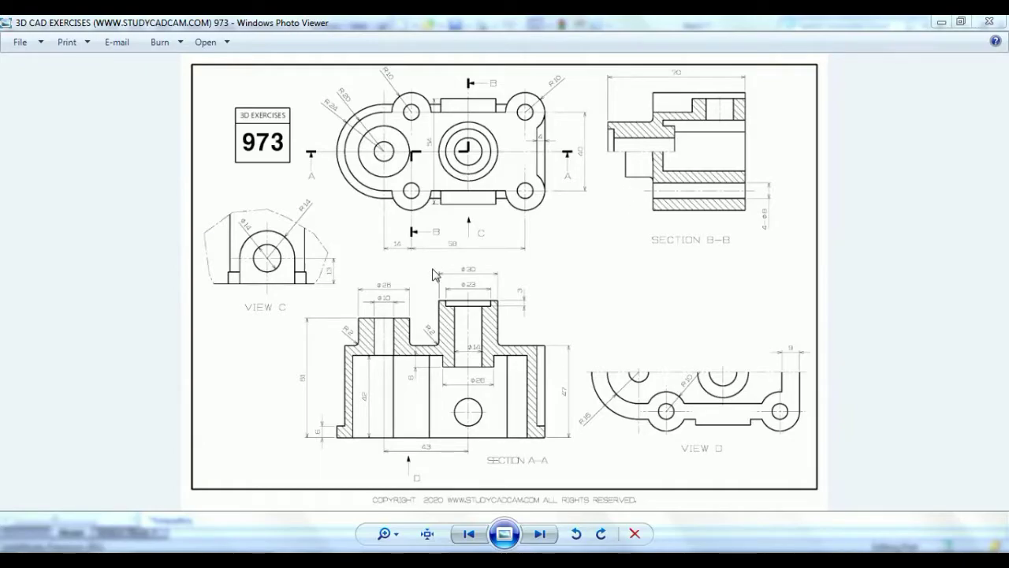
Sketch a center rectangle about 170 by 83.5 mm on the Top Plane, centred on the origin
scroll(513, 275, "up", 3)
scroll(482, 216, "down", 2)
left_click_drag(525, 331, 551, 403)
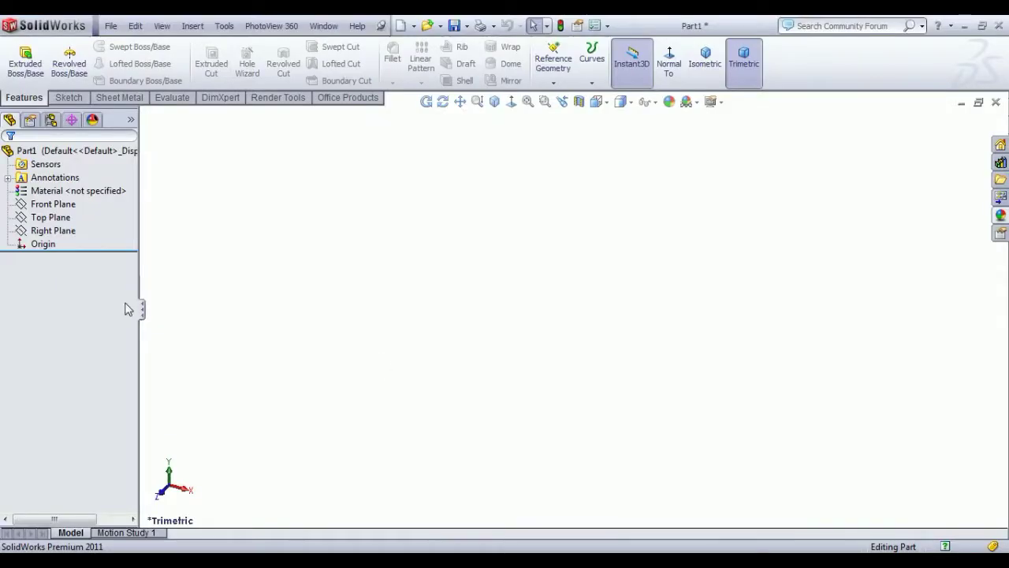
left_click(50, 217)
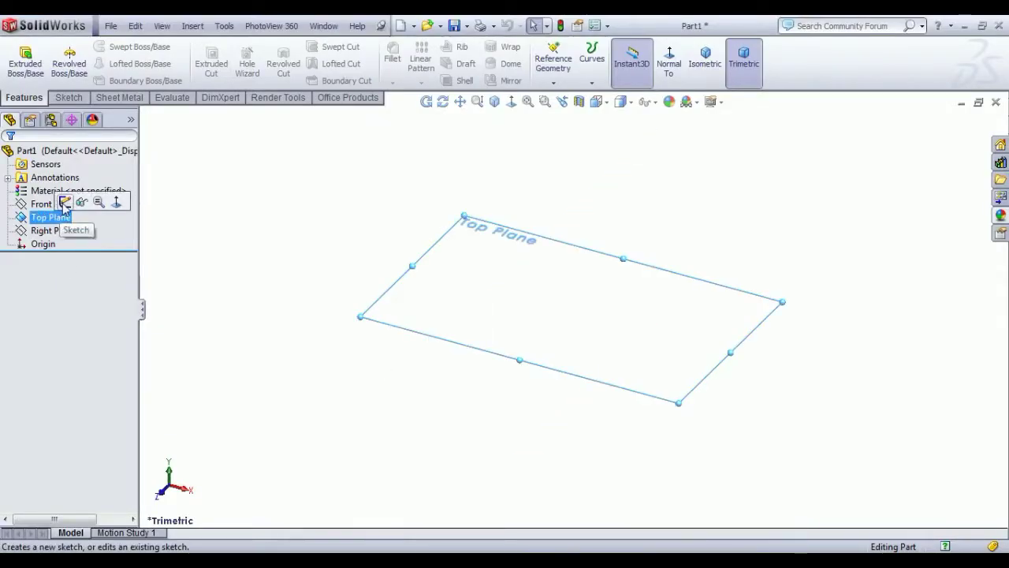
left_click(64, 203)
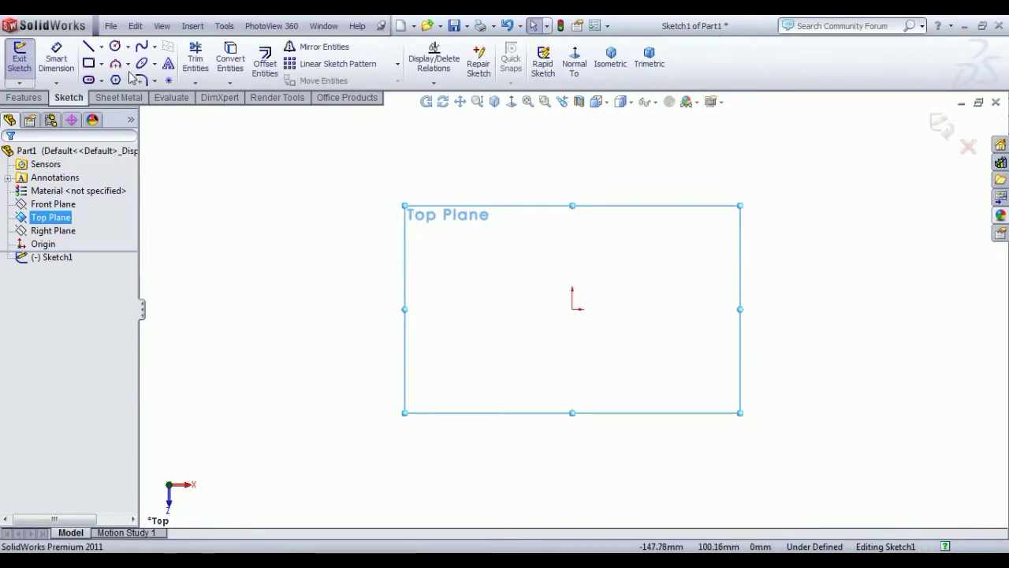
left_click(104, 64)
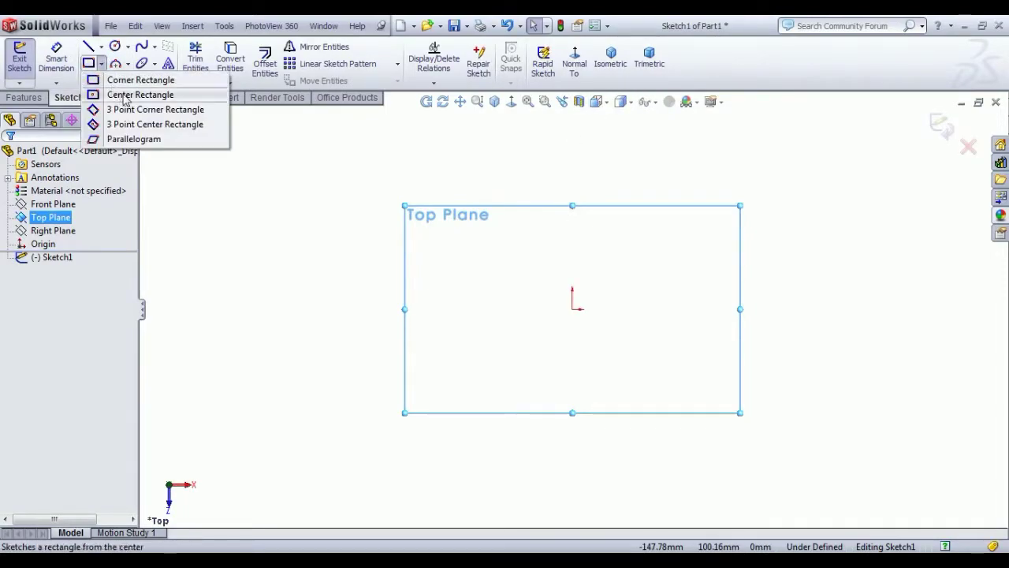
left_click(123, 95)
left_click(573, 308)
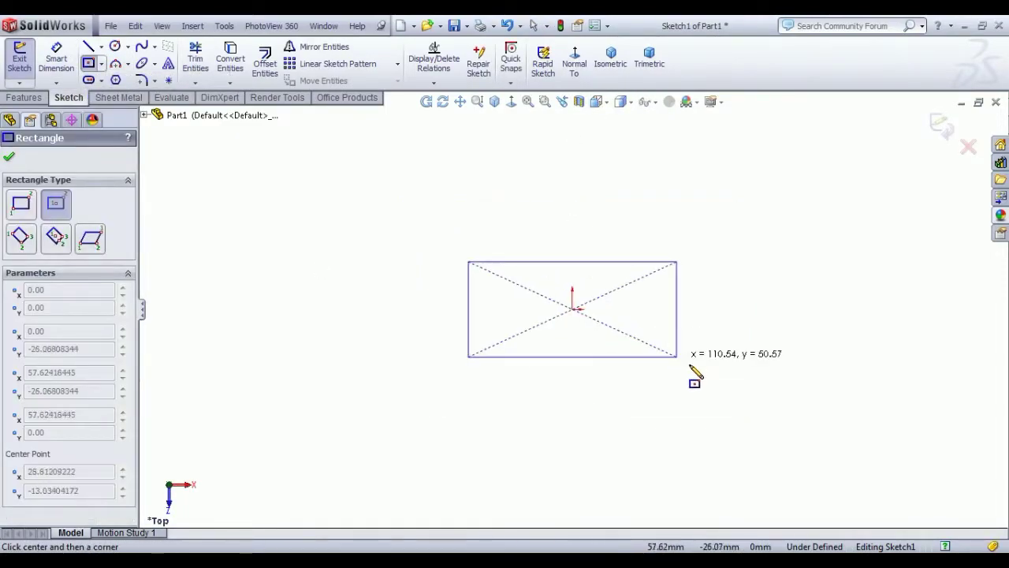
left_click(733, 387)
right_click(771, 184)
left_click(799, 198)
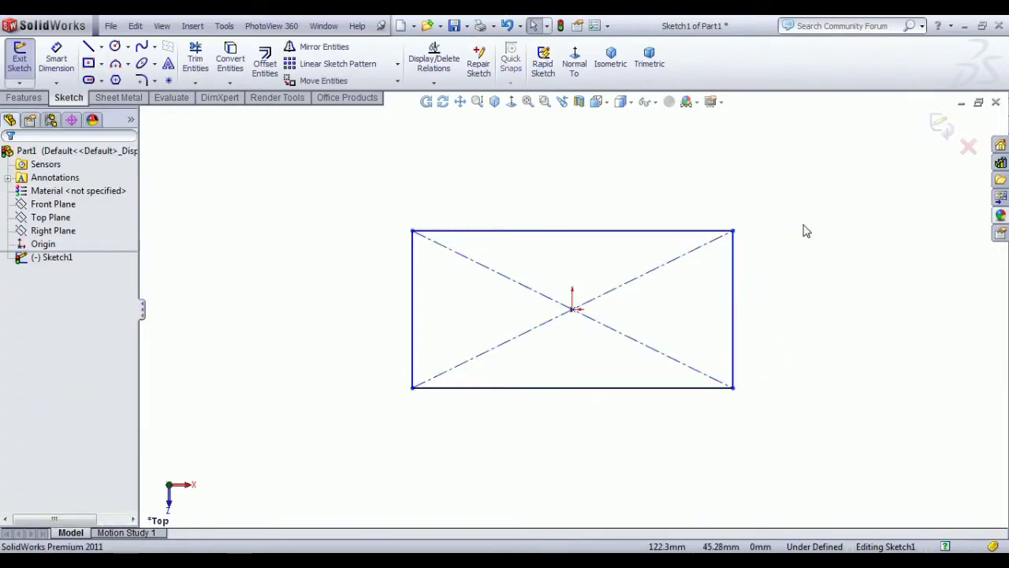
Add a tangent arc of about 42 mm radius across the rectangle's left end and delete the left vertical side
left_click(117, 66)
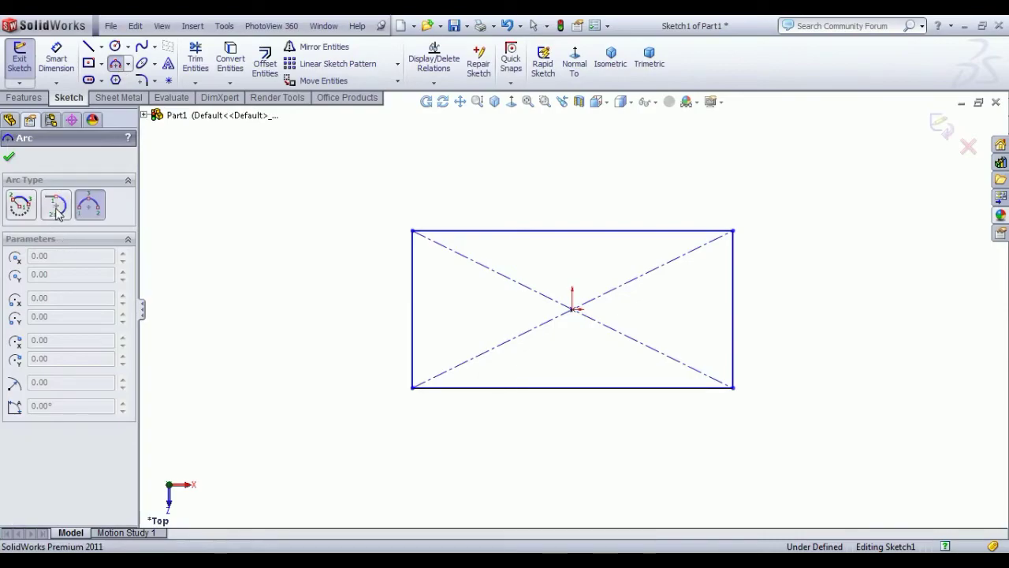
left_click(56, 210)
left_click(412, 231)
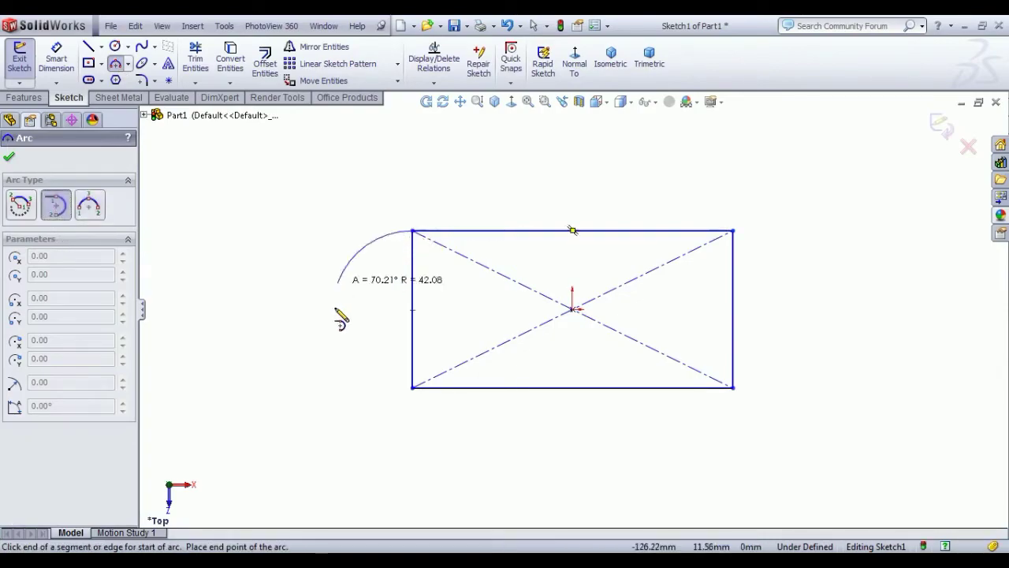
left_click(412, 387)
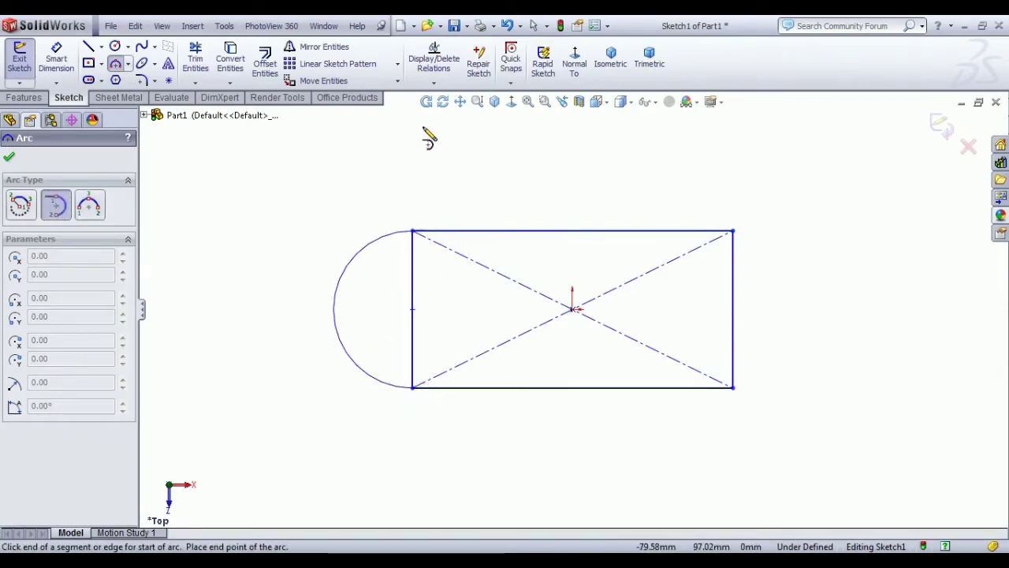
right_click(412, 184)
left_click(453, 195)
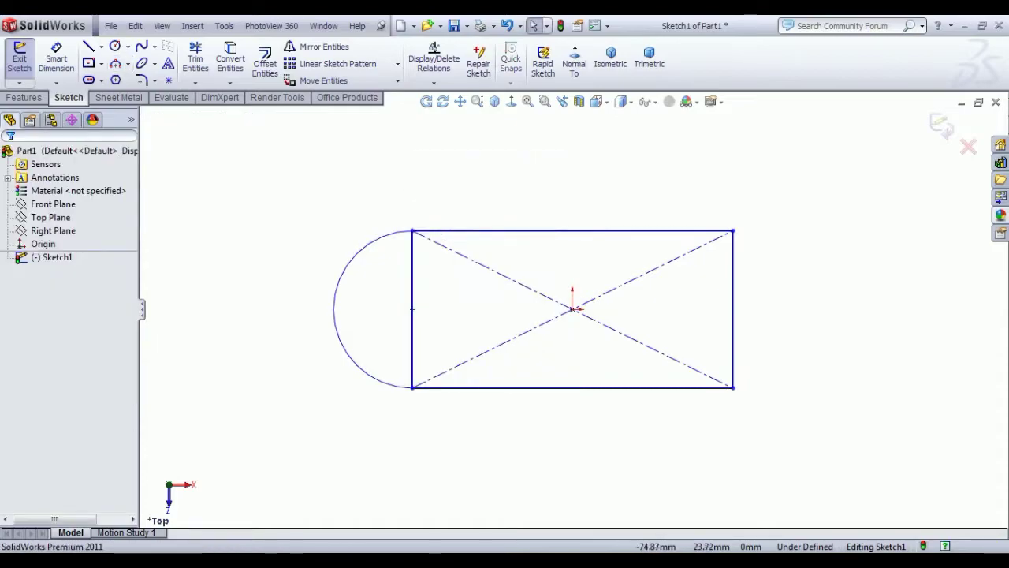
left_click(413, 292)
key("Delete")
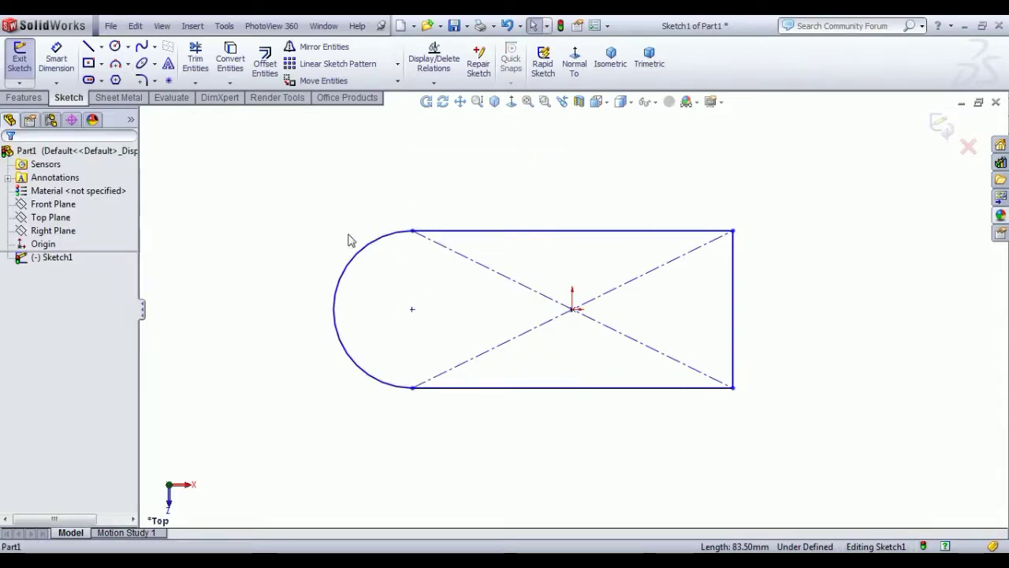
Dimension the end arc's radius as 24 mm
left_click(56, 59)
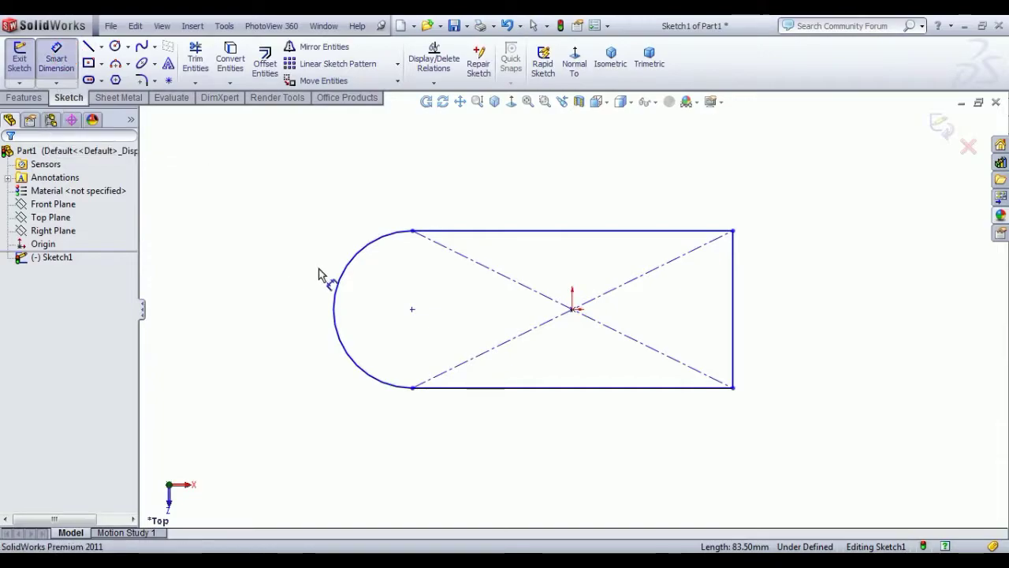
left_click(340, 287)
left_click(265, 261)
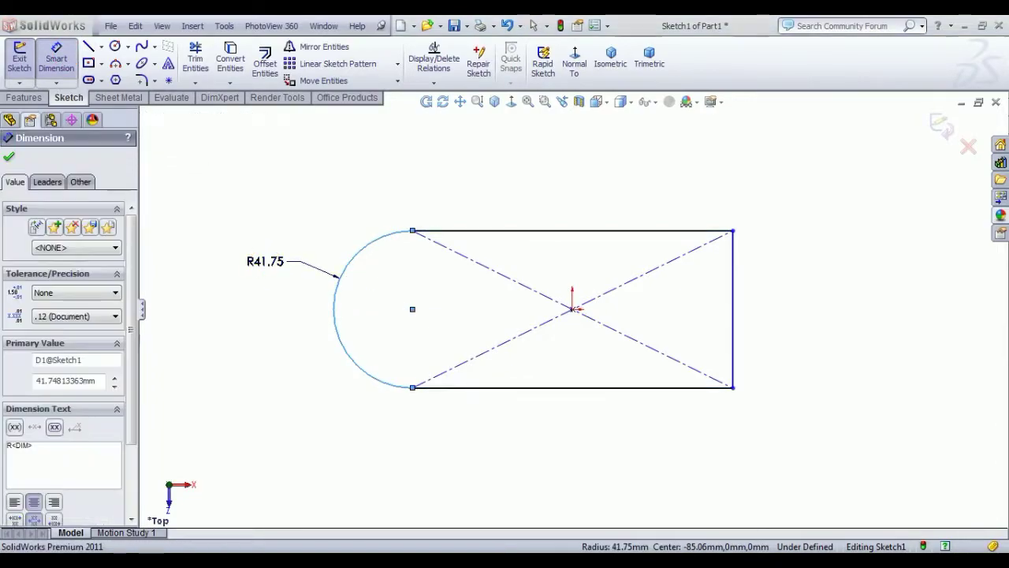
type("24")
key("Return")
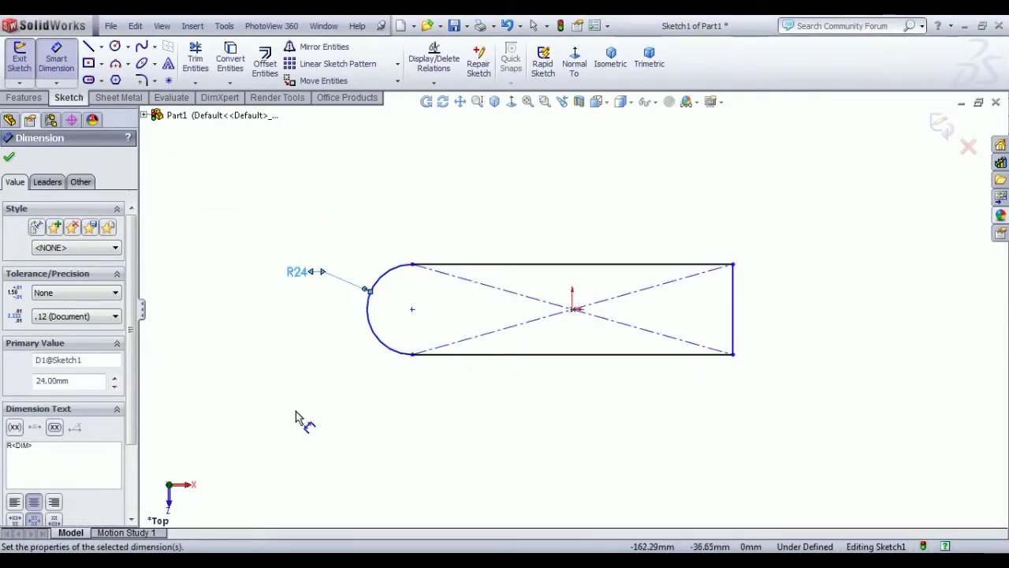
Dimension the length of the profile's lower straight side as 82 mm, checking the exercise drawing for the distances
left_click(576, 361)
left_click(574, 399)
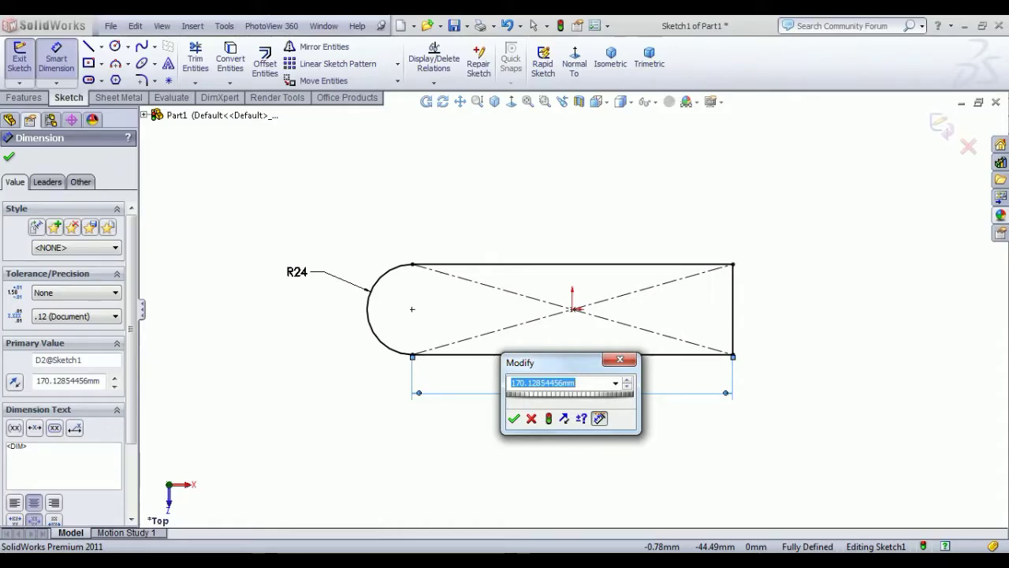
key("alt+Tab")
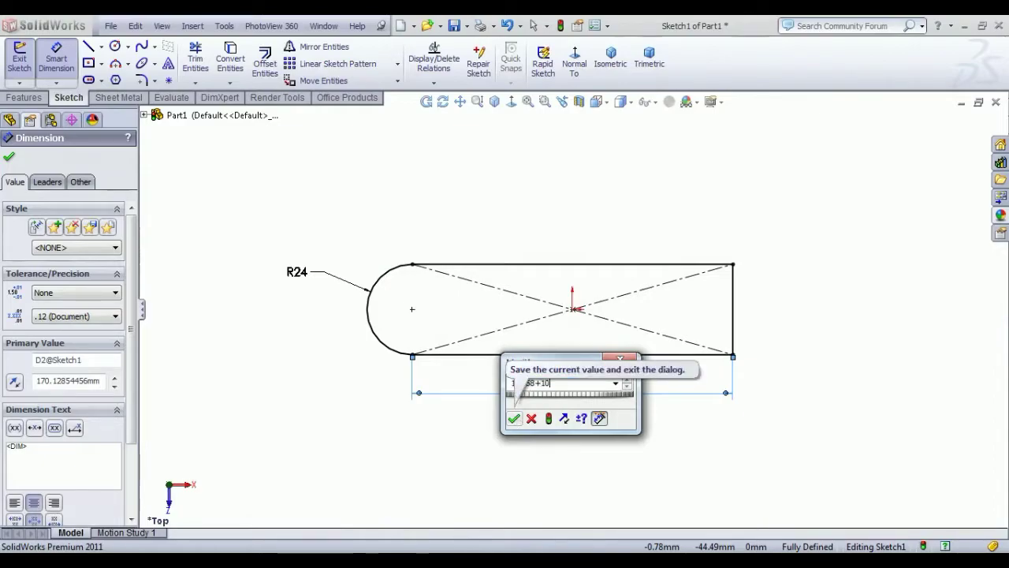
left_click(514, 418)
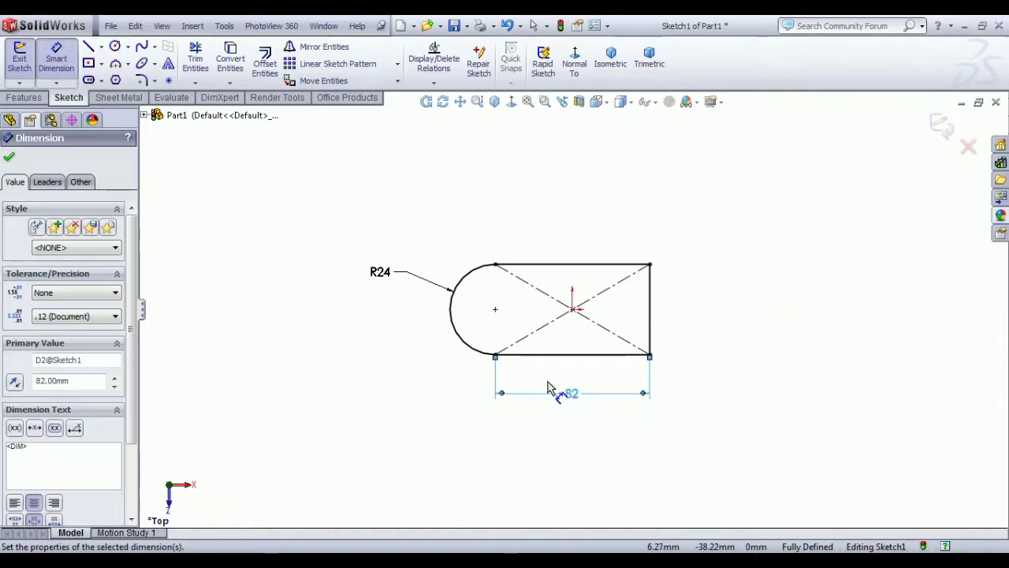
scroll(574, 405, "down", 3)
right_click(738, 217)
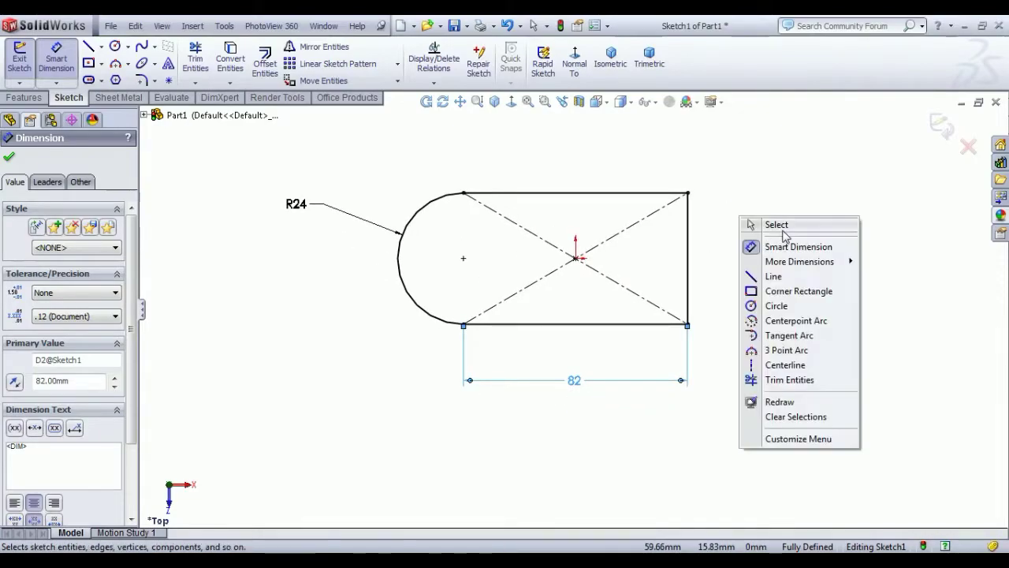
left_click(783, 232)
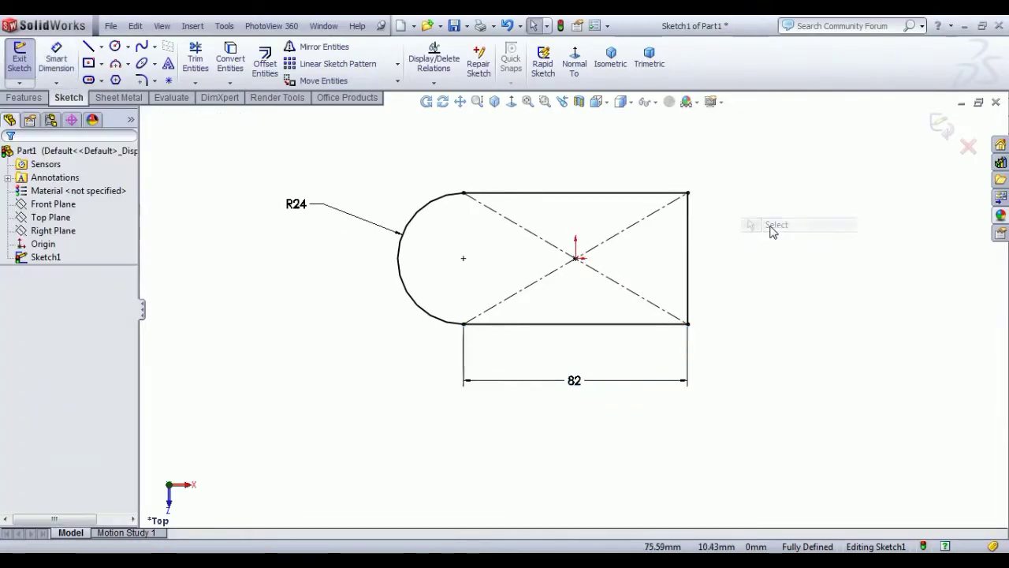
Finish the sketch and extrude the profile as a 5 mm blind boss, consulting section A-A of the drawing
left_click(20, 60)
left_click(33, 69)
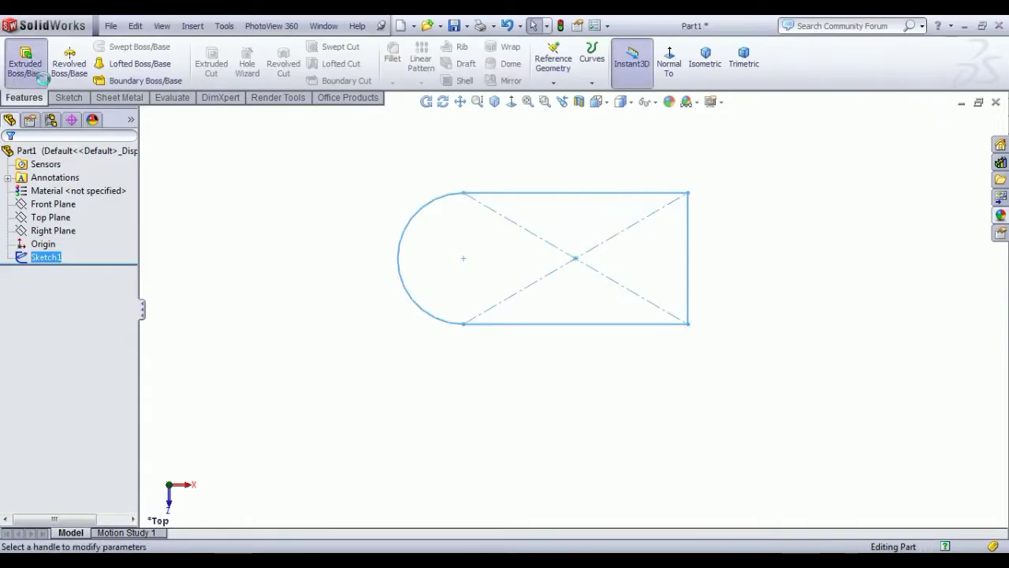
key("alt+Tab")
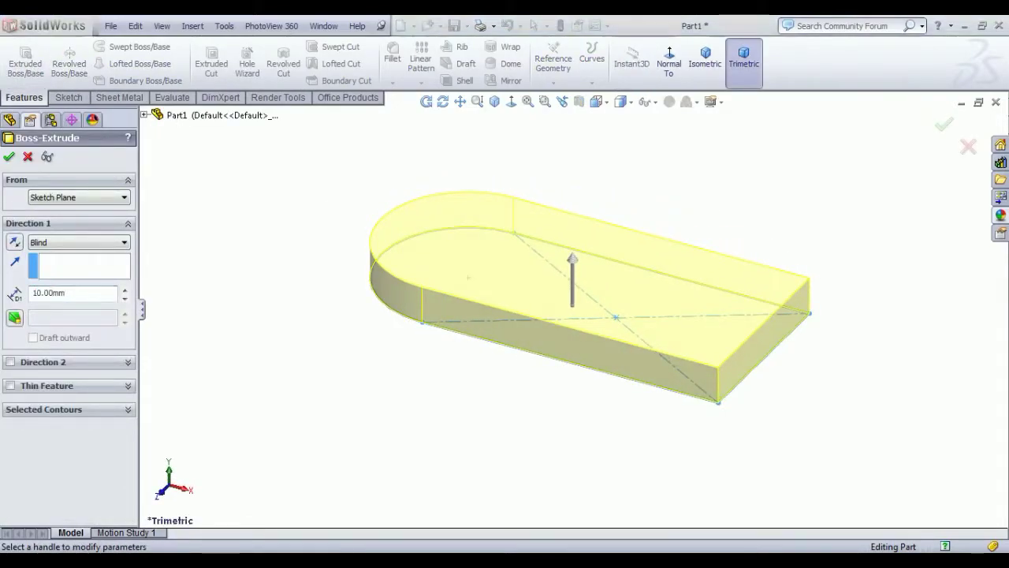
mouse_move(421, 468)
left_mouse_down()
mouse_move(417, 396)
mouse_move(453, 120)
left_mouse_up()
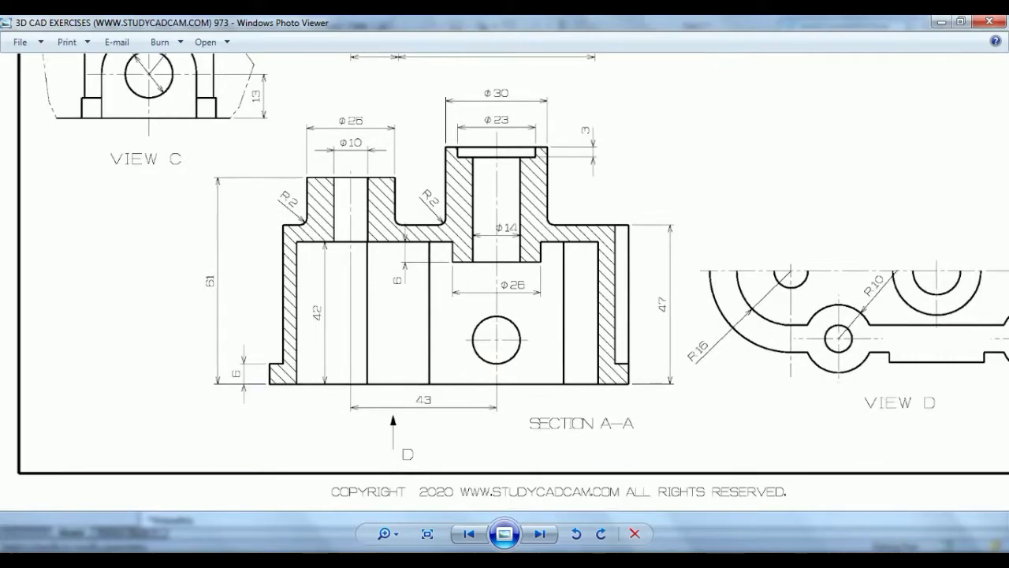
key("alt+Tab")
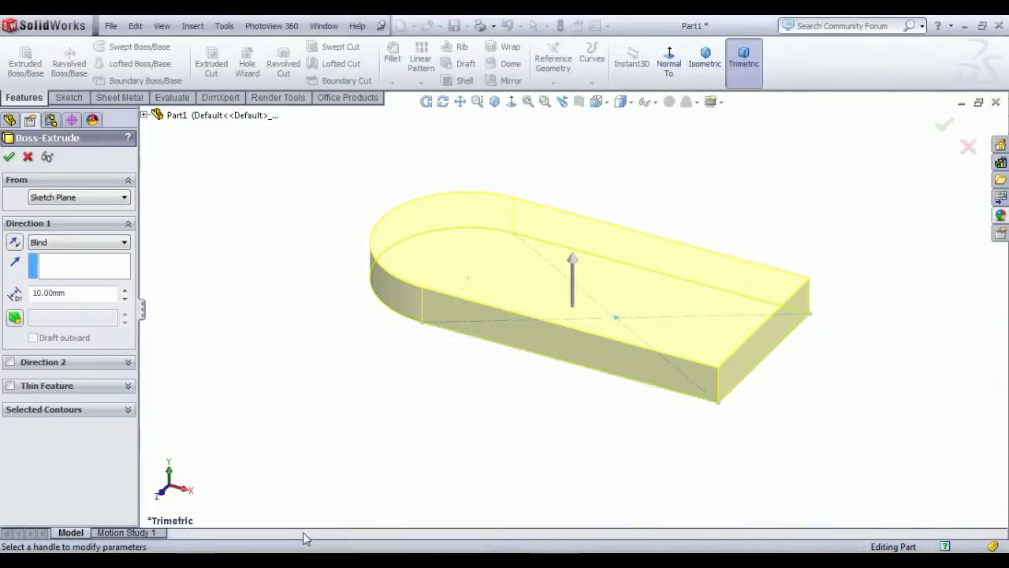
type("5")
key("Return")
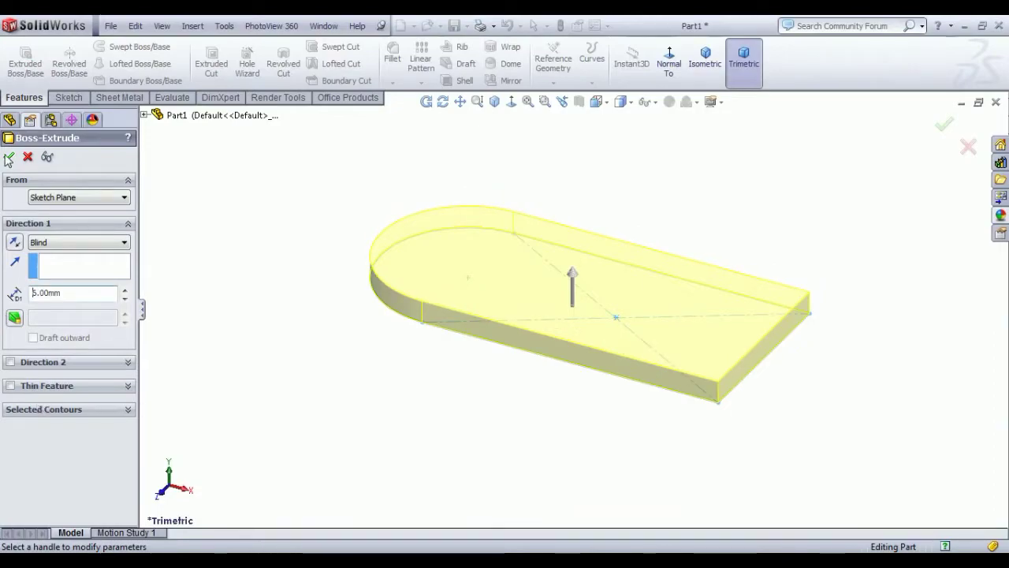
left_click(8, 158)
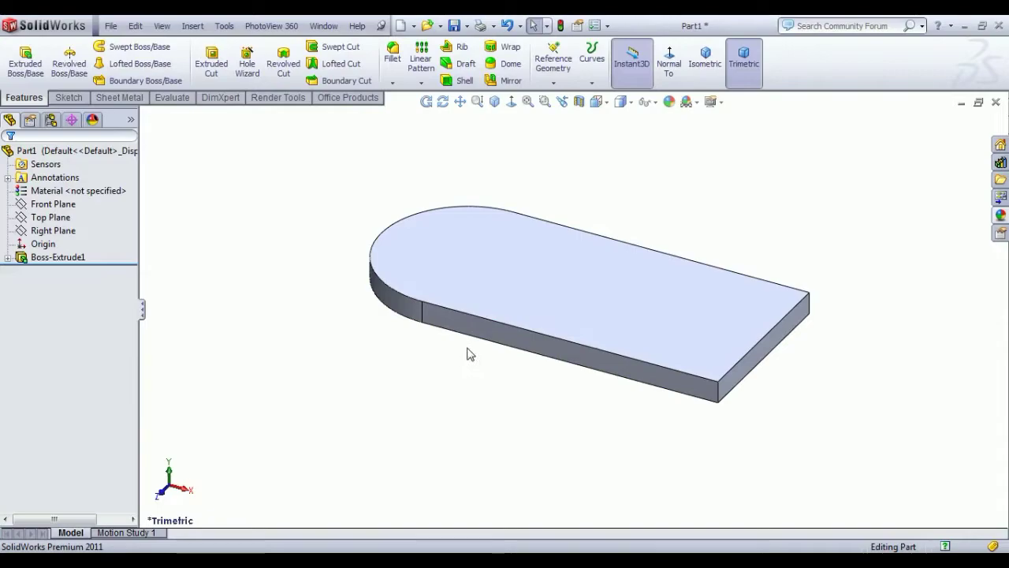
Start a new sketch on the Top Plane in normal view and check the plan view of the exercise drawing
left_click(58, 218)
left_click(80, 199)
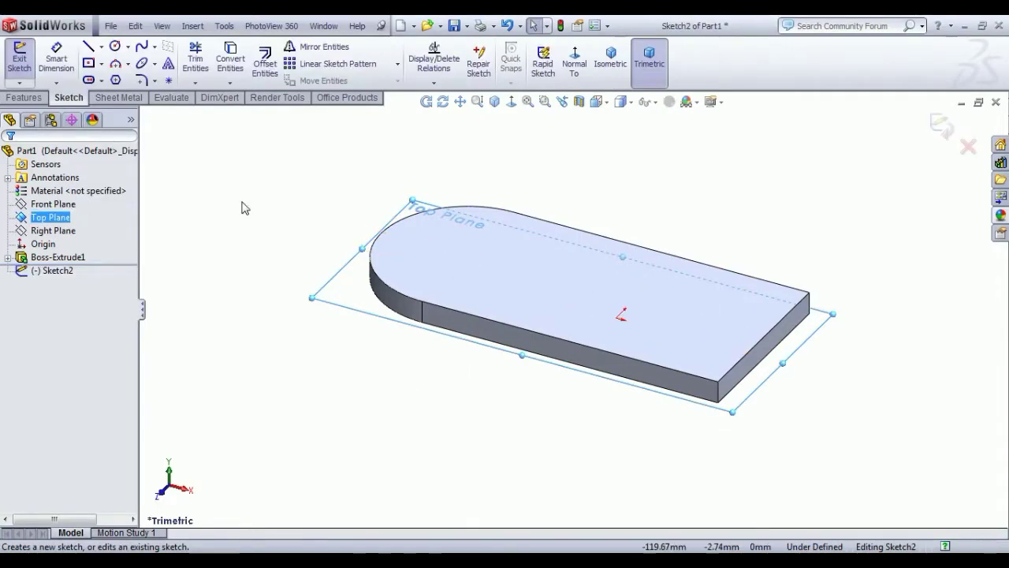
left_click(574, 66)
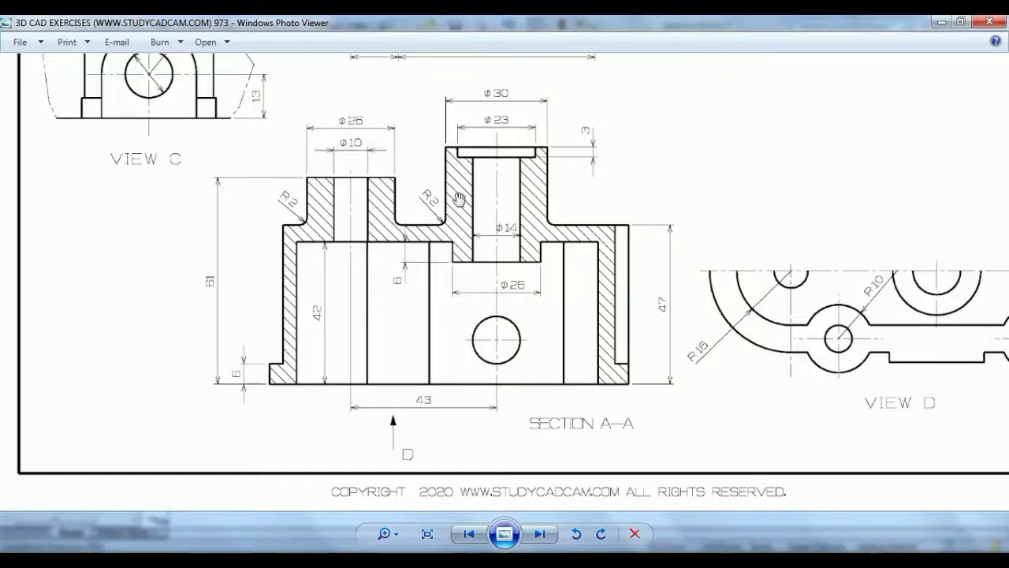
left_click_drag(403, 53, 403, 341)
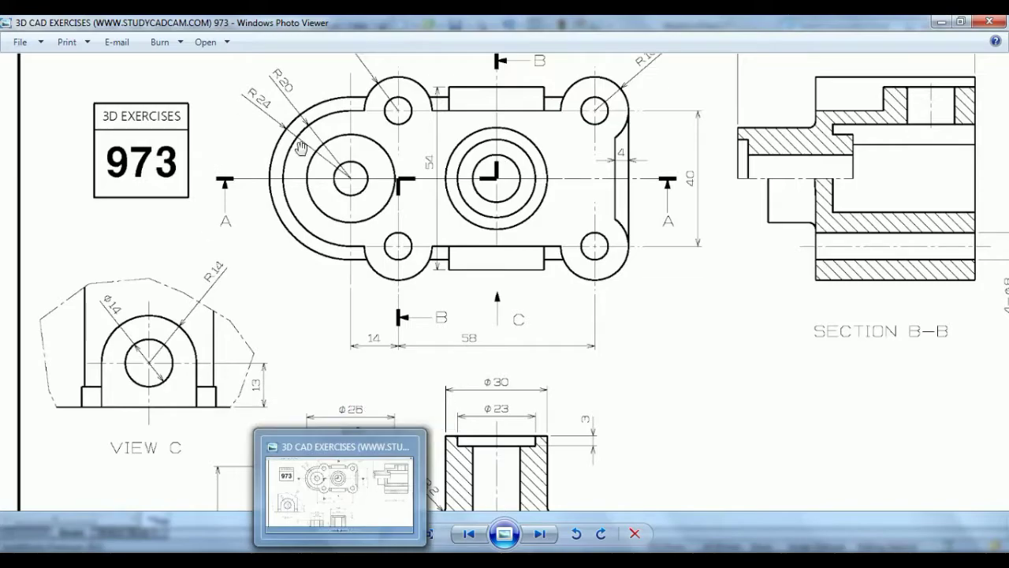
left_click(242, 544)
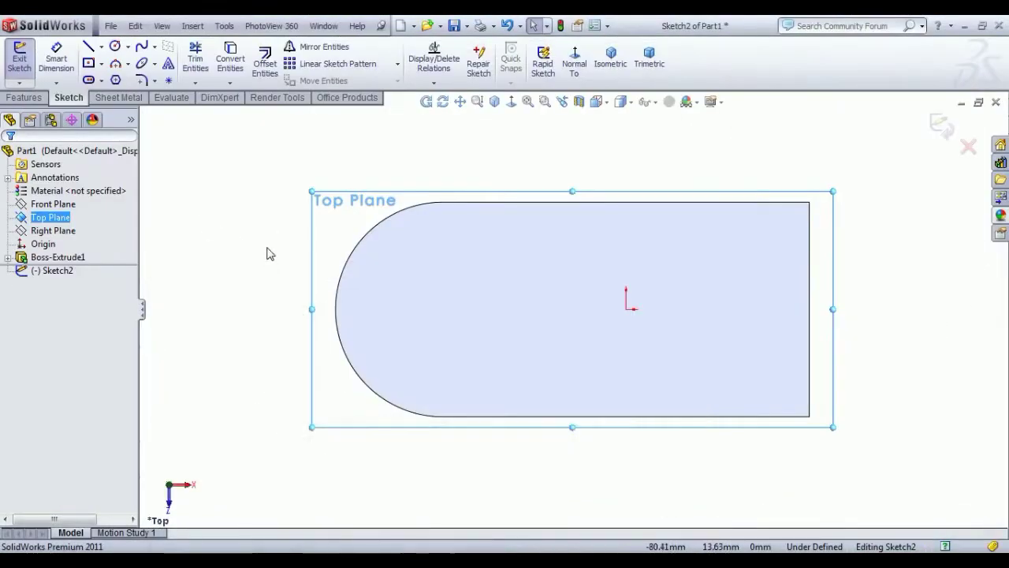
Try to offset the plate's upper straight edge inward by 10 mm, and undo the offset
left_click(265, 70)
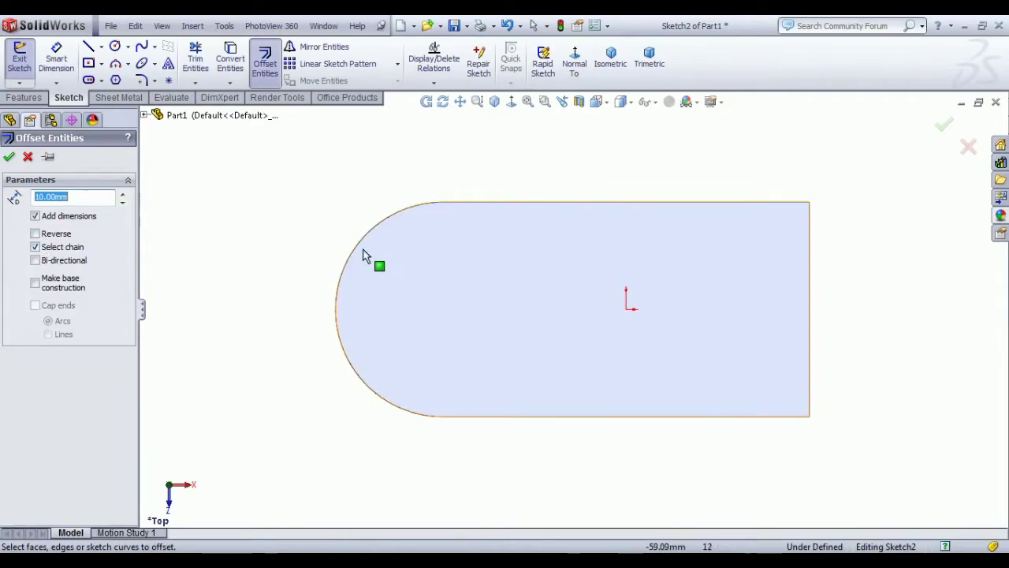
left_click(465, 207)
left_click(477, 275)
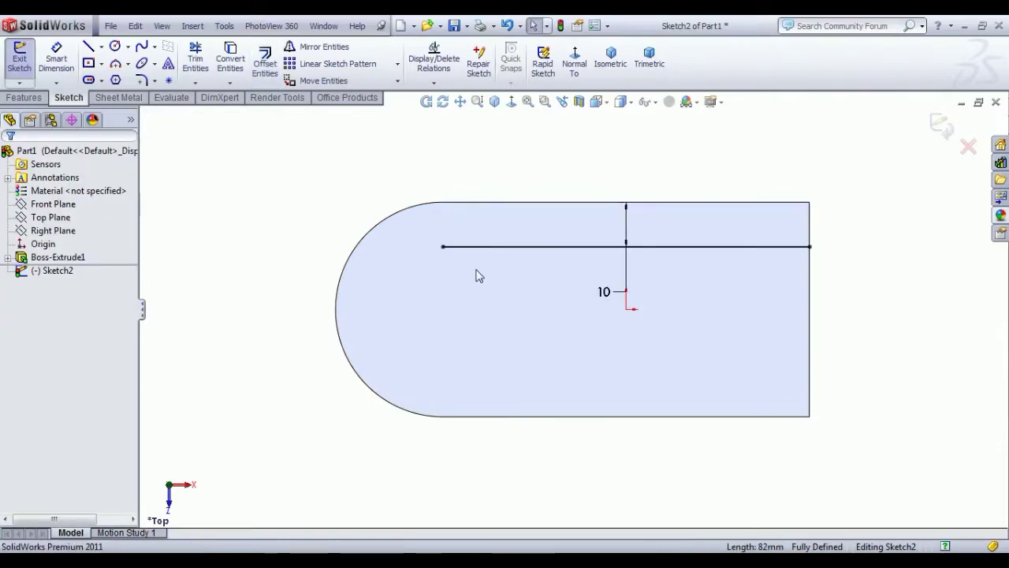
left_click(509, 25)
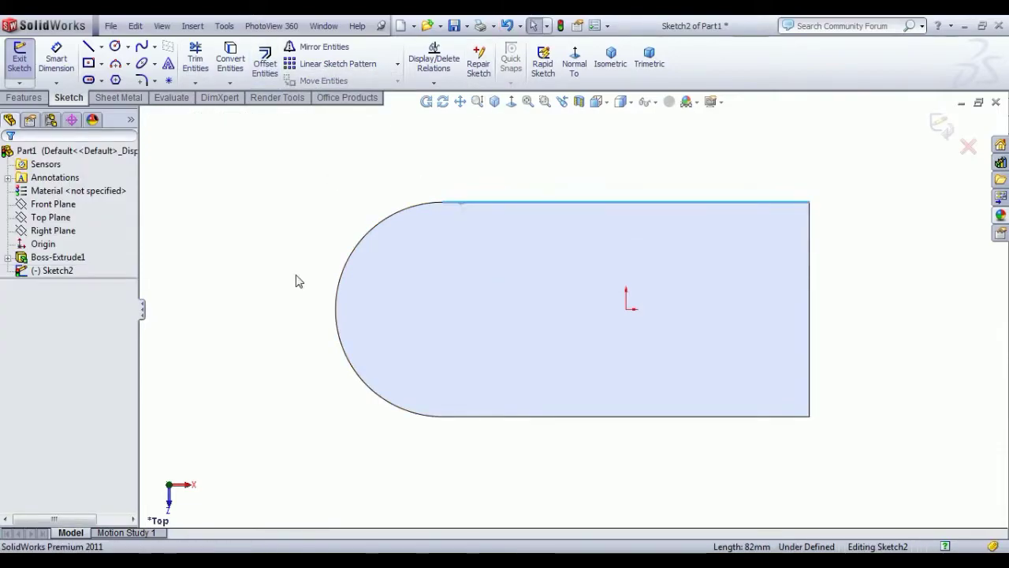
Offset the plate face's complete outline inward by 4 mm, reversing the offset direction
left_click(264, 62)
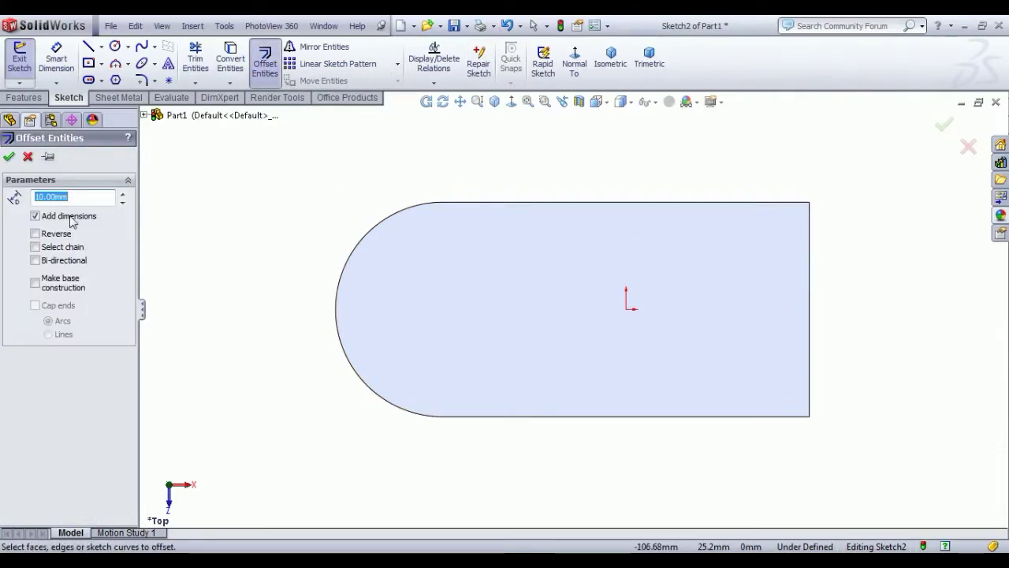
left_click(35, 247)
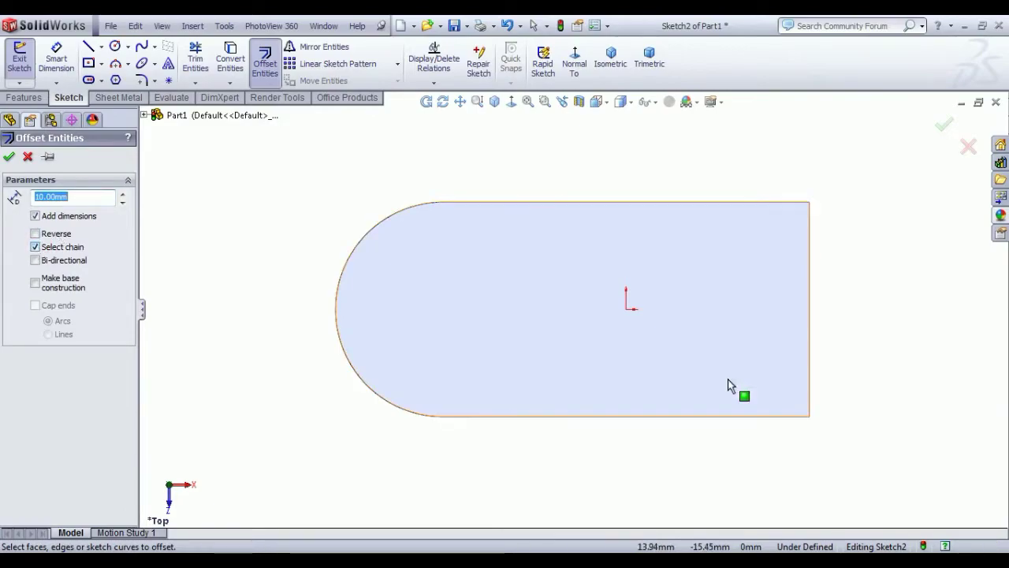
left_click(590, 355)
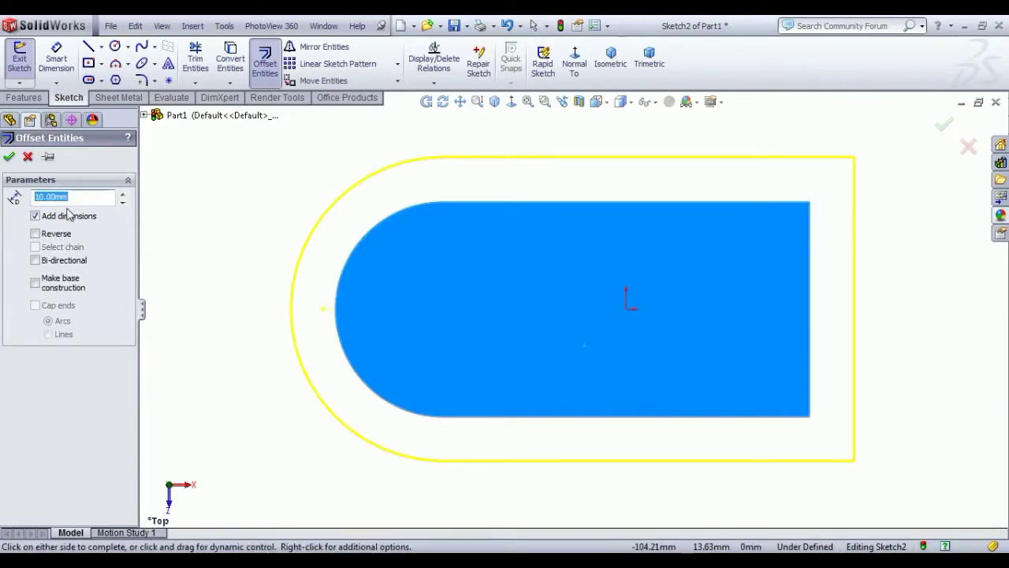
key("Return")
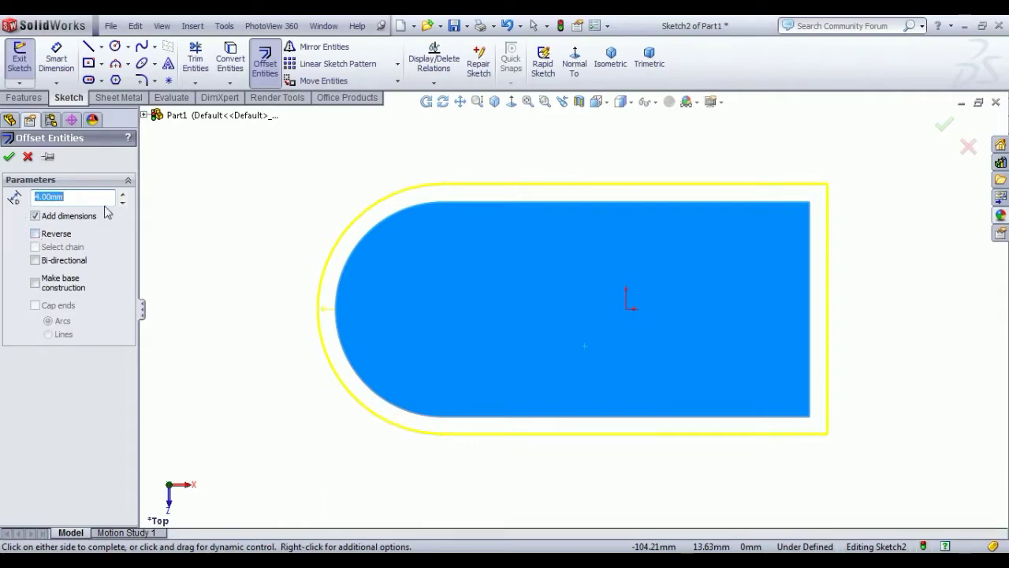
left_click(35, 235)
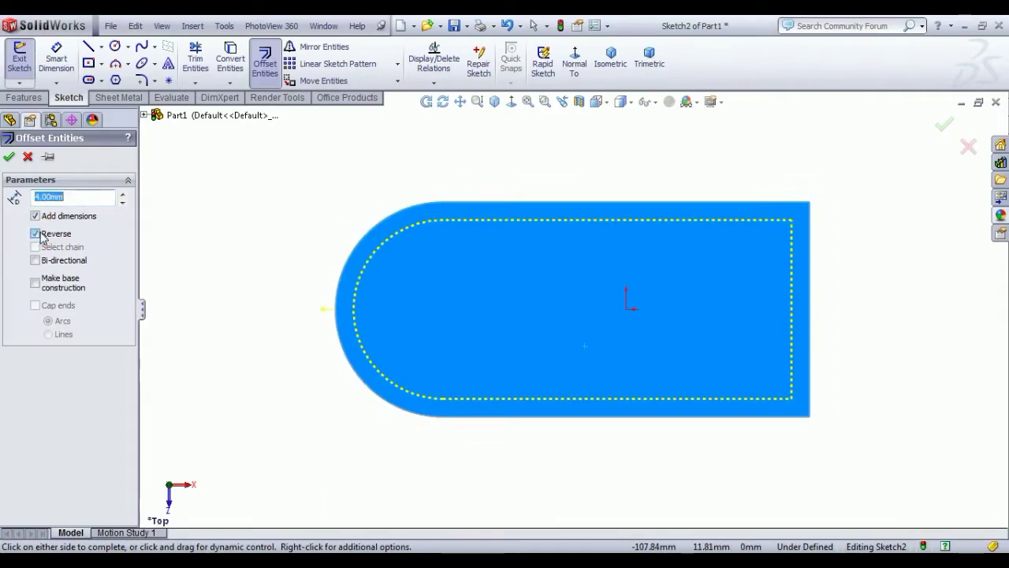
left_click(10, 156)
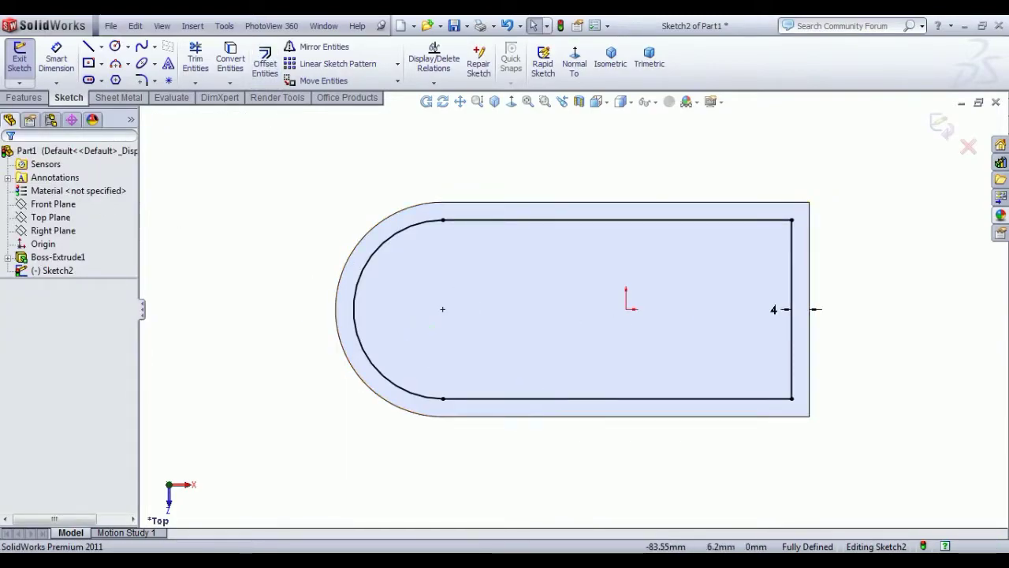
Check the offset arc's radius with a trial dimension, discard the dimension, and compare with the plan view of the exercise drawing
left_click(56, 58)
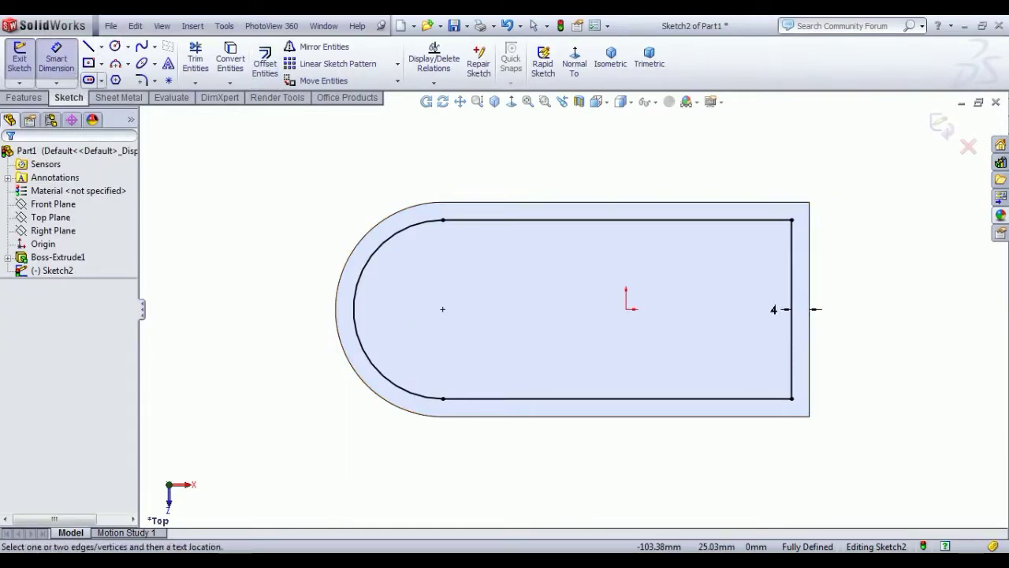
left_click(365, 264)
left_click(276, 223)
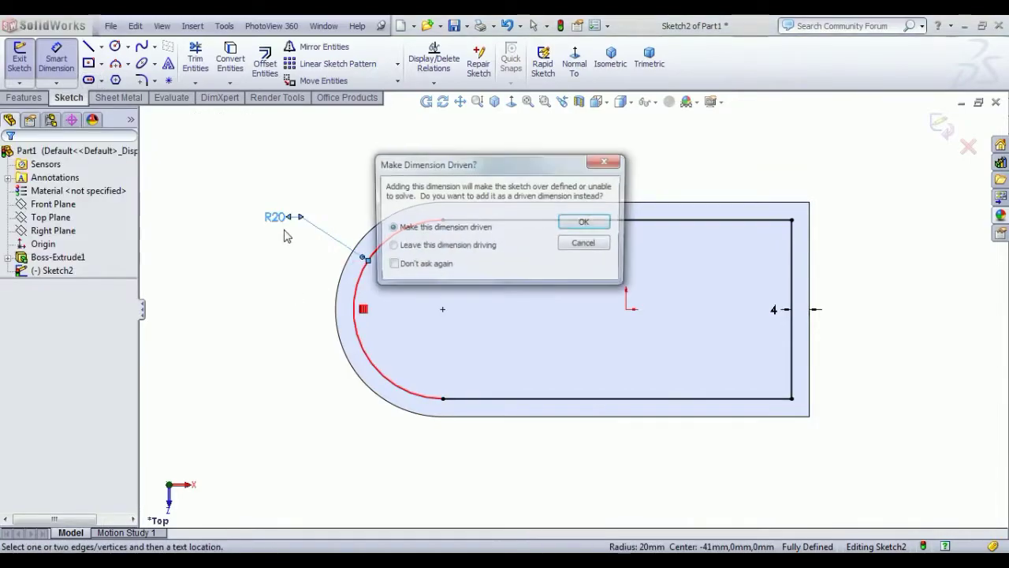
left_click(600, 246)
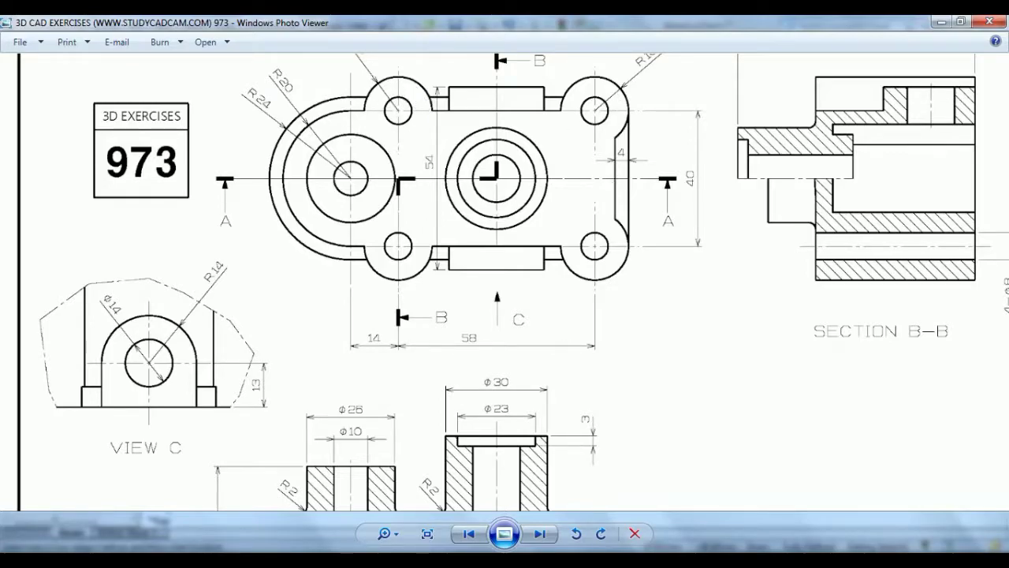
key("alt+Tab")
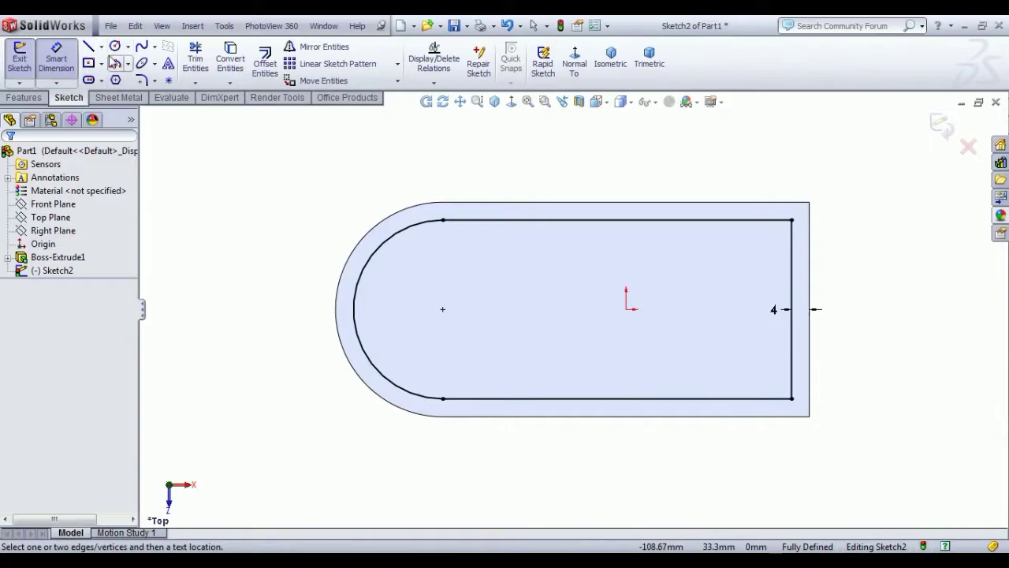
Sketch two vertically aligned circles inside the offset profile near its straight end, with radii of about 2.7 mm and 4.4 mm
left_click(115, 47)
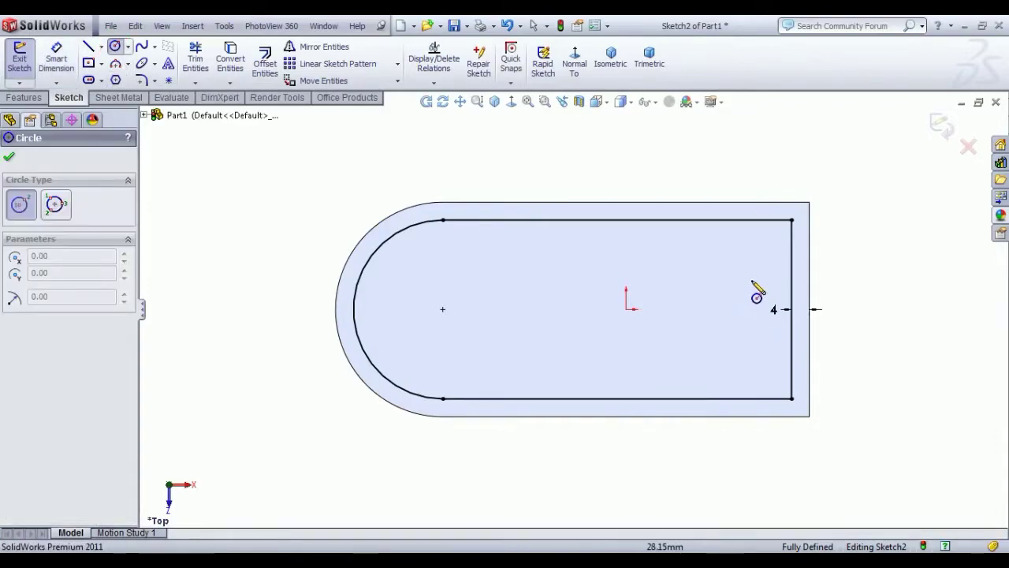
left_click(754, 249)
left_click(758, 260)
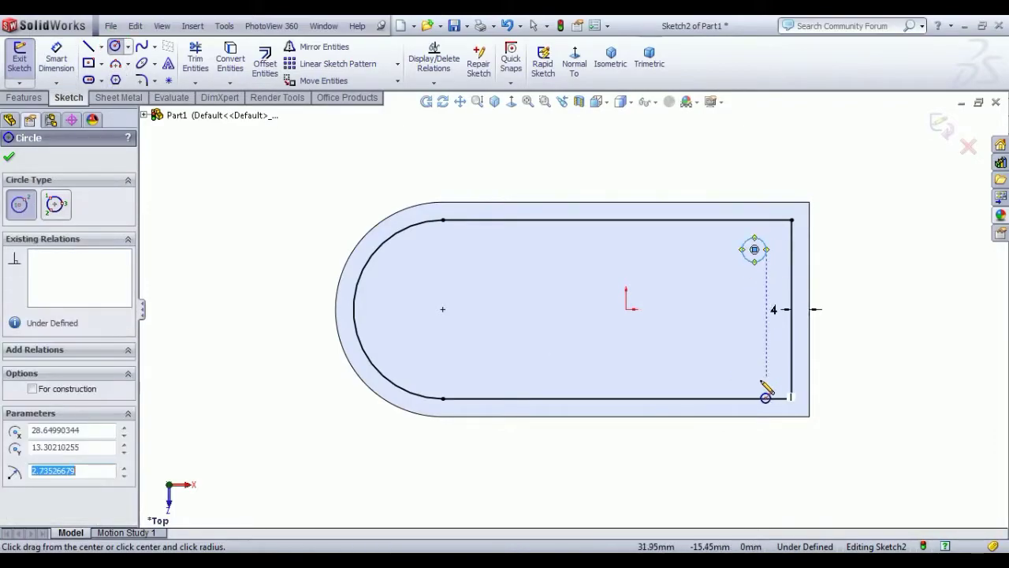
left_click(755, 371)
left_click(769, 384)
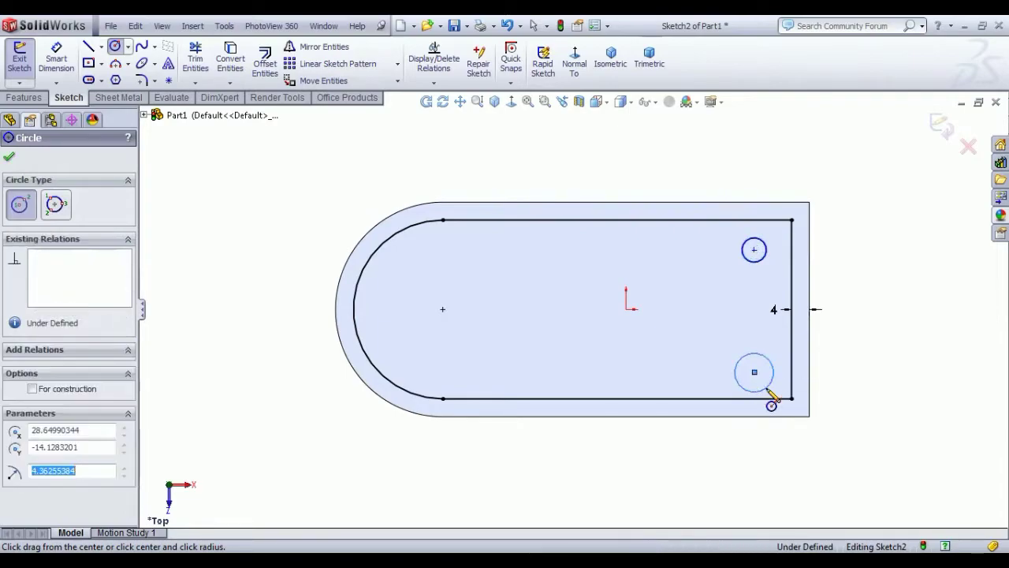
Sketch two circles near the rounded end, centred on the offset's upper and lower lines, with radii of about 6 mm and 7.6 mm
left_click(489, 219)
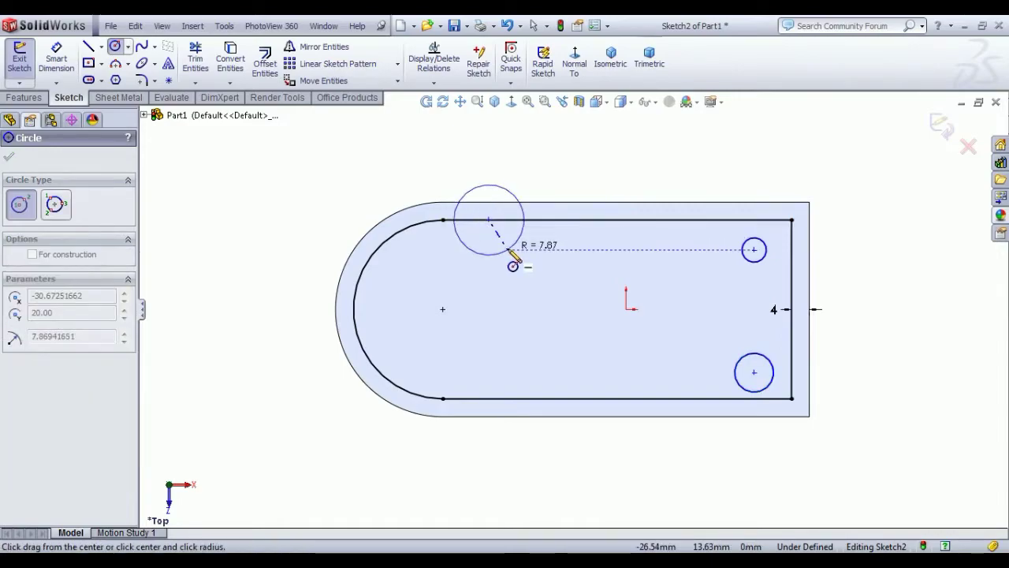
left_click(508, 238)
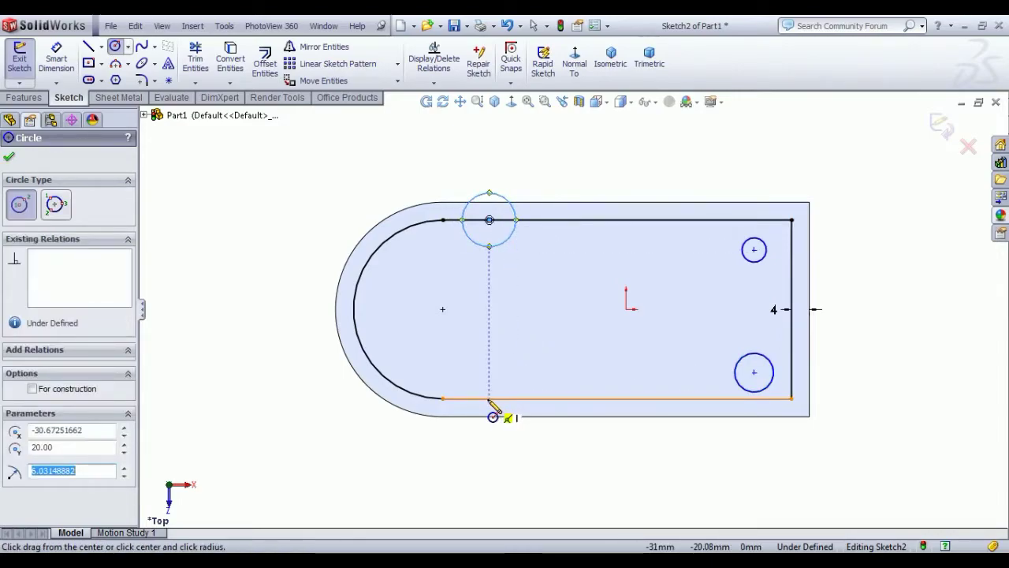
left_click(488, 398)
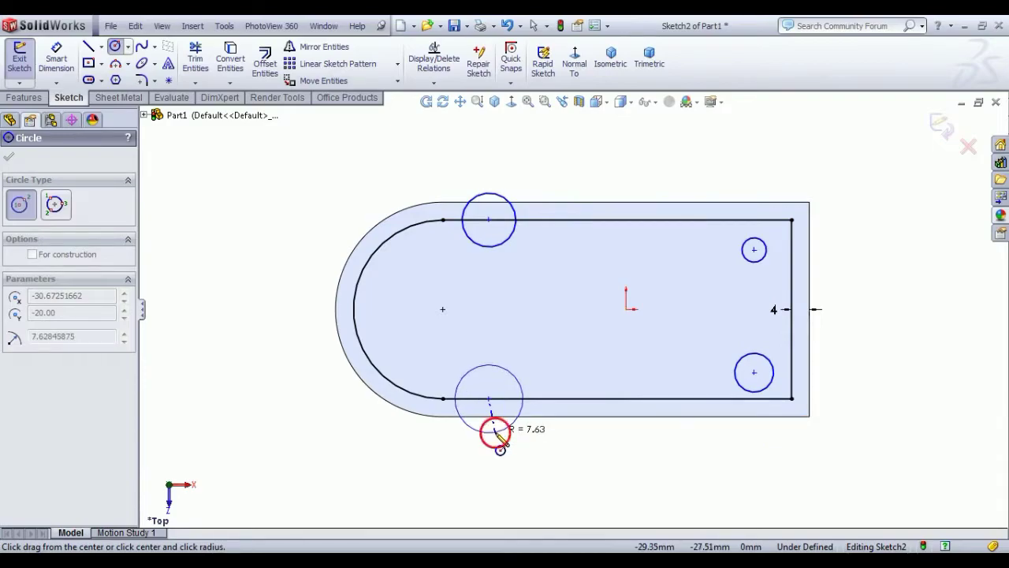
left_click(491, 432)
right_click(158, 202)
left_click(226, 214)
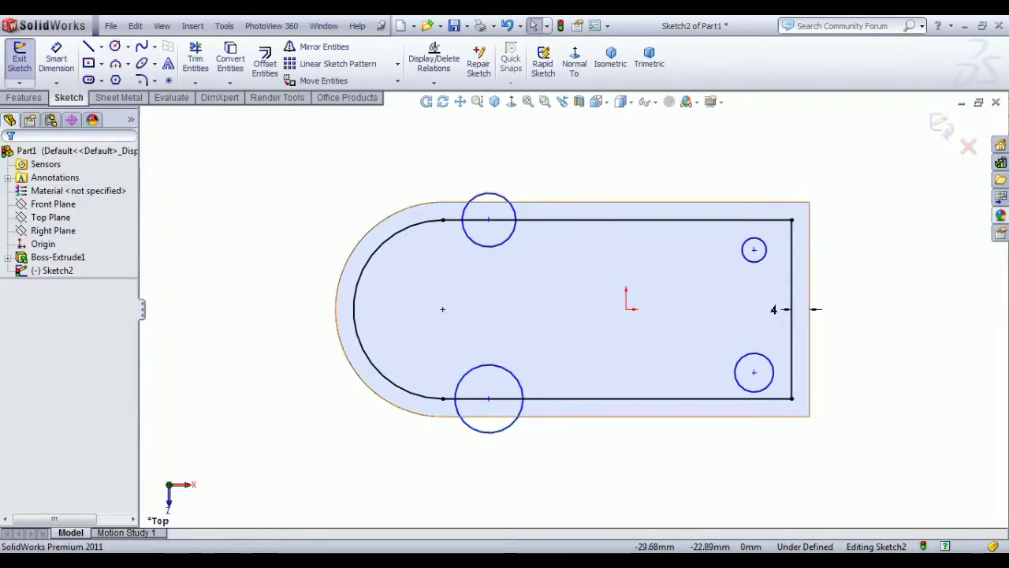
Consult the plan view of the exercise drawing and make all four sketched circles equal in size
key("alt+Tab")
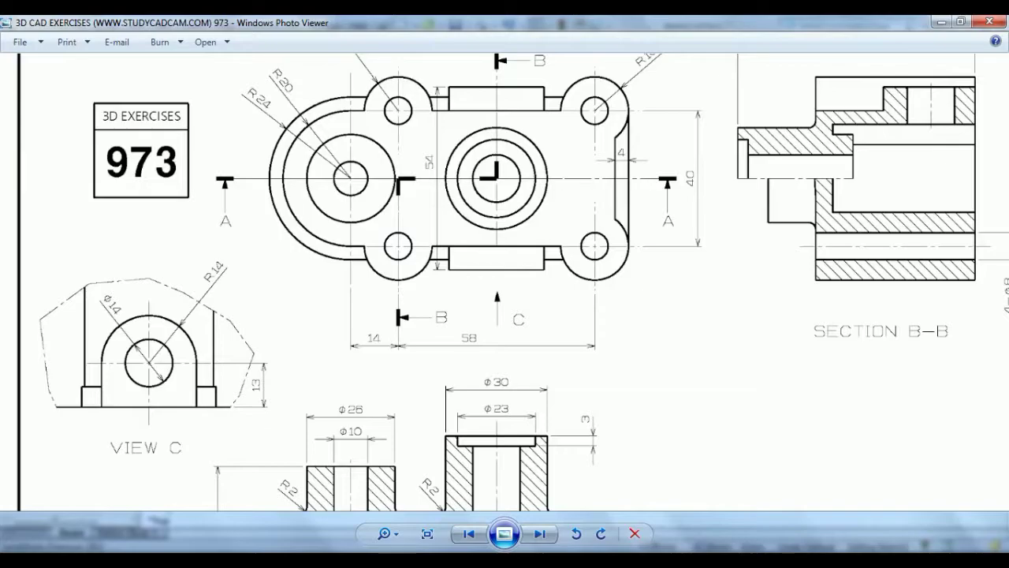
scroll(429, 329, "up", 2)
scroll(489, 278, "down", 3)
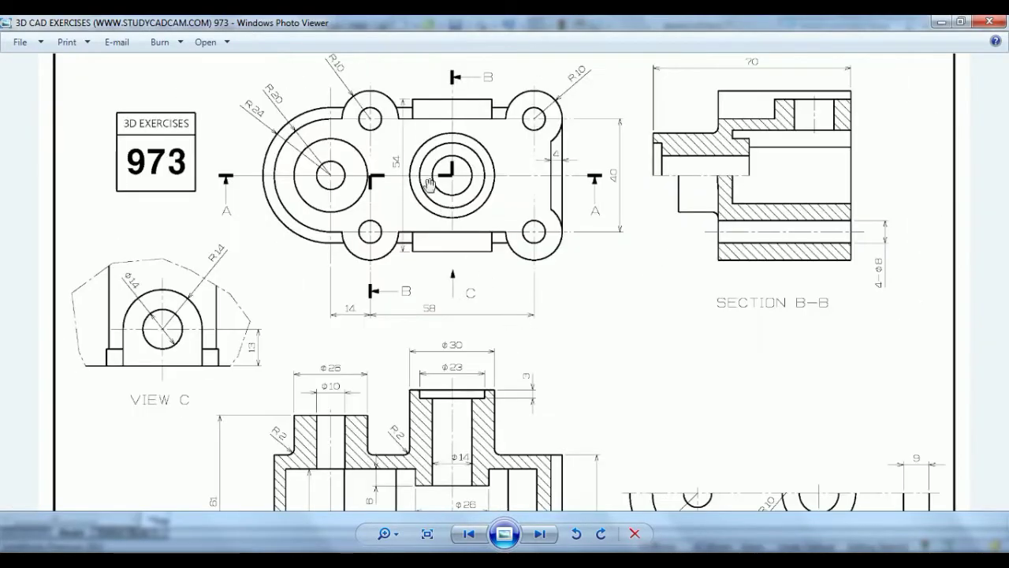
scroll(423, 207, "up", 1)
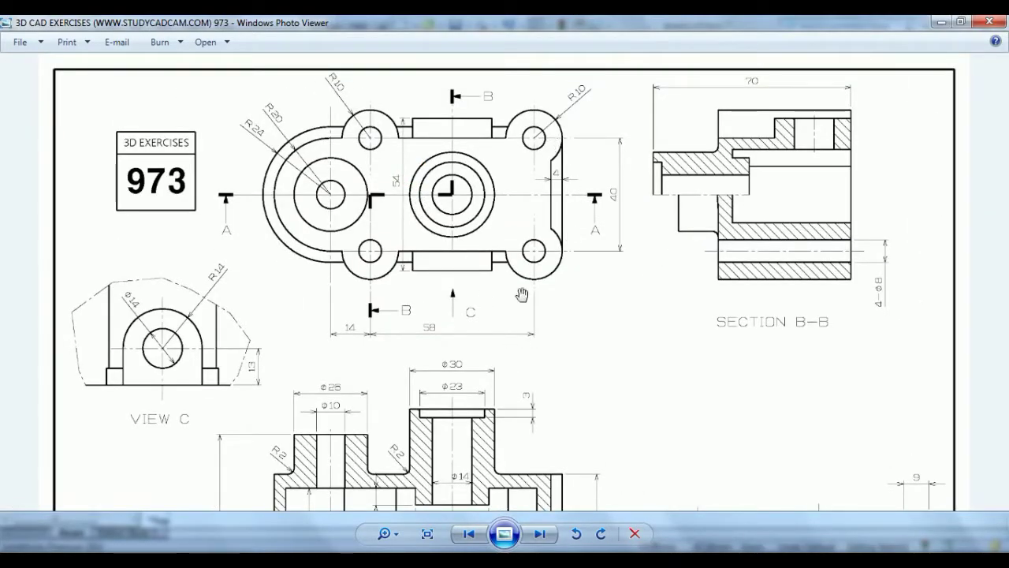
key("alt+Tab")
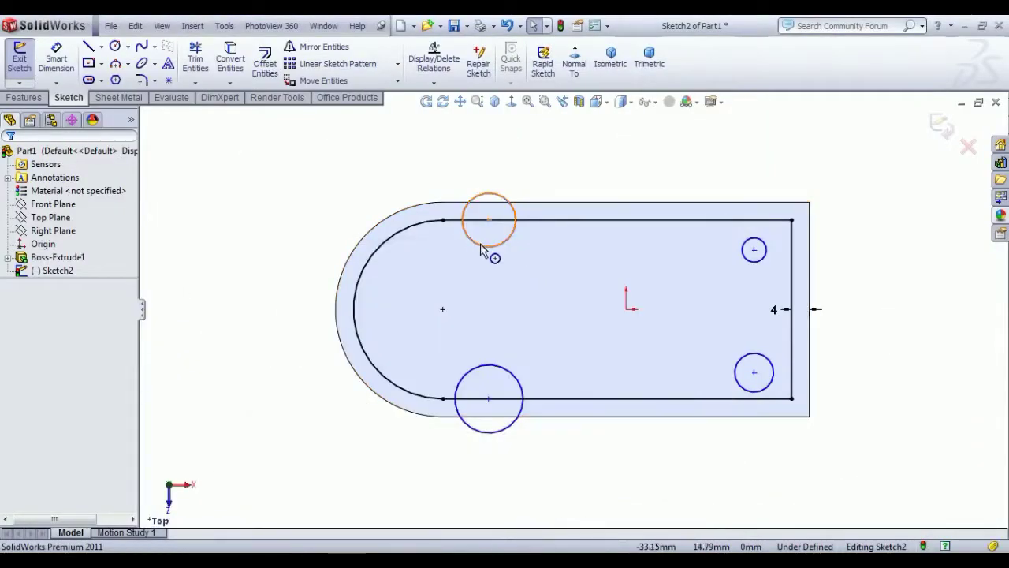
left_click(486, 304)
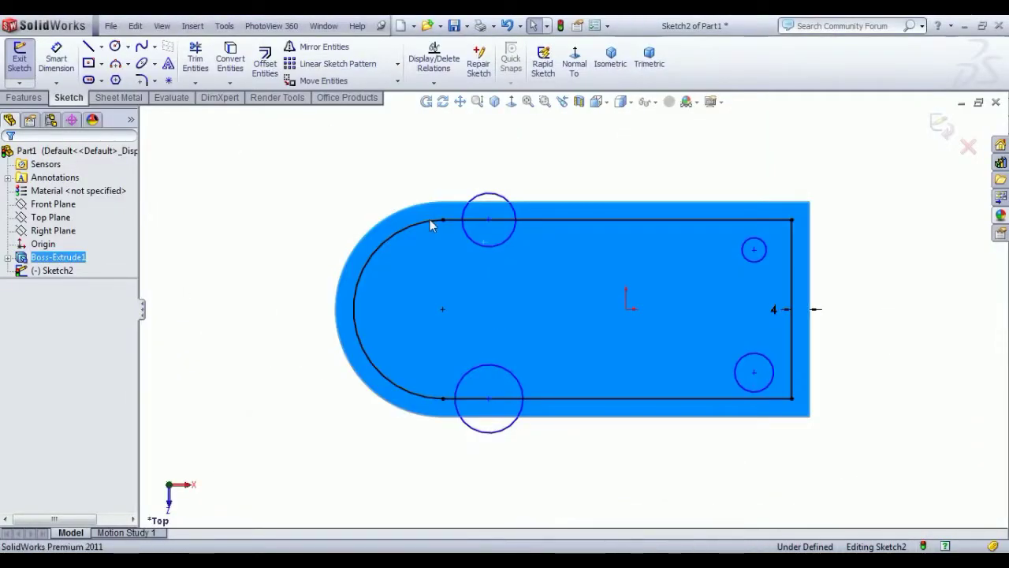
left_click(492, 195)
left_click(763, 259, "ctrl")
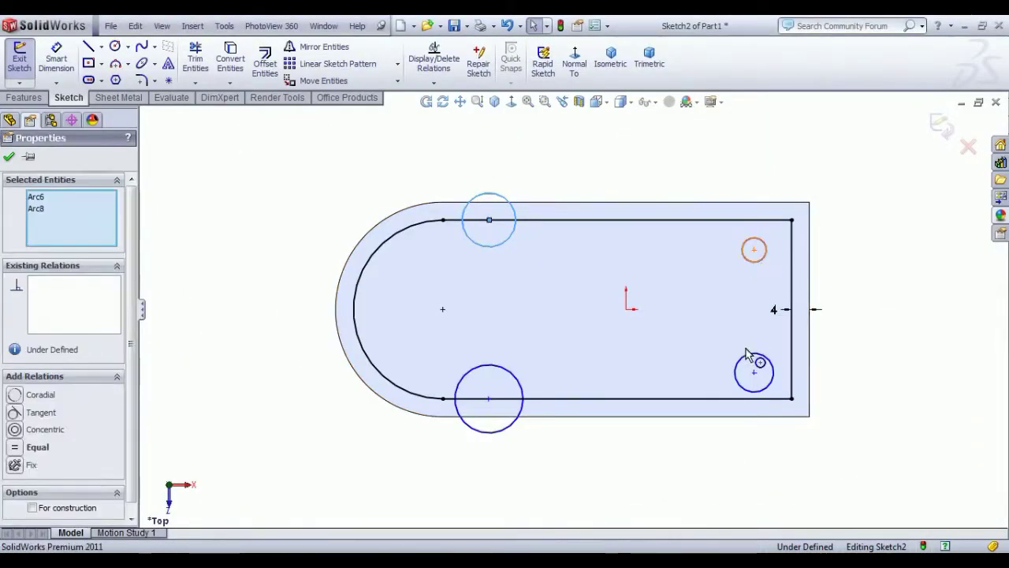
left_click(766, 357, "ctrl")
left_click(519, 371, "ctrl")
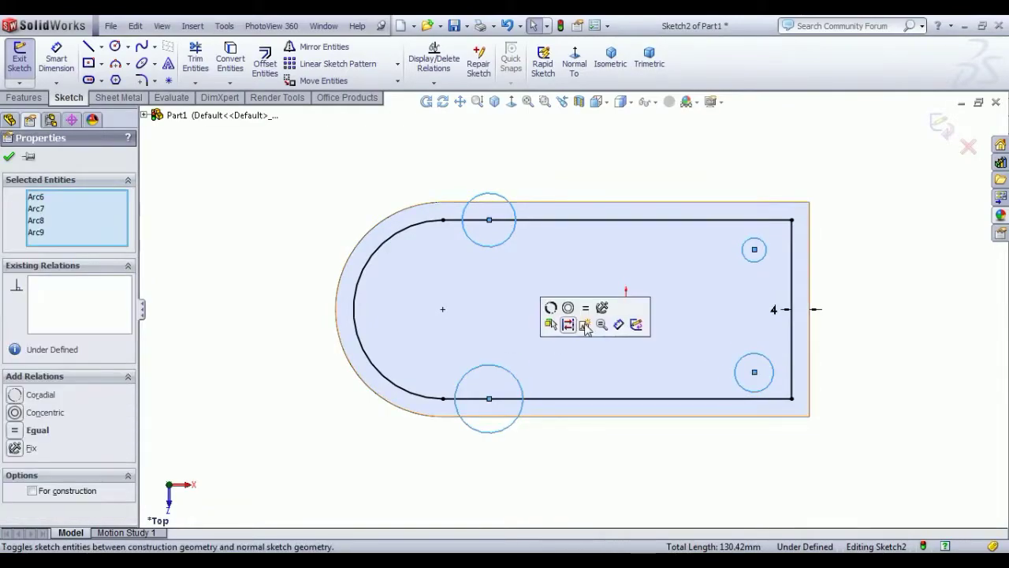
left_click(590, 313)
left_click(396, 505)
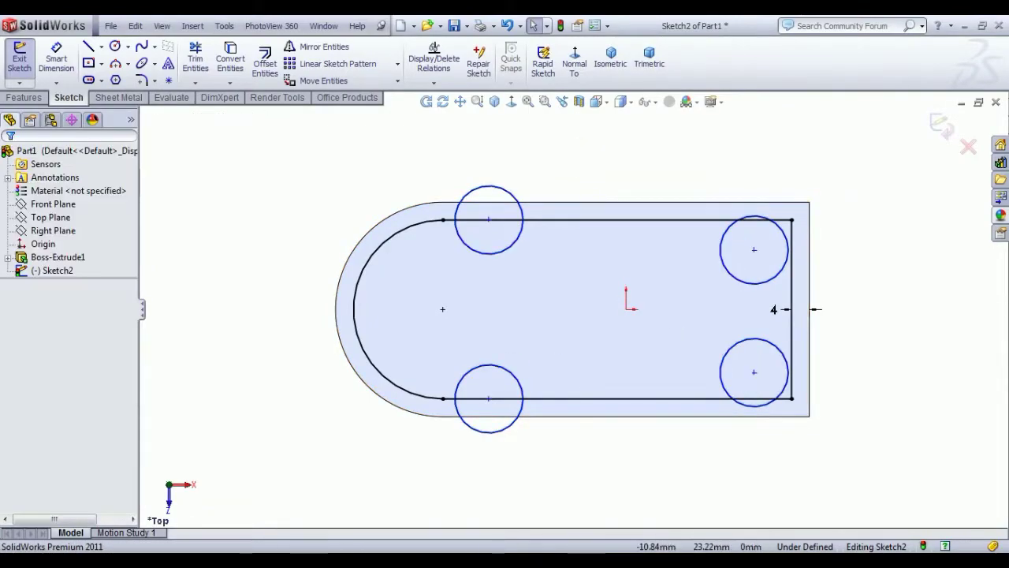
Make the centres of the two circles near the straight end coincident with the offset profile's upper and lower lines respectively
key("alt+Tab")
left_click(754, 250)
left_click(713, 220)
left_click(713, 222, "ctrl")
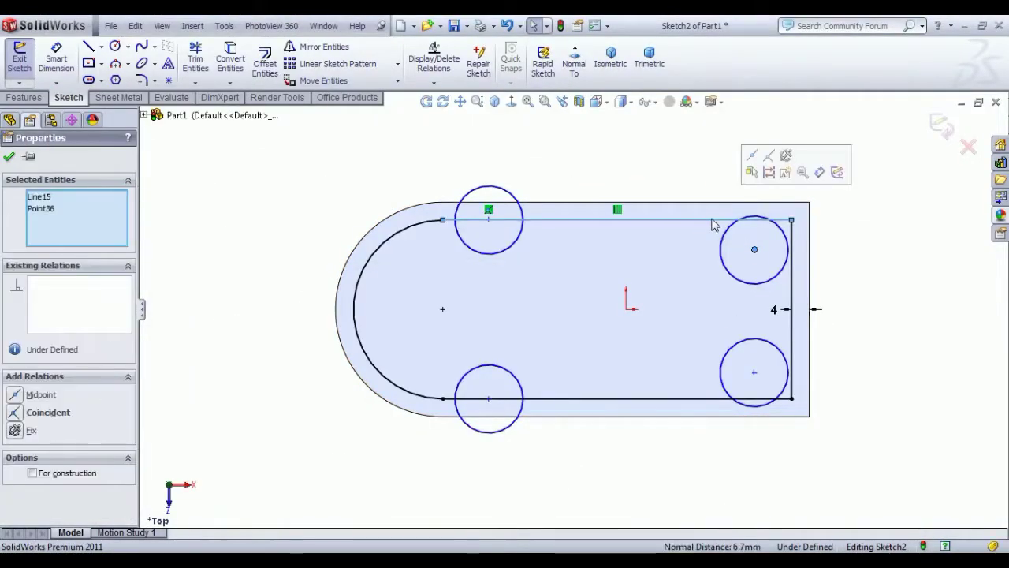
left_click(769, 157)
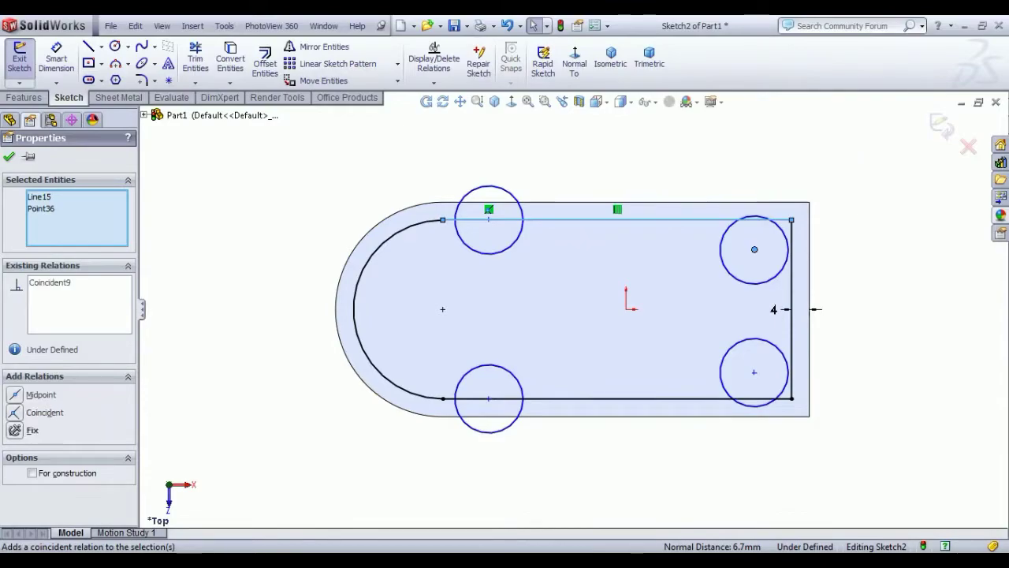
left_click(754, 372)
left_click(698, 399)
left_click(698, 399, "ctrl")
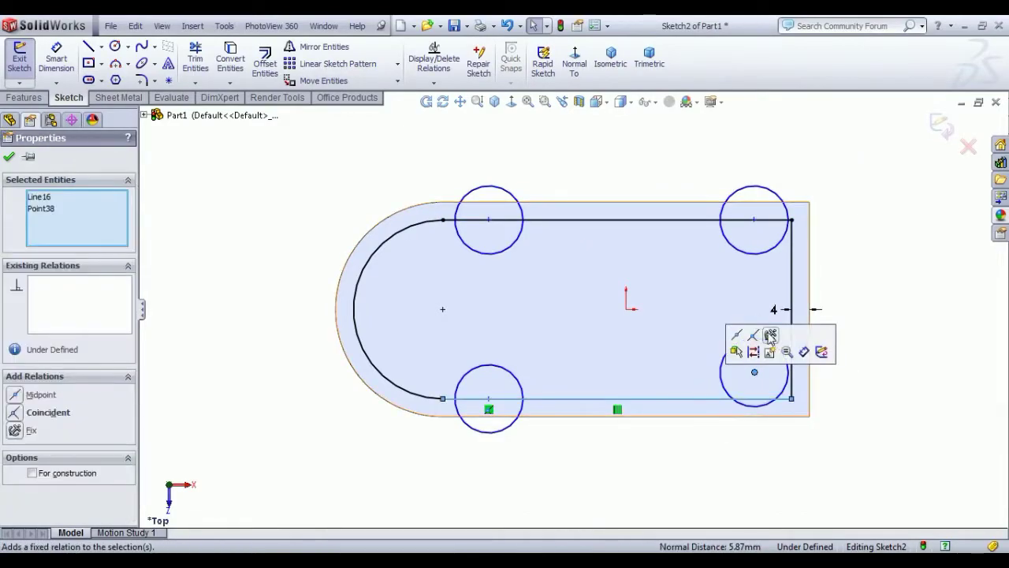
left_click(769, 336)
left_click(850, 270)
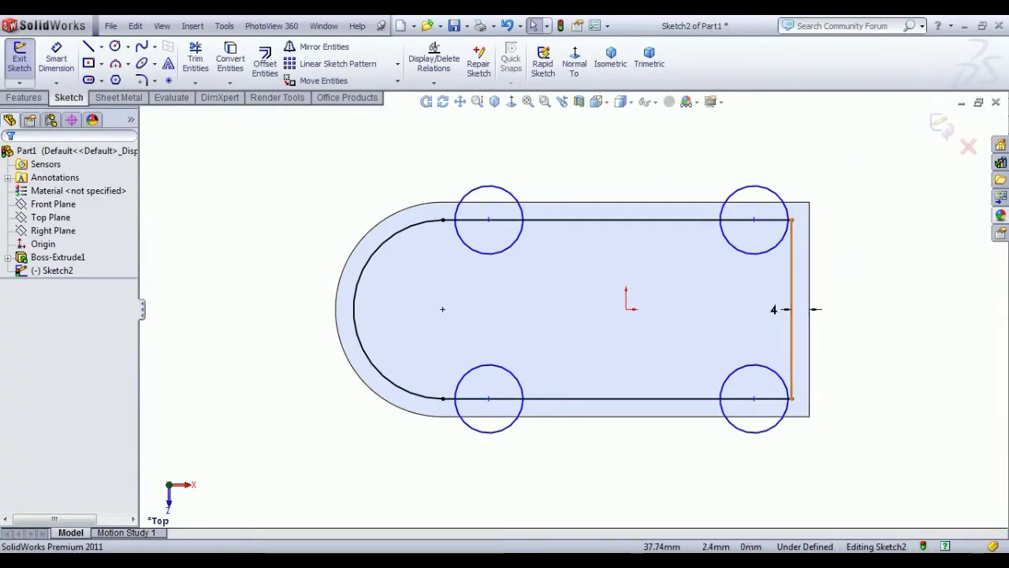
Dimension the diameter of the upper circle near the rounded end as 20 mm
left_click(55, 61)
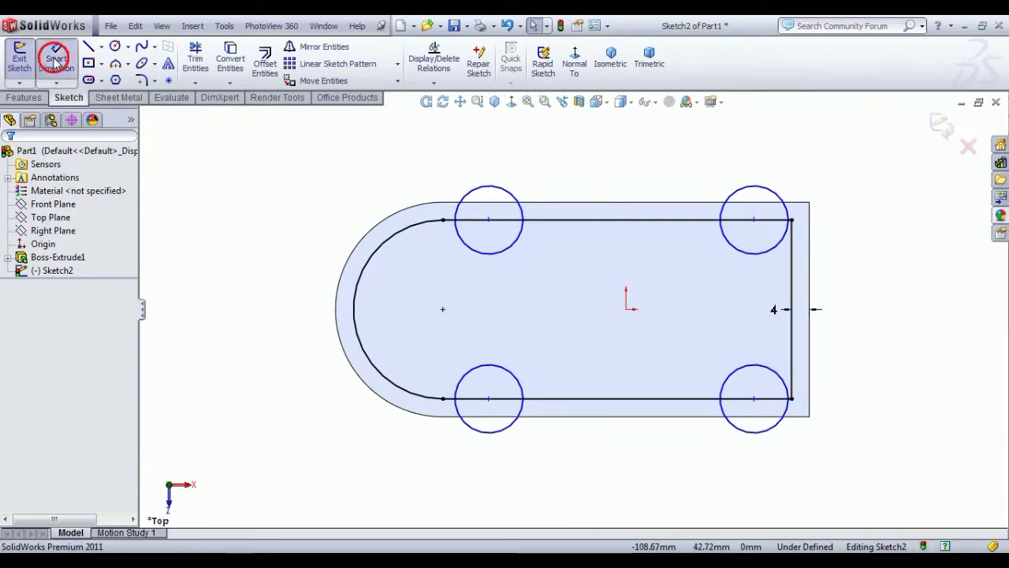
left_click(513, 198)
left_click(383, 140)
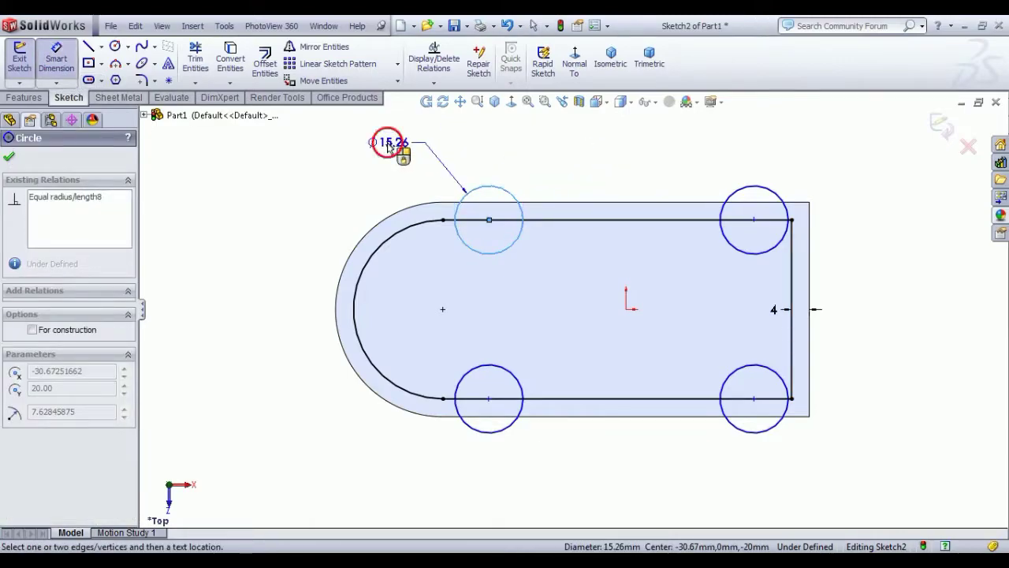
type("20")
key("Return")
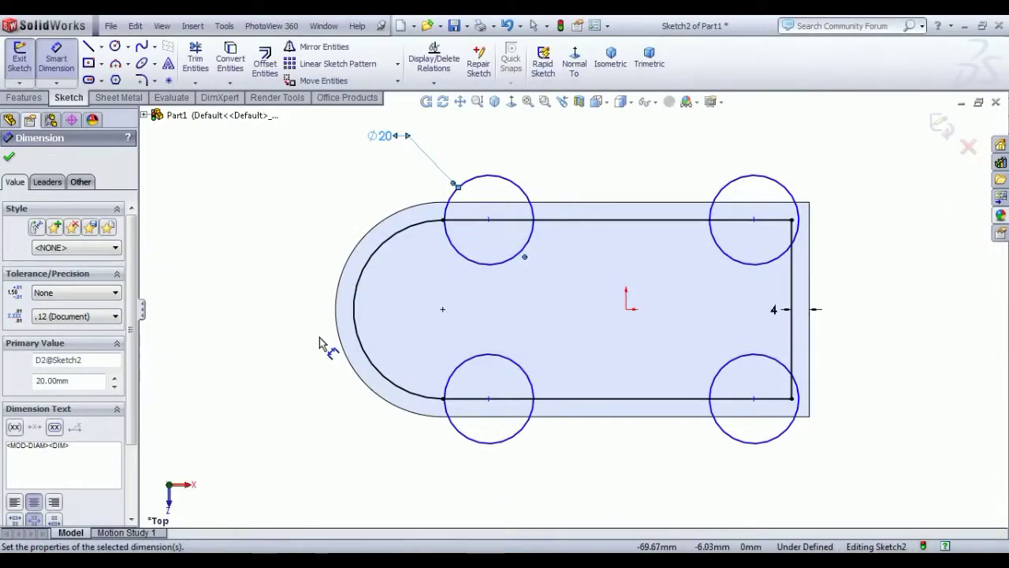
Dimension the horizontal distance from the arc's centre to the centre of the lower circle near the rounded end as 14 mm
left_click(442, 309)
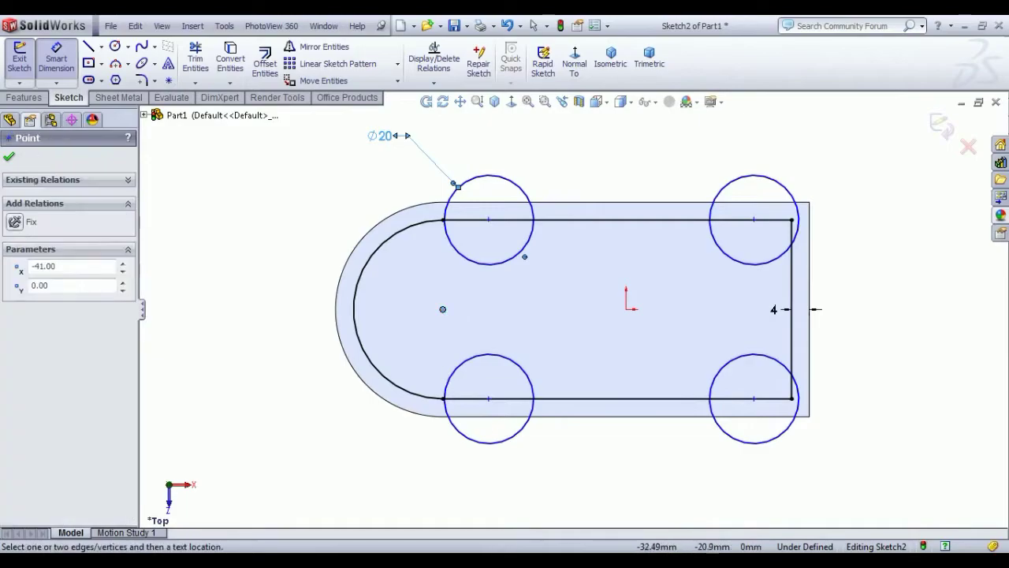
left_click(489, 399)
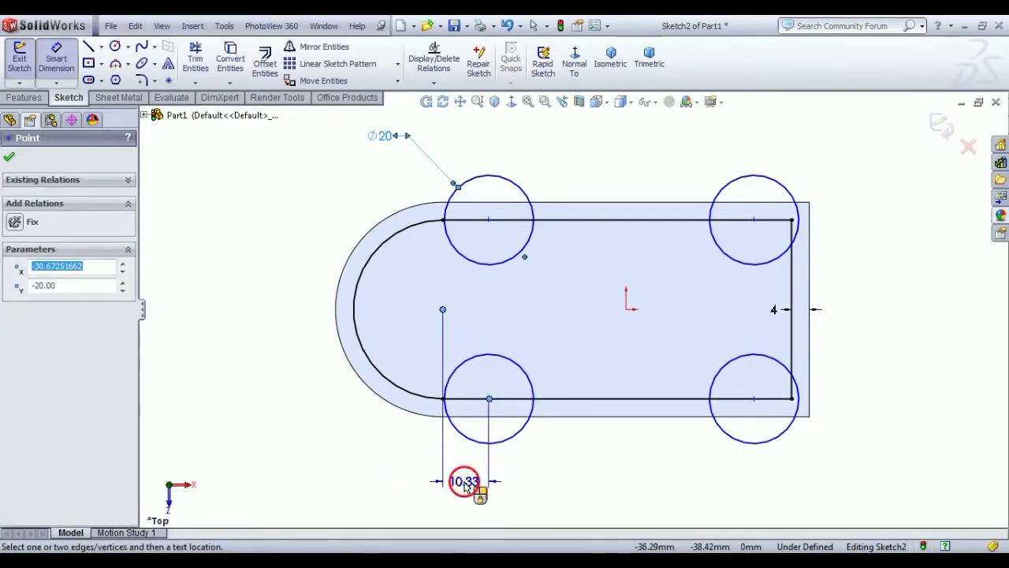
left_click(465, 481)
type("14")
key("Return")
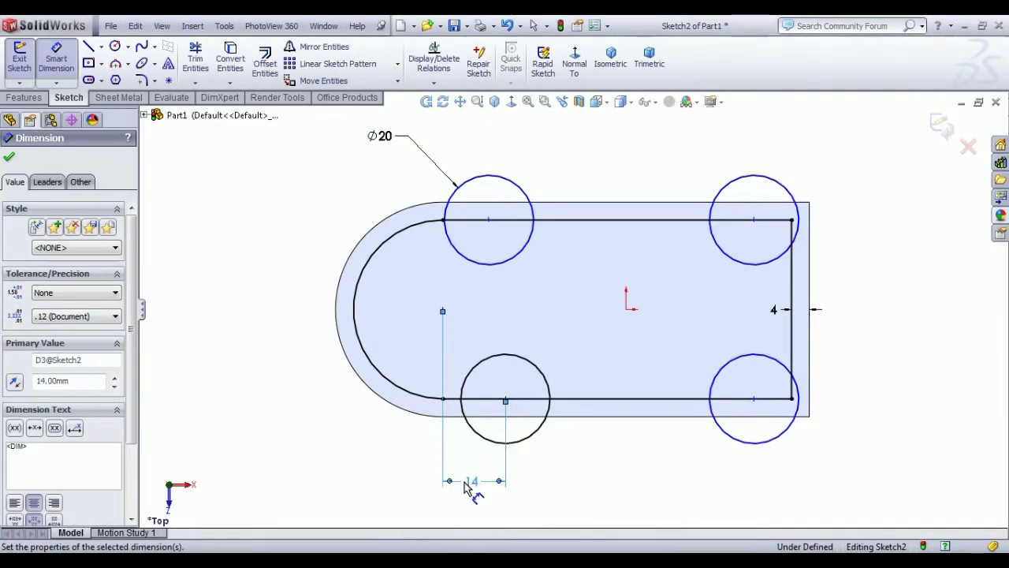
Align the centres of the two circles near the rounded end with a vertical relation
right_click(308, 150)
left_click(318, 154)
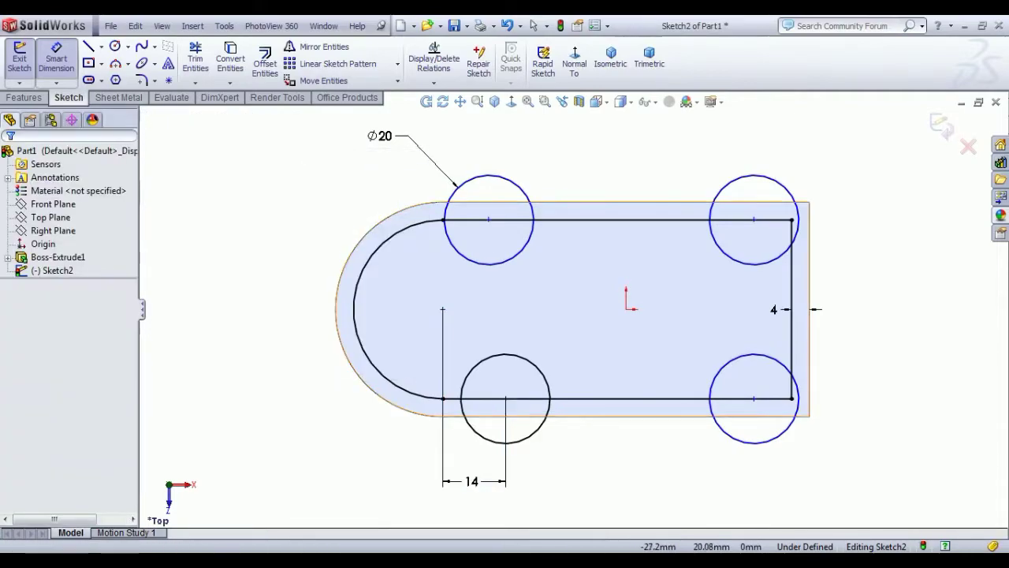
left_click(490, 220)
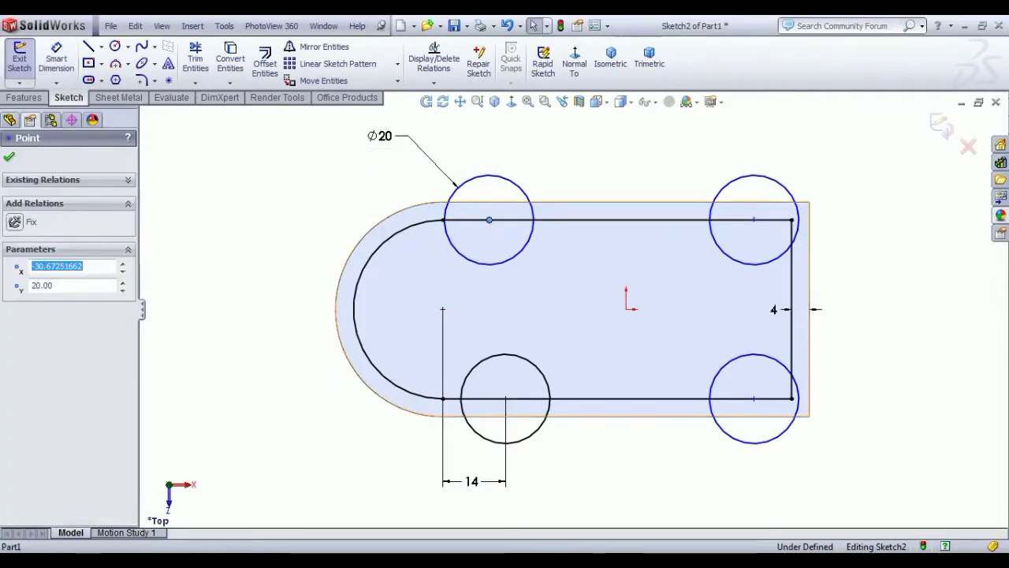
left_click(505, 399, "ctrl")
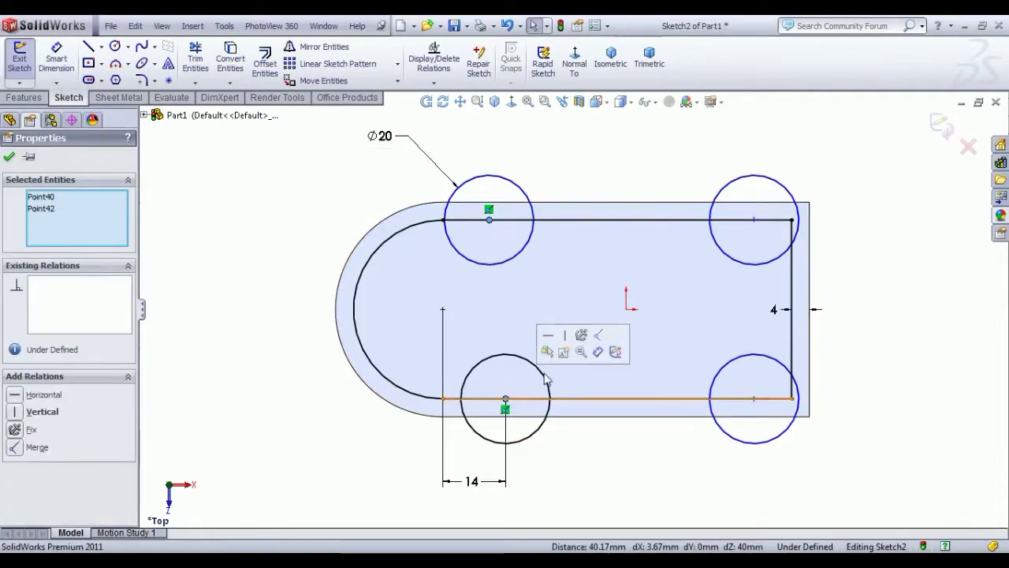
left_click(564, 335)
left_click(301, 447)
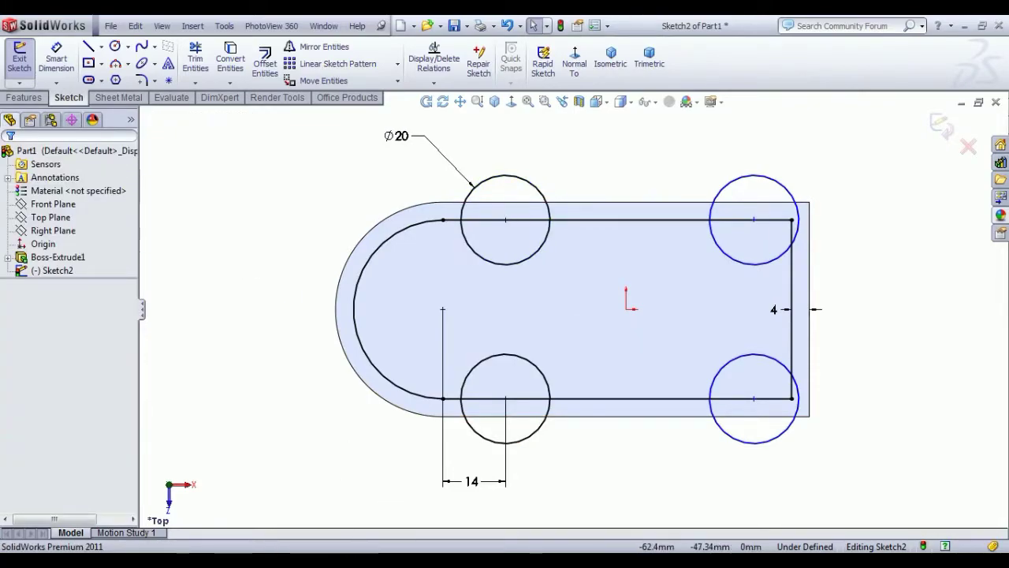
Consult the drawing's plan view and dimension the horizontal distance between the centres of the two lower circles as 58 mm
key("alt+Tab")
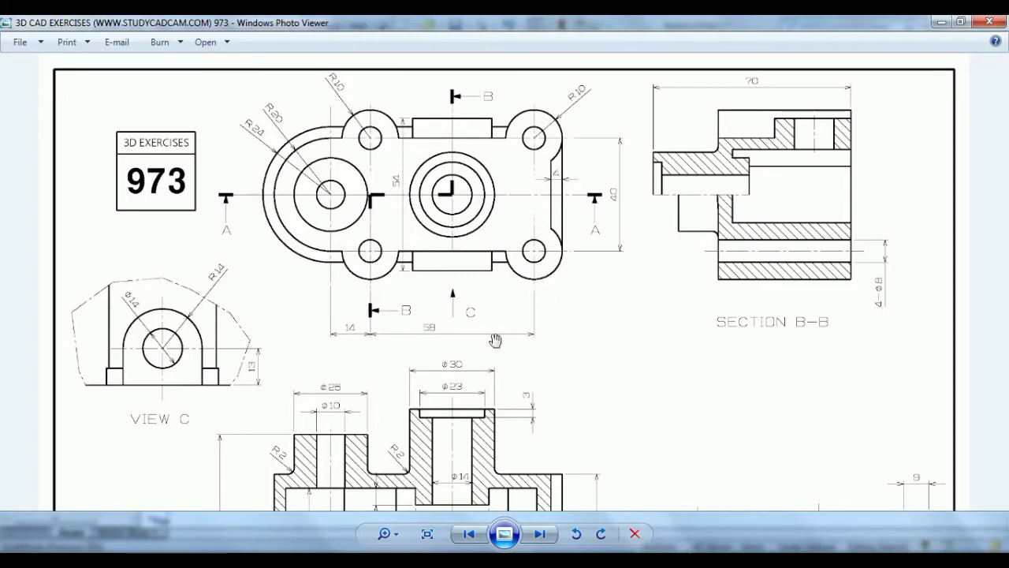
scroll(470, 359, "up", 2)
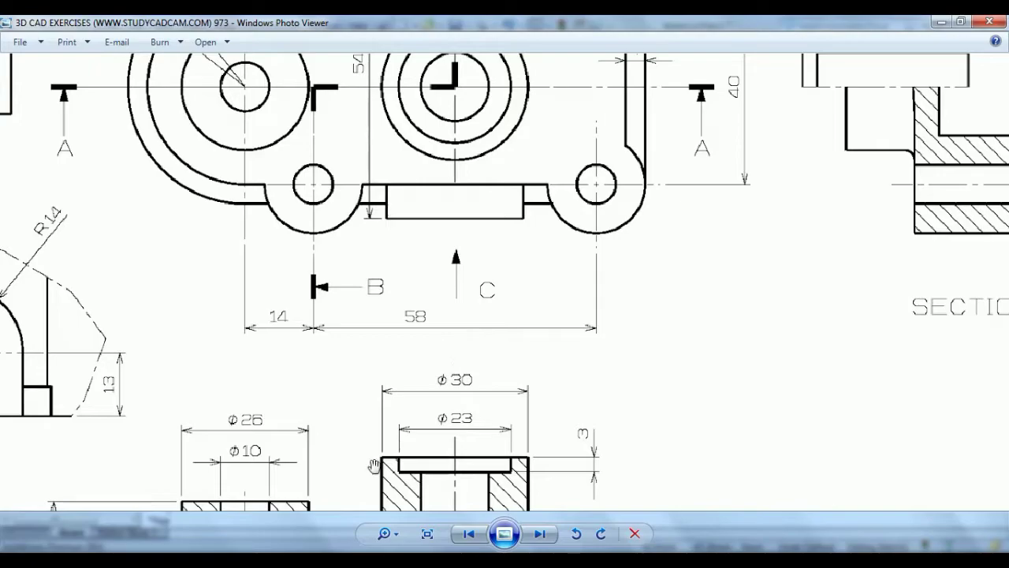
scroll(486, 289, "down", 3)
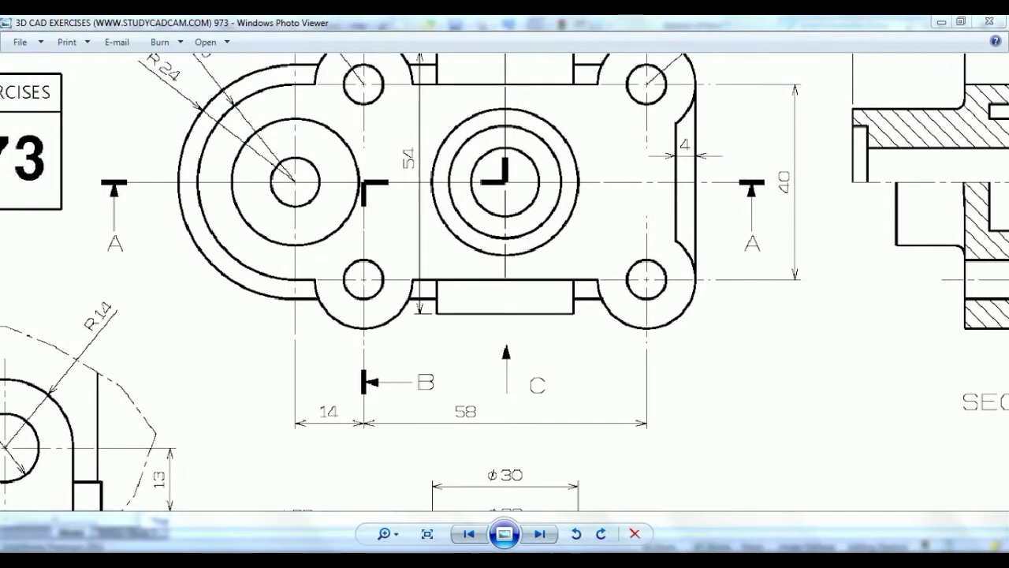
key("alt+Tab")
left_click(67, 68)
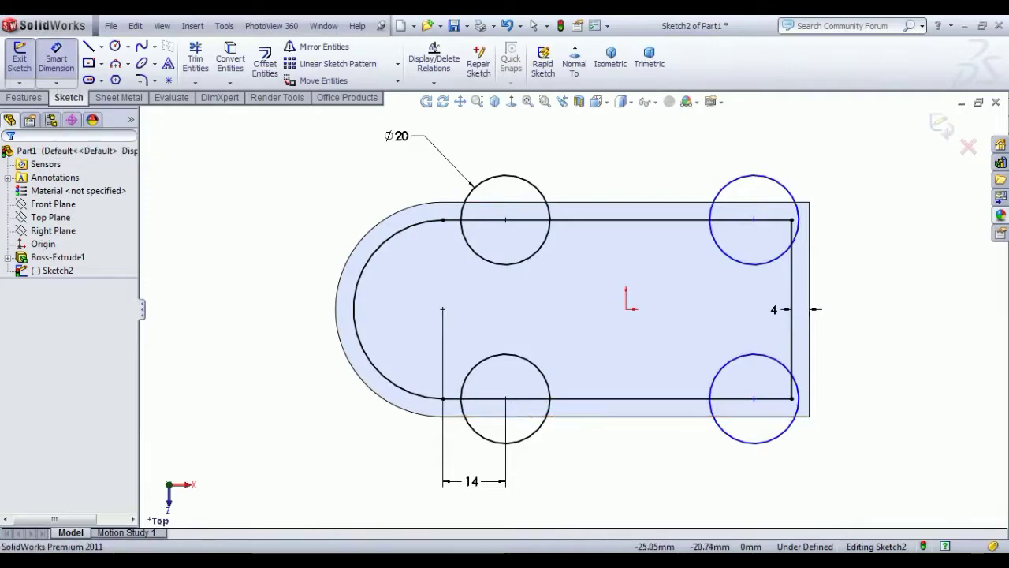
left_click(505, 398)
left_click(754, 398)
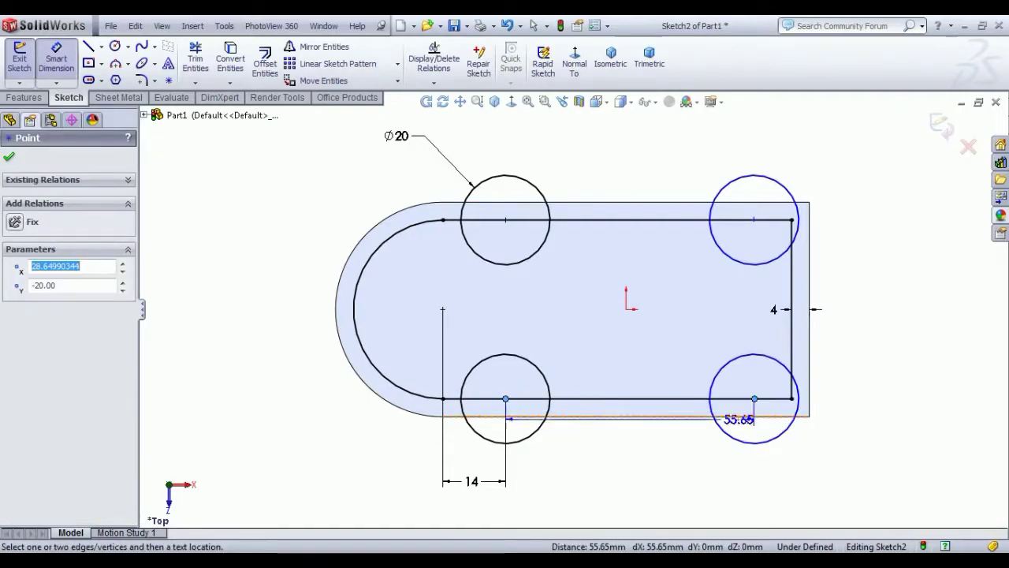
left_click(666, 473)
type("58")
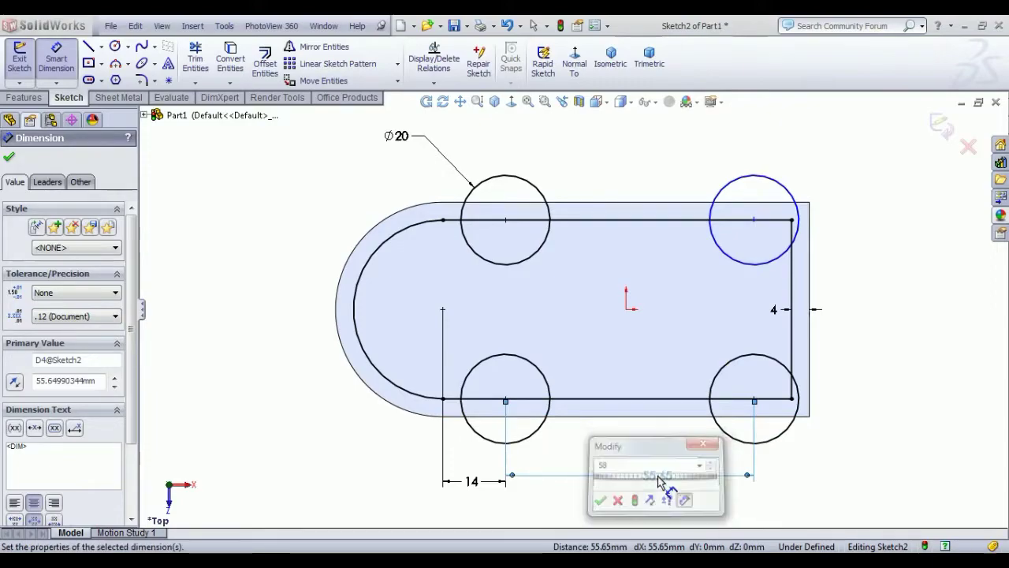
key("Return")
right_click(888, 247)
left_click(921, 253)
Align the centres of the two circles near the straight end with a vertical relation
left_click(754, 220)
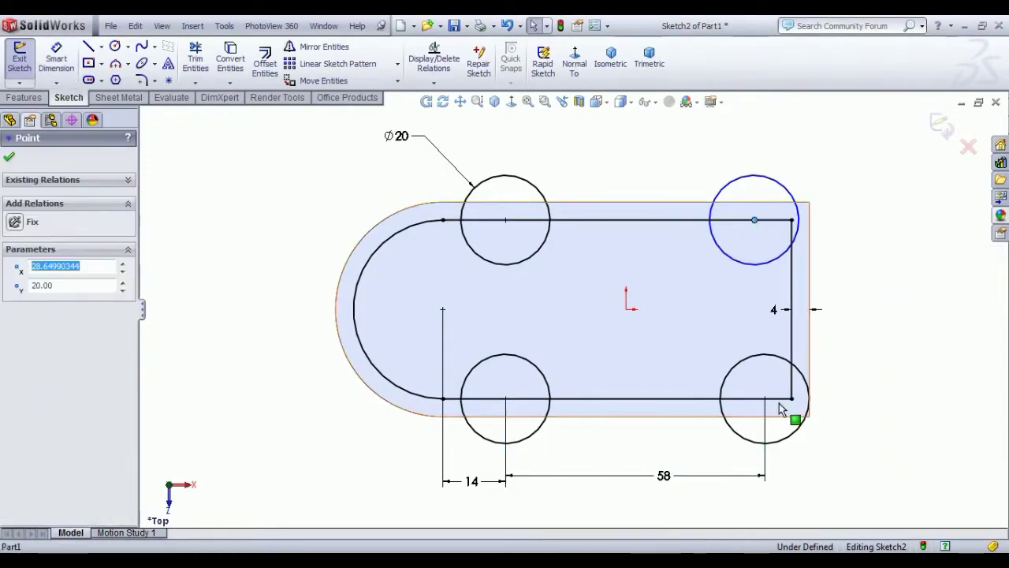
left_click(765, 399, "ctrl")
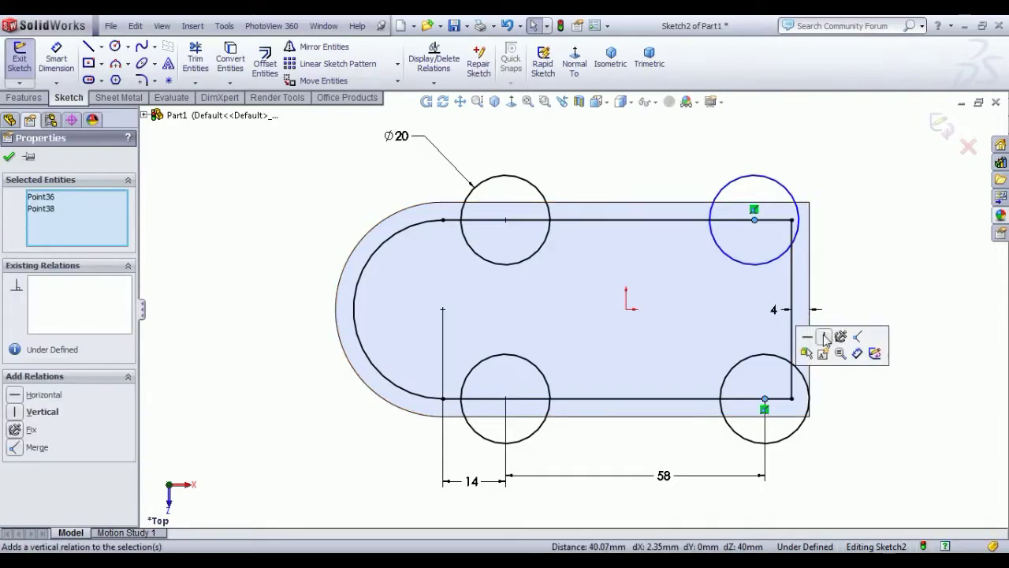
left_click(831, 338)
left_click(881, 245)
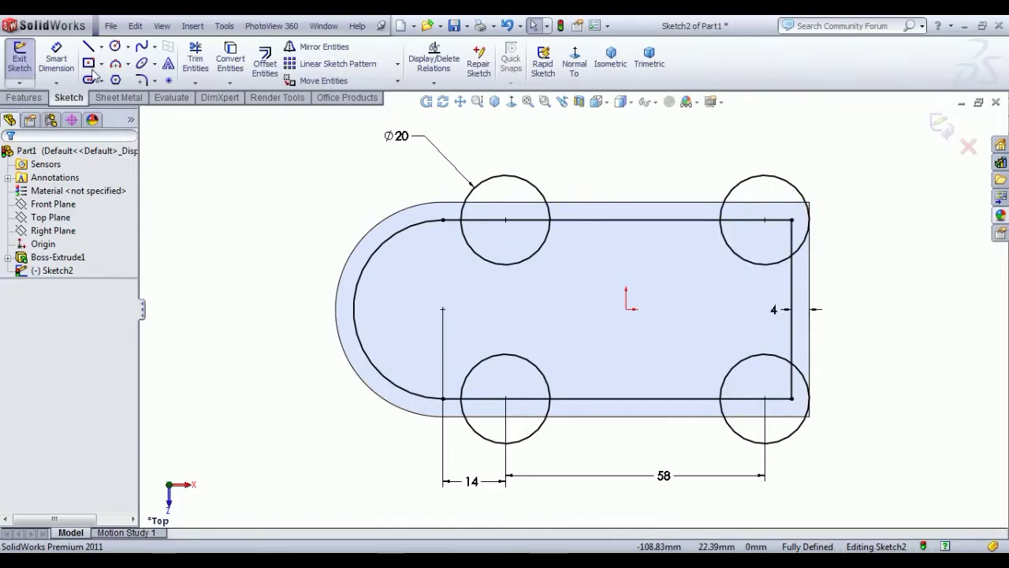
Trim the circles' inner arcs and the profile segments inside them with Power trim, leaving one continuous outline as in the plan view
left_click(195, 59)
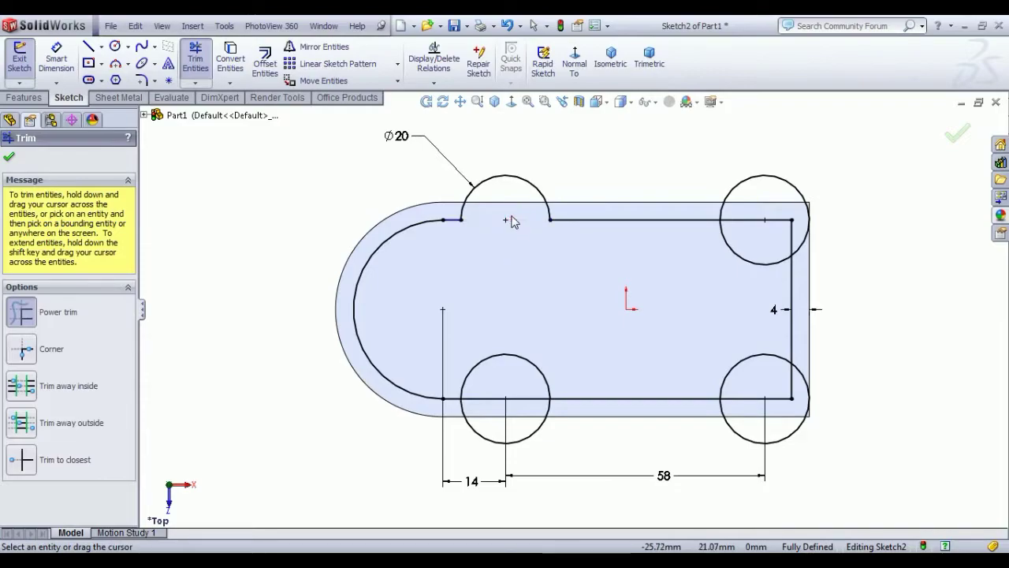
left_click_drag(513, 355, 504, 390)
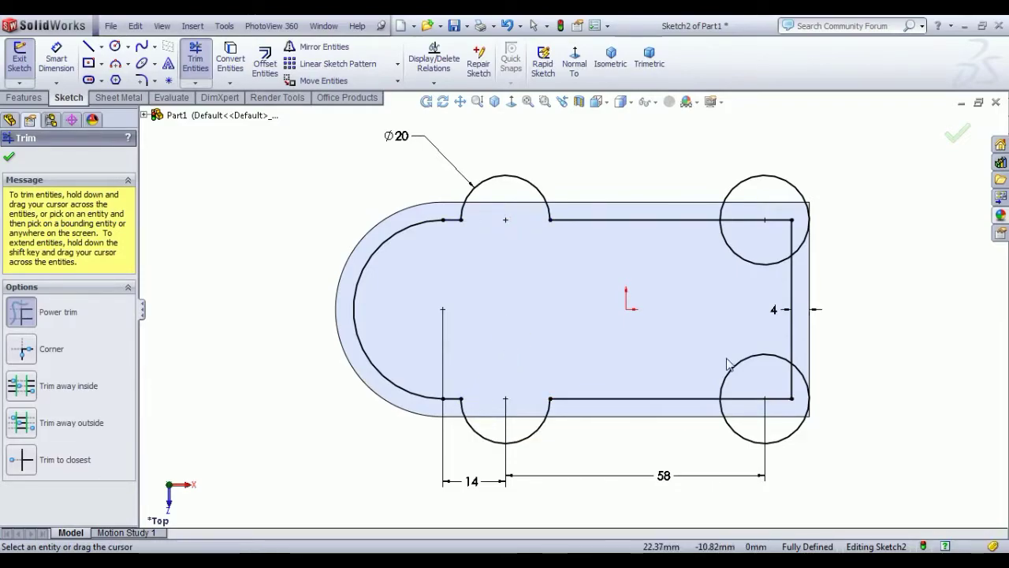
key("alt+Tab")
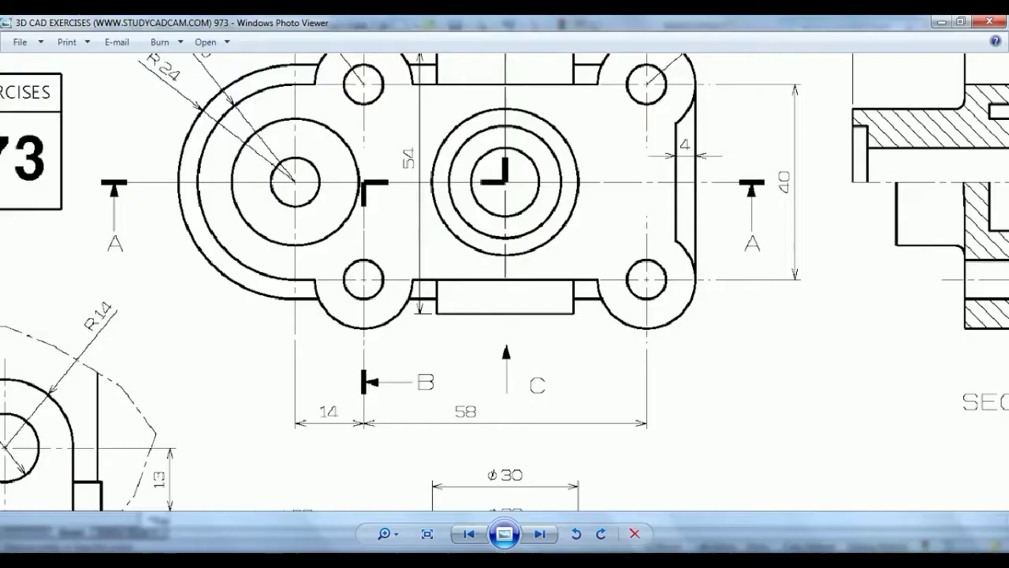
key("alt+Tab")
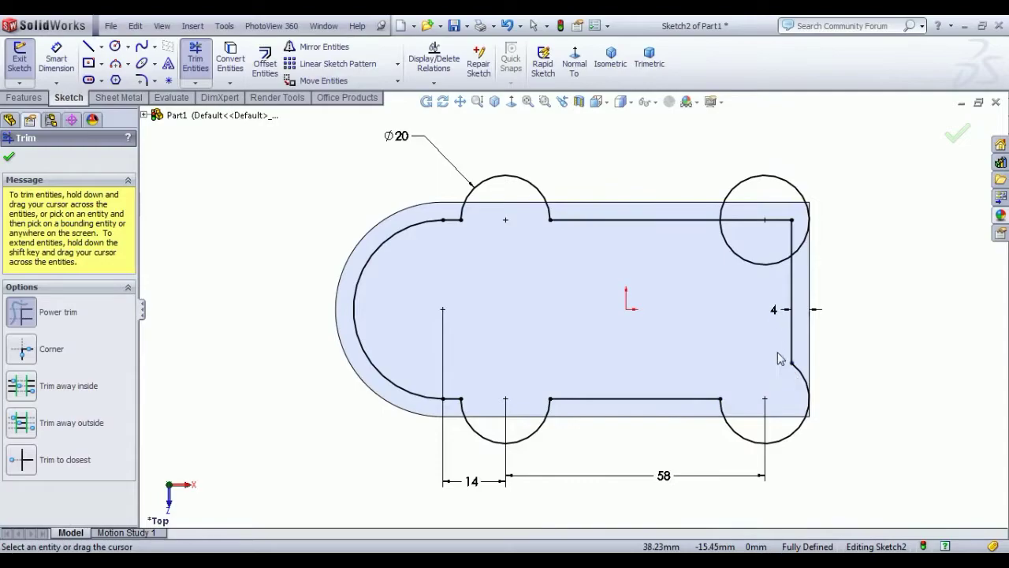
left_click_drag(765, 266, 772, 222)
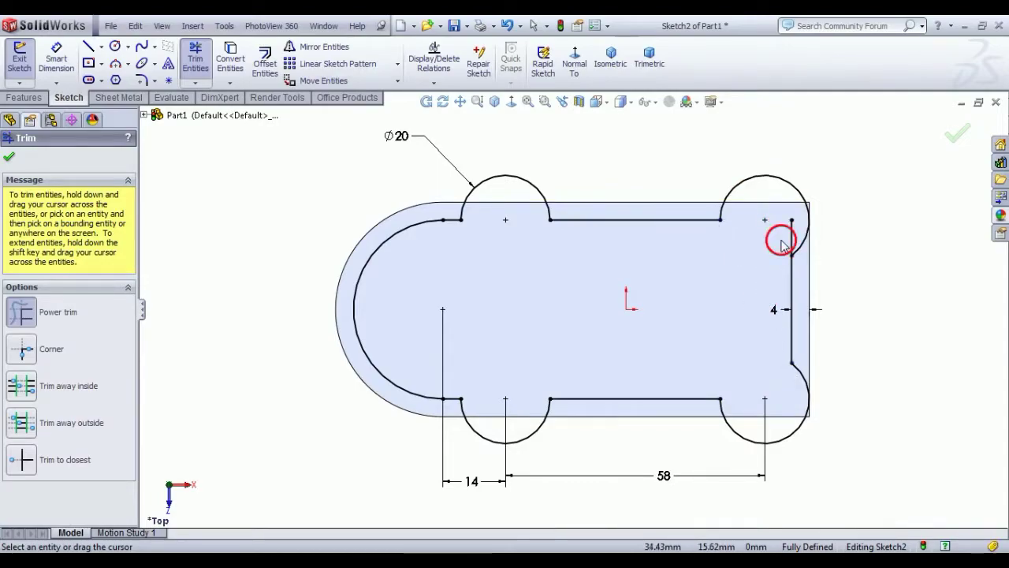
right_click(836, 167)
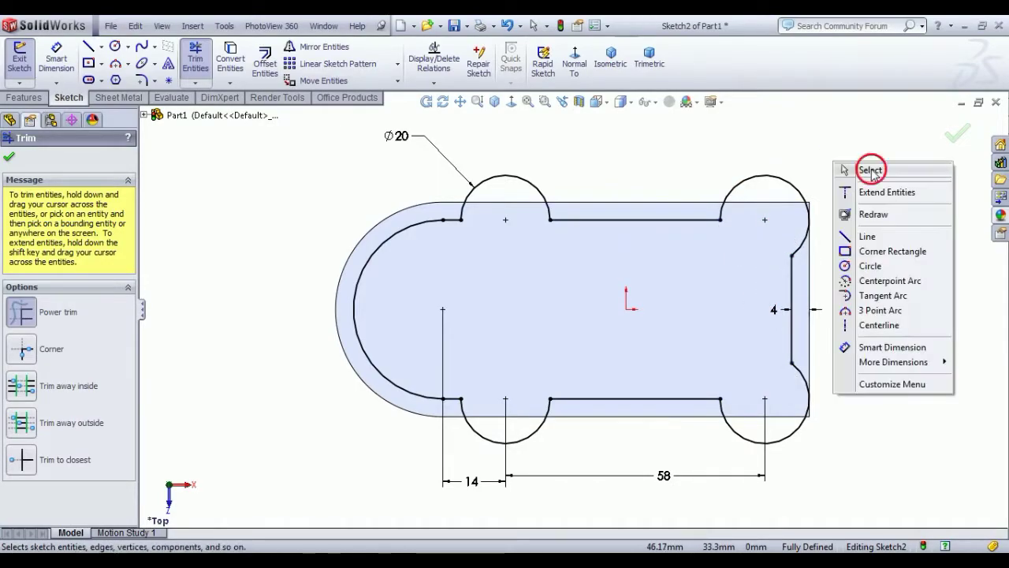
left_click(867, 166)
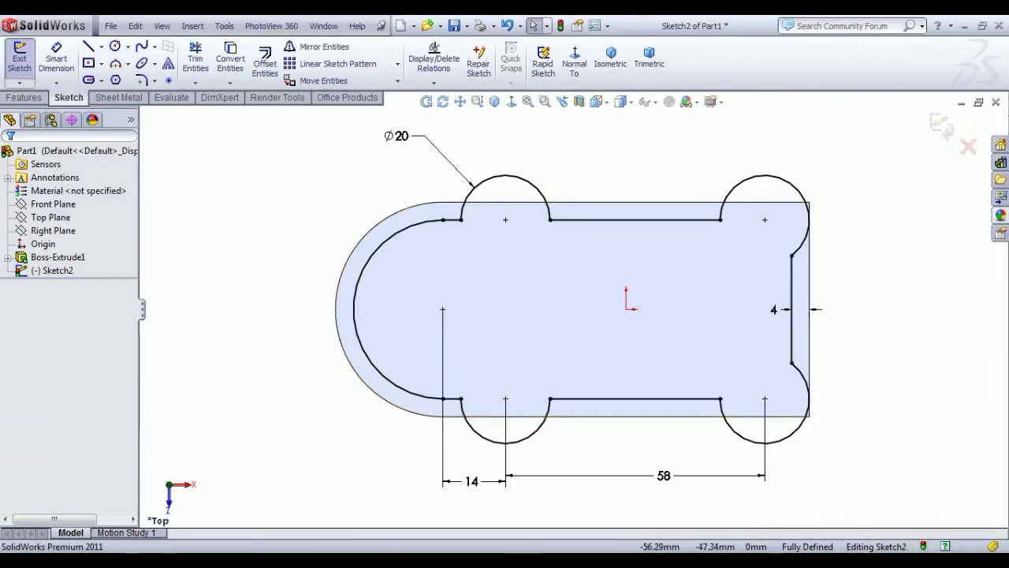
Check the height in Section A-A of the drawing and extrude the trimmed profile upward as a blind 47 mm boss merged with the flange
left_click(22, 65)
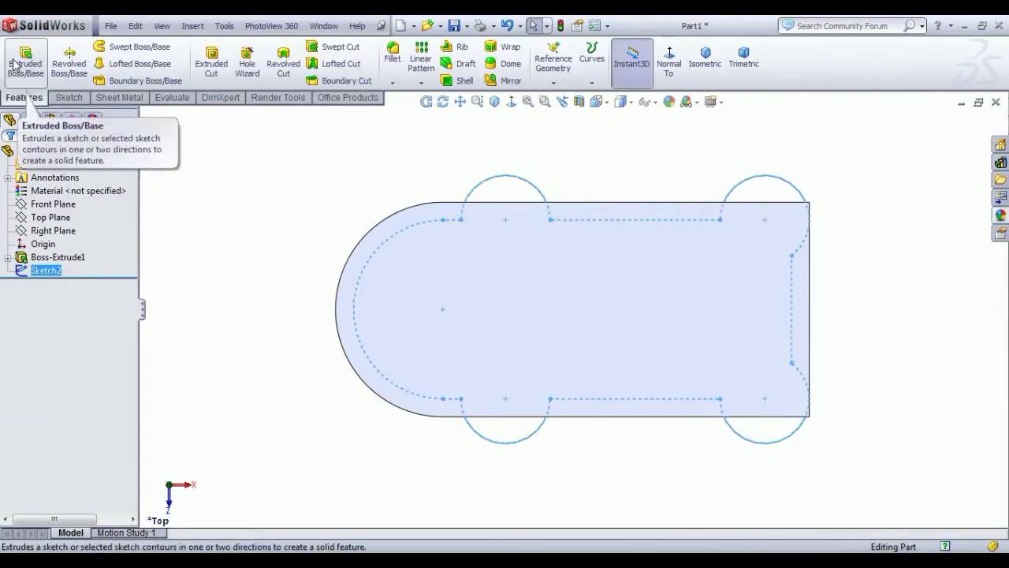
left_click(25, 72)
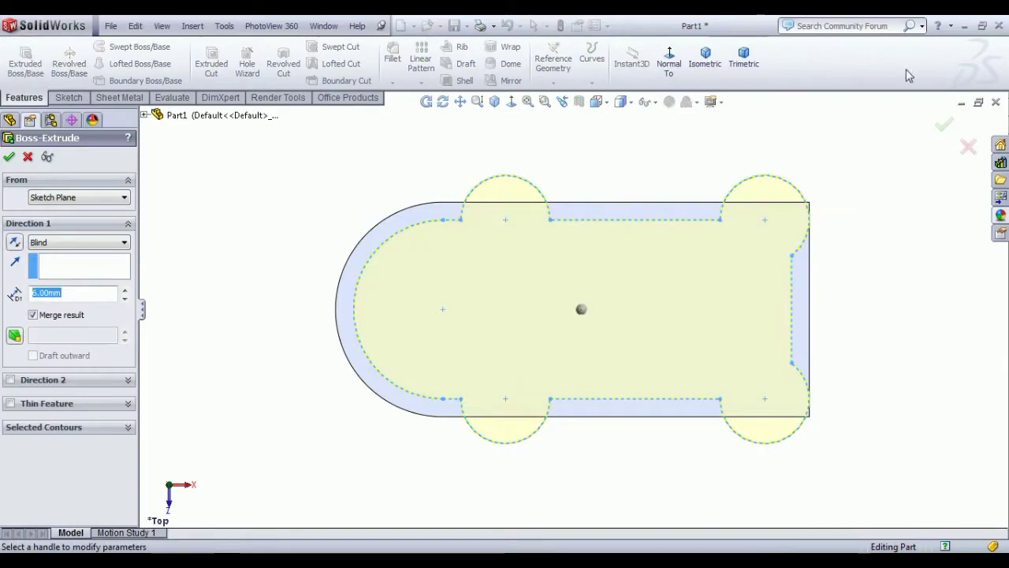
left_click(705, 59)
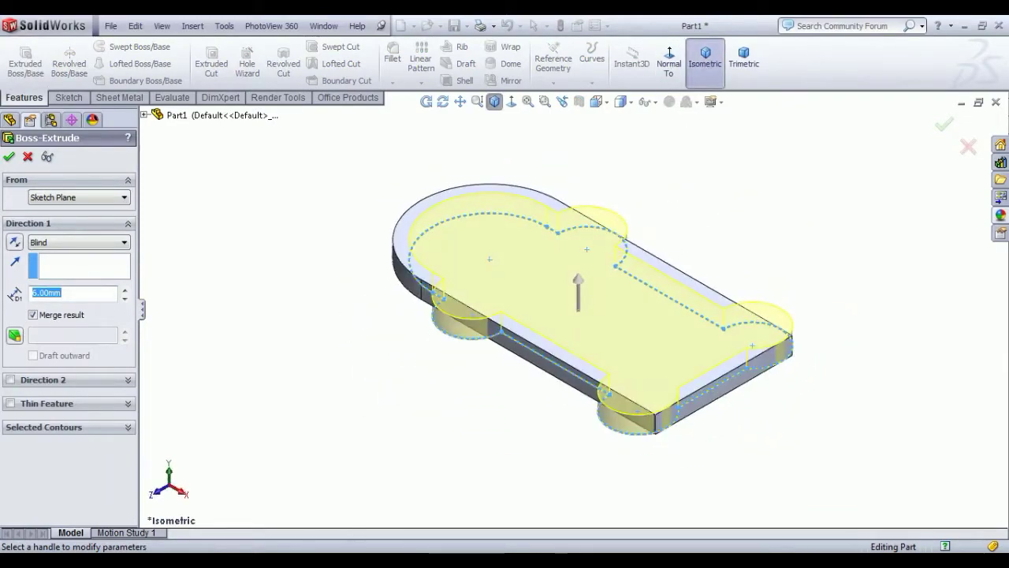
key("alt+Tab")
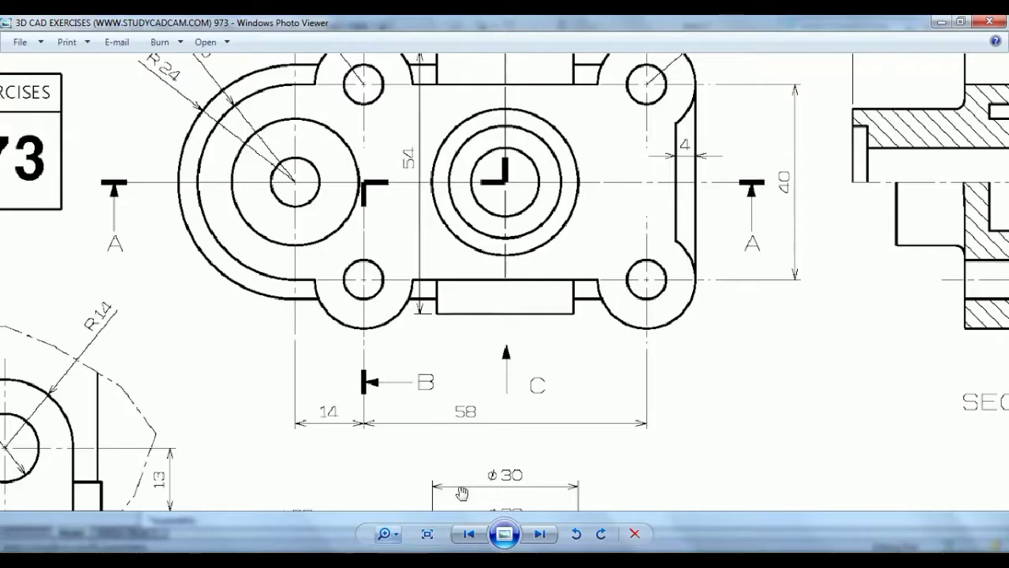
scroll(499, 501, "down", 3)
scroll(504, 394, "up", 3)
scroll(504, 370, "down", 3)
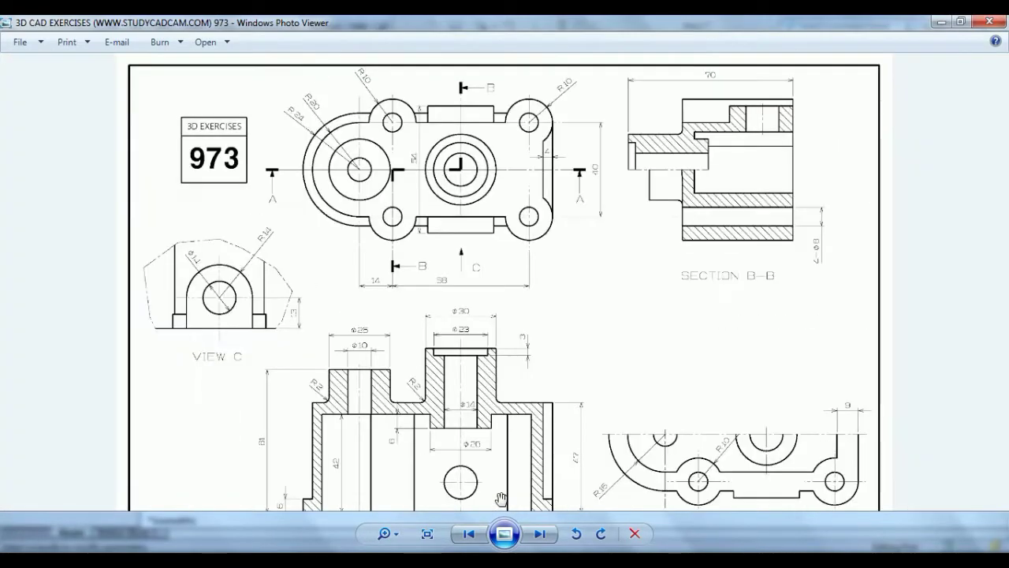
scroll(510, 356, "up", 1)
scroll(564, 431, "up", 1)
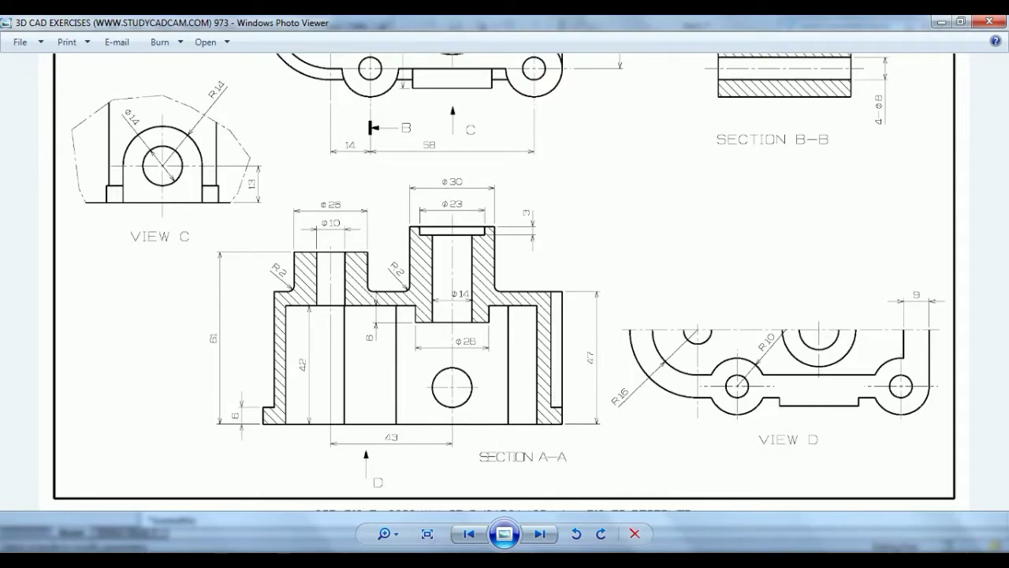
key("alt+Tab")
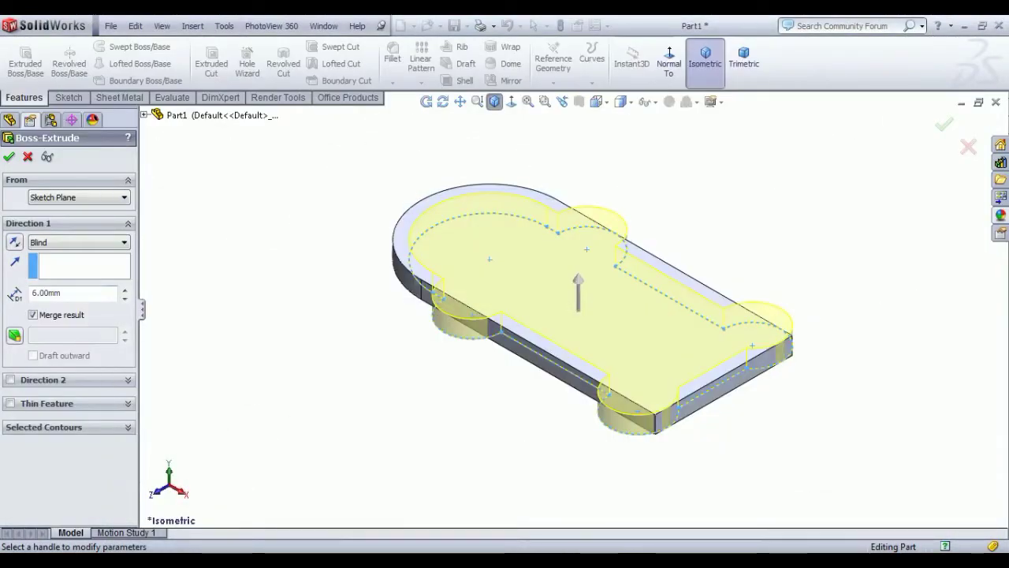
double_click(78, 292)
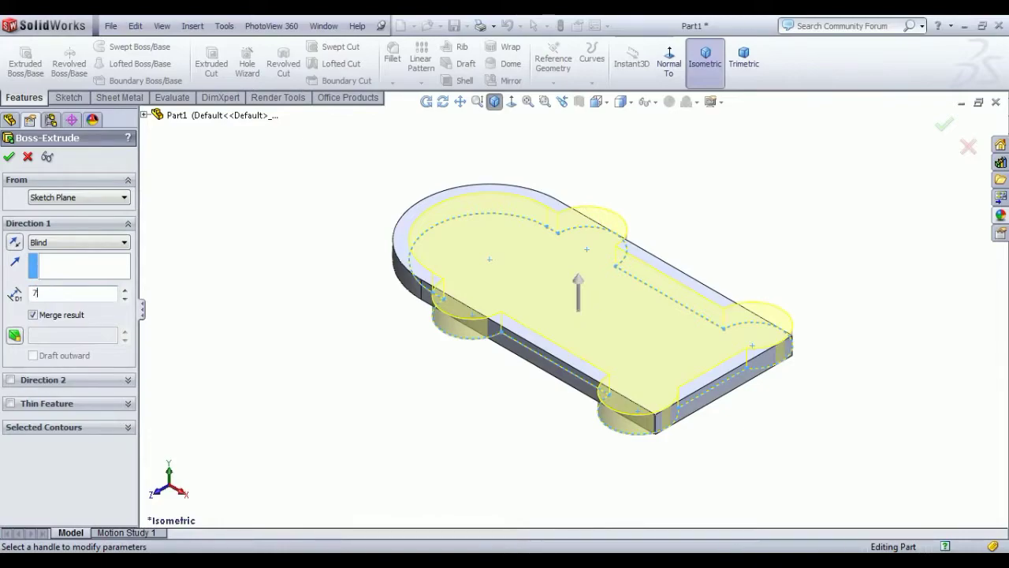
key("Return")
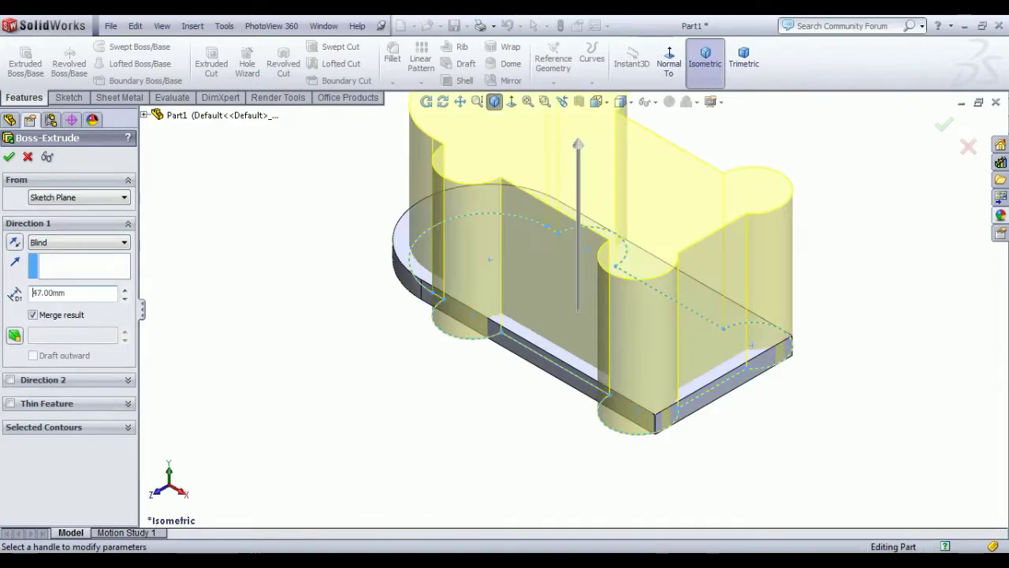
left_click(9, 156)
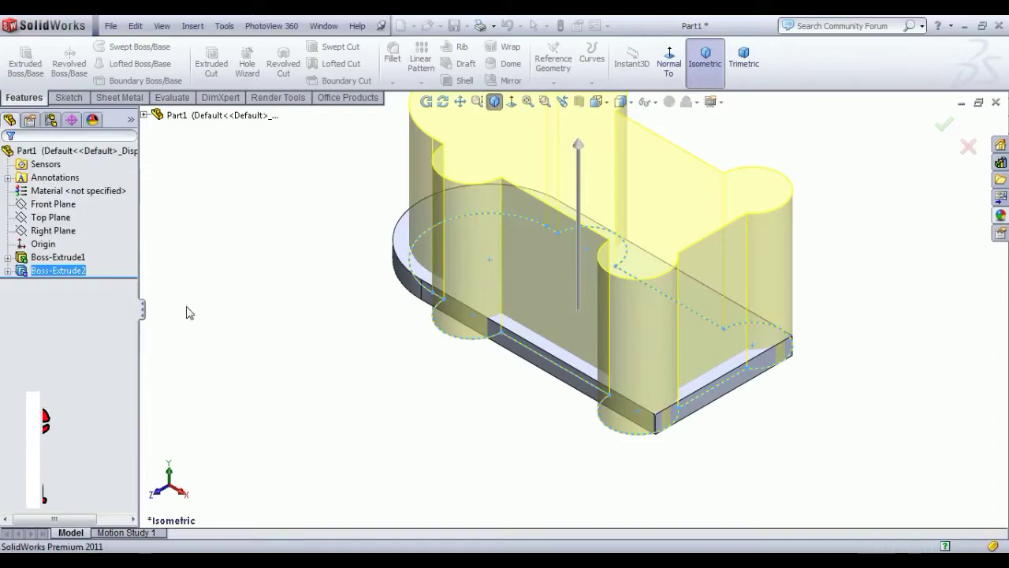
Open a sketch on the flange's exposed upper face at the straight end and view it normal to the face
scroll(425, 362, "down", 3)
scroll(470, 365, "up", 1)
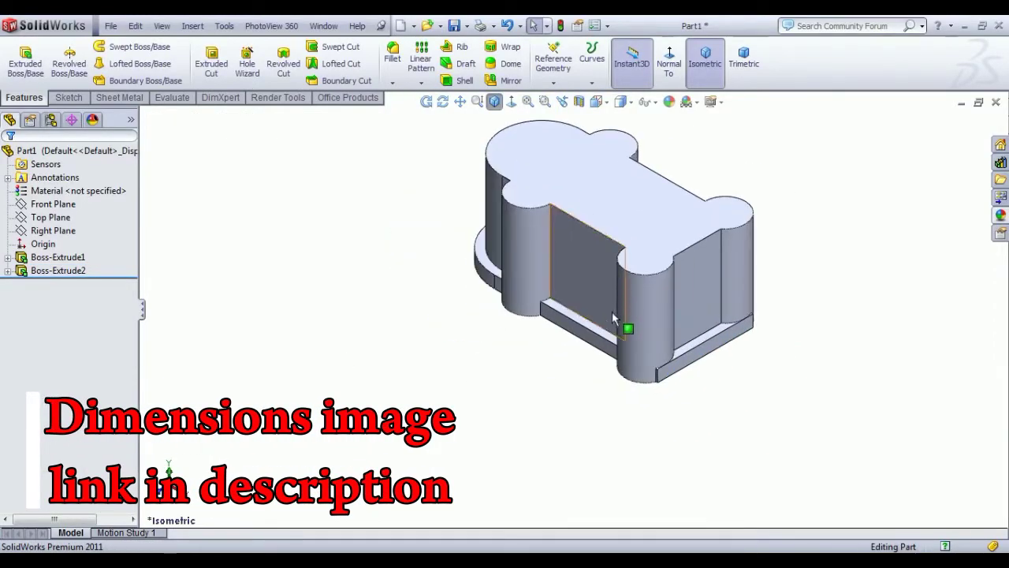
left_click(704, 345)
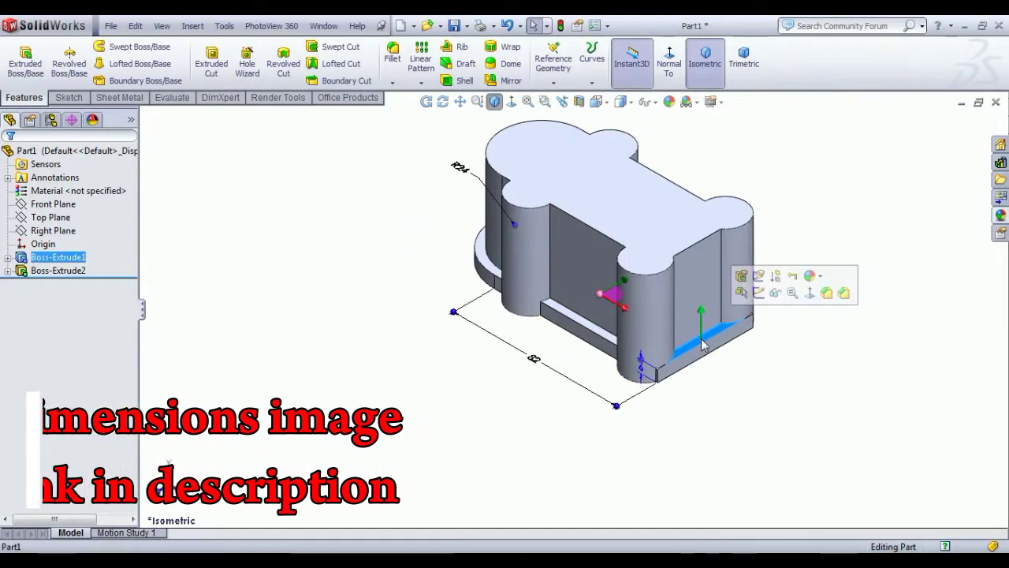
left_click(759, 293)
left_click(575, 63)
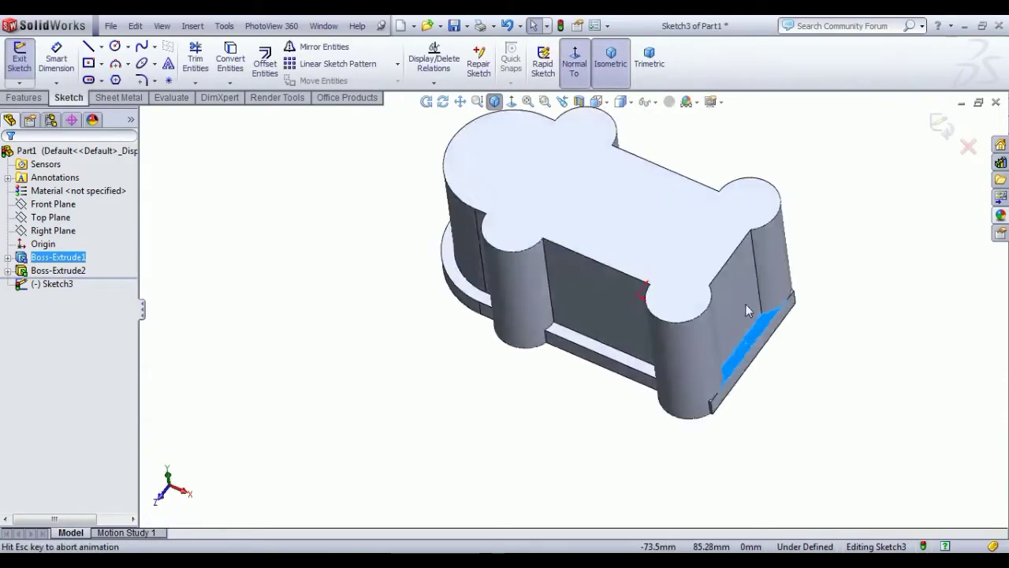
scroll(818, 336, "down", 2)
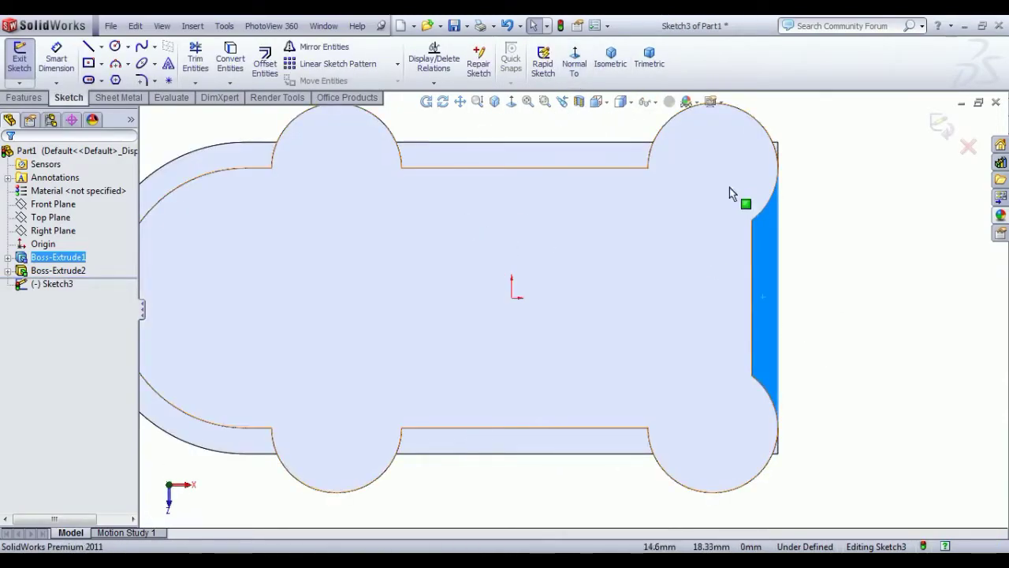
Select the boss arc and the two short flange edges at the first straight-end corner for Convert Entities
key("Escape")
left_click(248, 59)
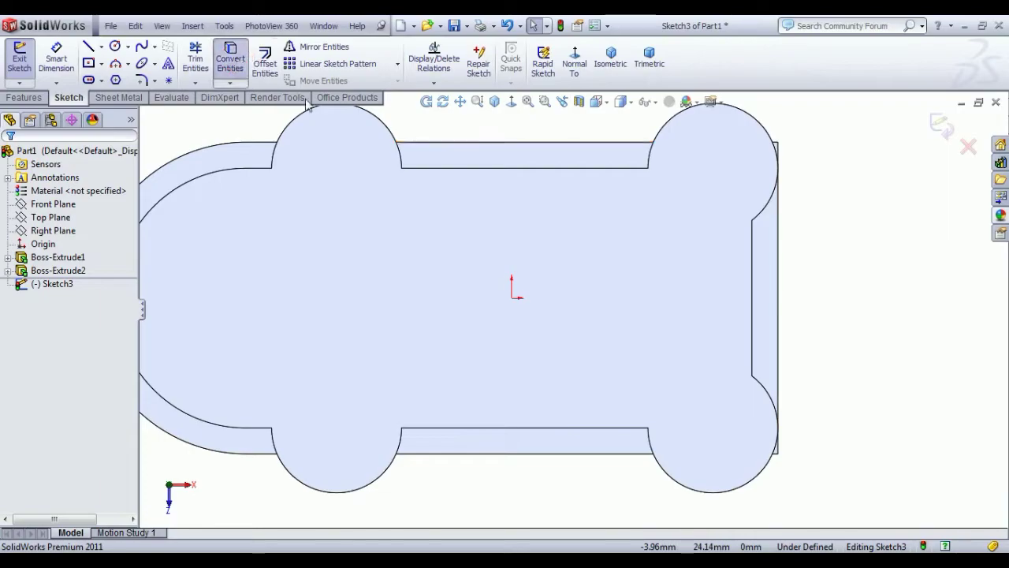
scroll(775, 157, "down", 3)
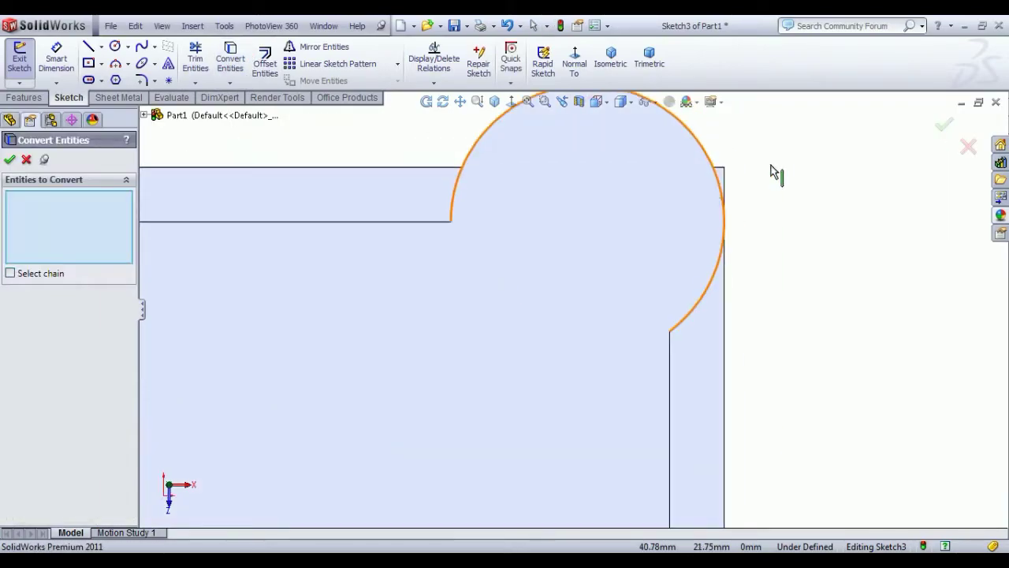
left_click(722, 180)
left_click(719, 171)
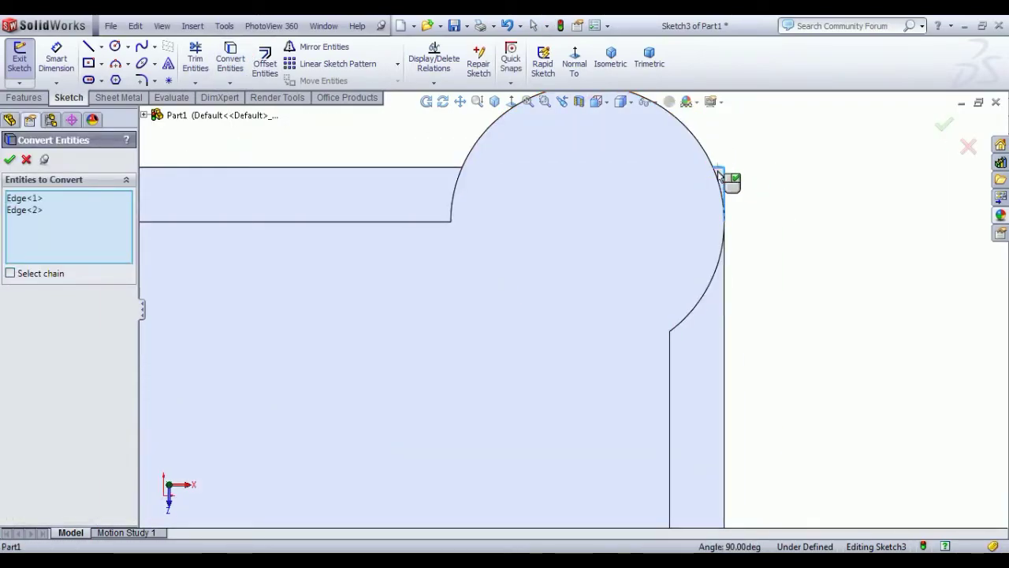
left_click(717, 179)
scroll(709, 331, "up", 3)
scroll(637, 466, "up", 1)
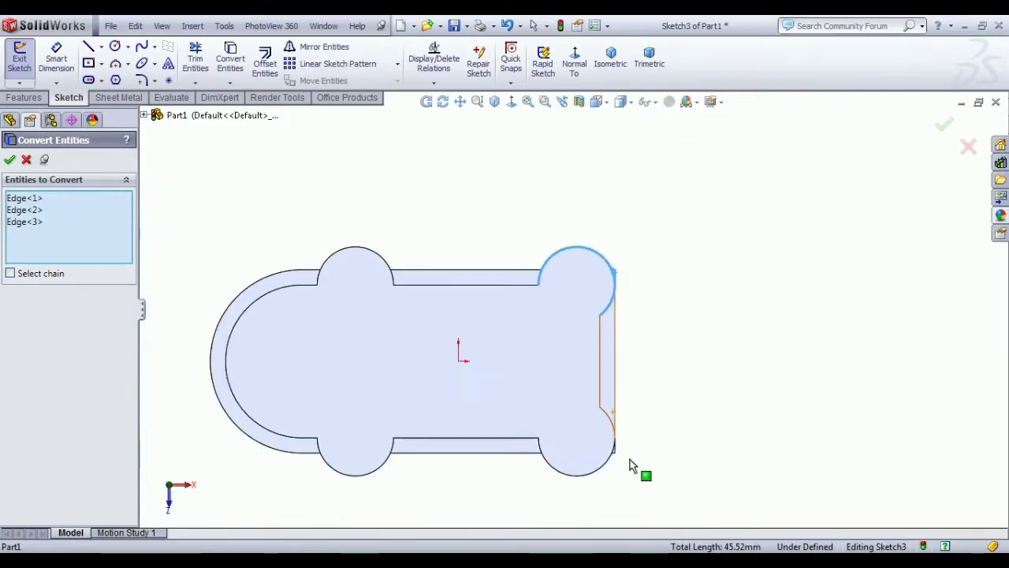
Add the two short flange edges and the boss arc at the opposite straight-end corner and convert the selection into sketch entities
scroll(613, 428, "down", 5)
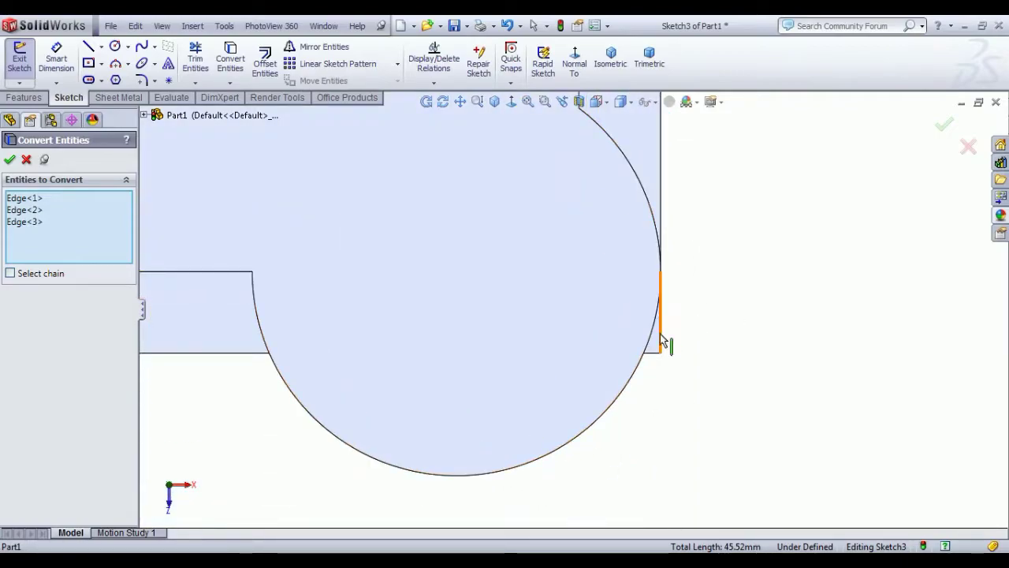
left_click(661, 346)
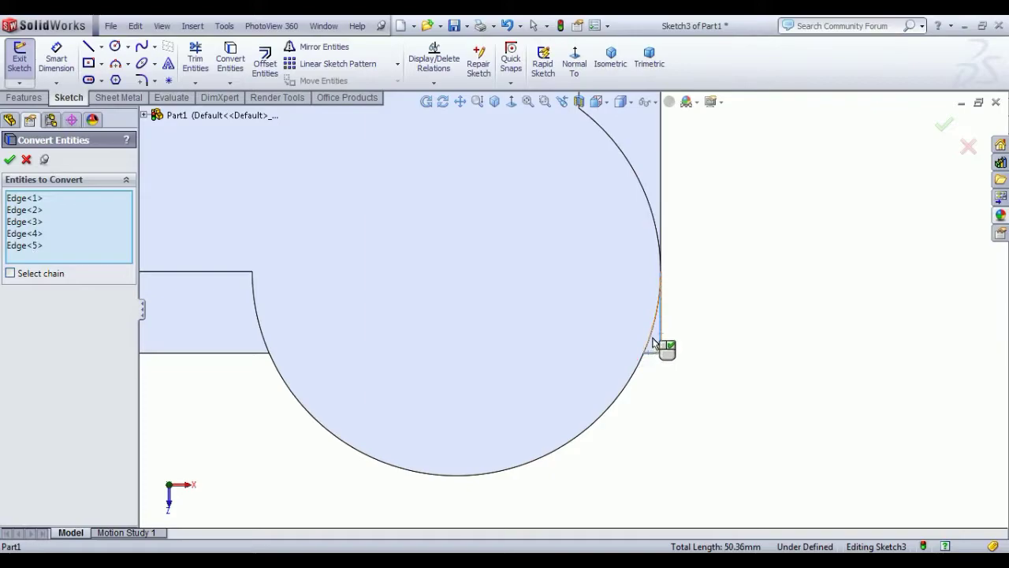
left_click(654, 341)
right_click(652, 339)
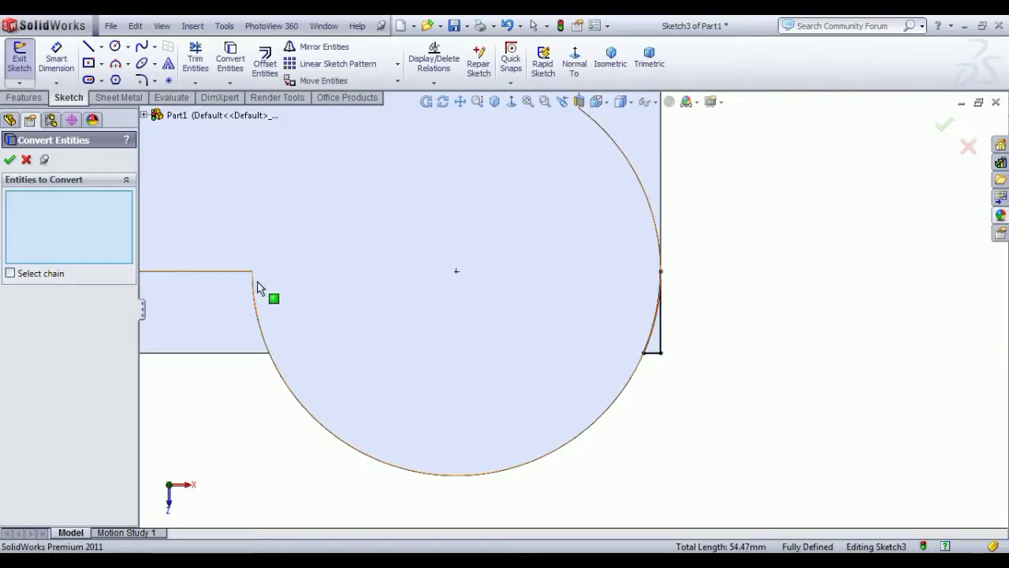
left_click(10, 159)
scroll(383, 315, "up", 5)
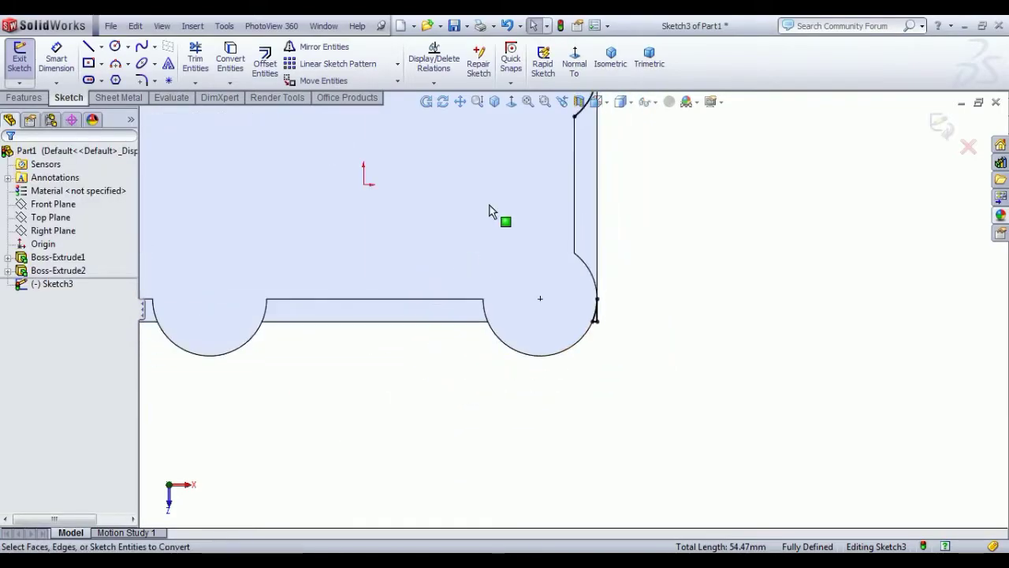
Trim the excess converted boss arc with Power trim, leaving only the small profiles at the flange corners, and exit the sketch
scroll(505, 197, "down", 1)
left_click(196, 58)
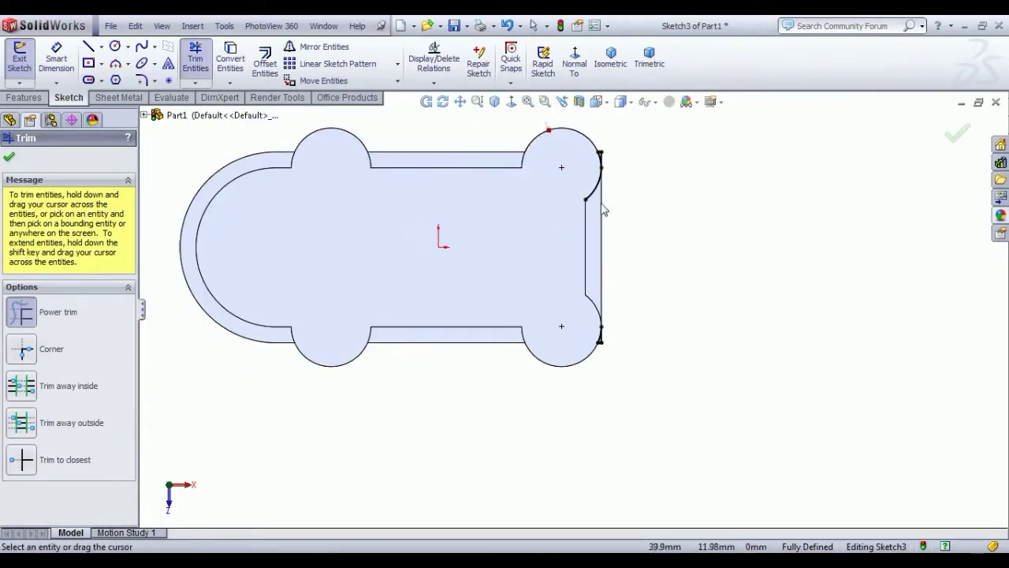
right_click(689, 182)
left_click(774, 188)
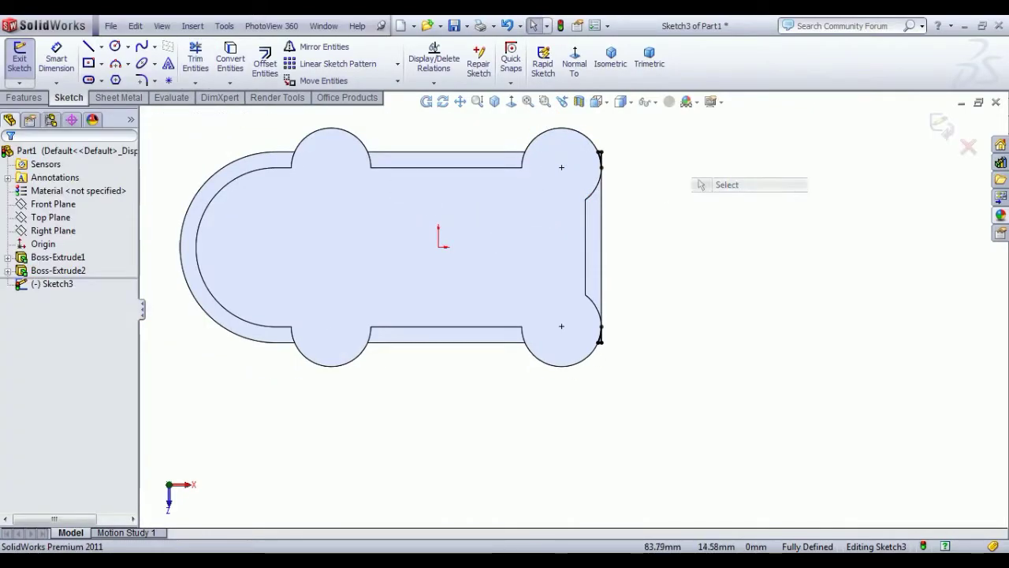
left_click(20, 63)
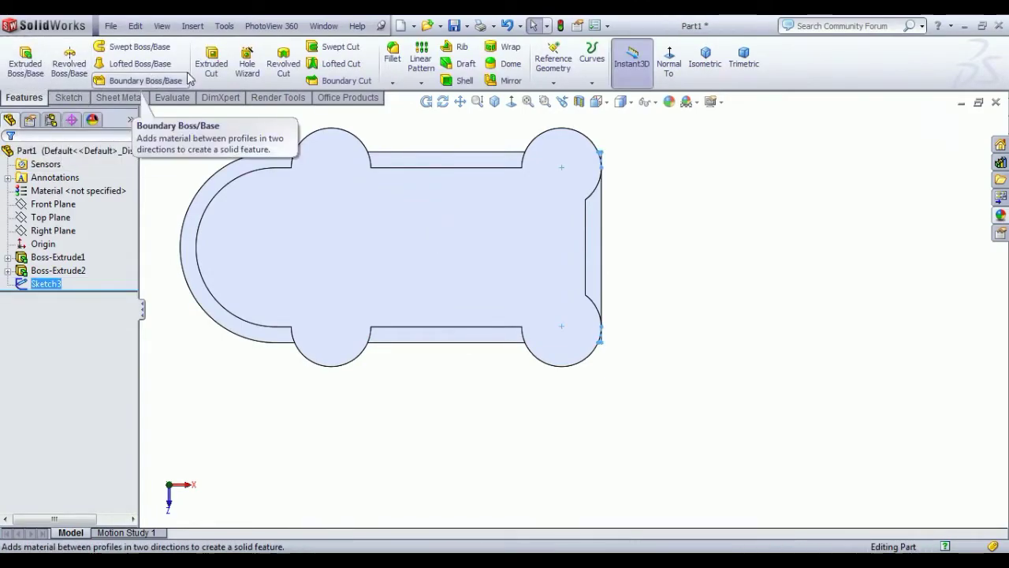
Cut-extrude the corner profiles Through All to remove the flange tips outside the bosses, and inspect the corners in isometric view
left_click(213, 63)
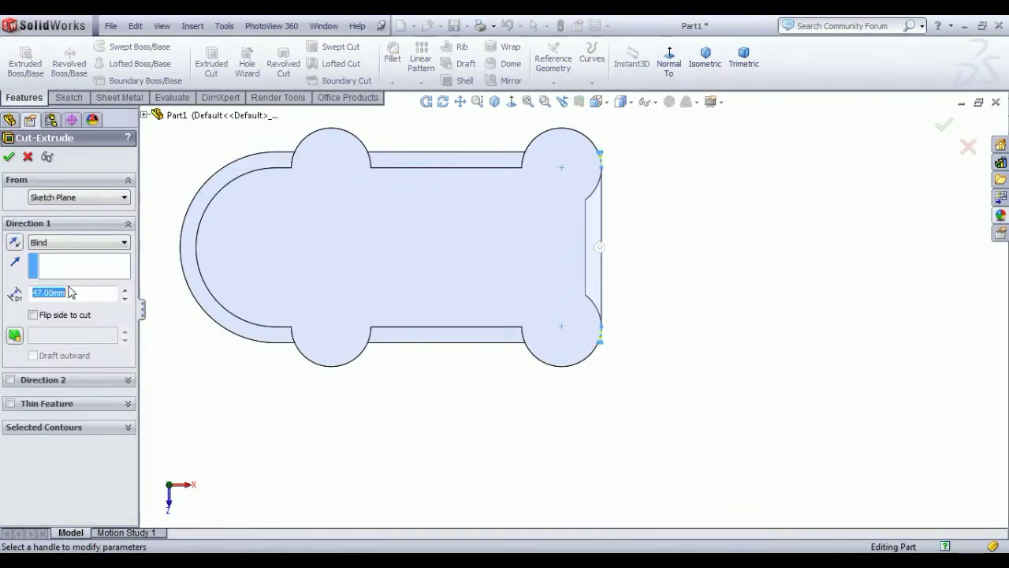
left_click(97, 245)
left_click(47, 262)
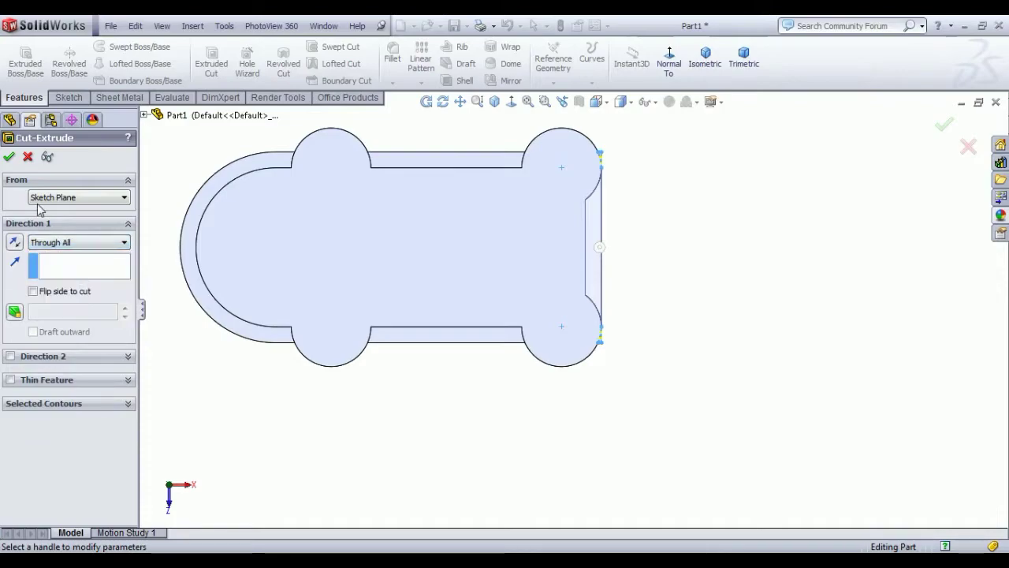
left_click(9, 158)
middle_click_drag(410, 419, 347, 276)
left_click(339, 291)
mouse_move(687, 352)
middle_mouse_down()
mouse_move(697, 362)
mouse_move(686, 347)
middle_mouse_up()
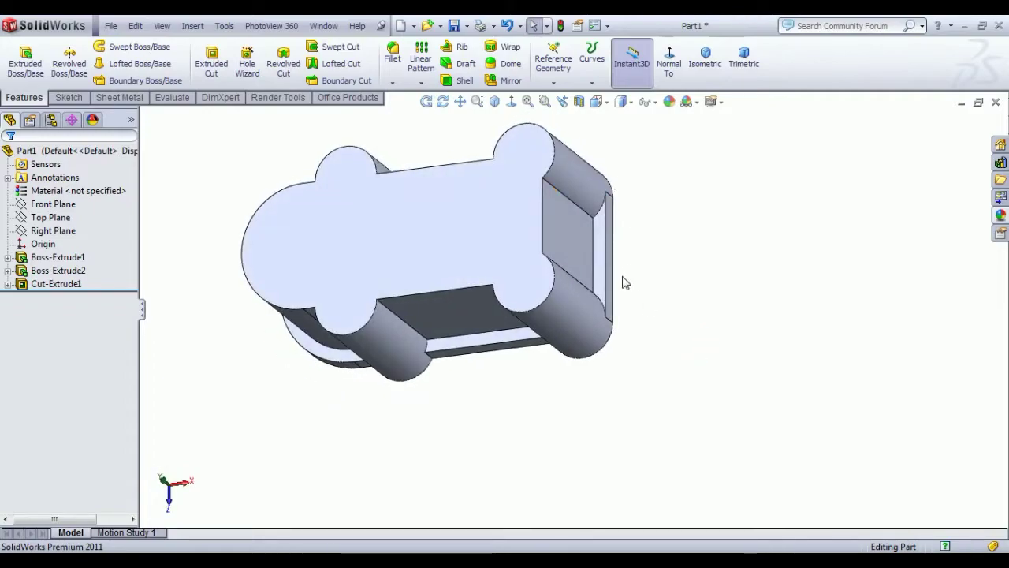
left_click(704, 59)
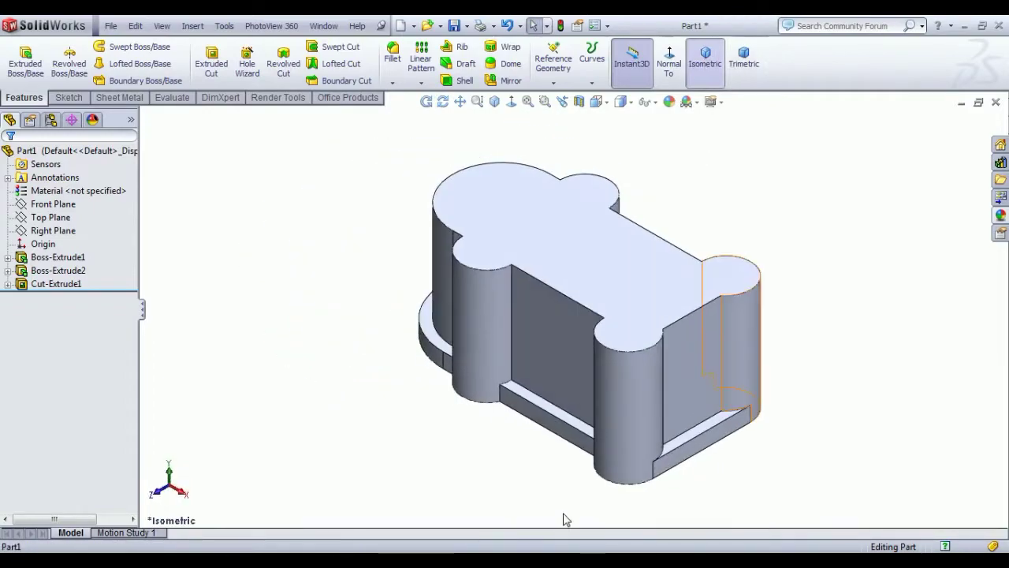
Consult Section A-A and View D of the drawing, and open a sketch on the body's flat underside, viewed normal to it
left_click(733, 351)
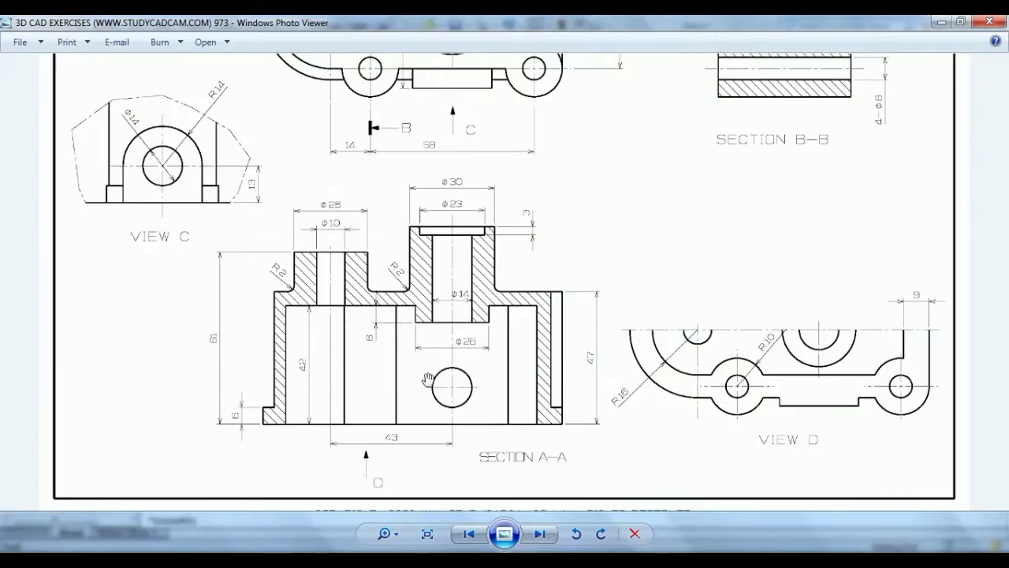
scroll(457, 360, "down", 2)
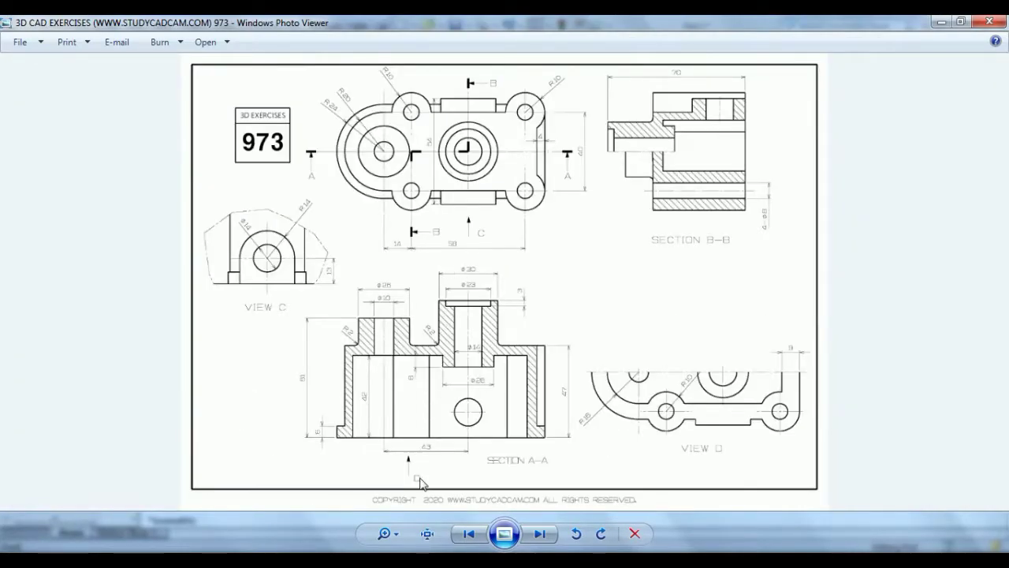
scroll(413, 475, "up", 2)
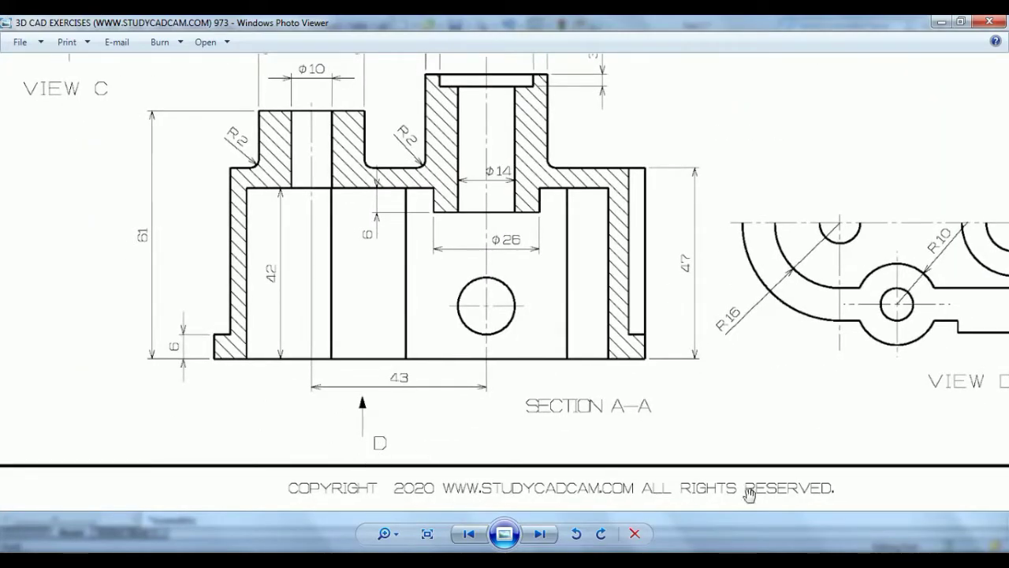
scroll(851, 452, "down", 1)
scroll(773, 416, "up", 1)
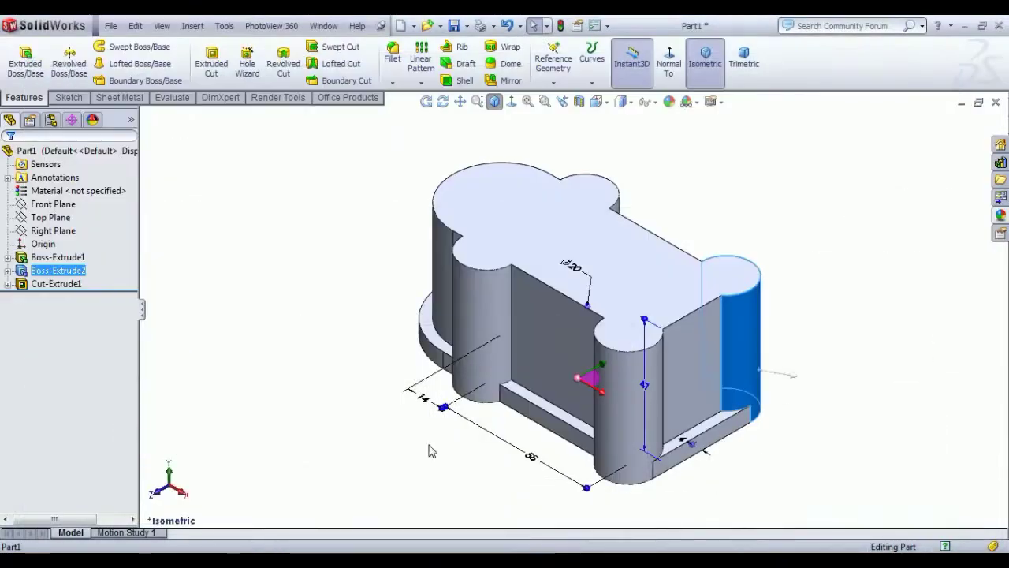
left_click(363, 404)
middle_click_drag(399, 466, 604, 413)
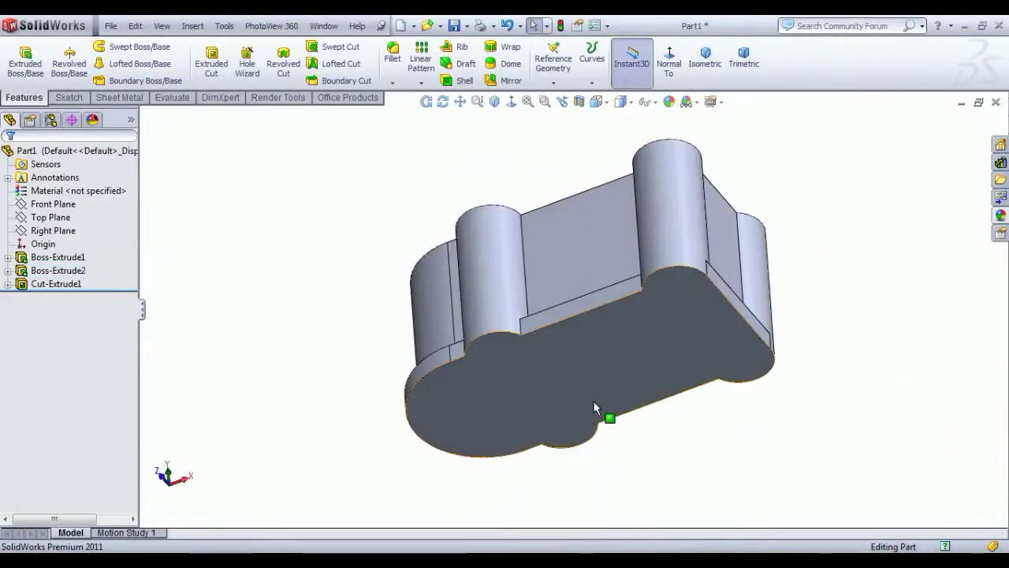
left_click(597, 387)
left_click(653, 317)
key("ctrl+8")
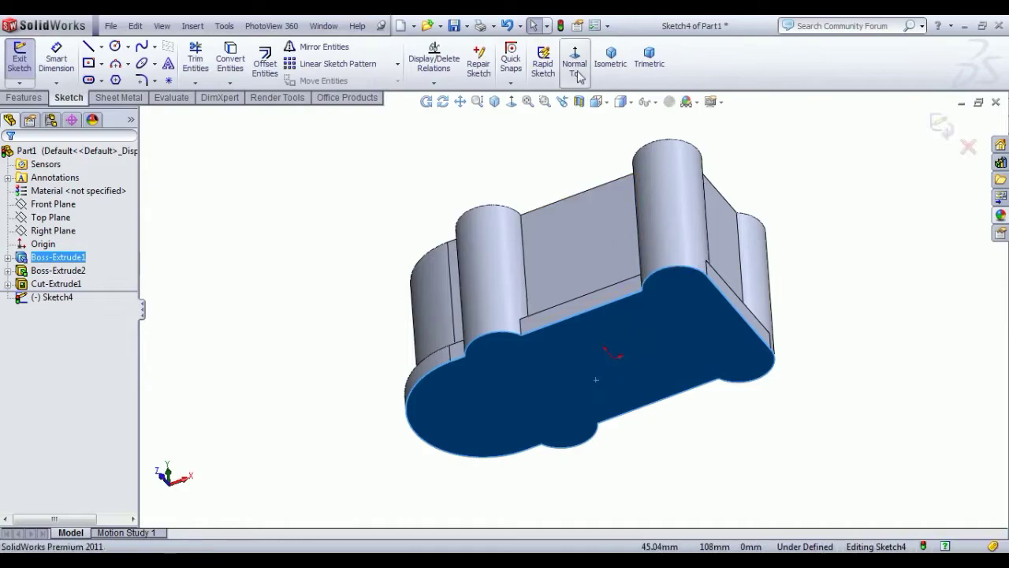
left_click(875, 378)
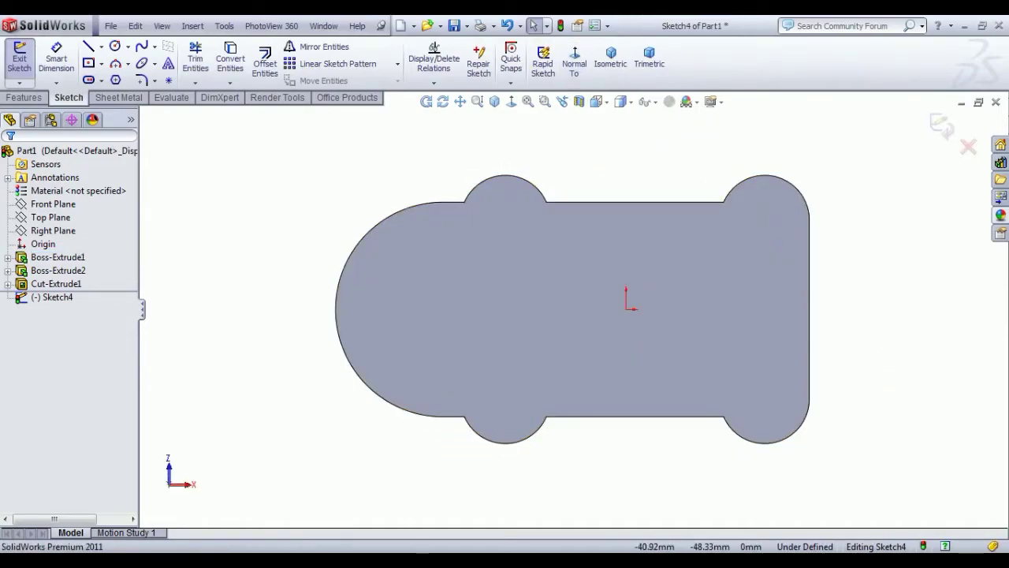
Sketch a corner rectangle about 60 by 36 mm on the underside, around the origin between the four corner bosses
left_click(102, 64)
left_click(118, 81)
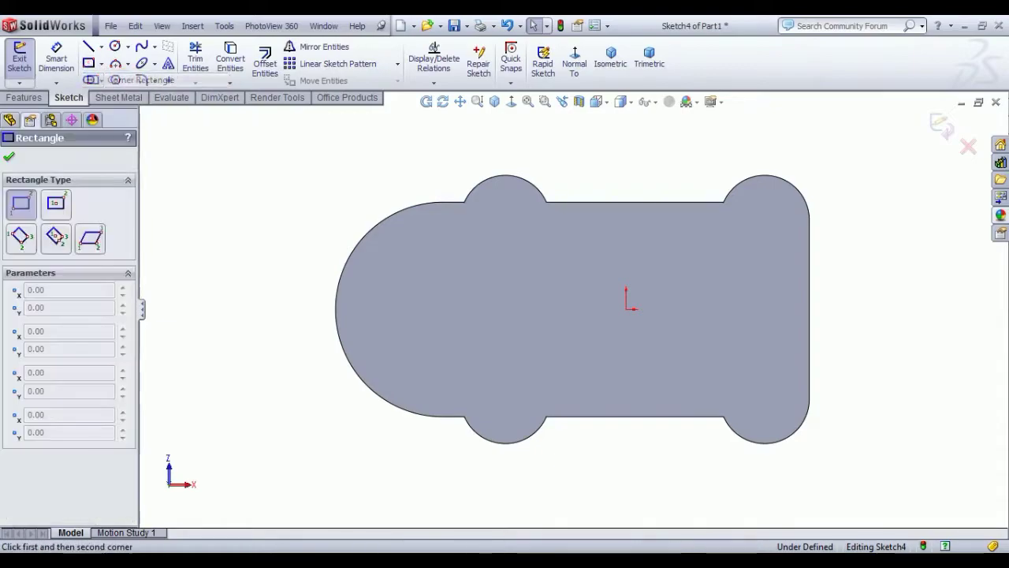
left_click(497, 231)
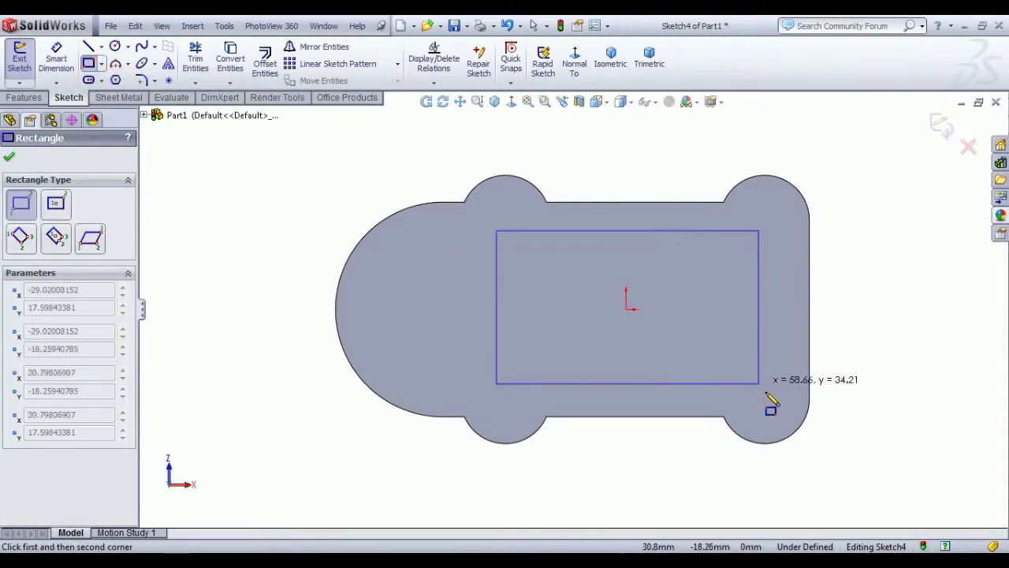
left_click(765, 391)
right_click(913, 264)
left_click(913, 271)
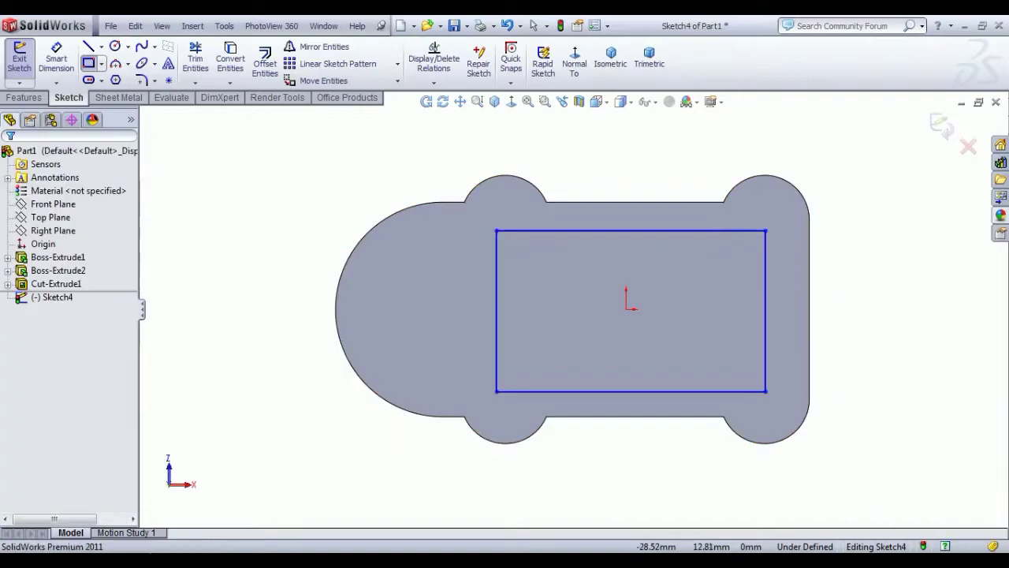
Draw a horizontal construction centerline from the midpoint of the rounded end to the midpoint of the straight end edge
left_click(102, 63)
left_click(102, 46)
left_click(113, 79)
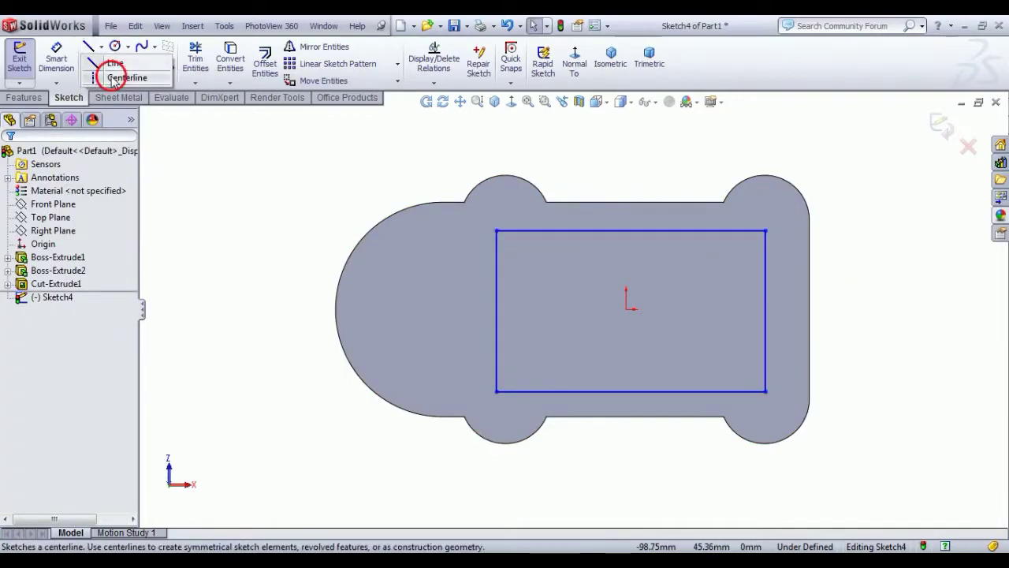
left_click(335, 308)
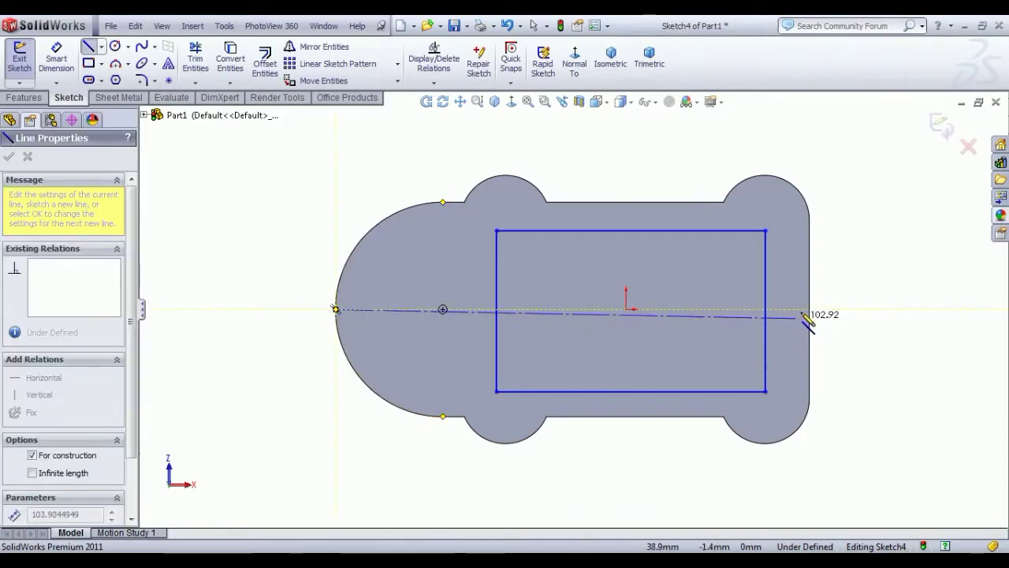
left_click(810, 309)
right_click(845, 237)
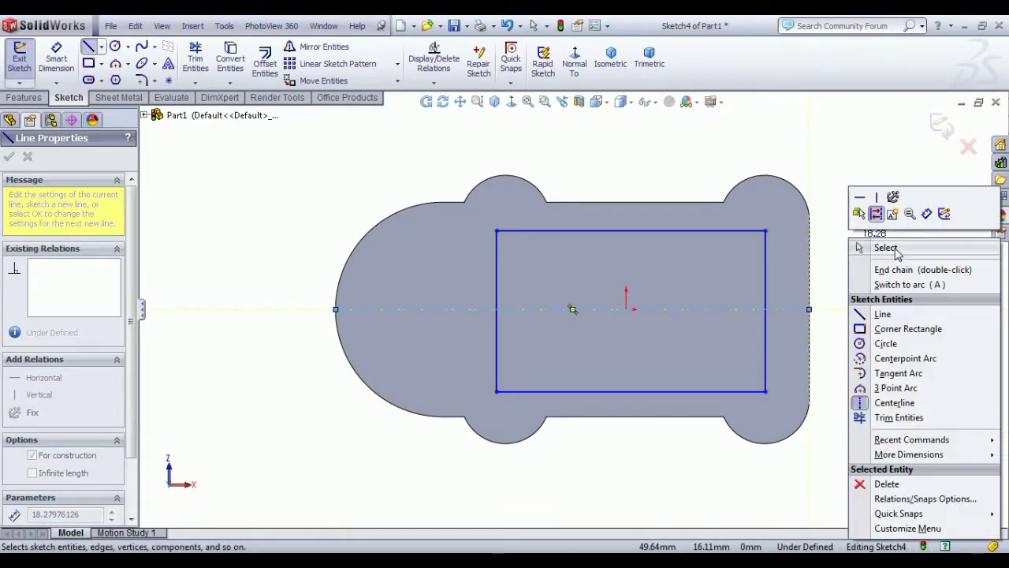
left_click(894, 251)
Dimension the rectangle's short side nearest the body's straight end at 9 mm from that end edge
key("alt+Tab")
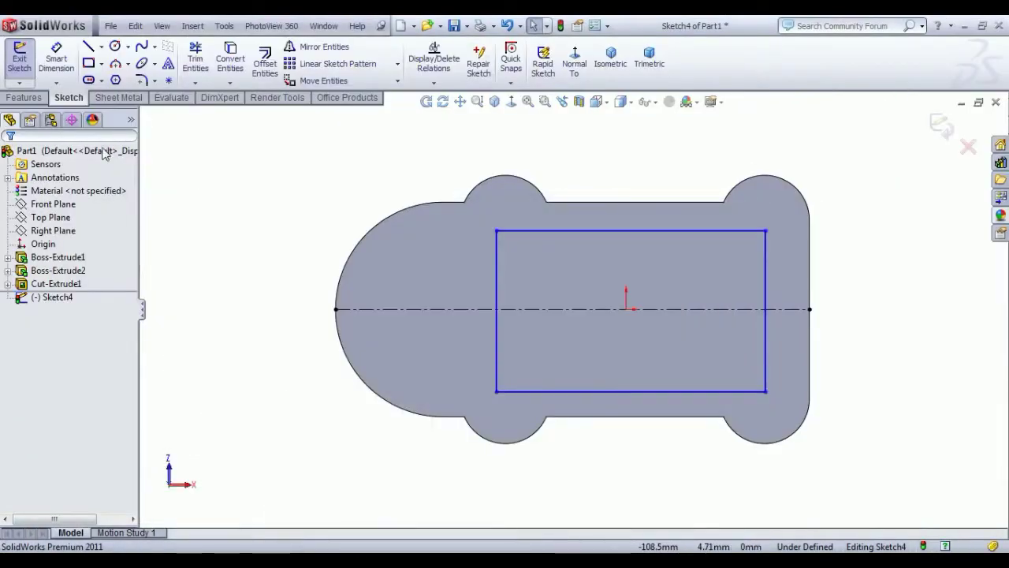
left_click(57, 66)
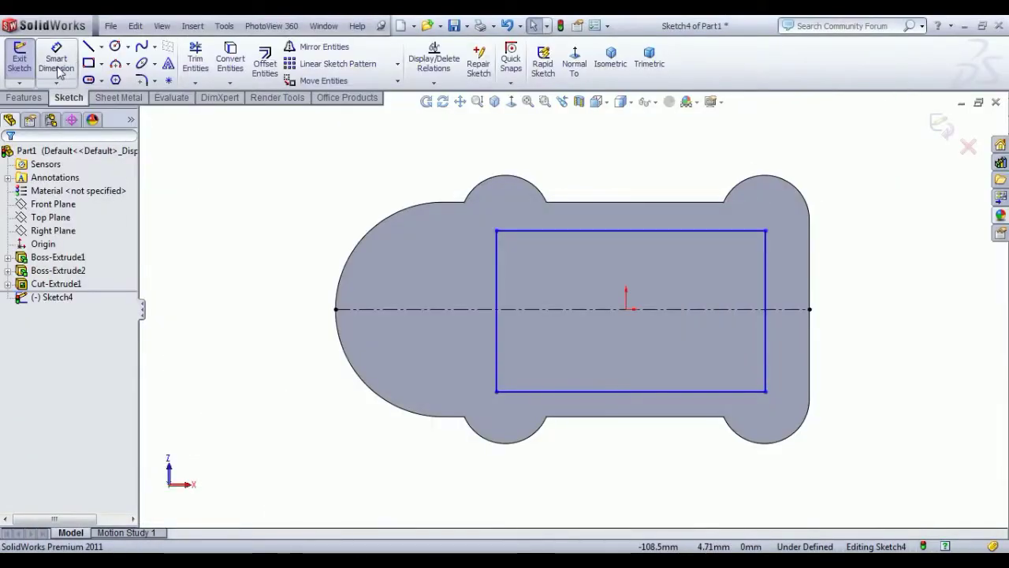
left_click(766, 286)
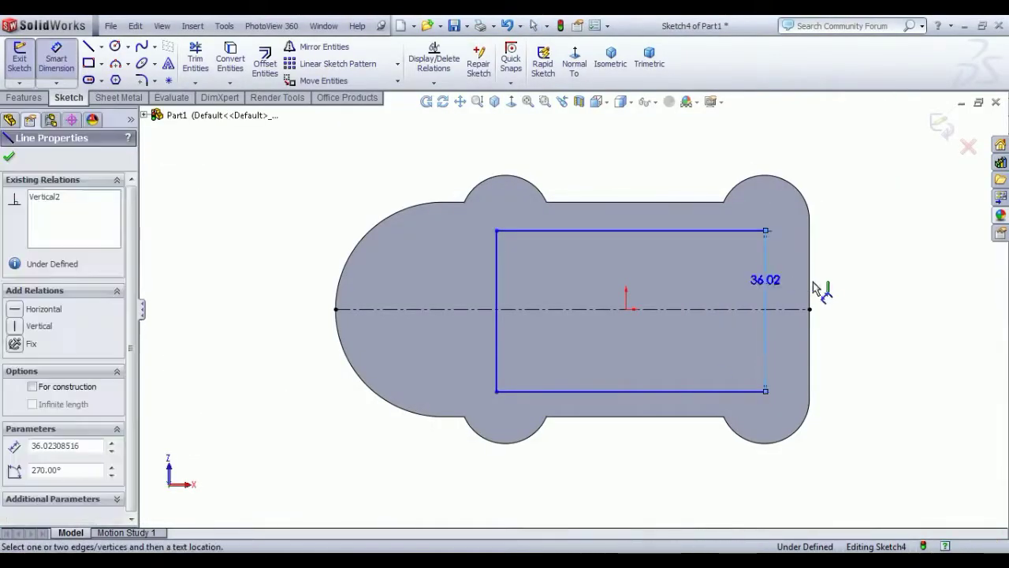
left_click(812, 286)
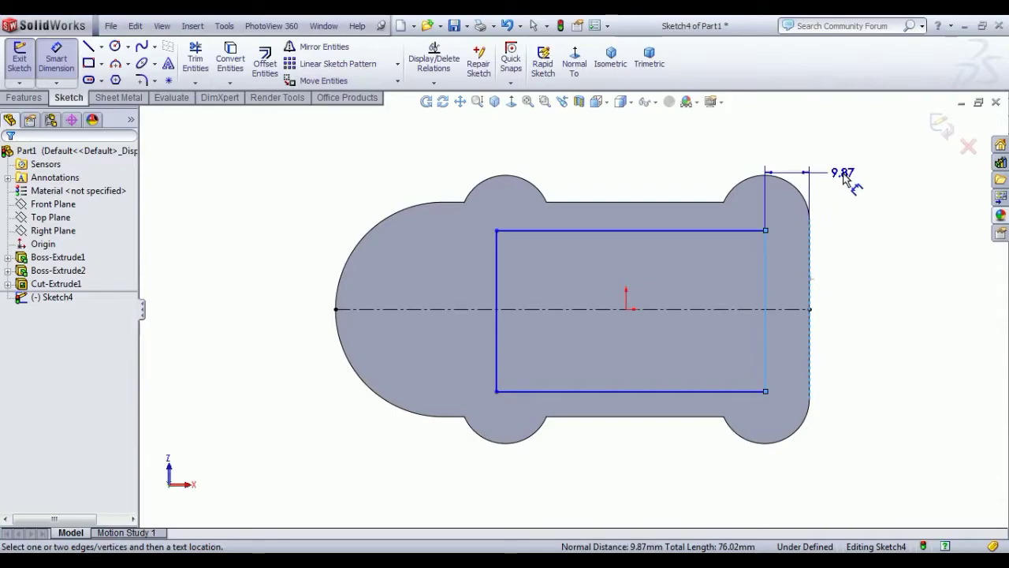
left_click(845, 180)
type("9")
key("Return")
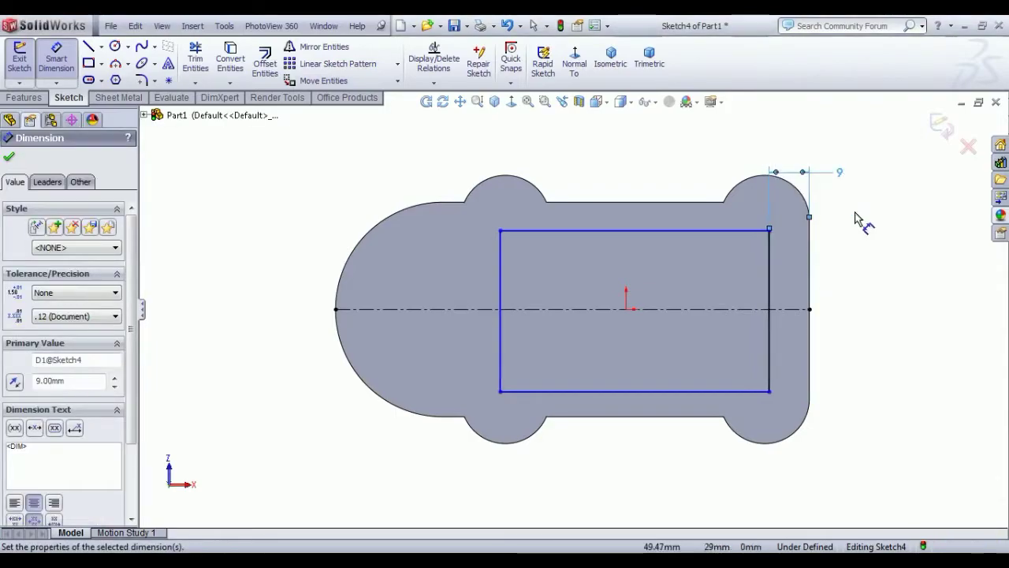
right_click(864, 265)
left_click(865, 266)
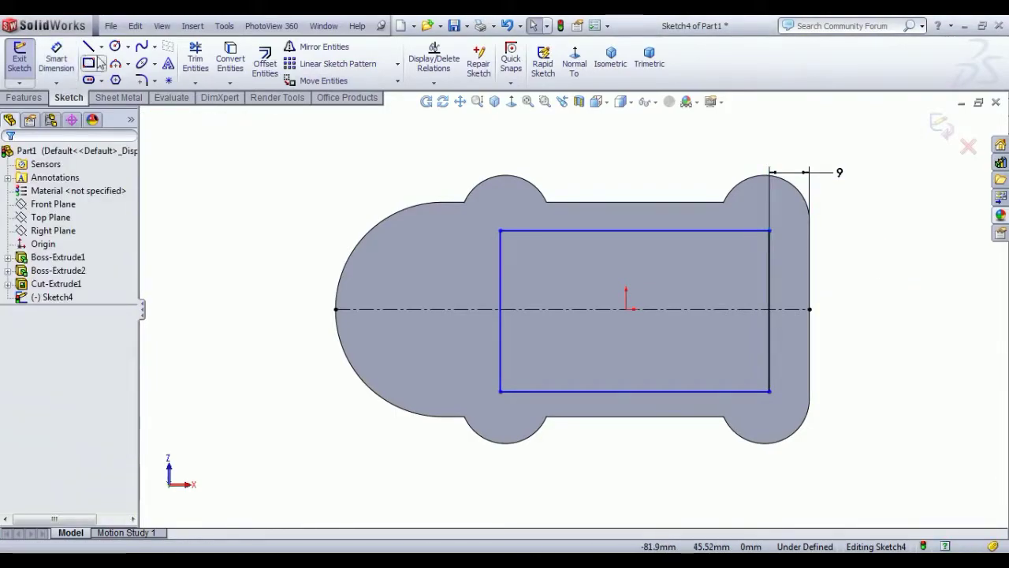
Draw a tangent arc of about 18 mm radius joining the two rectangle corners that face the body's rounded end
left_click(129, 64)
left_click(139, 96)
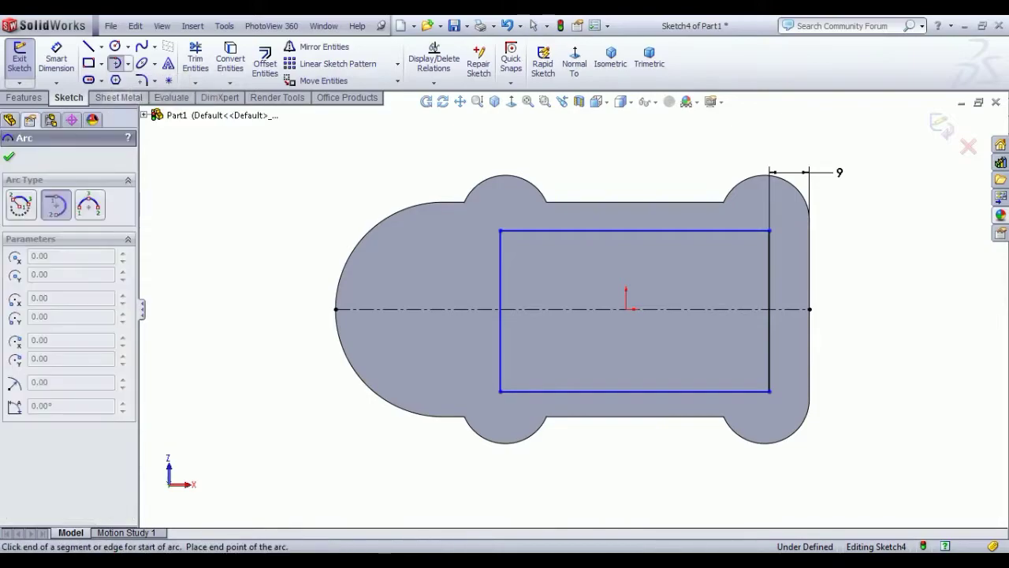
left_click(500, 392)
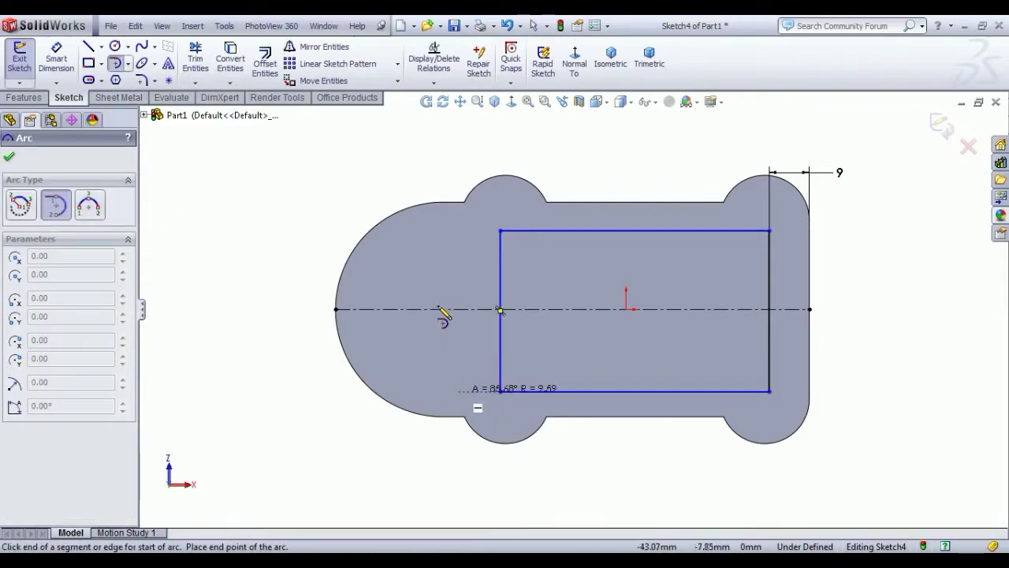
left_click(461, 224)
right_click(380, 137)
left_click(387, 174)
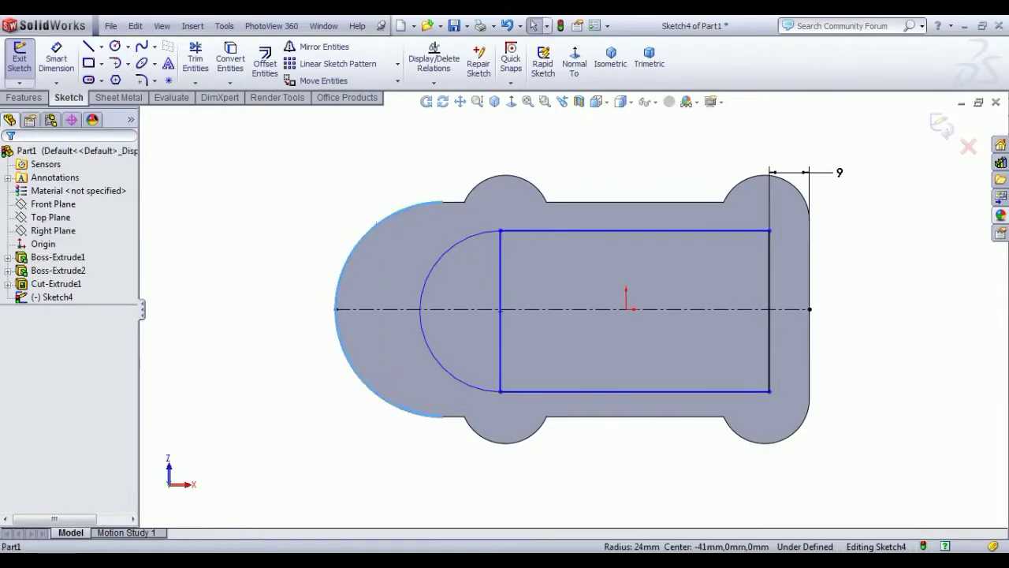
Make the arc concentric with the body's rounded end edge and delete the rectangle side that closes off the arc
left_click(434, 273)
left_click(434, 274, "ctrl")
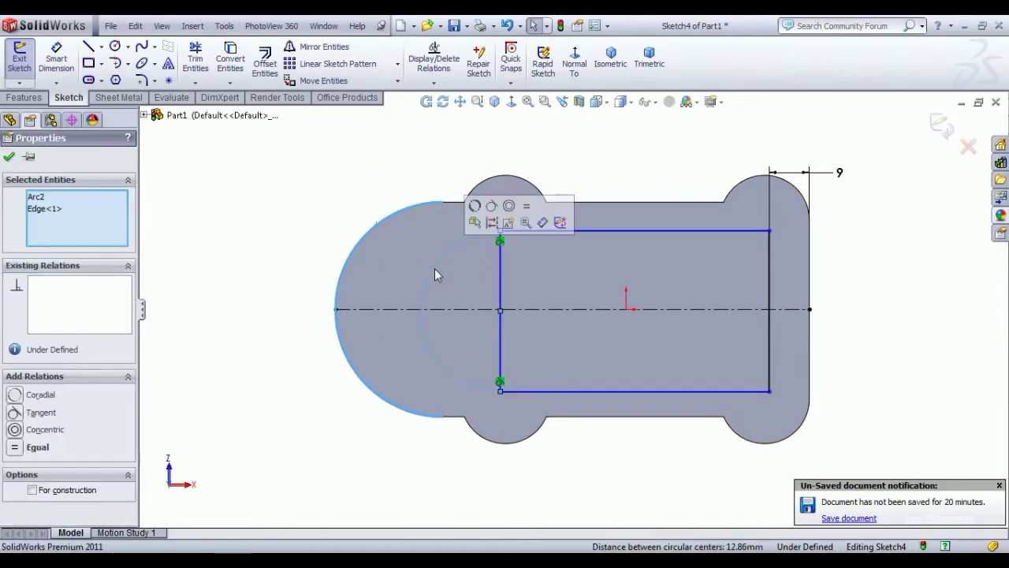
left_click(509, 221)
left_click(401, 153)
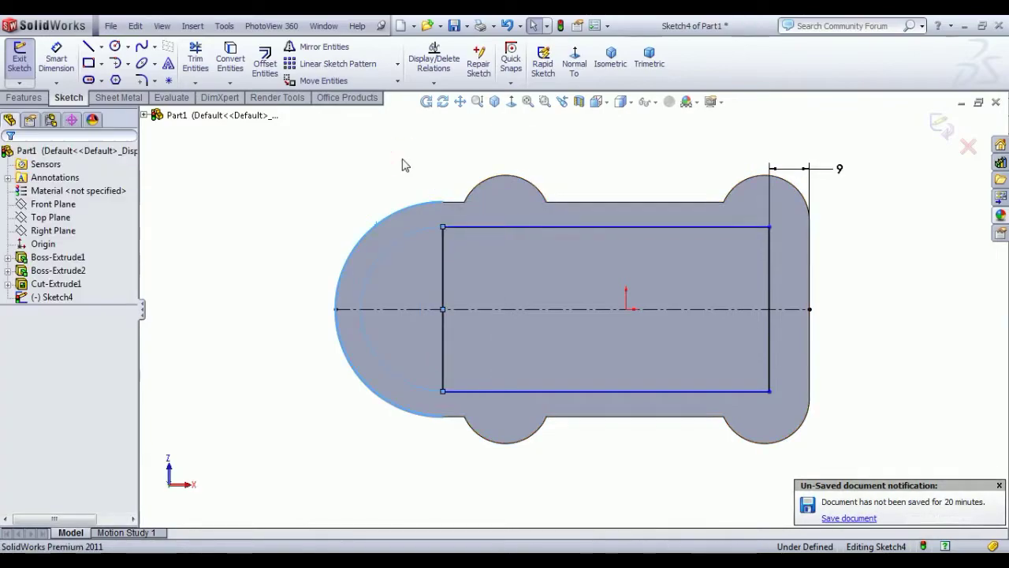
left_click(443, 272)
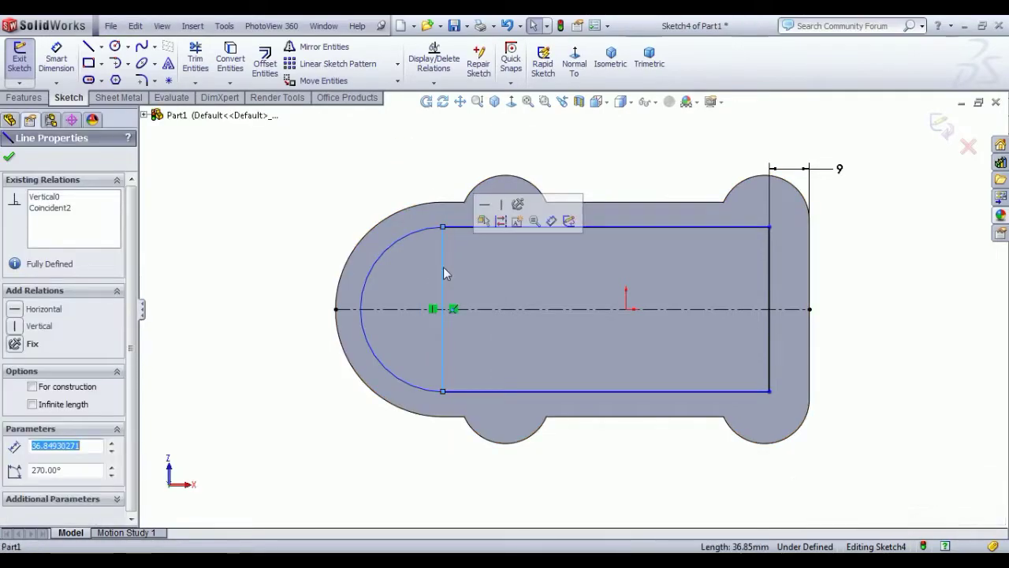
key("Delete")
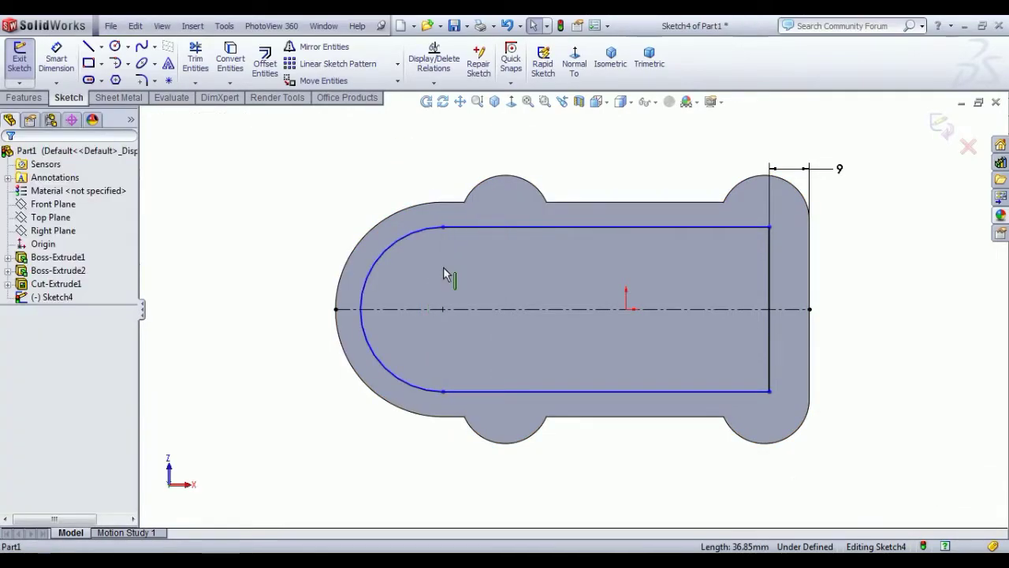
Dimension the cavity outline's end arc with a radius of 16 mm
left_click(56, 59)
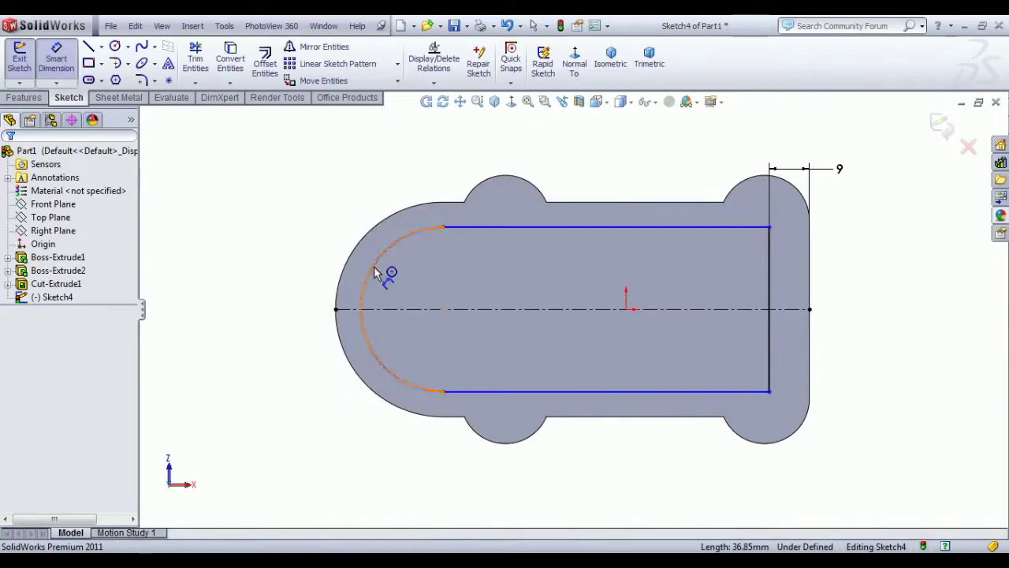
left_click(375, 272)
left_click(311, 214)
type("1")
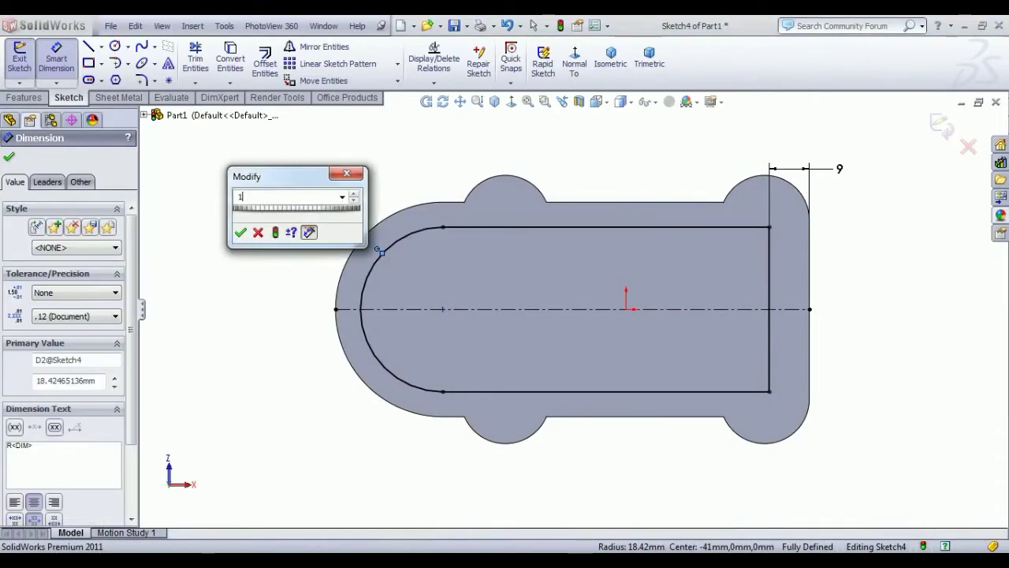
type("6")
key("Return")
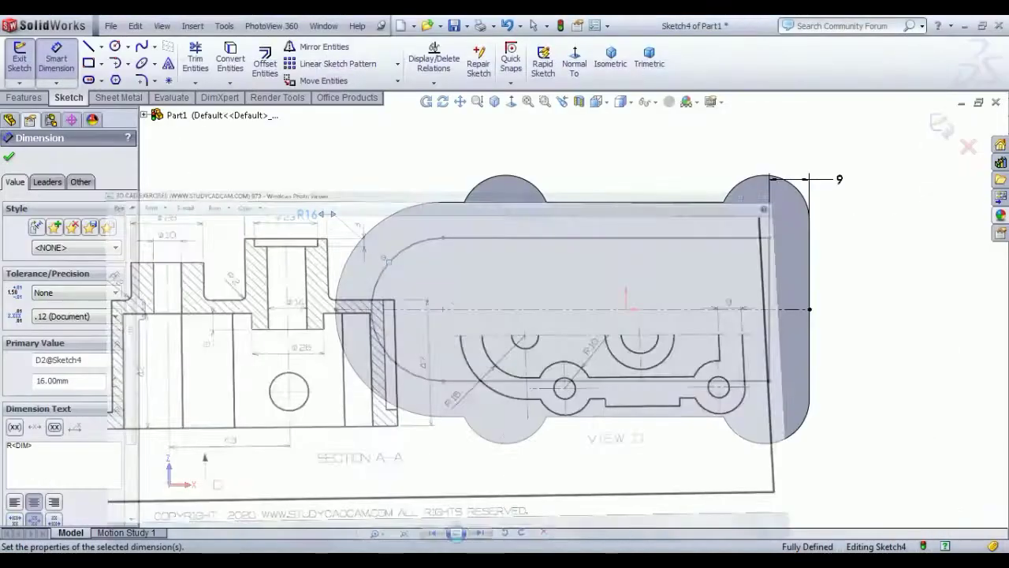
Sketch four circles of about 7 to 9 mm radius, each centred on one of the body's rounded corner bosses
left_click(115, 47)
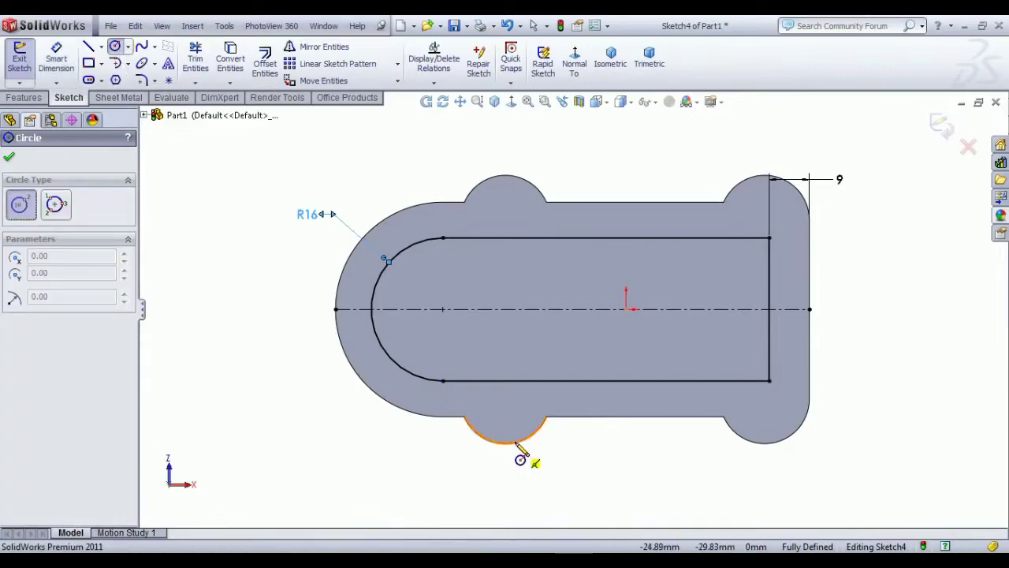
left_click(505, 399)
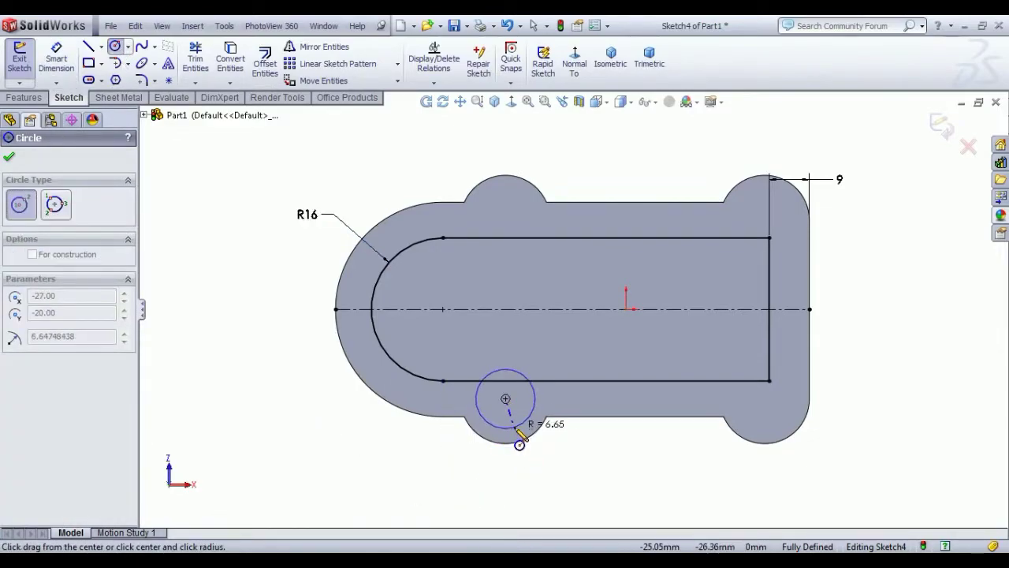
left_click(518, 436)
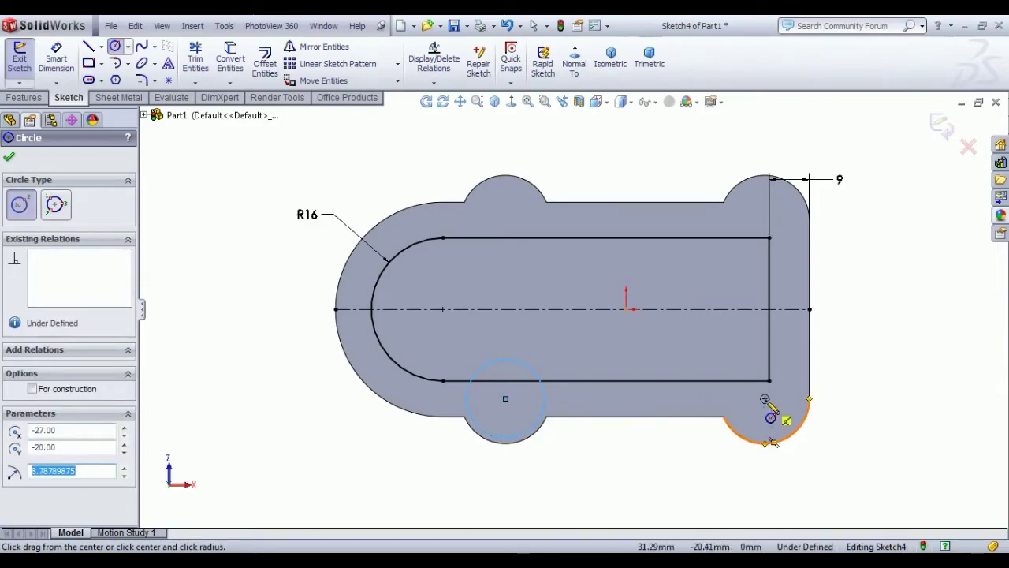
left_click(764, 399)
left_click(779, 429)
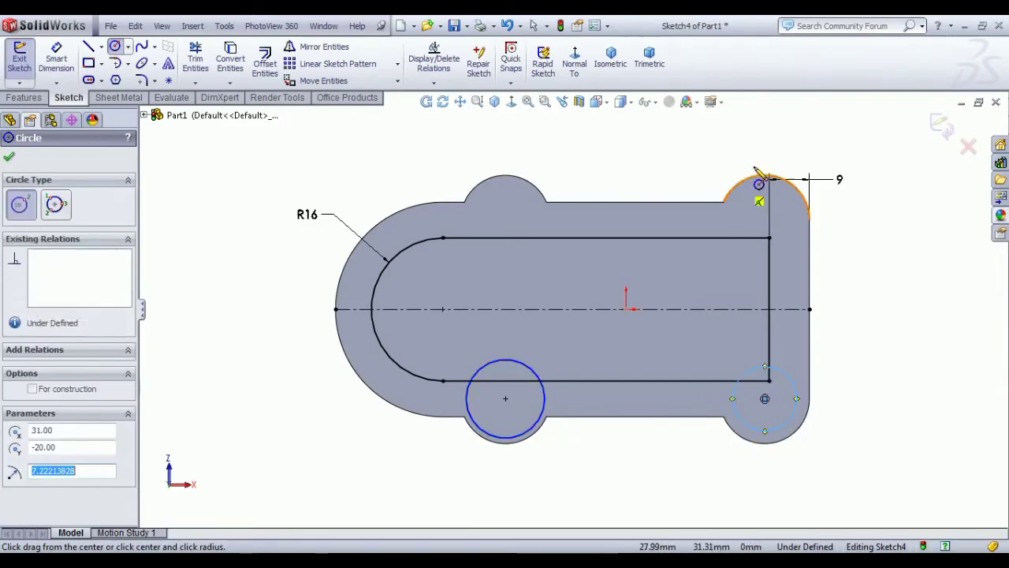
left_click(764, 220)
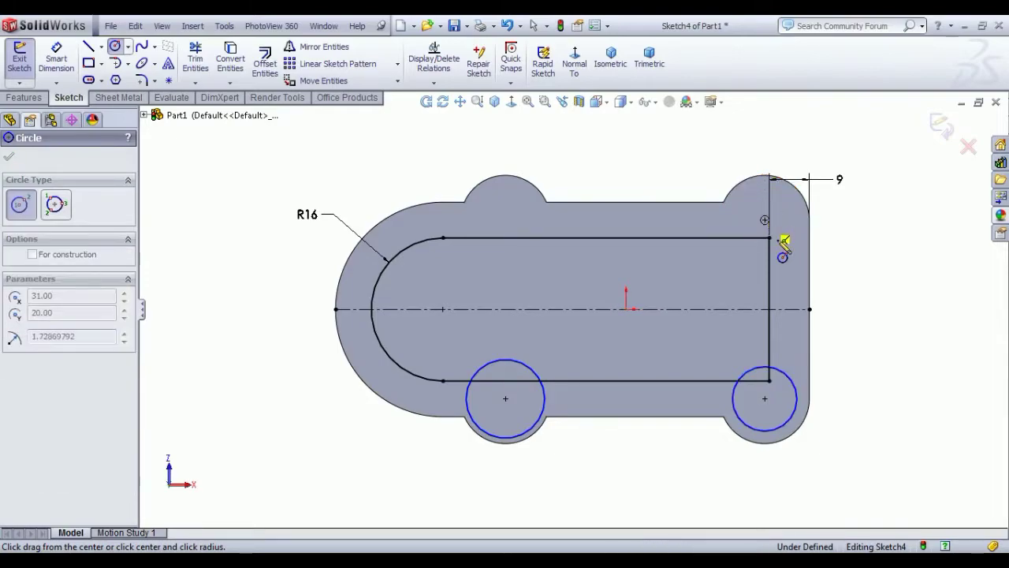
left_click(786, 254)
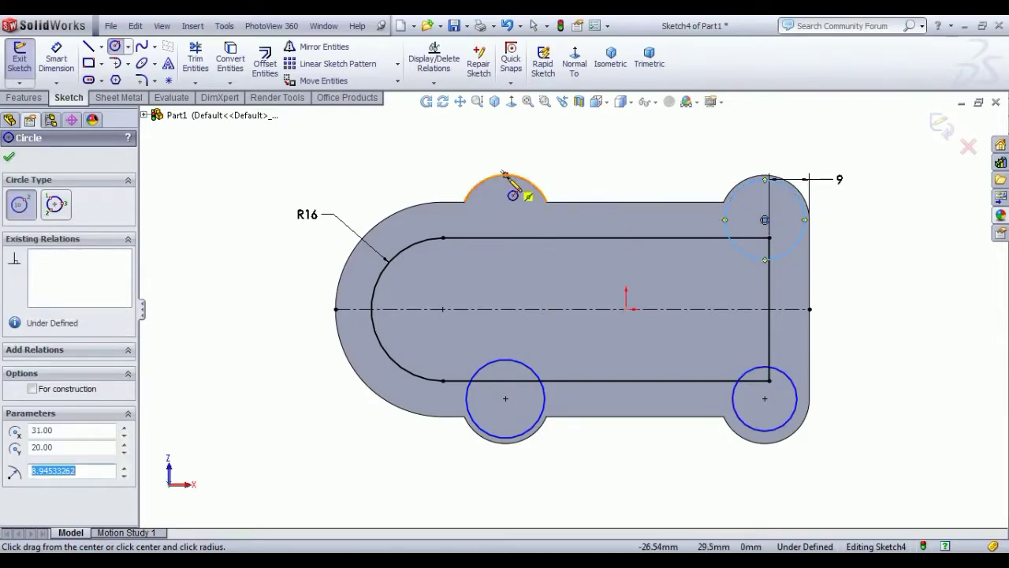
left_click(505, 220)
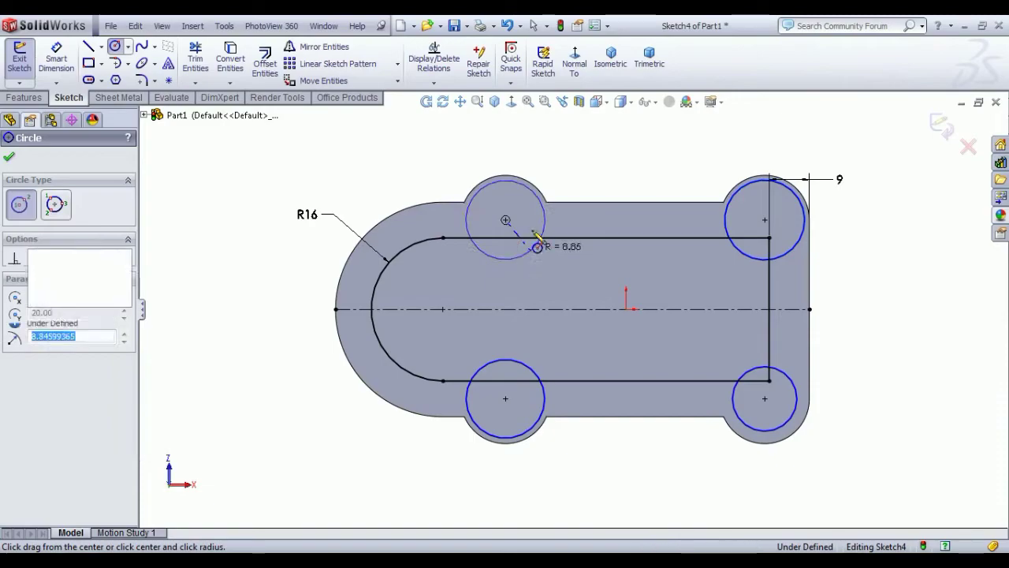
left_click(539, 242)
right_click(461, 120)
left_click(491, 129)
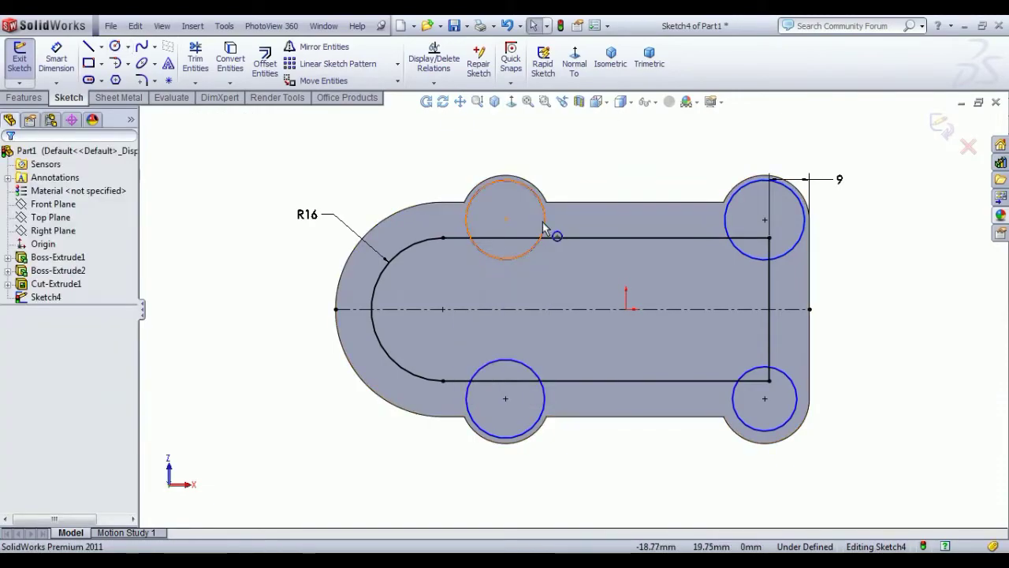
Apply an Equal relation to the four boss circles
left_click(542, 228)
left_click(729, 220, "ctrl")
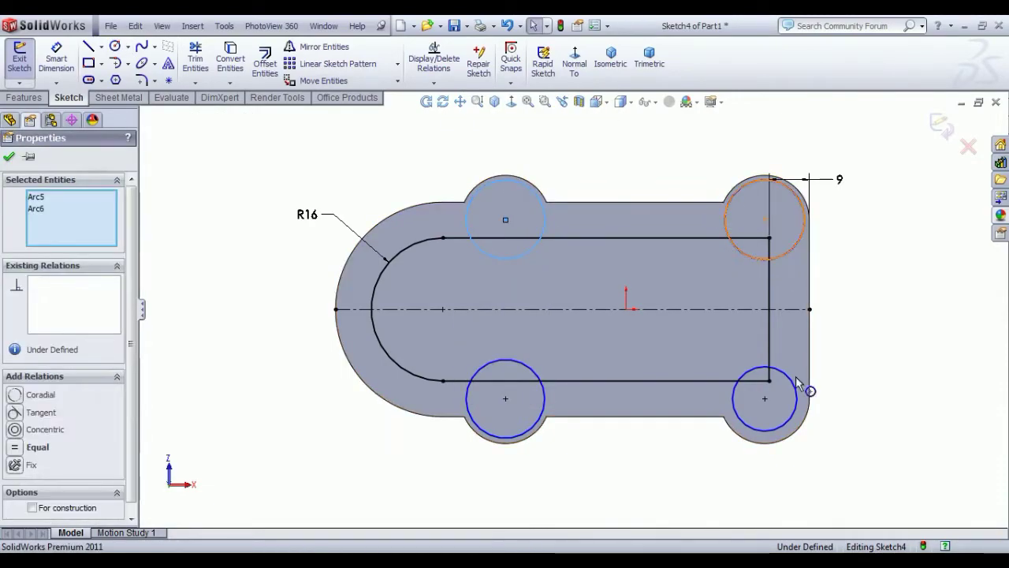
left_click(792, 394, "ctrl")
left_click(545, 402, "ctrl")
left_click(622, 333)
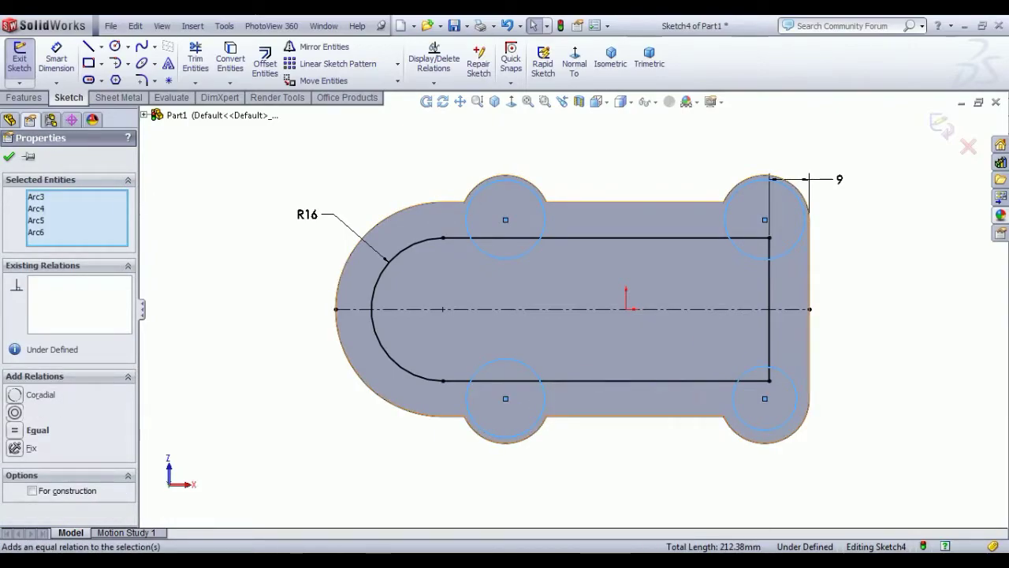
left_click(436, 168)
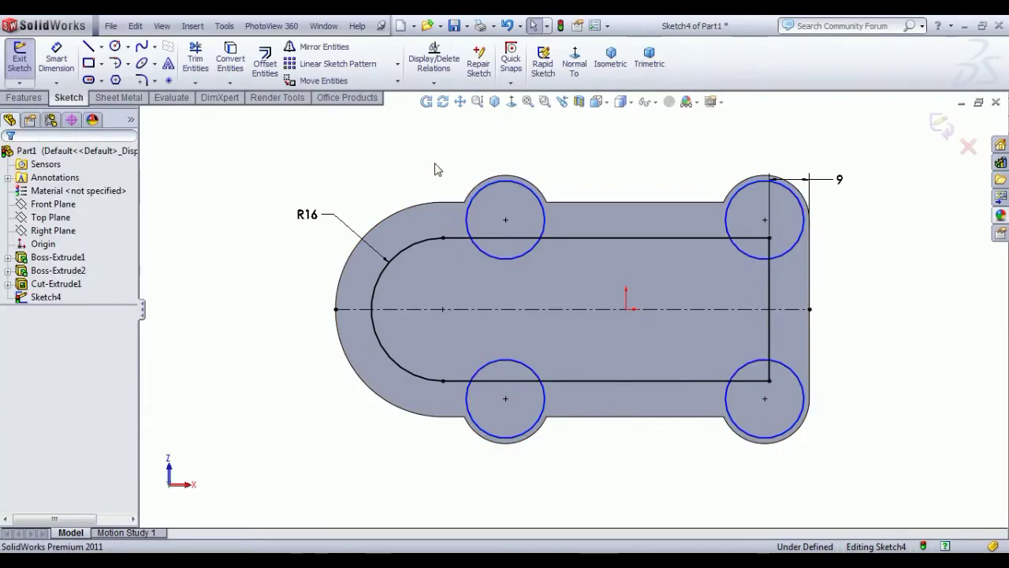
Dimension one of the four equal boss circles with a diameter of 20 mm
left_click(56, 59)
left_click(471, 418)
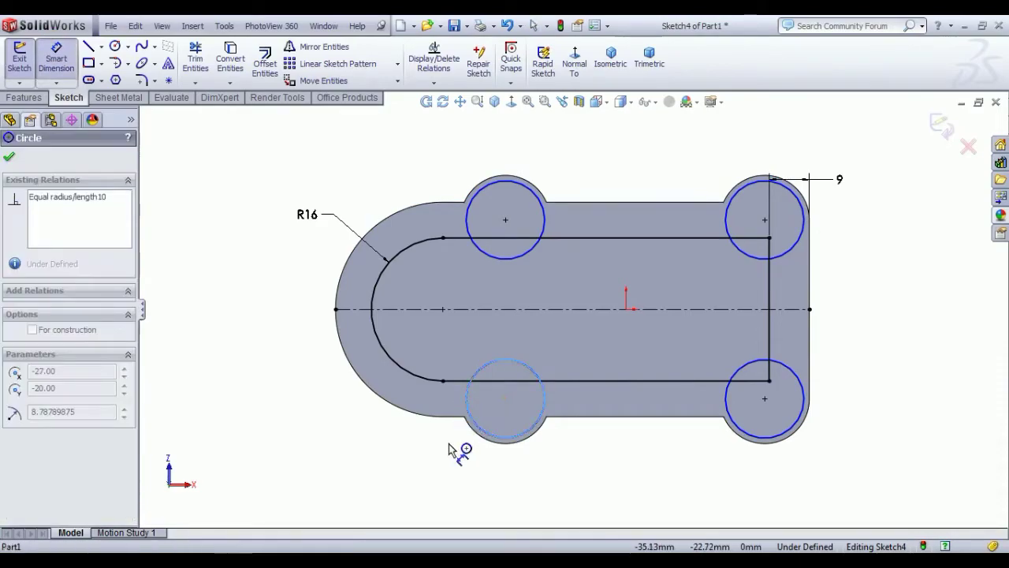
left_click(404, 460)
type("20")
key("Return")
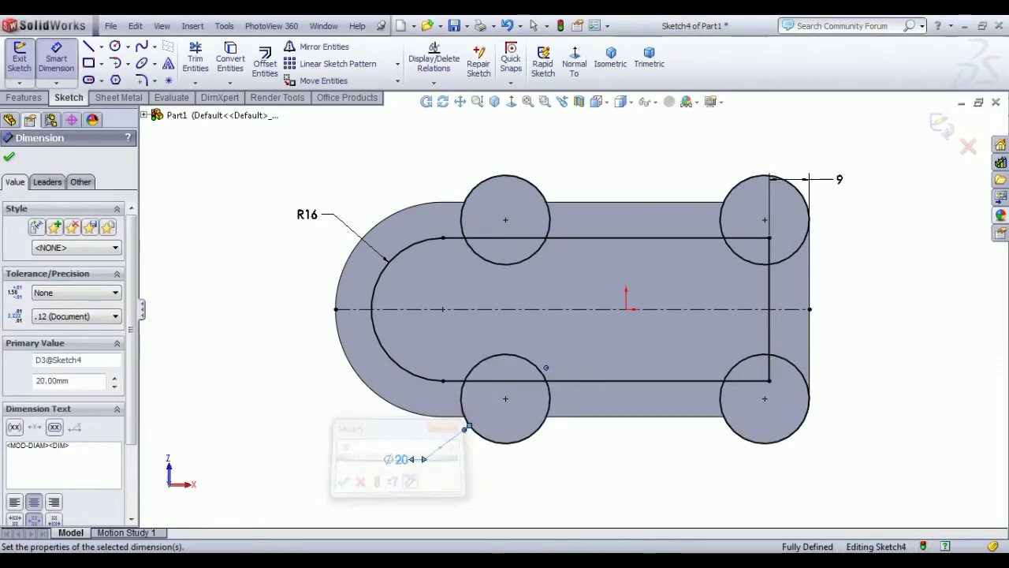
right_click(301, 160)
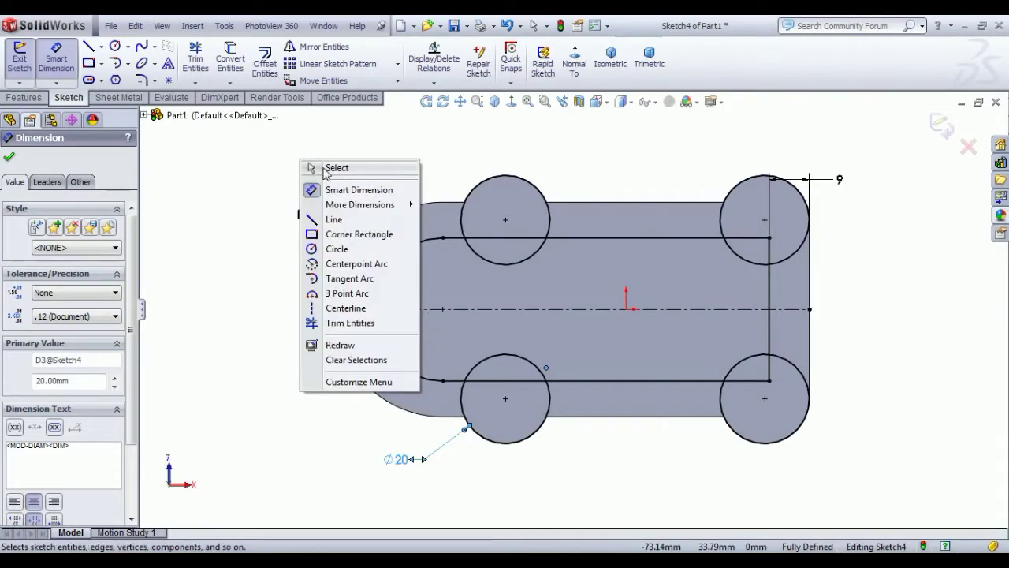
left_click(316, 166)
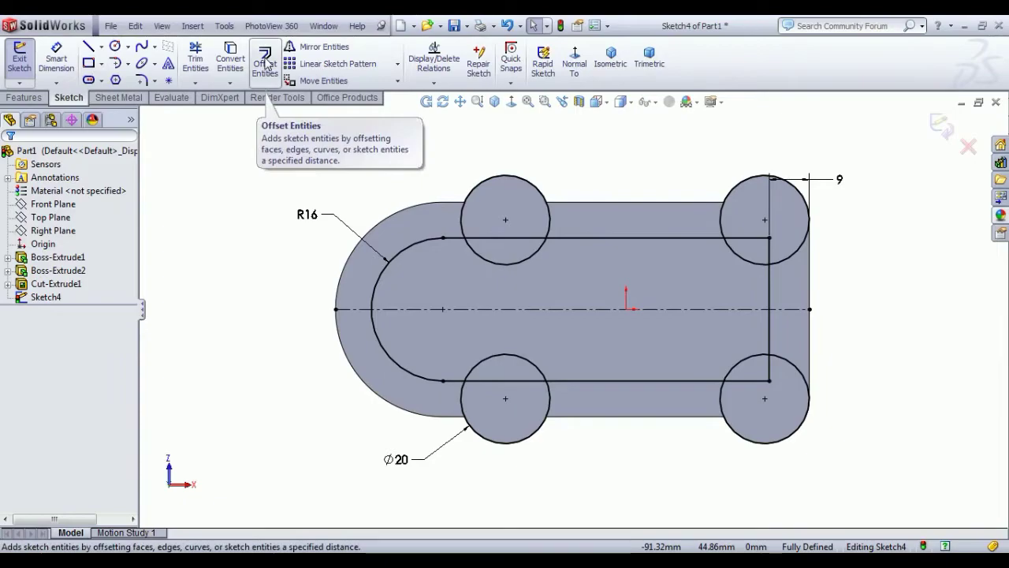
Trim the four boss circles and the cavity outline so only the boss arcs cutting into the cavity remain
left_click(196, 59)
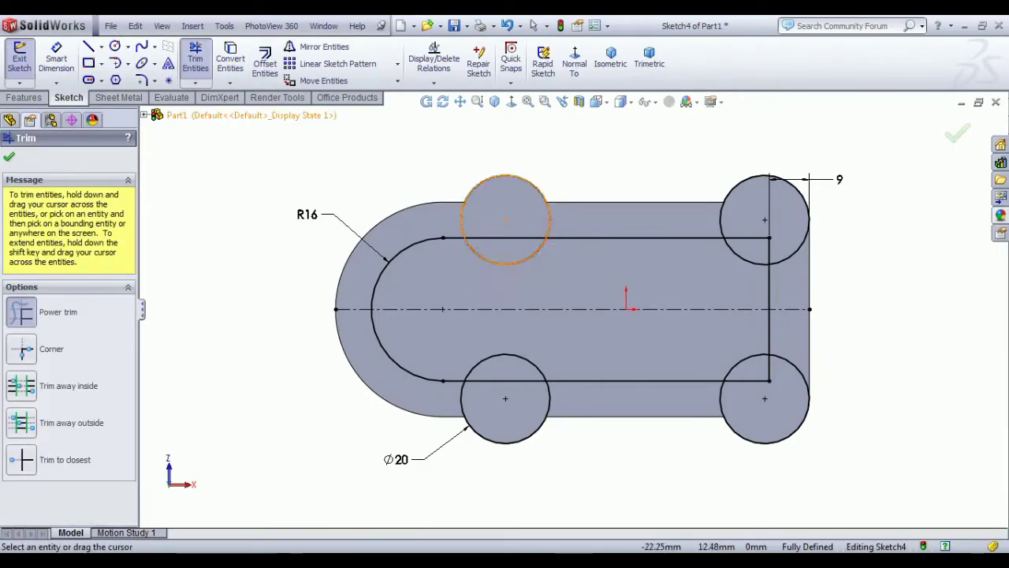
left_click_drag(515, 141, 506, 195)
left_click_drag(506, 233, 508, 247)
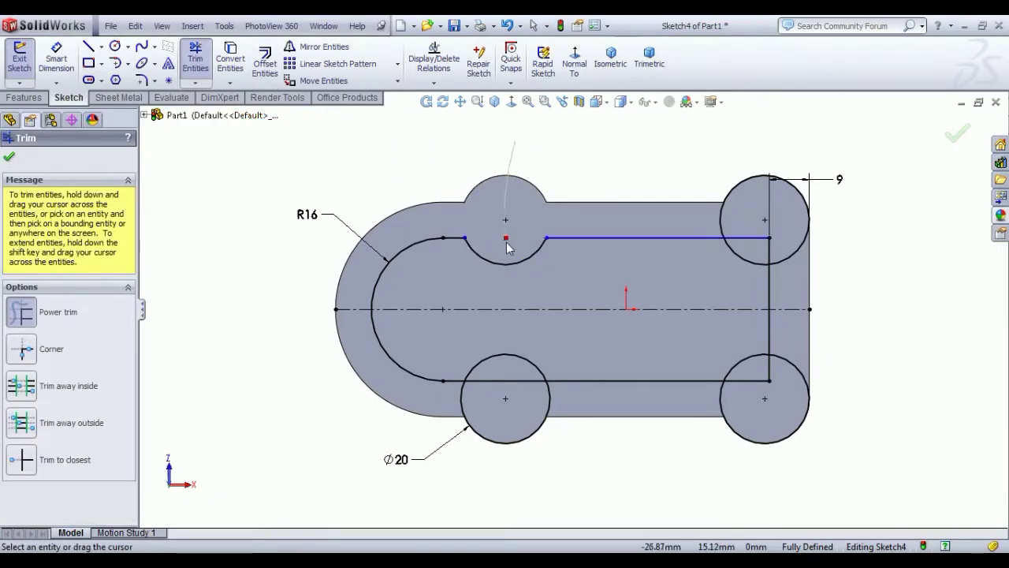
left_click_drag(510, 441, 514, 391)
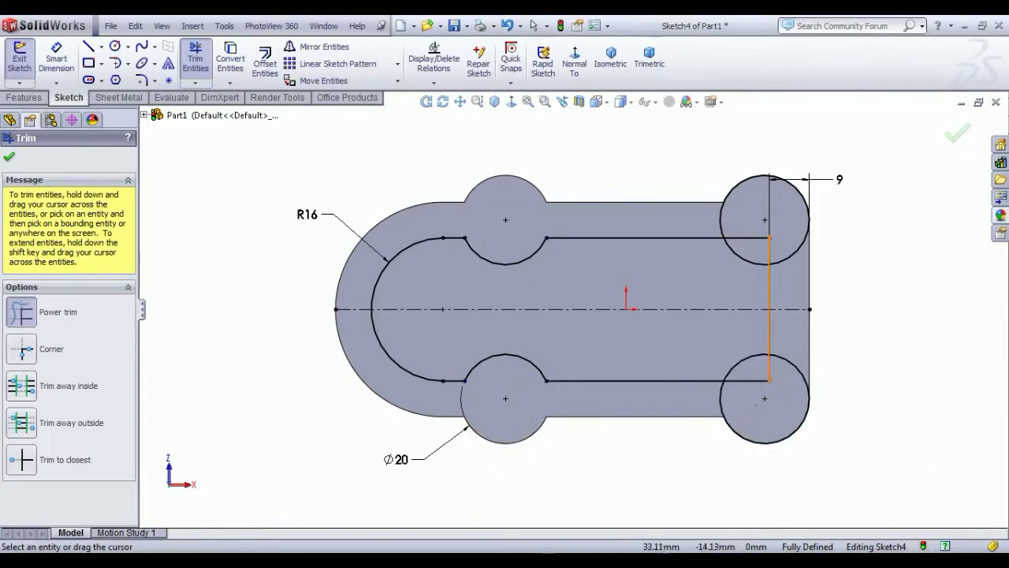
left_click_drag(819, 353, 774, 377)
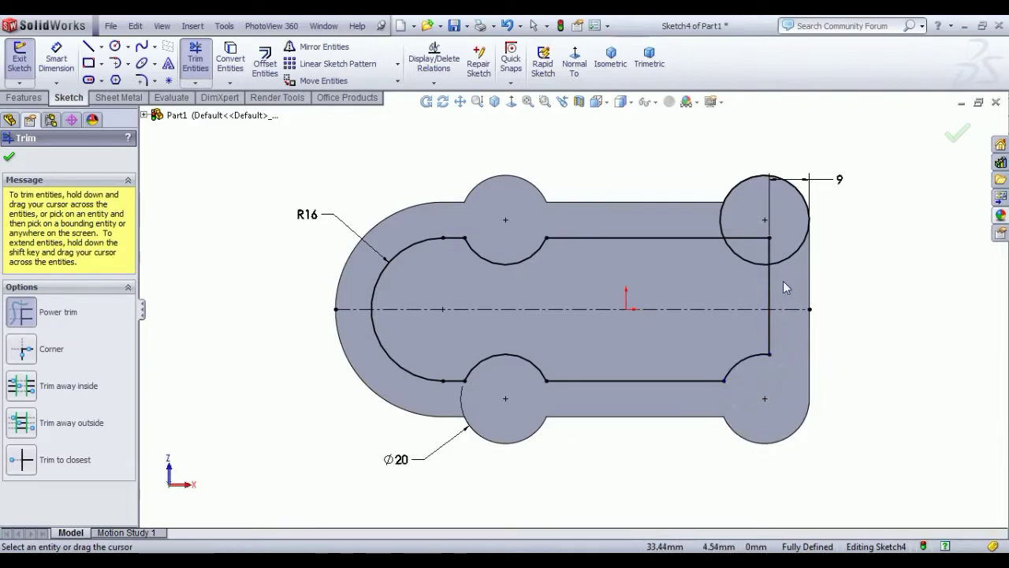
left_click_drag(806, 285, 755, 246)
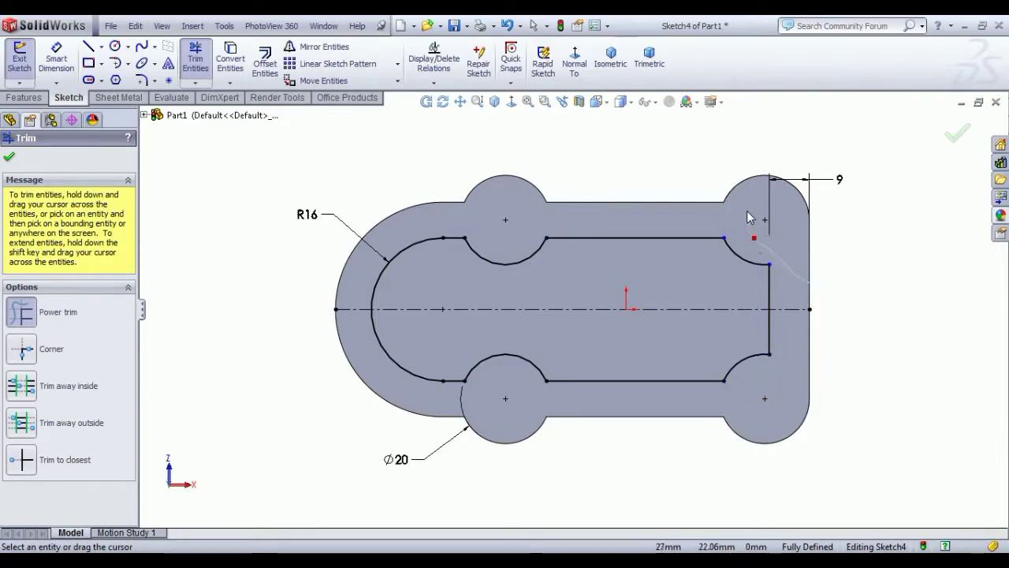
right_click(615, 139)
left_click(682, 153)
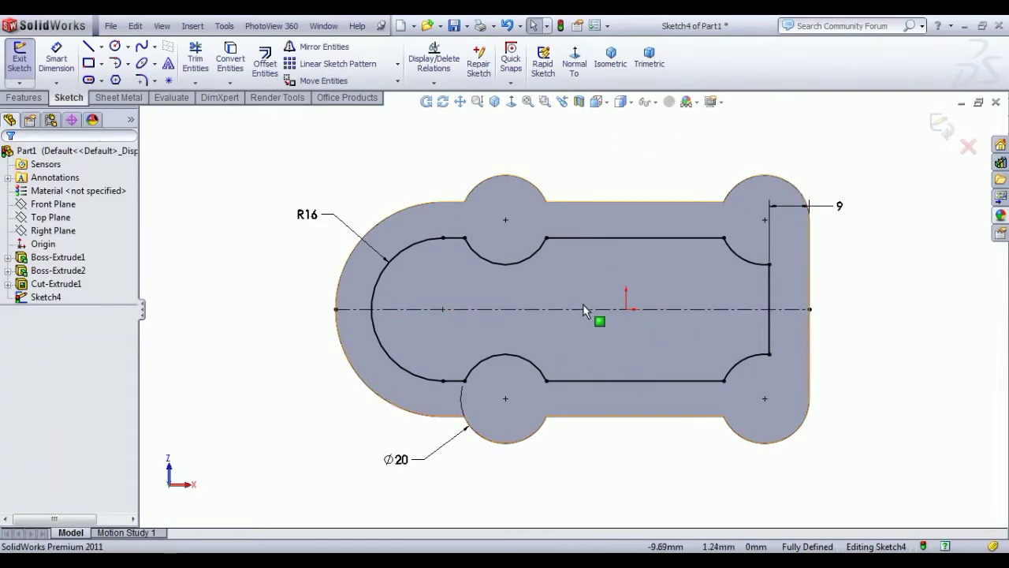
Apply a Symmetric relation to the cavity outline's two long edges about the centreline
left_click_drag(638, 421, 624, 218)
left_click(716, 155)
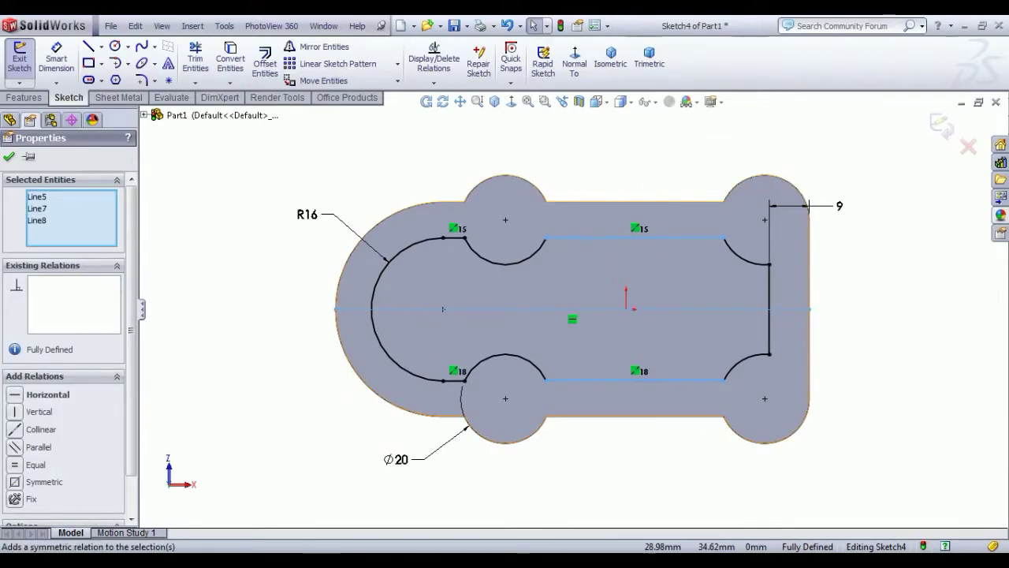
left_click(705, 163)
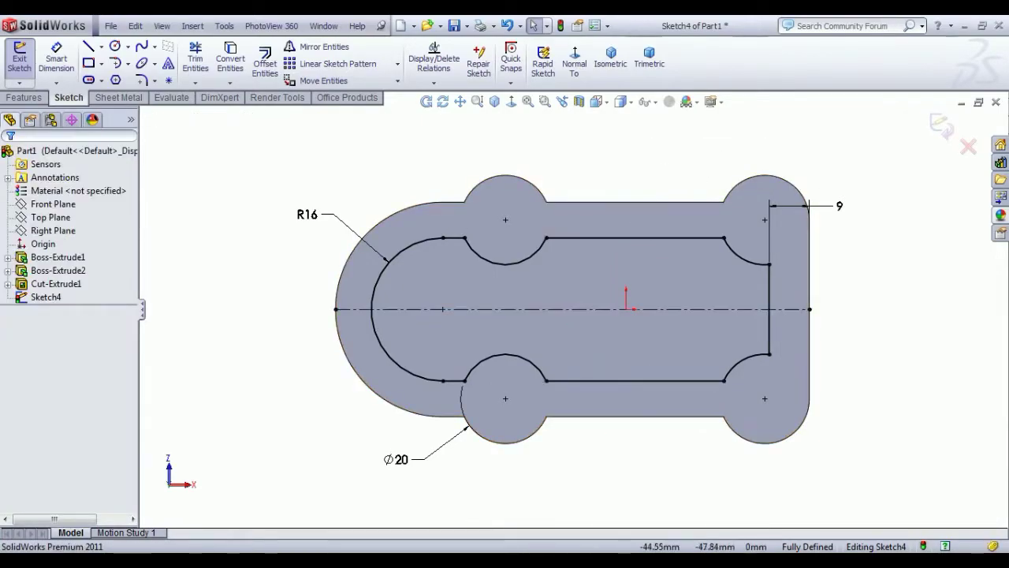
Look up the cavity depth in the reference drawing and cut-extrude the cavity profile 42 mm into the body
mouse_move(340, 560)
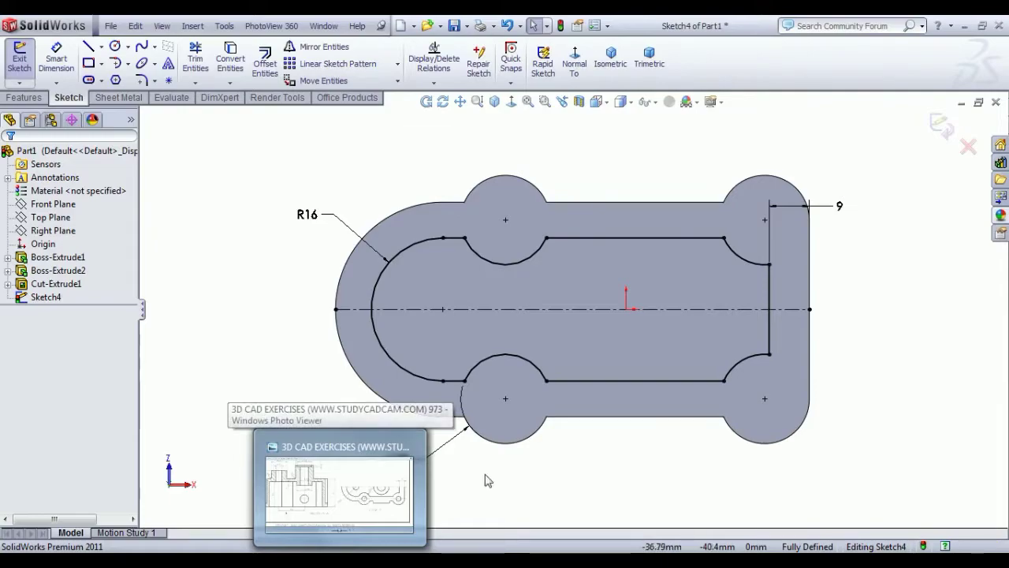
left_click(340, 560)
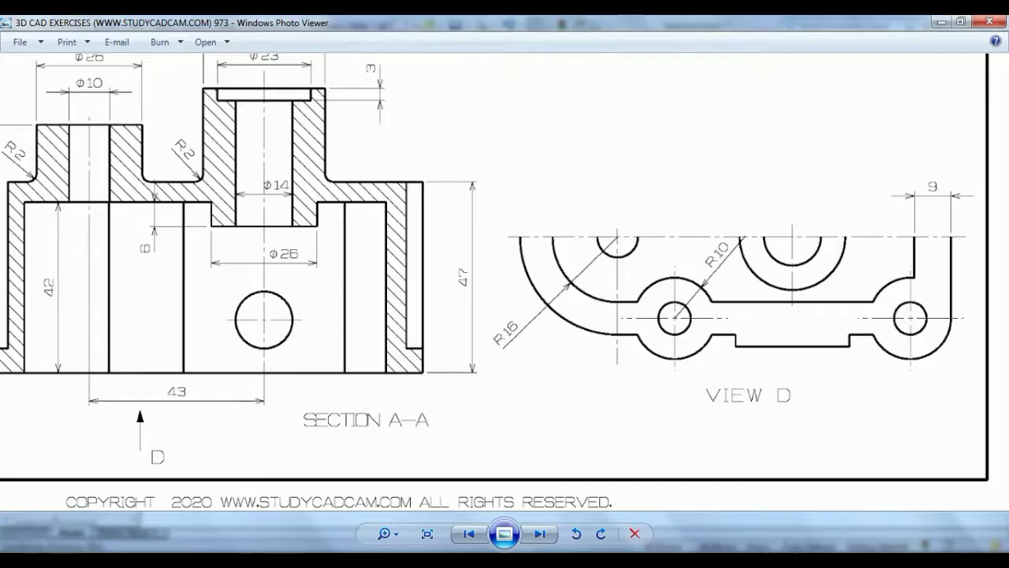
left_click_drag(282, 379, 415, 372)
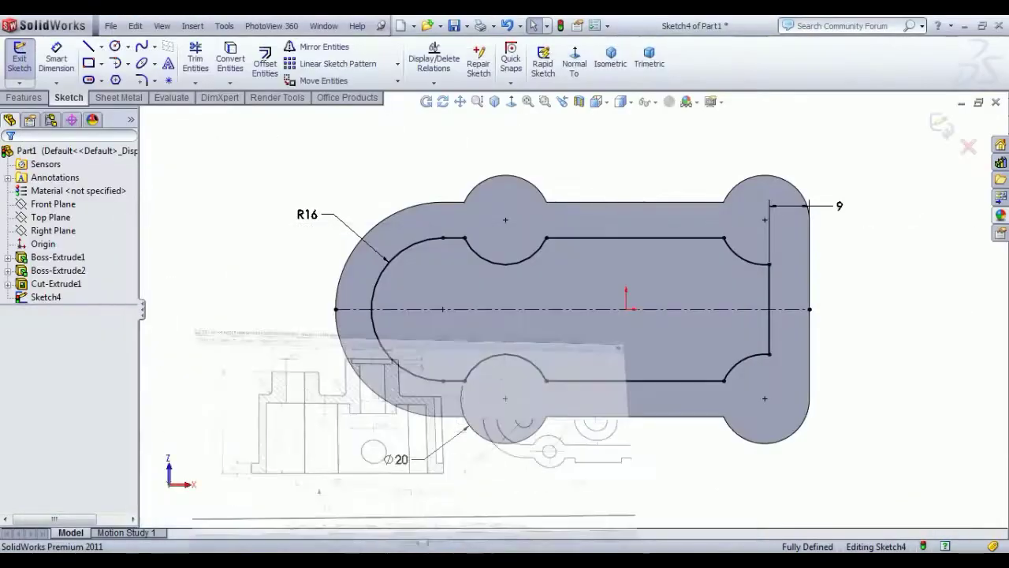
left_click(19, 60)
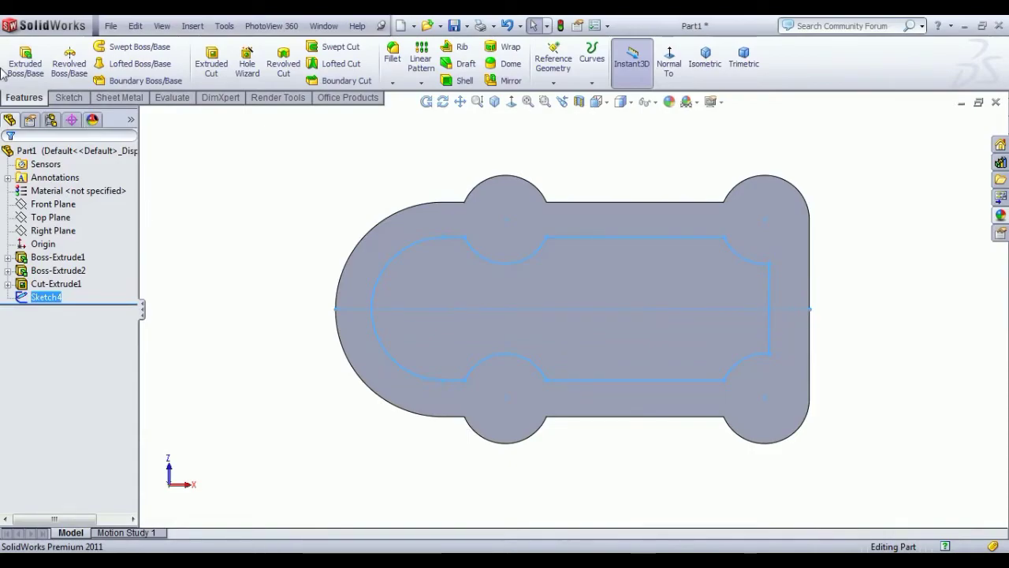
left_click(212, 62)
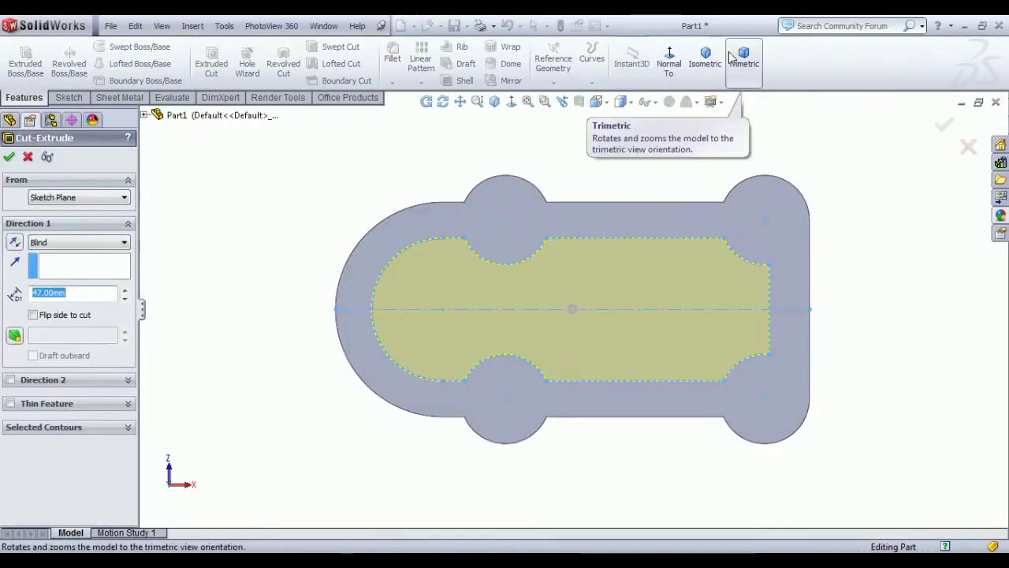
left_click(705, 57)
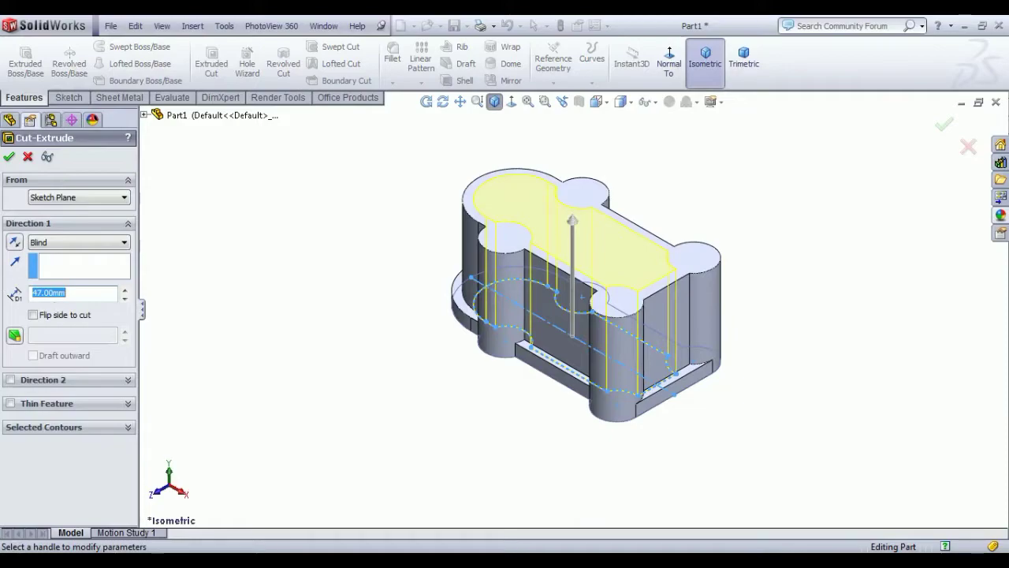
key("Return")
left_click(9, 158)
middle_click_drag(412, 473, 599, 236)
Start a sketch on the body's top face and draw a circle of about 13 mm radius, centred about 8 mm horizontally from the origin
left_click(705, 59)
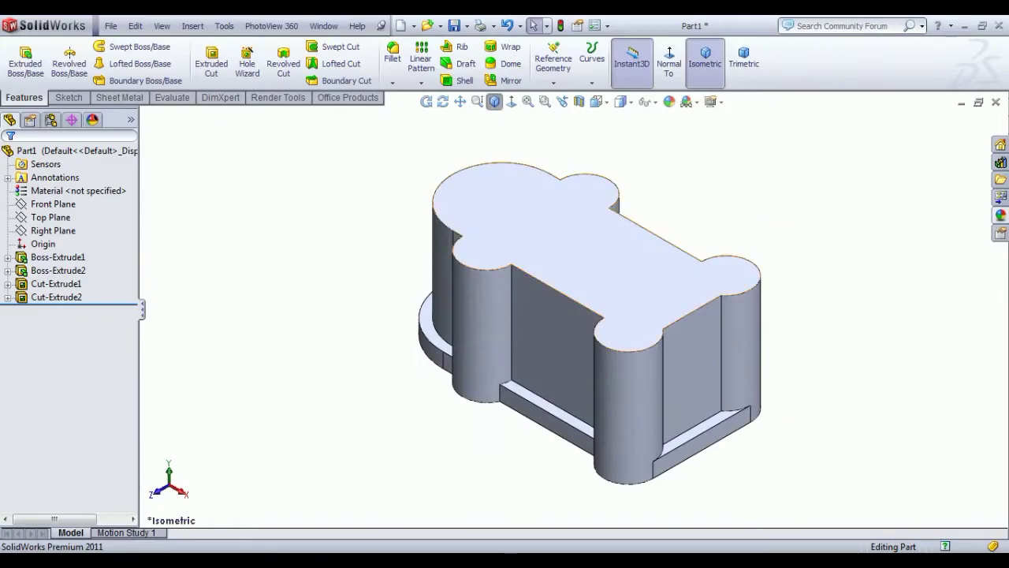
left_click(590, 277)
left_click(644, 231)
left_click(574, 59)
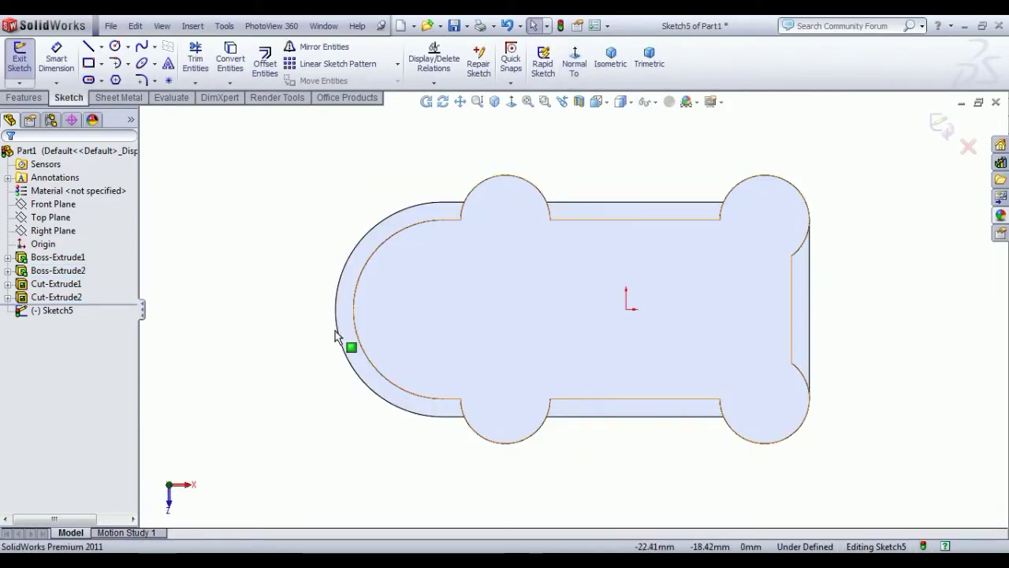
key("alt+Tab")
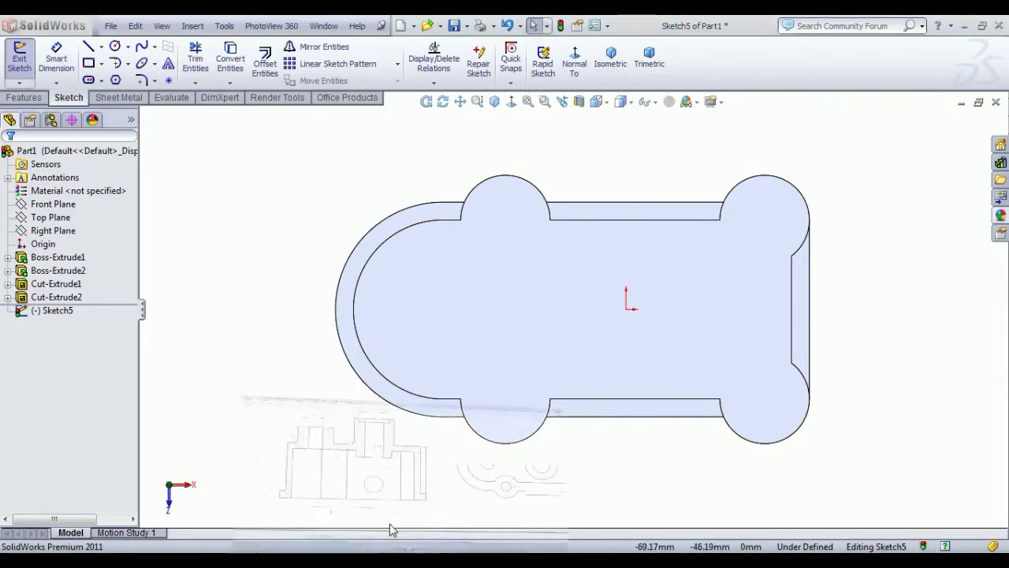
left_click_drag(354, 56, 351, 273)
left_click_drag(462, 264, 464, 445)
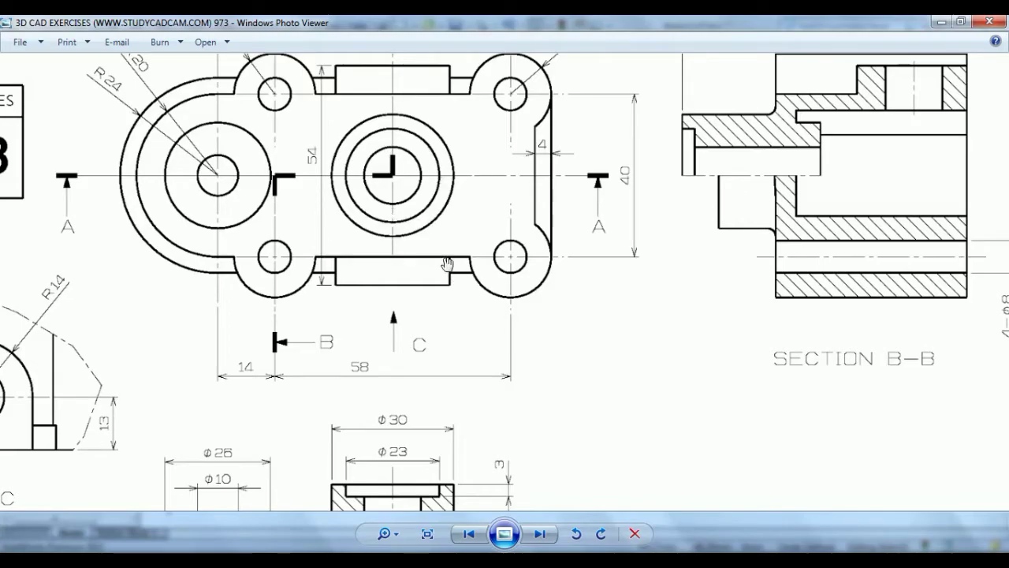
key("alt+Tab")
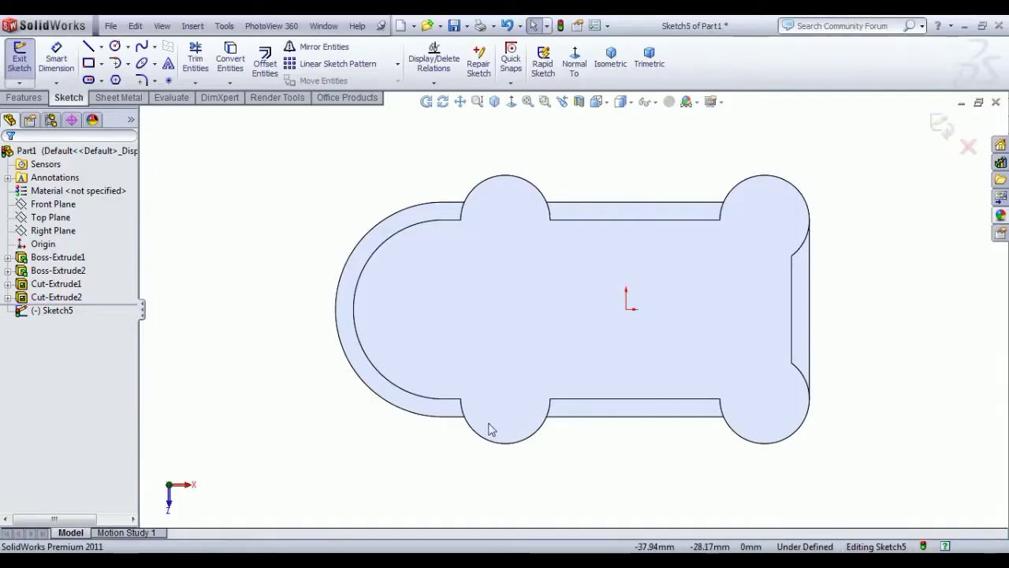
left_click(116, 46)
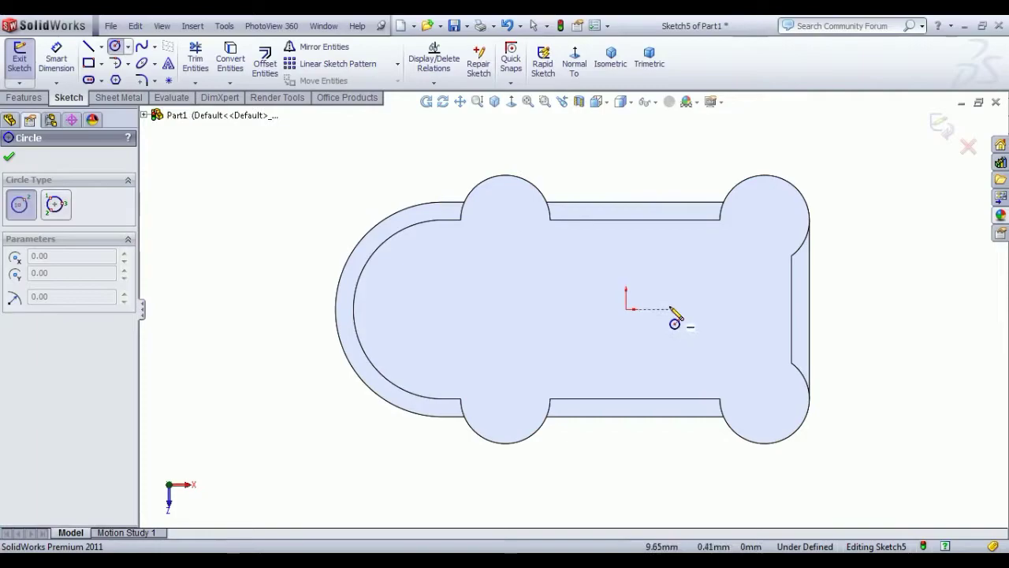
left_click(664, 310)
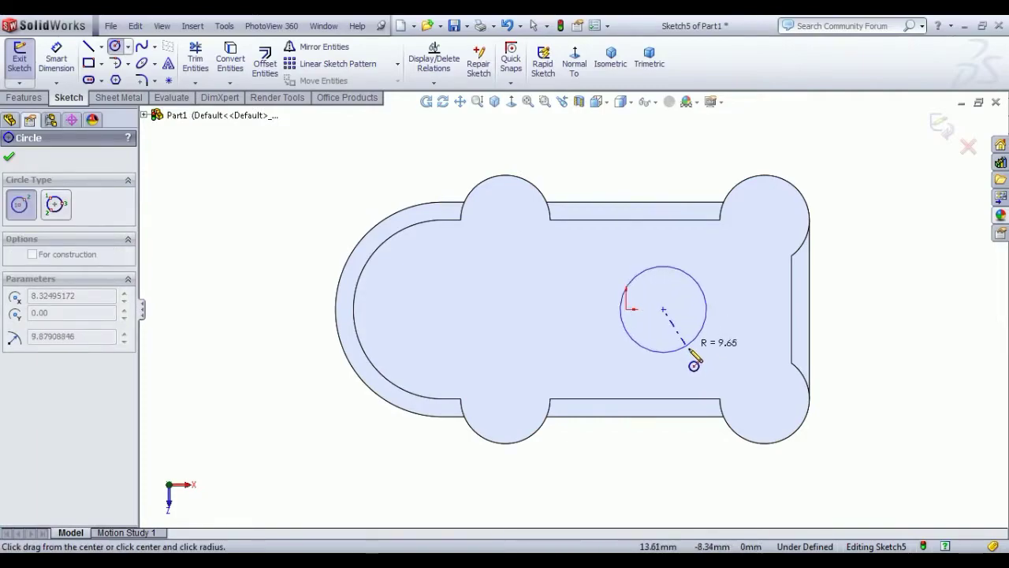
left_click(654, 359)
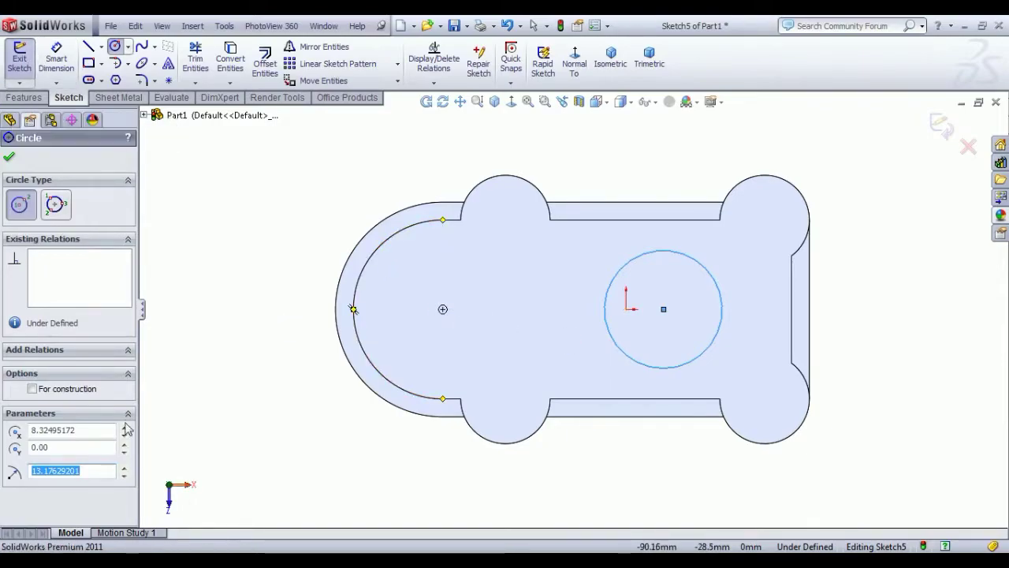
Look up the larger round boss in the reference drawing and dimension its circle with a diameter of 30 mm
key("alt+Tab")
scroll(399, 428, "down", 1)
scroll(422, 461, "up", 1)
scroll(462, 430, "down", 2)
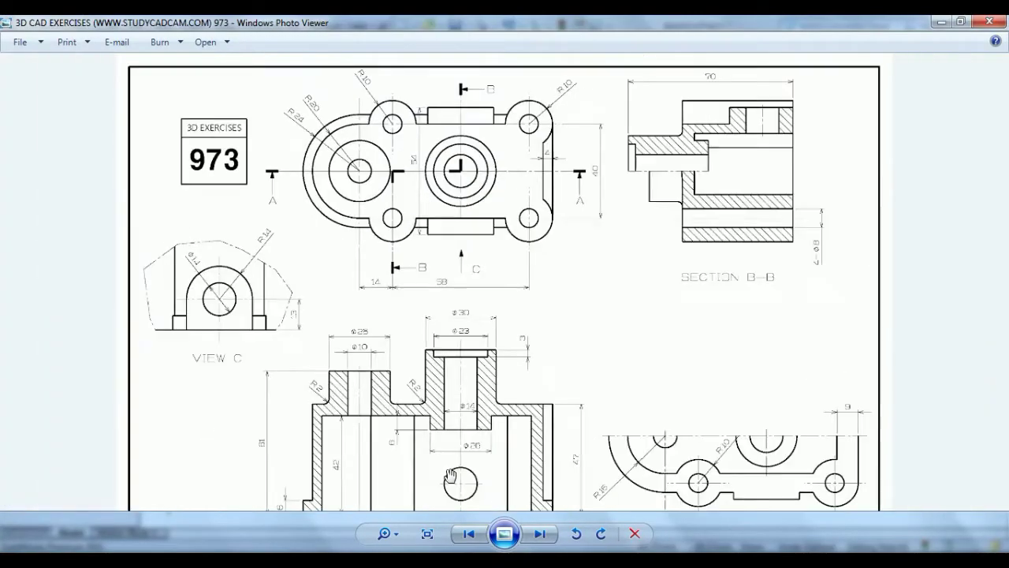
mouse_move(462, 428)
left_mouse_down()
mouse_move(471, 351)
mouse_move(491, 352)
mouse_move(491, 432)
left_mouse_up()
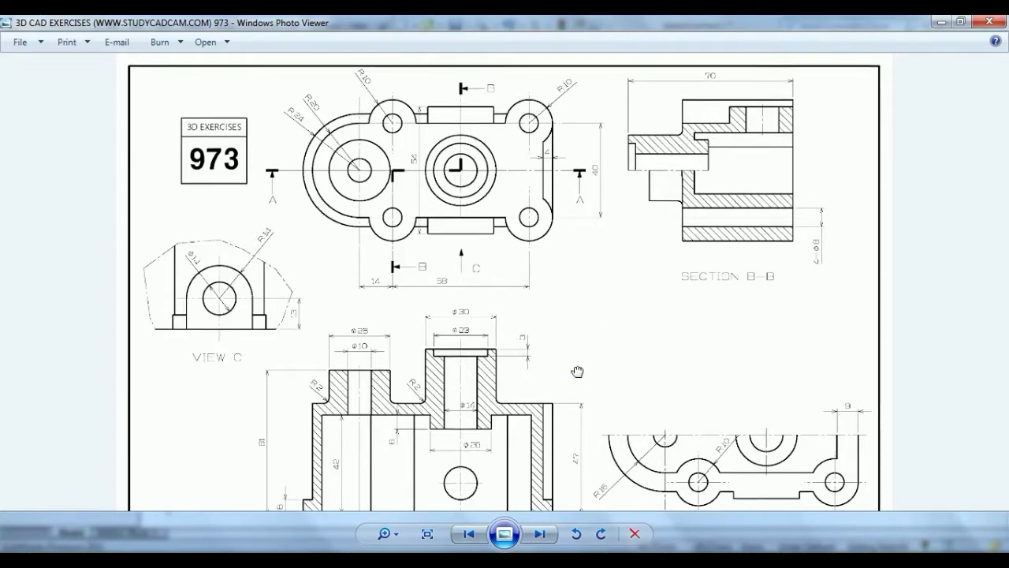
left_click_drag(576, 374, 578, 342)
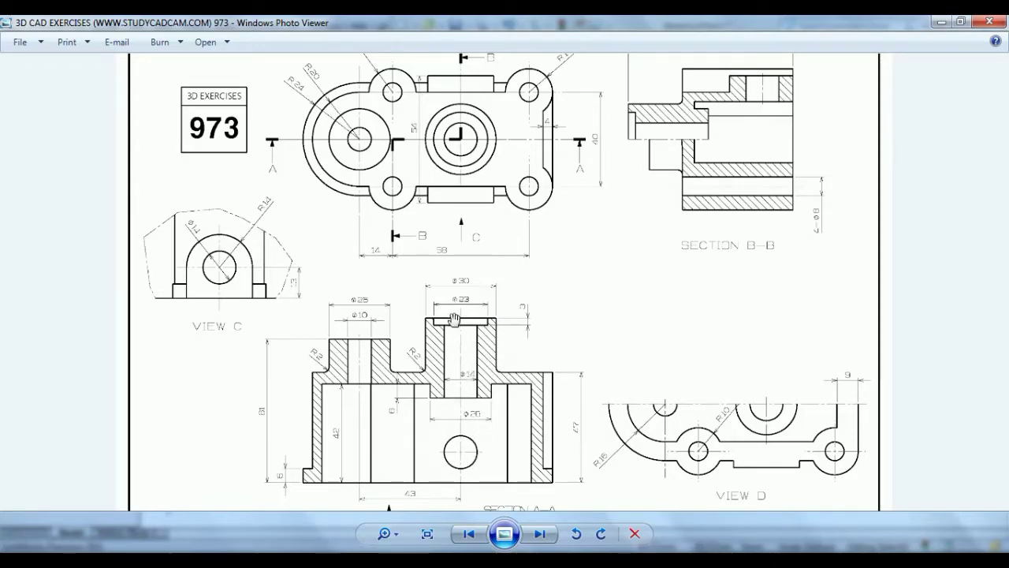
scroll(471, 318, "up", 1)
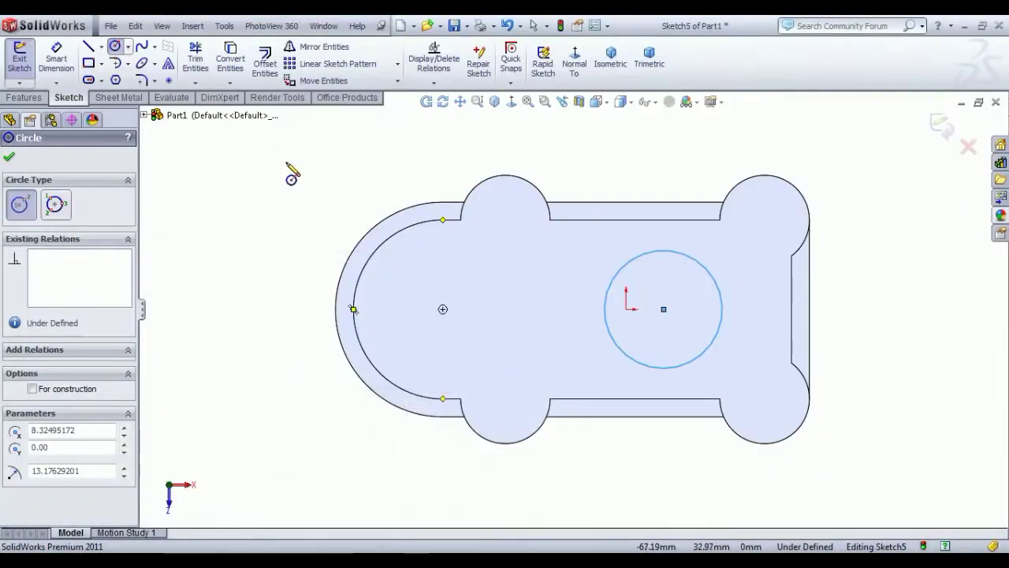
key("Escape")
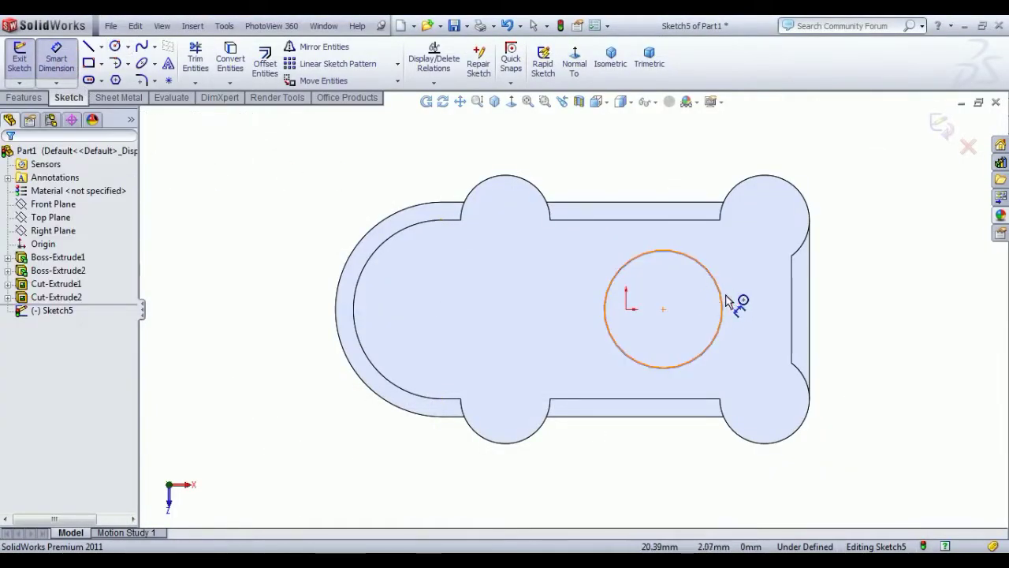
left_click(721, 302)
left_click(860, 216)
type("30")
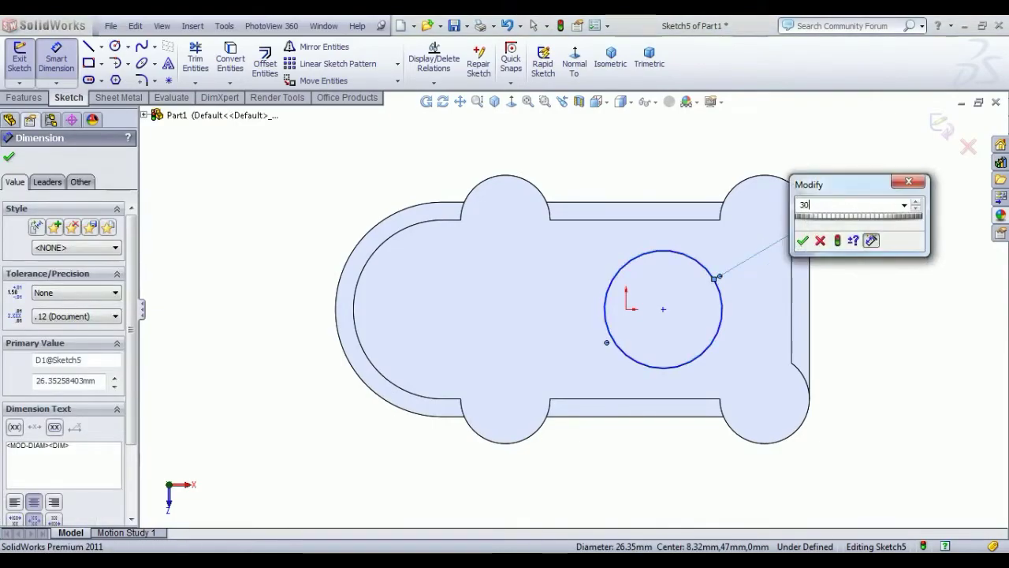
key("Return")
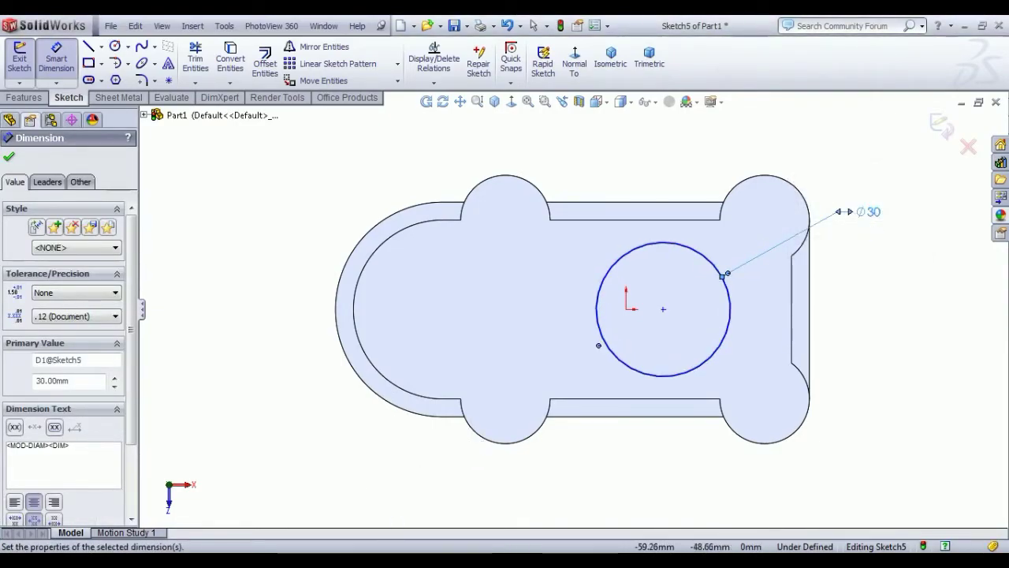
Look up the boss spacing in the reference drawing and dimension the circle's centre 43 mm horizontally from the centre of the rounded end's arc
key("alt+Tab")
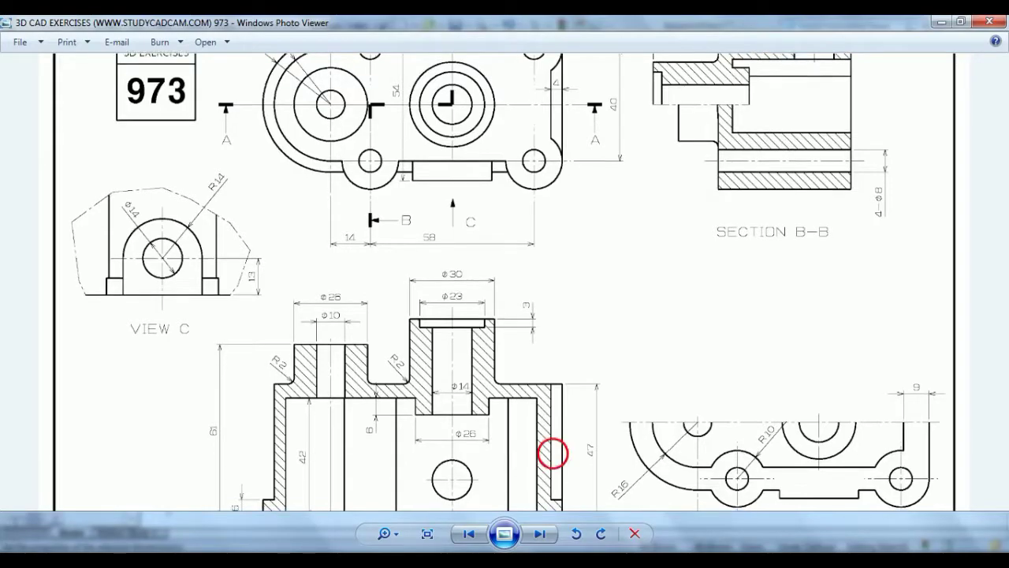
left_click_drag(552, 452, 581, 387)
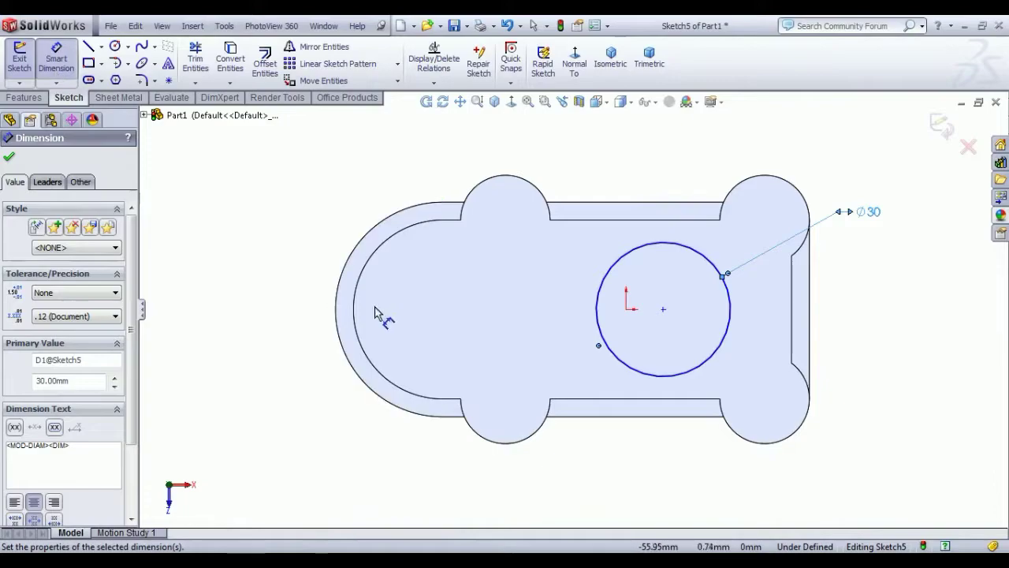
left_click(354, 310)
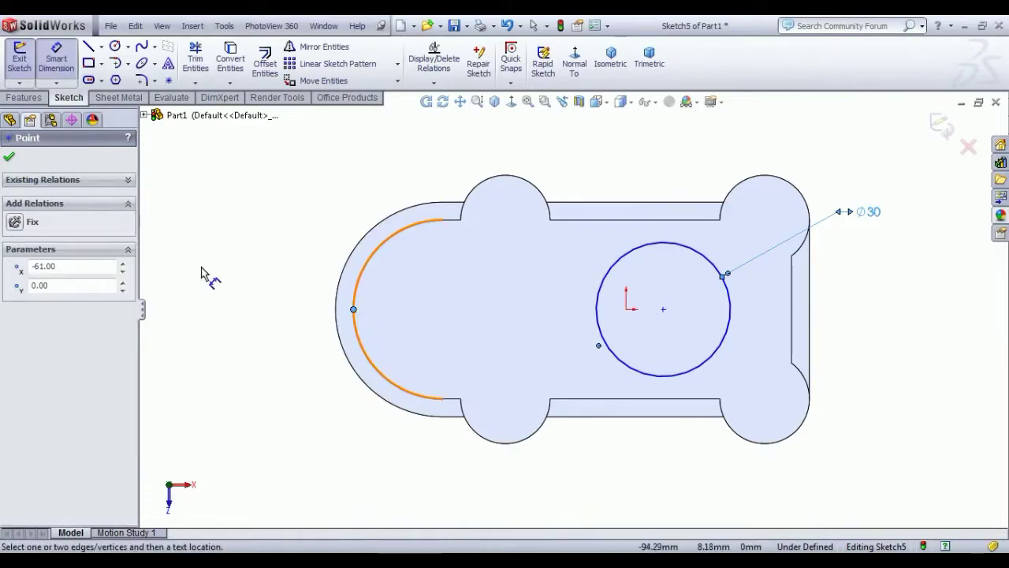
left_click(55, 63)
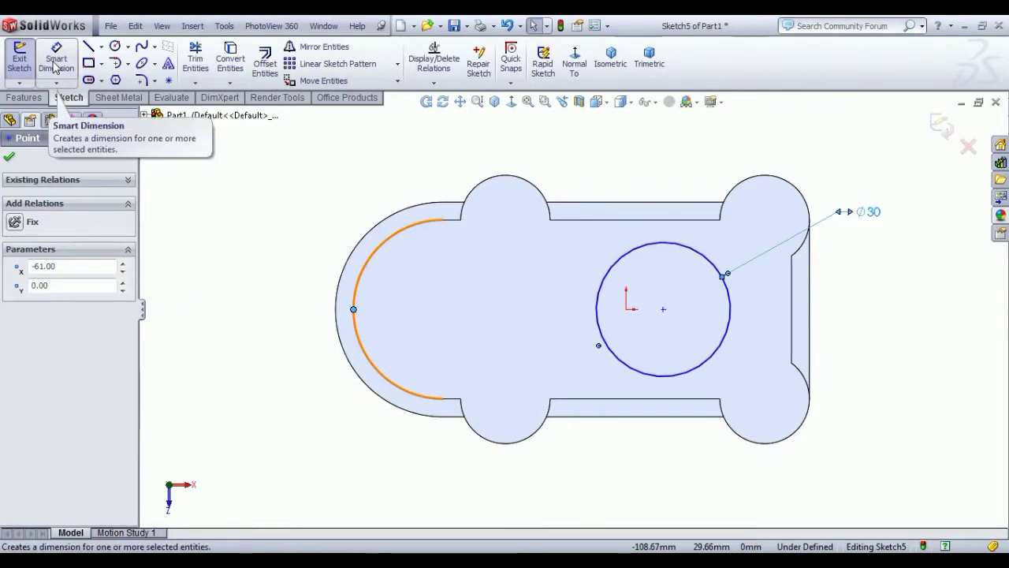
left_click(55, 63)
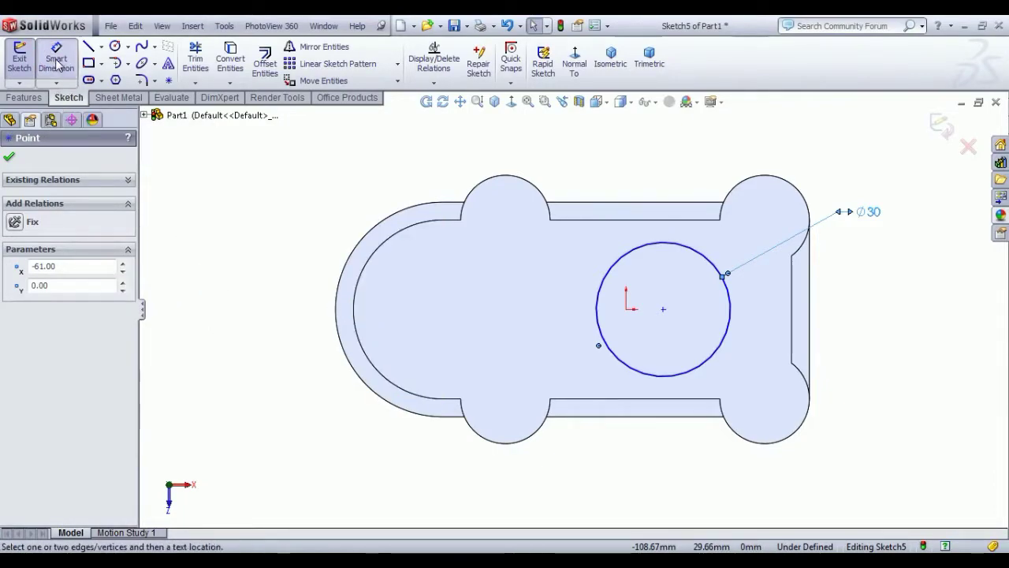
left_click(363, 352)
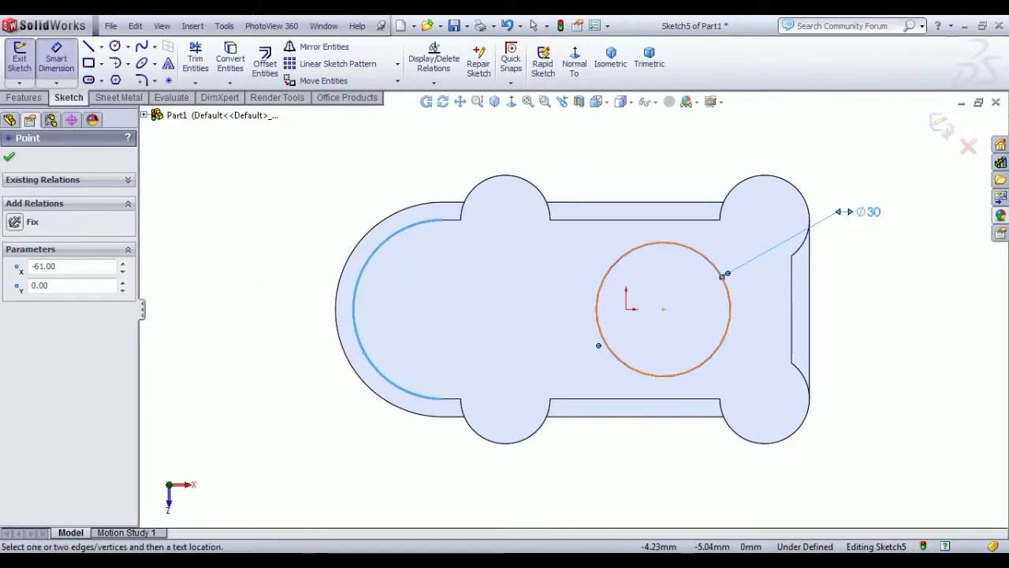
left_click(664, 309)
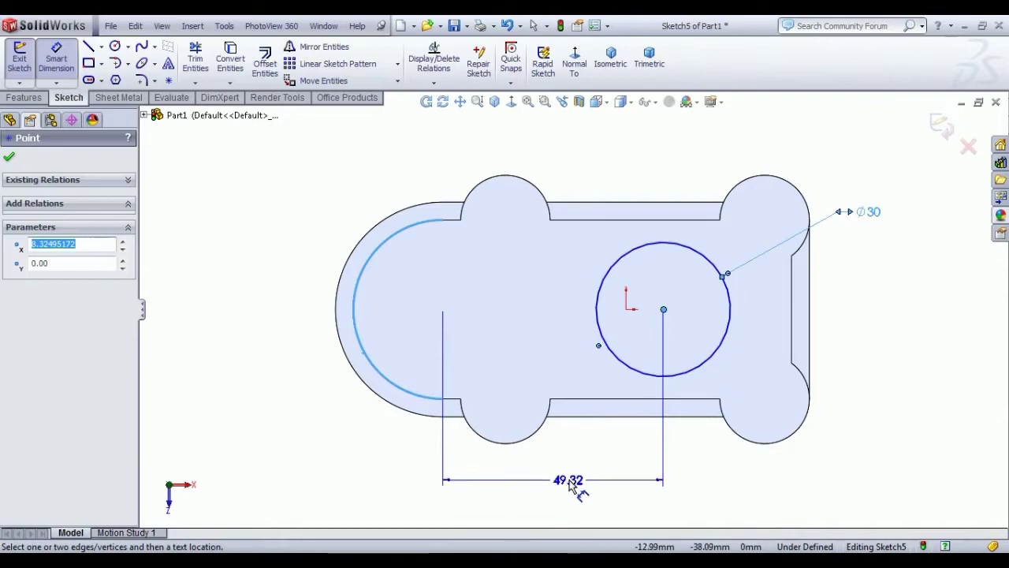
left_click(569, 471)
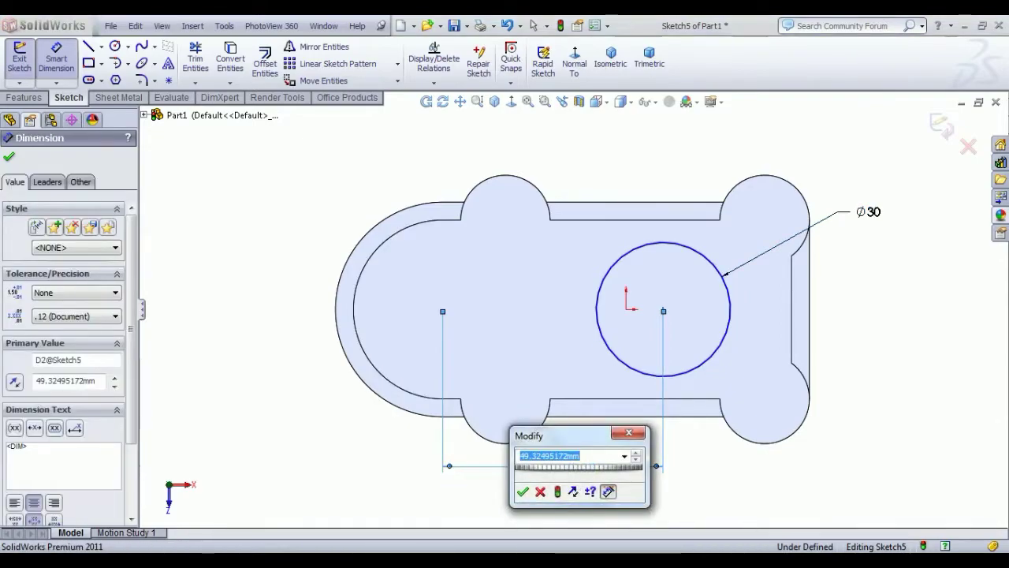
key("alt+Tab")
key("alt+Tab")
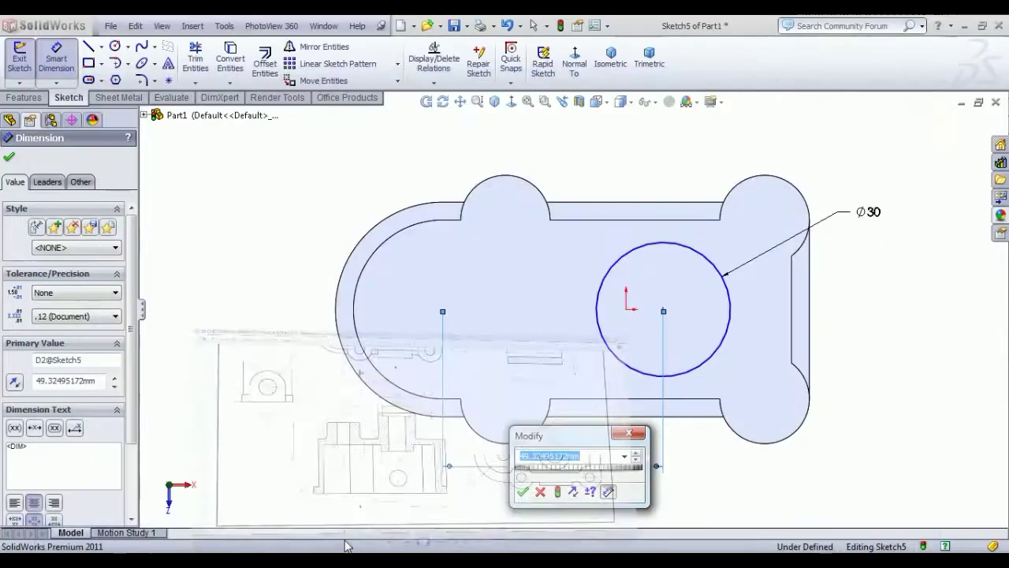
type("43")
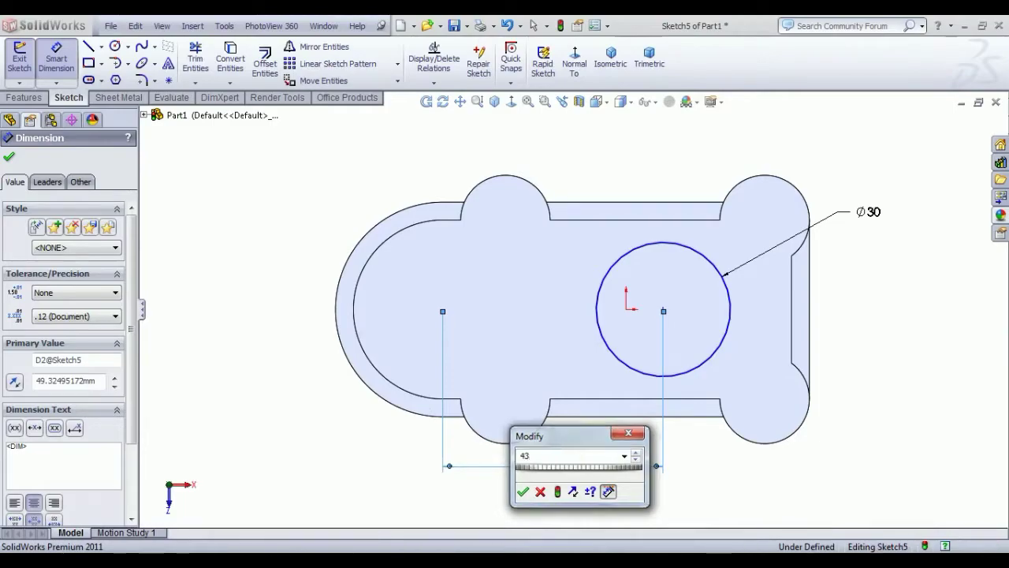
key("Return")
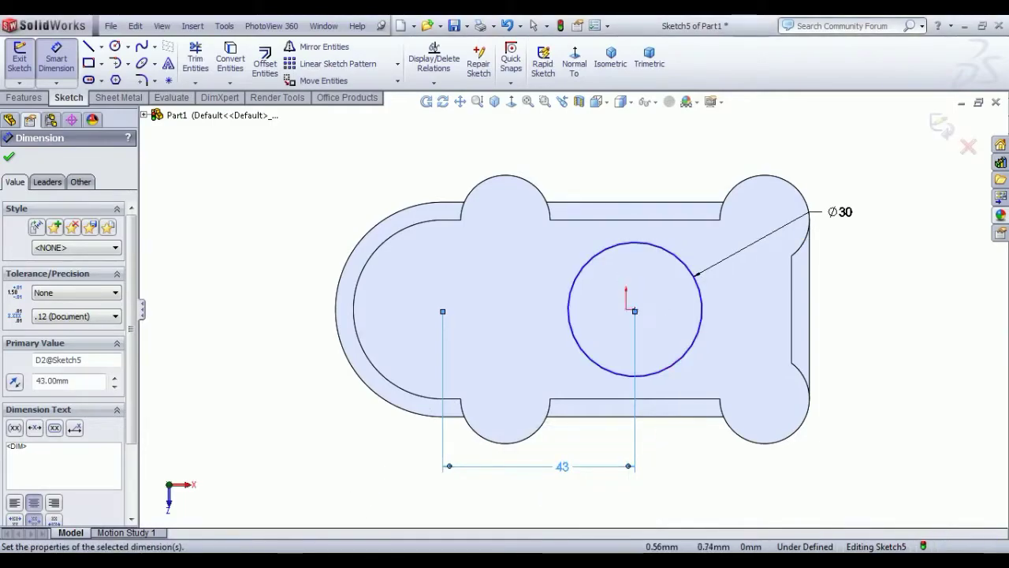
right_click(333, 182)
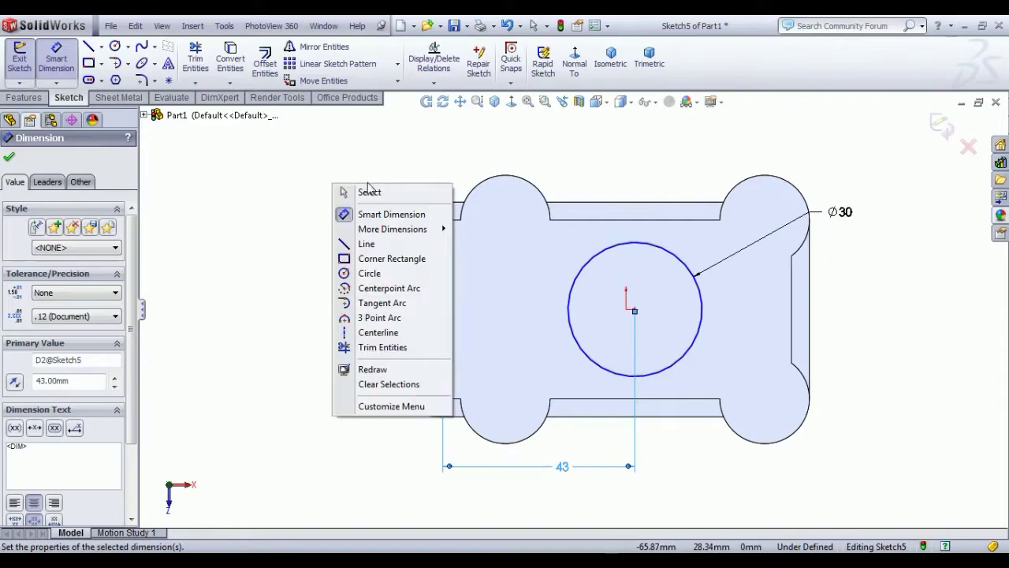
left_click(358, 193)
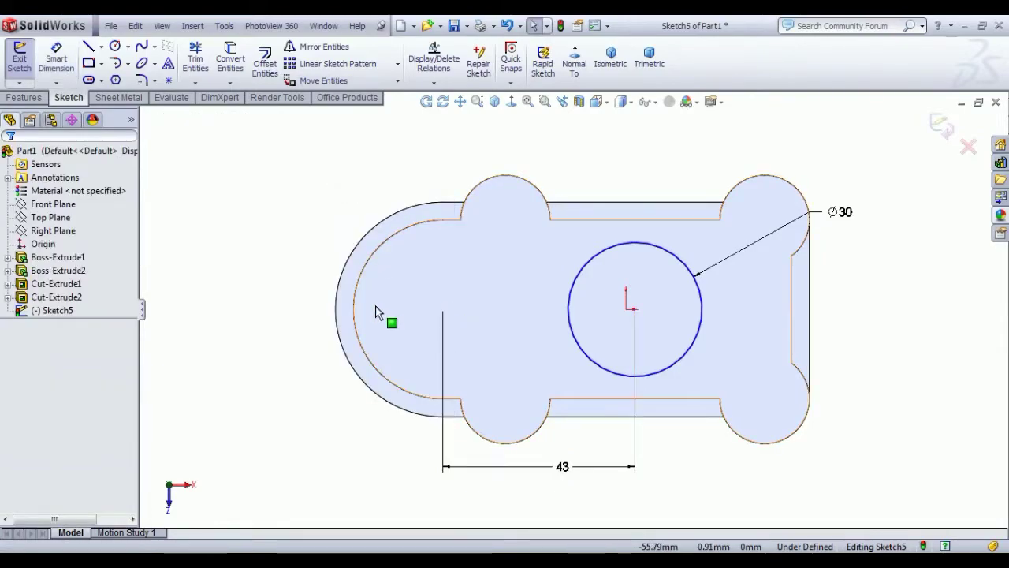
Draw a horizontal construction centreline from the midpoint of the top face's rounded end edge to the circle's centre
left_click(101, 47)
left_click(116, 77)
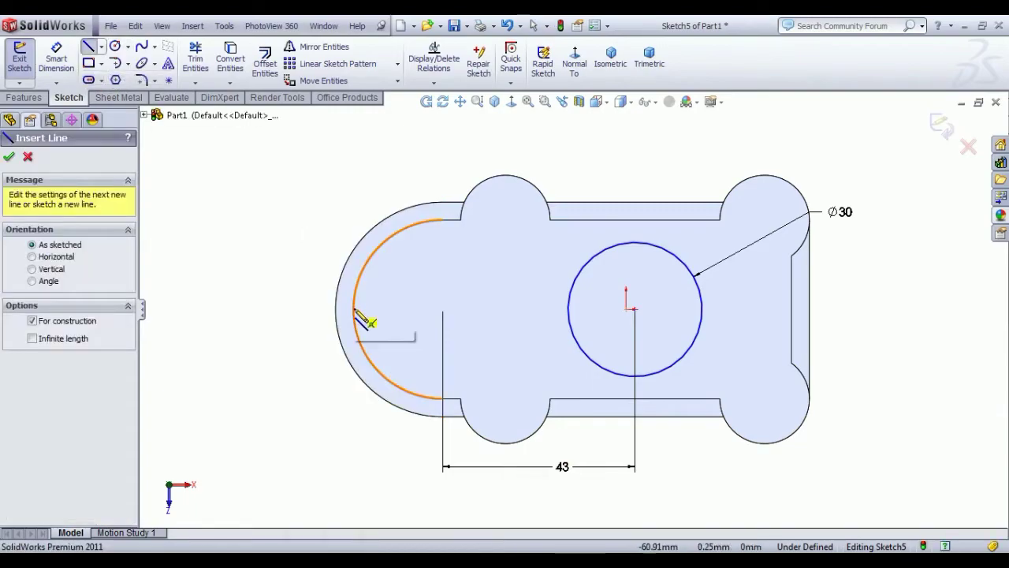
left_click(354, 310)
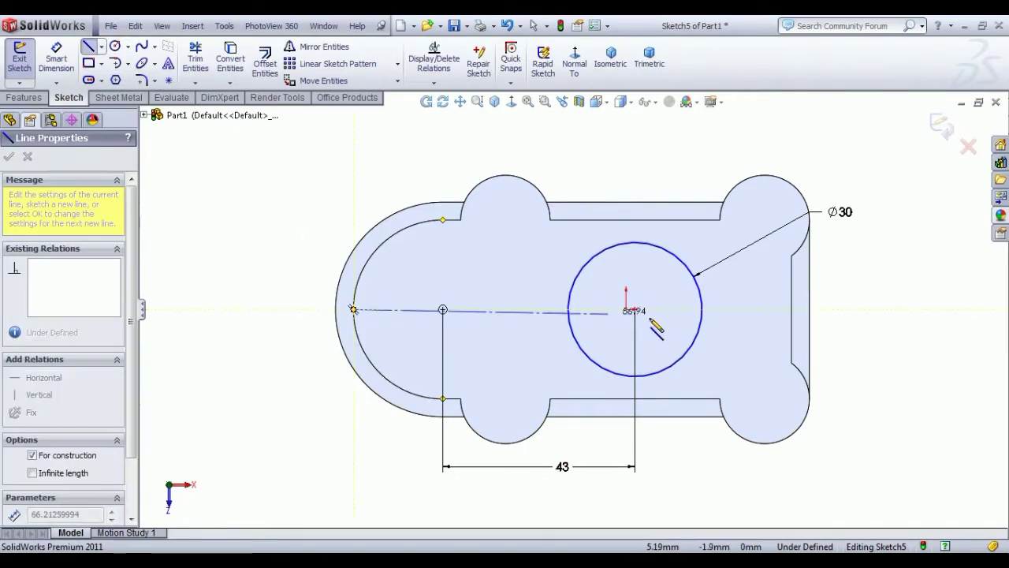
left_click(635, 309)
right_click(837, 277)
left_click(894, 281)
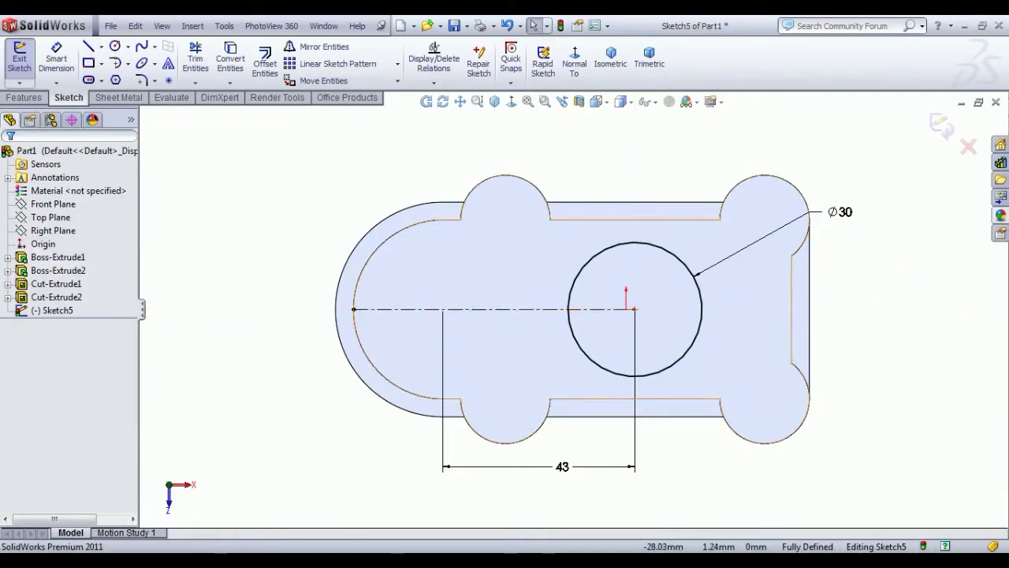
left_click(521, 309)
left_click(297, 198)
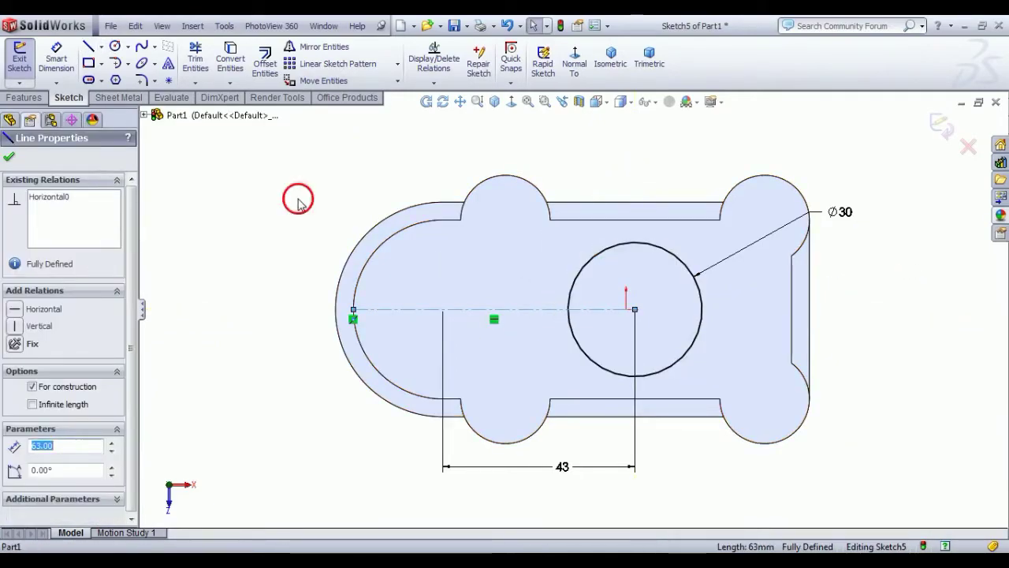
Look up the heights in the reference drawing and extrude the circle upward as a boss by 70-47 mm, merged with the body
left_click(20, 69)
left_click(26, 71)
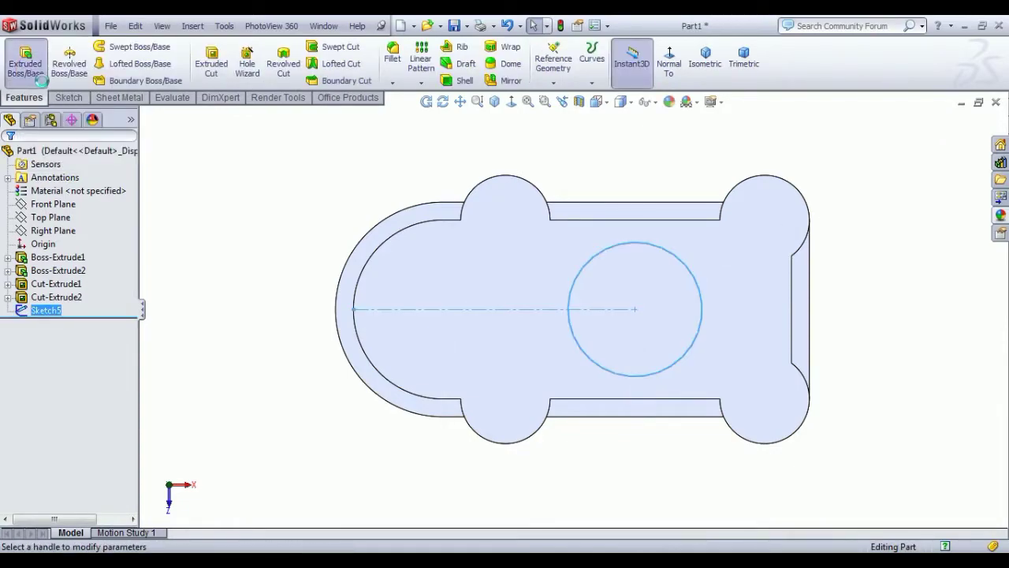
left_click(705, 56)
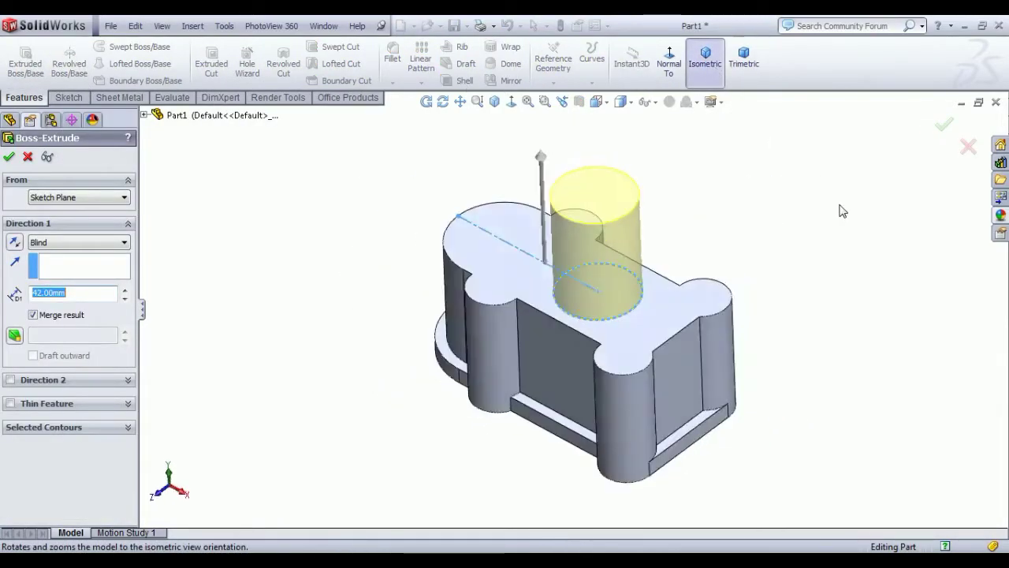
left_click(414, 560)
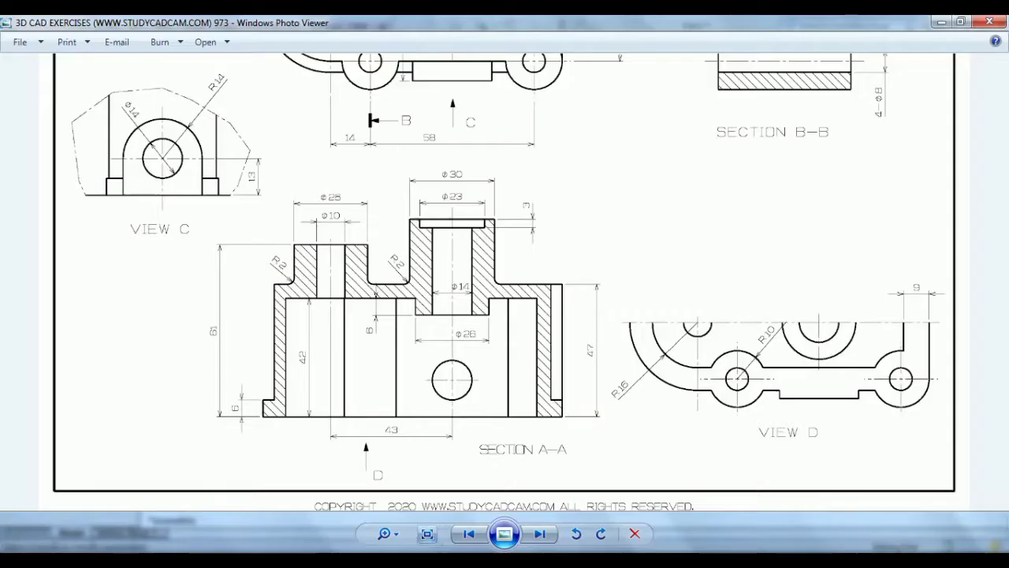
left_click_drag(660, 234, 659, 495)
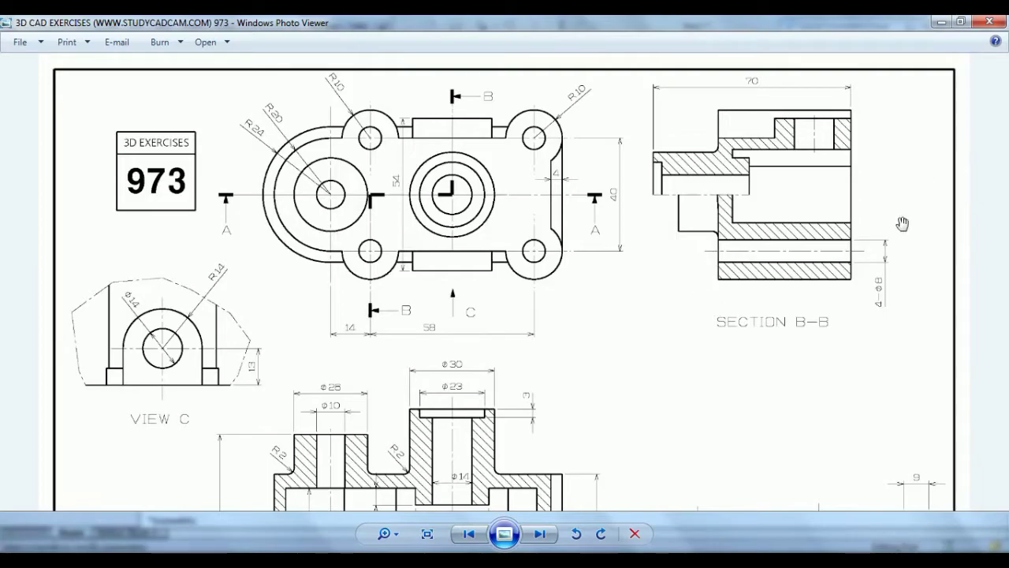
left_click_drag(582, 434, 593, 222)
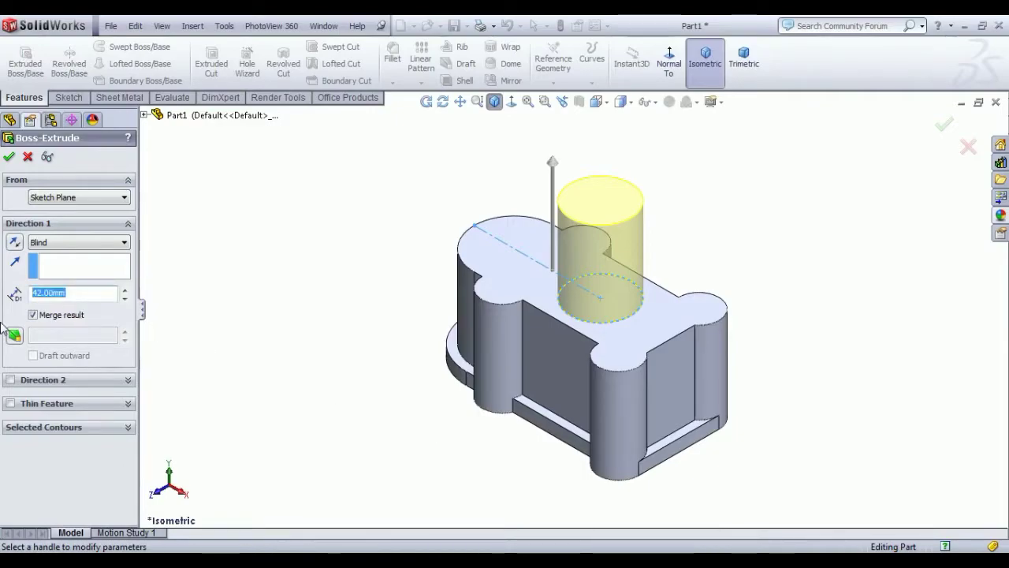
type("70")
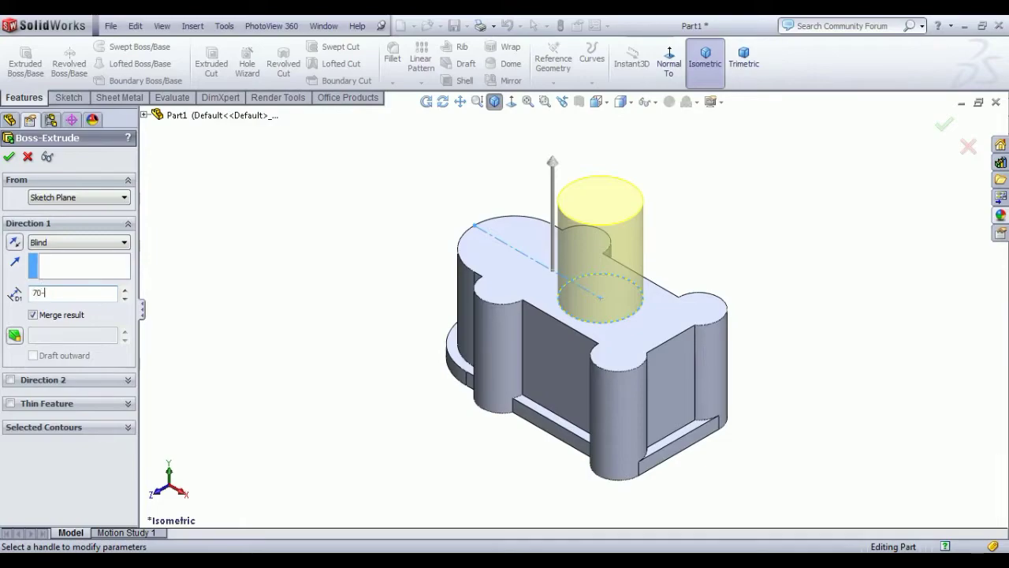
type("-47")
key("Return")
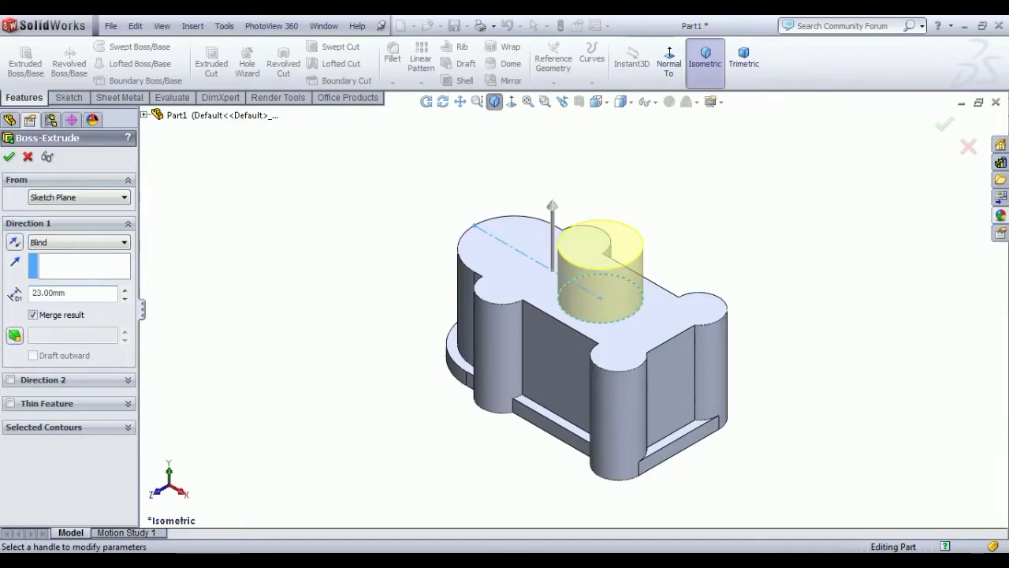
left_click(10, 156)
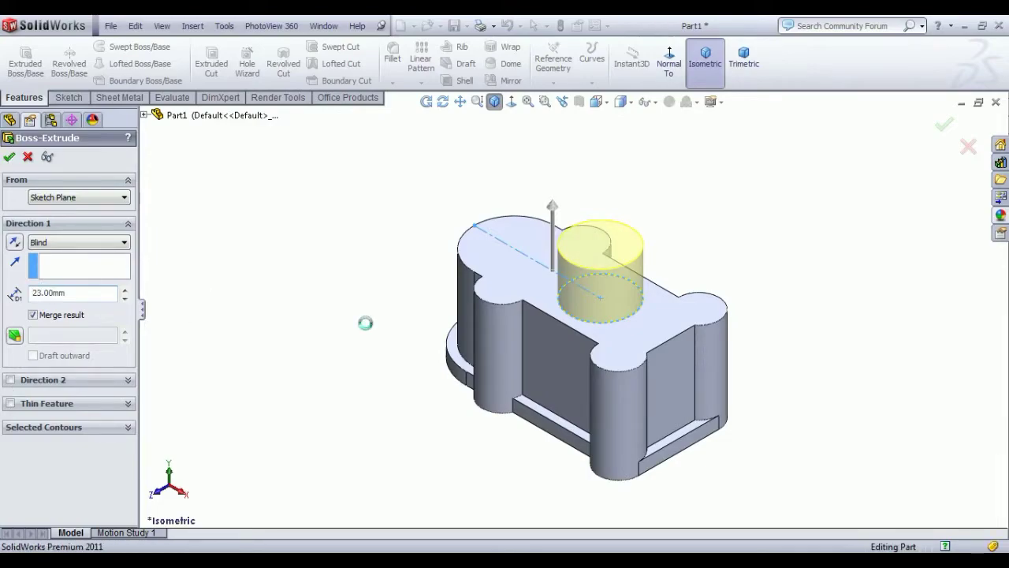
Check the drawing, start a counterbore hole with the Hole Wizard and place its centre on the round boss's top face, about 8 mm horizontally from the origin
key("alt+Tab")
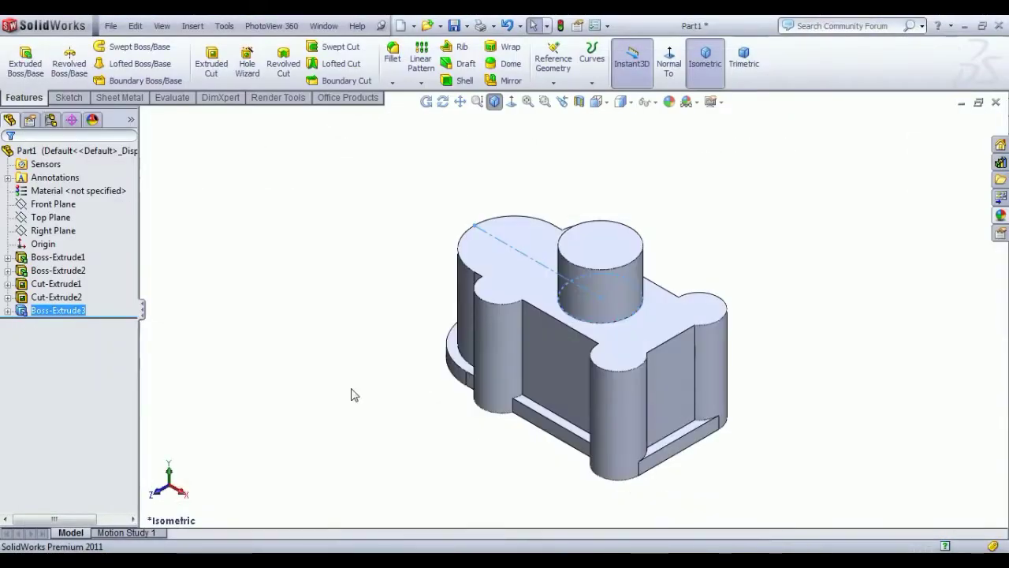
left_click(247, 68)
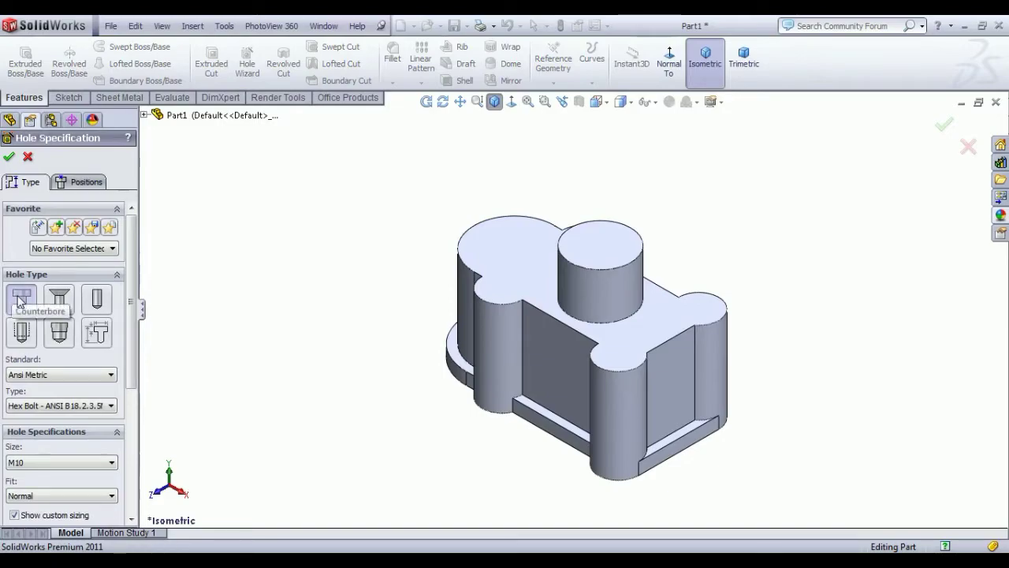
left_click(83, 181)
left_click(609, 253)
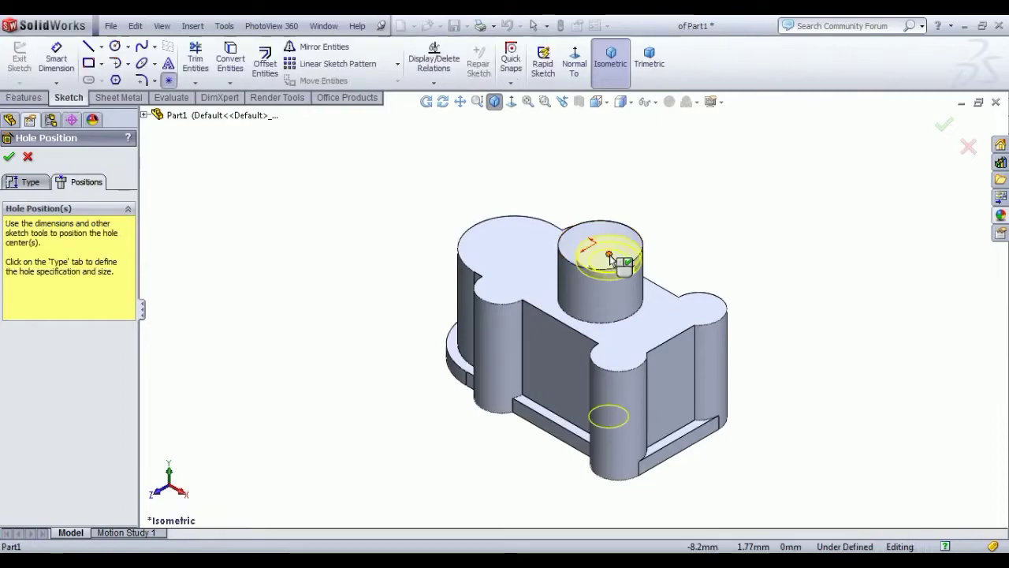
left_click(574, 63)
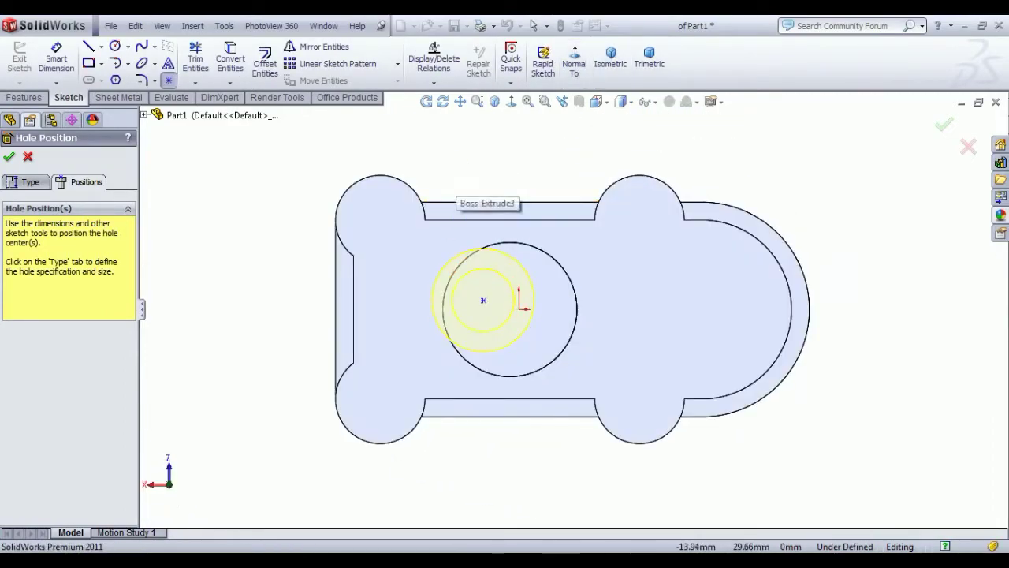
right_click(459, 182)
left_click(490, 189)
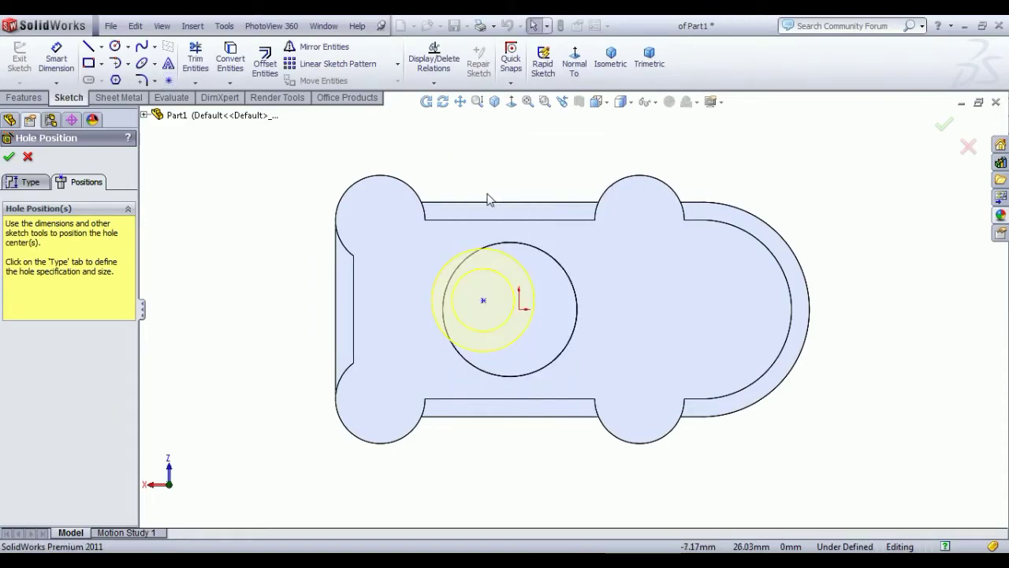
Make the hole's centre point concentric with the round boss's edge and return to the hole's type specifications in isometric view
left_click(483, 303)
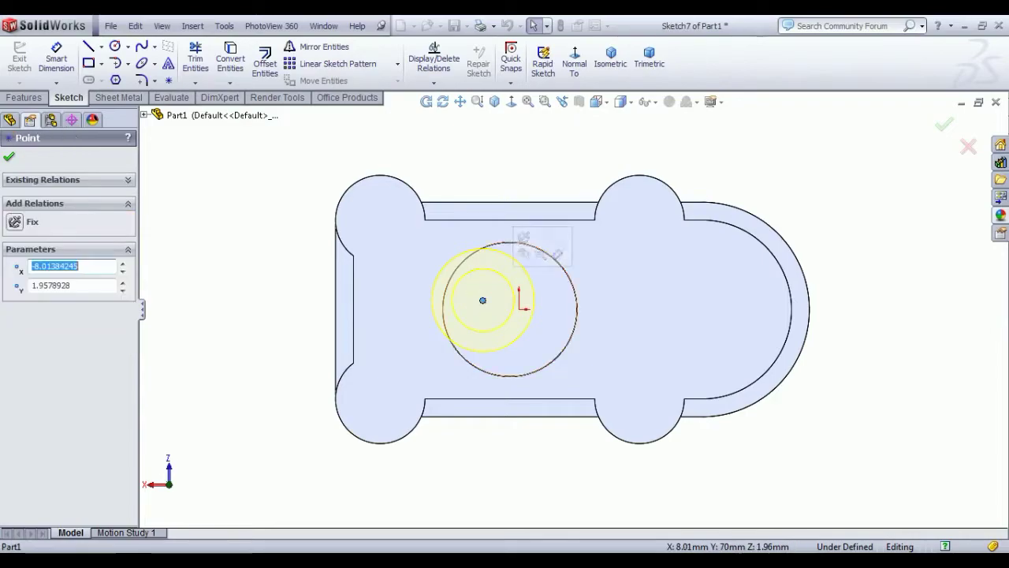
left_click(510, 378, "ctrl")
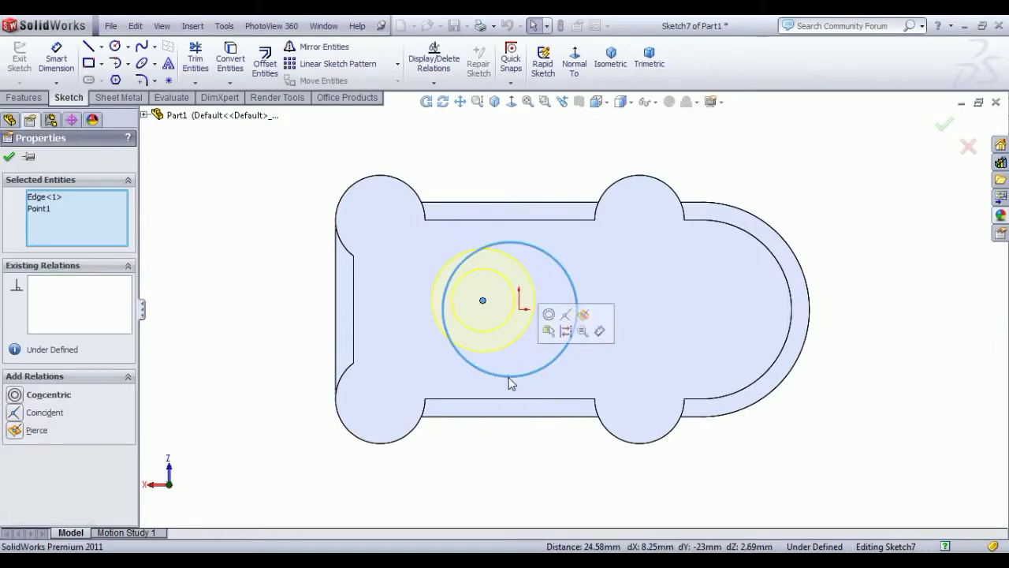
left_click(549, 316)
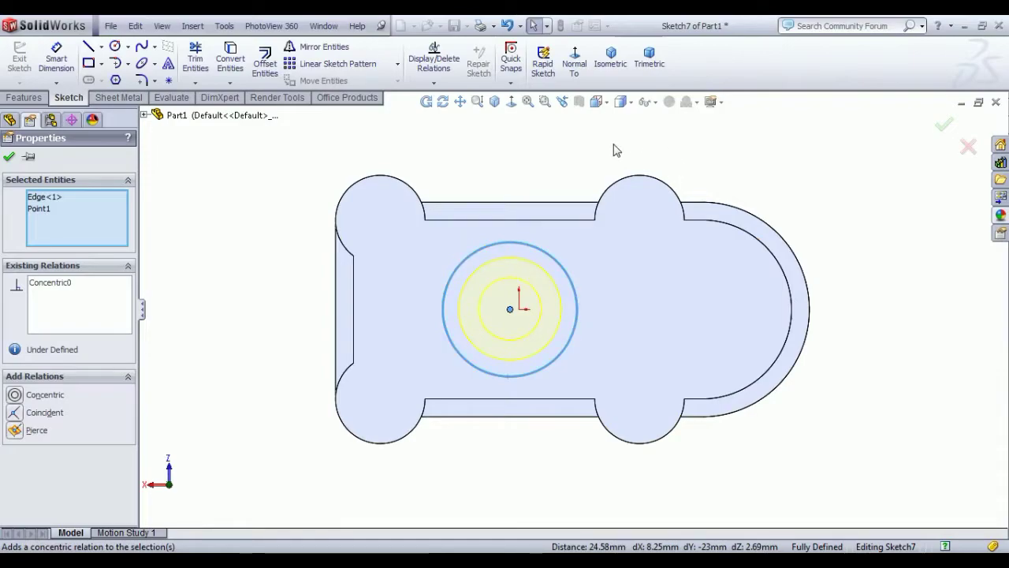
left_click(10, 157)
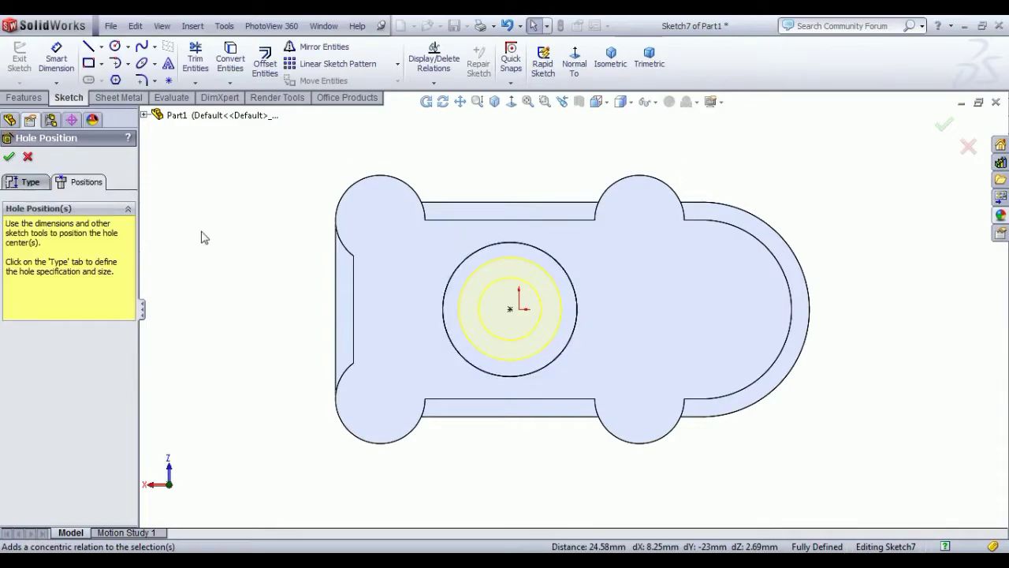
left_click(29, 182)
left_click(717, 68)
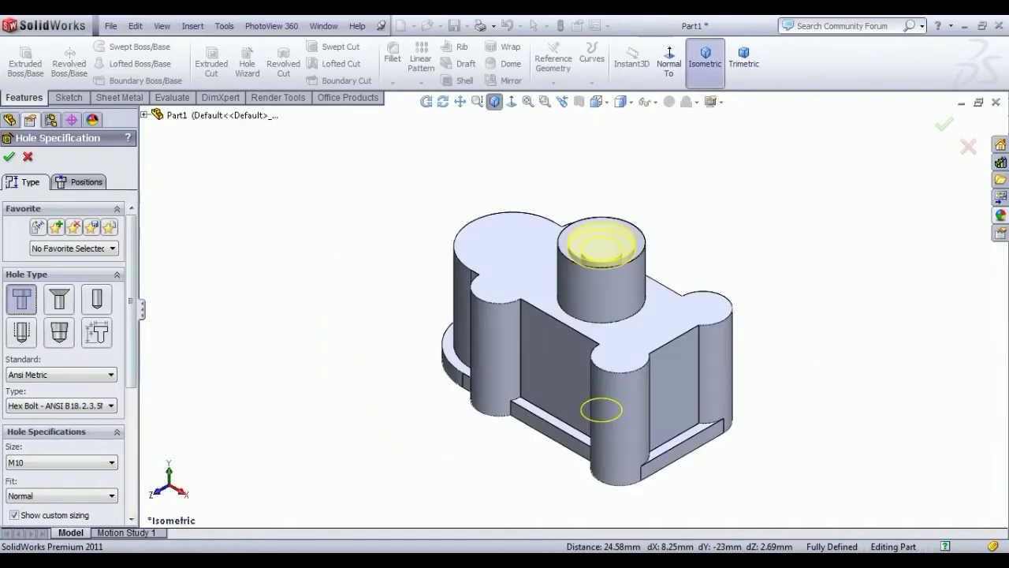
Check the 14, 23 and 3 mm counterbore sizes against the section drawing and create the hole Through All in the round boss
left_click_drag(134, 362, 138, 465)
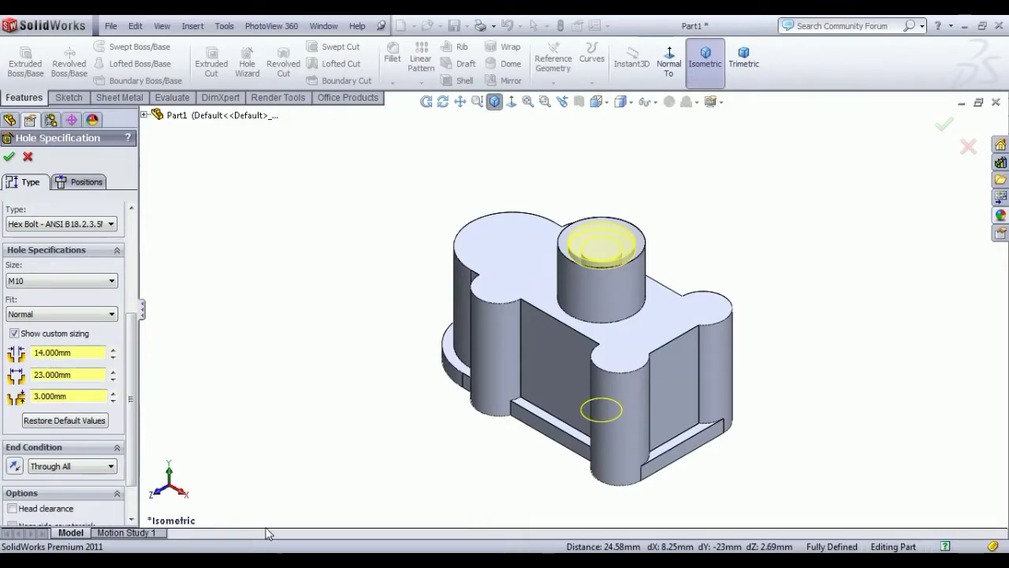
key("alt+Tab")
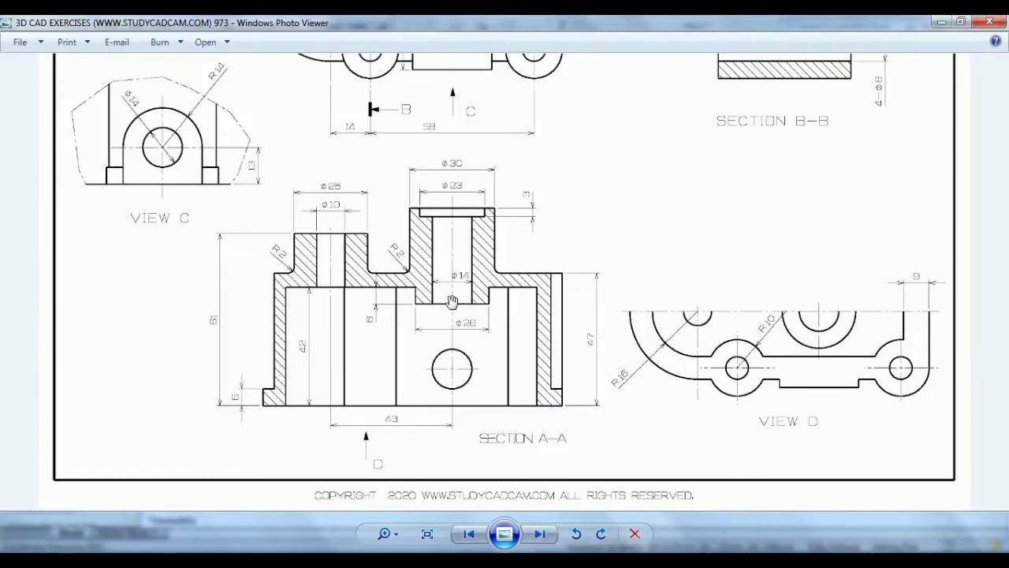
scroll(478, 301, "up", 2)
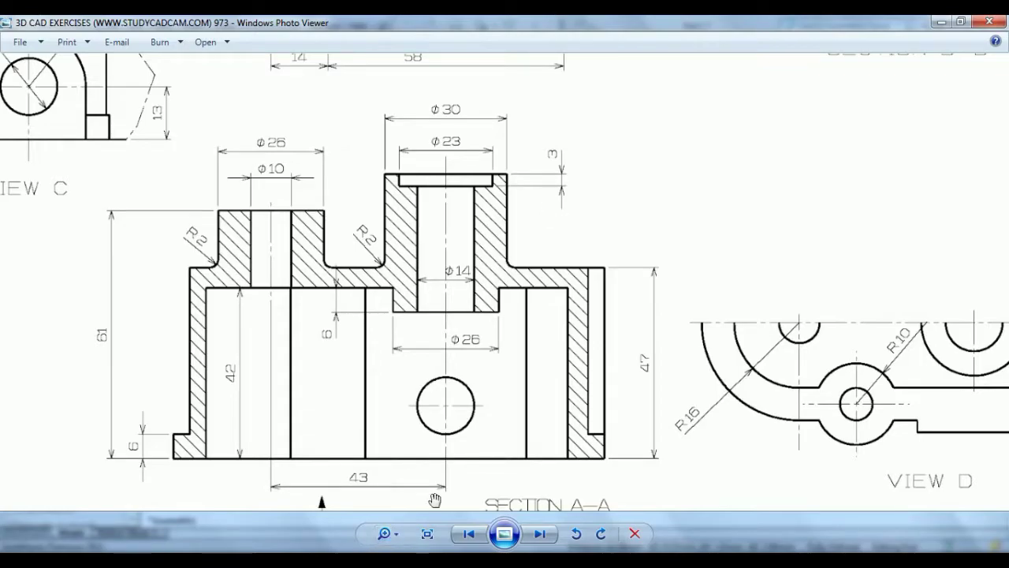
key("alt+Tab")
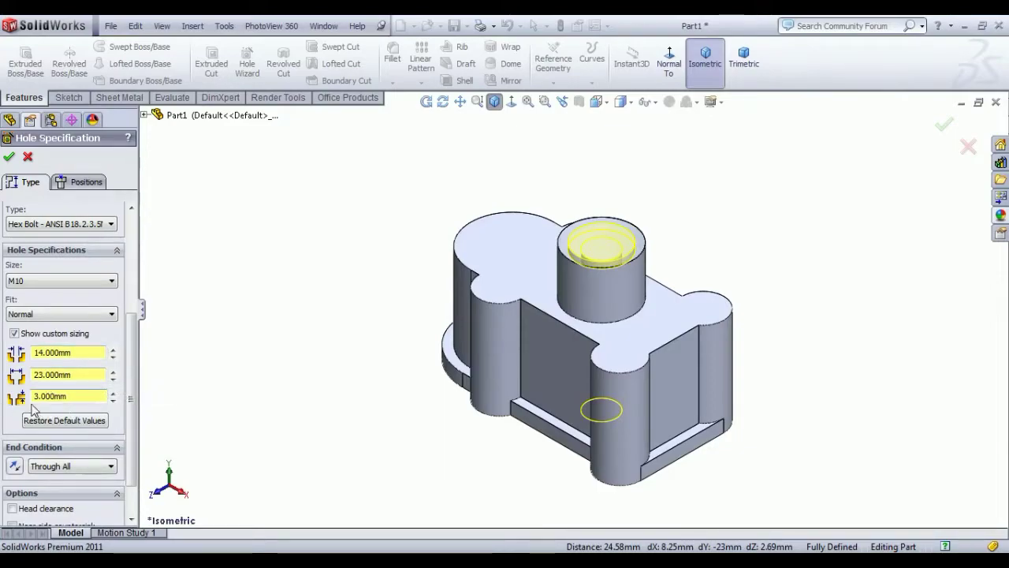
scroll(134, 394, "down", 2)
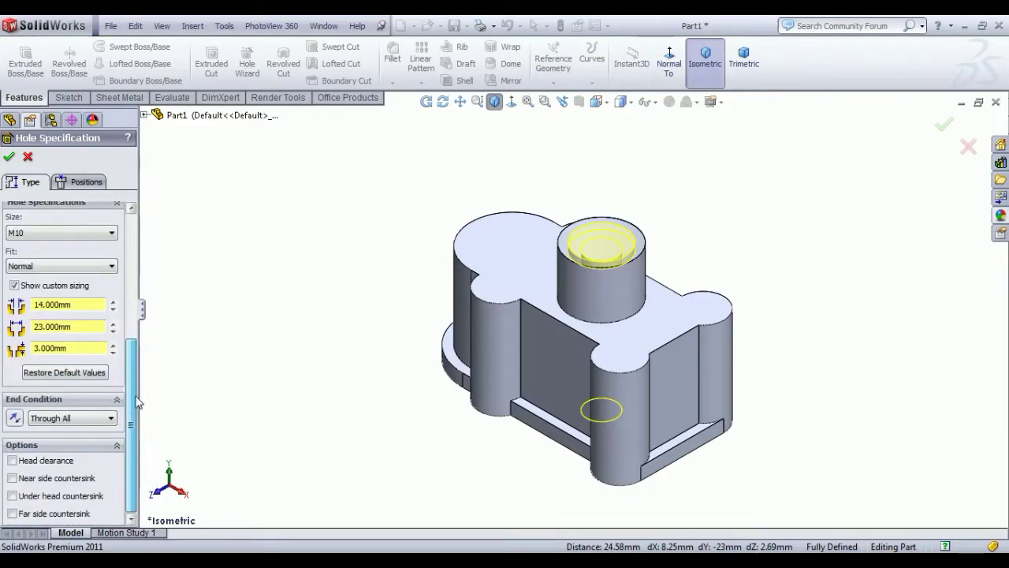
middle_click_drag(432, 458, 400, 354)
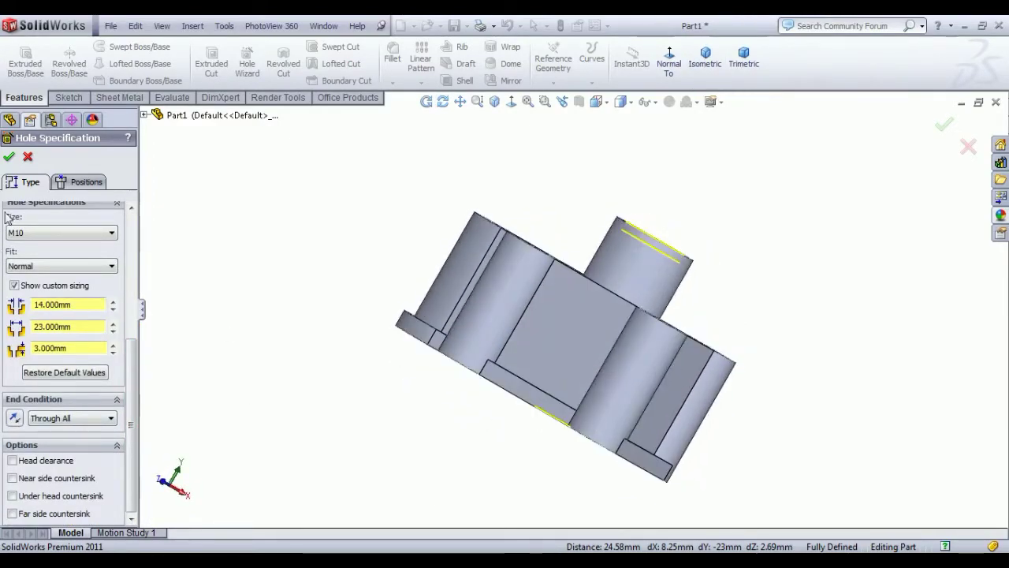
left_click(10, 157)
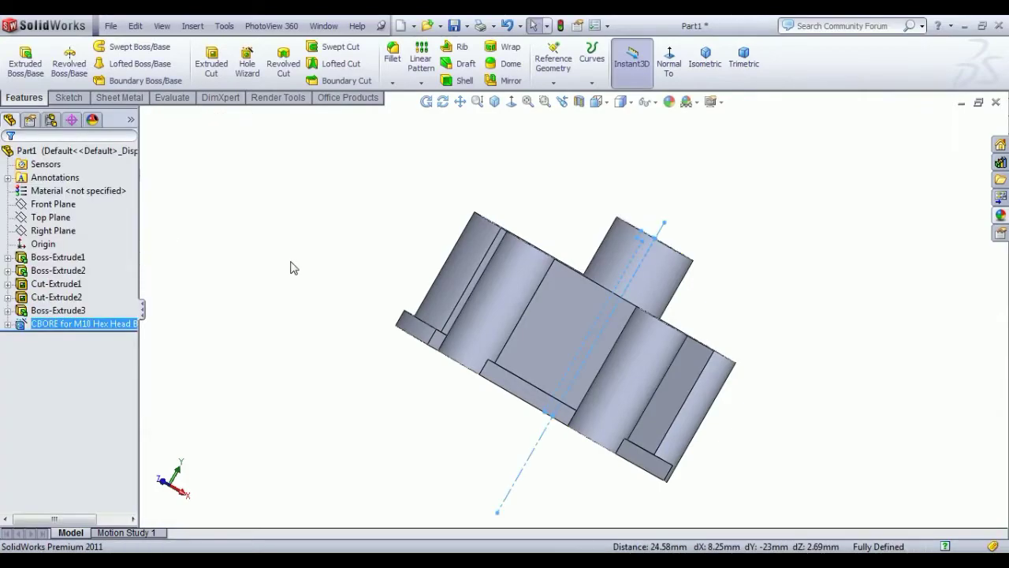
middle_click_drag(457, 268, 588, 197)
left_click(704, 57)
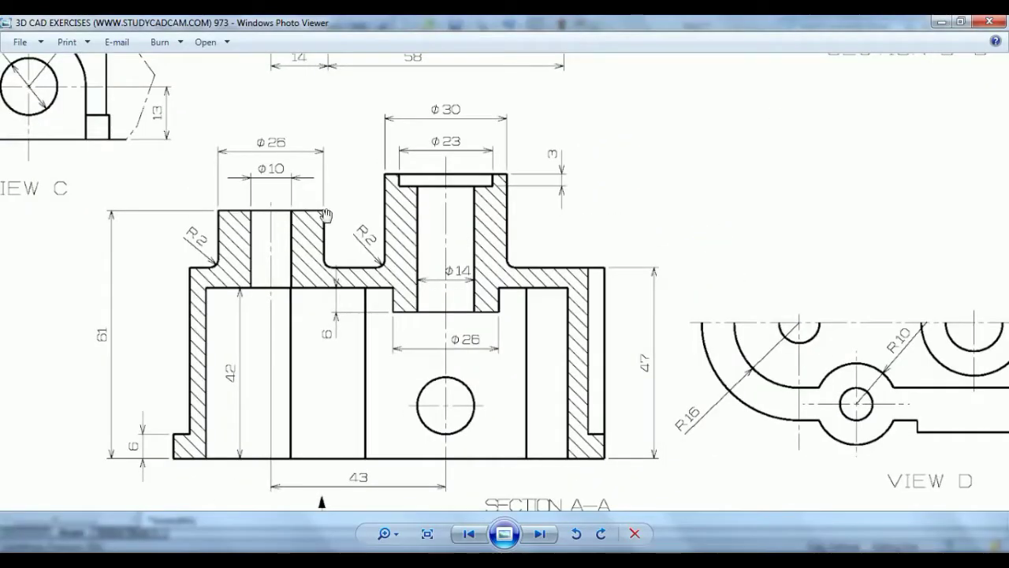
Look up the second boss in the drawing and sketch a circle of about 10.7 mm radius on the housing's top face, centred on the rounded end
left_click_drag(405, 162, 412, 329)
left_click_drag(245, 56, 298, 184)
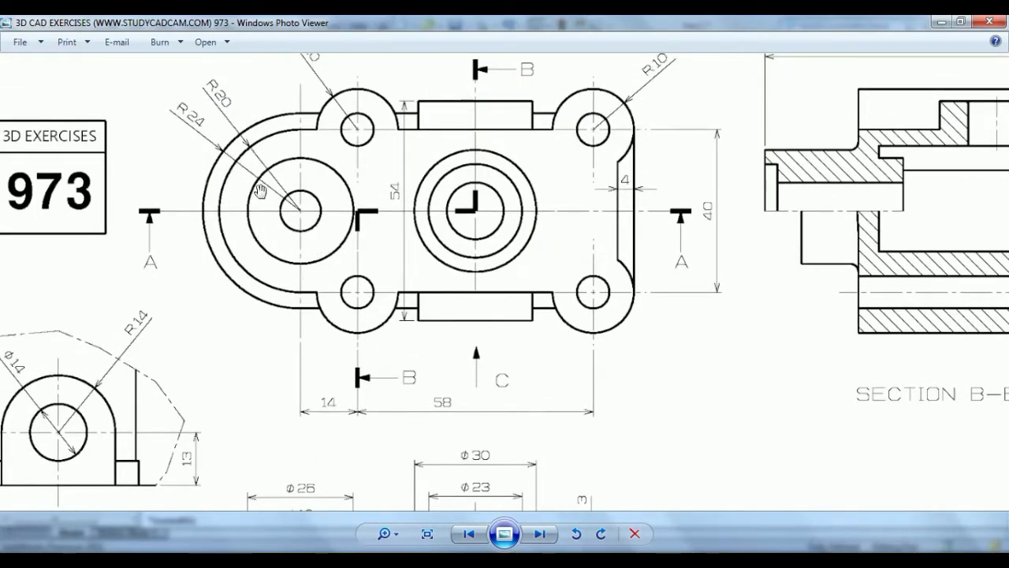
mouse_move(385, 463)
left_mouse_down()
mouse_move(399, 265)
mouse_move(383, 274)
left_mouse_up()
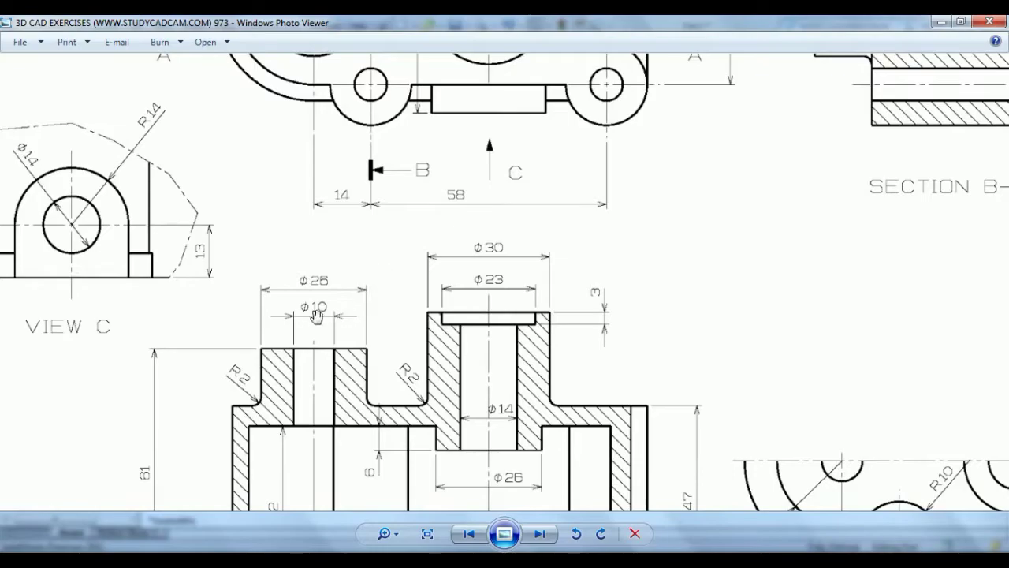
left_click_drag(348, 441, 367, 316)
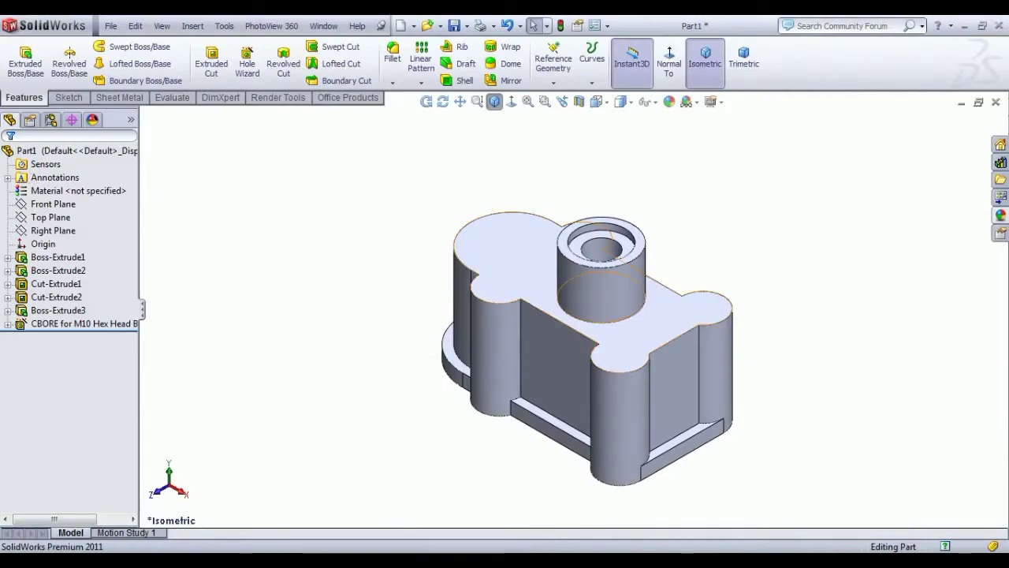
left_click(512, 268)
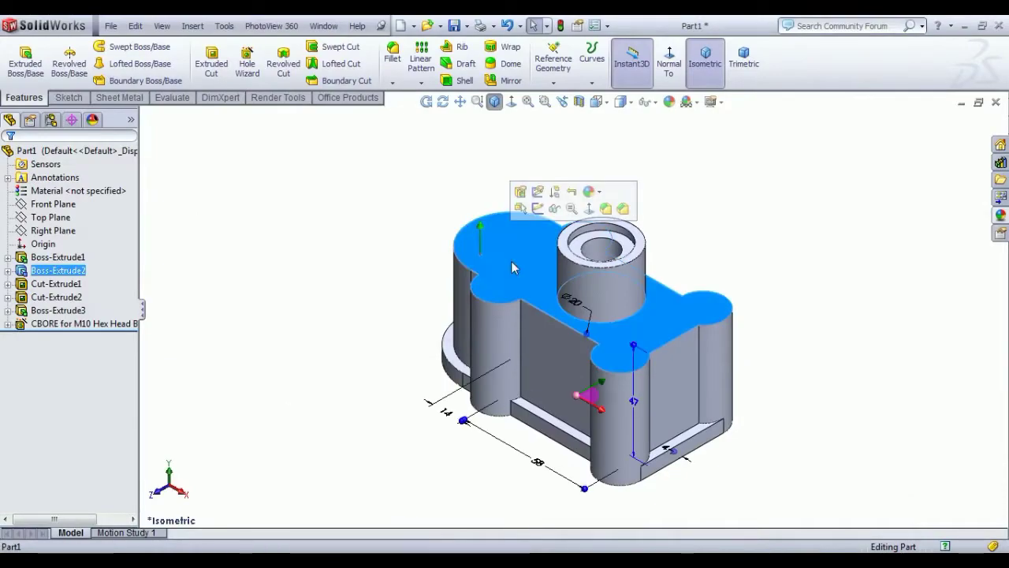
left_click(537, 209)
left_click(573, 67)
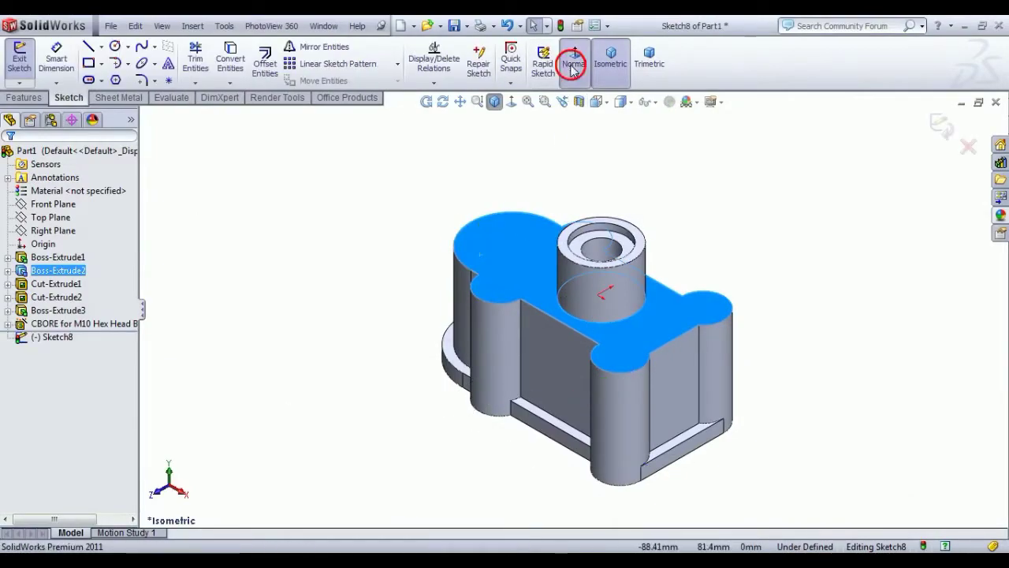
left_click(115, 45)
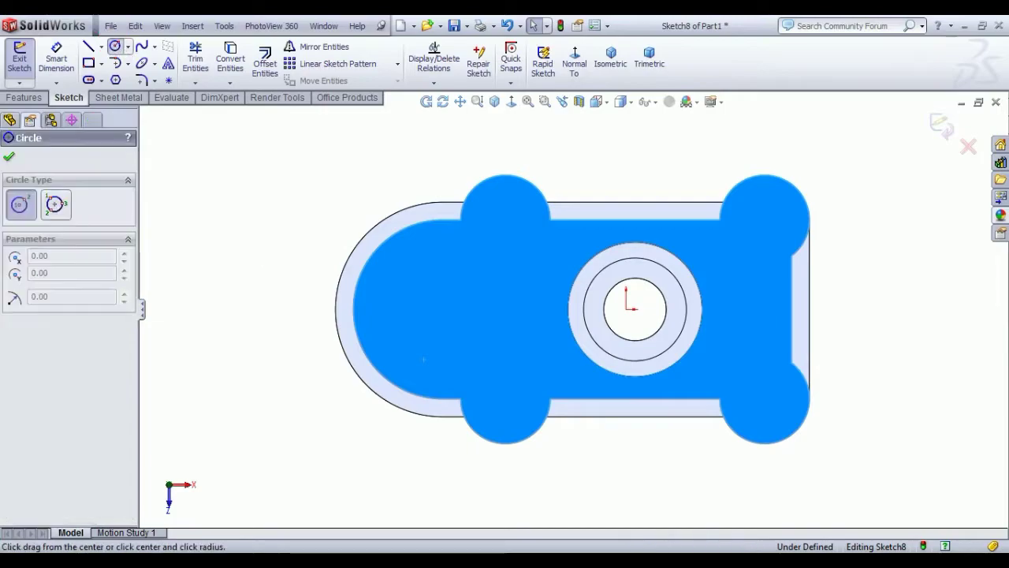
left_click(443, 310)
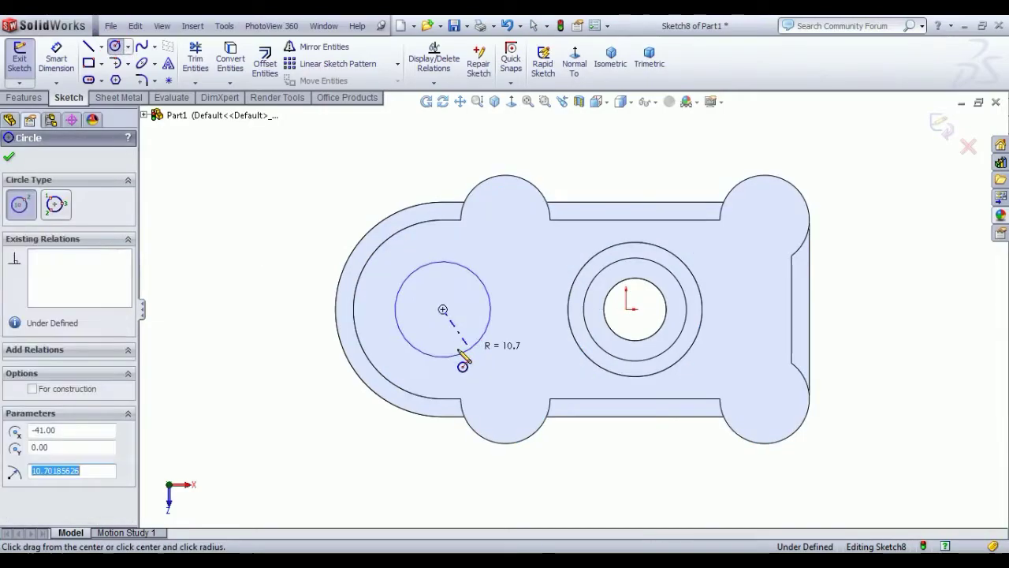
left_click(463, 365)
Dimension the circle at the rounded end with a diameter of 26 mm
left_click(56, 57)
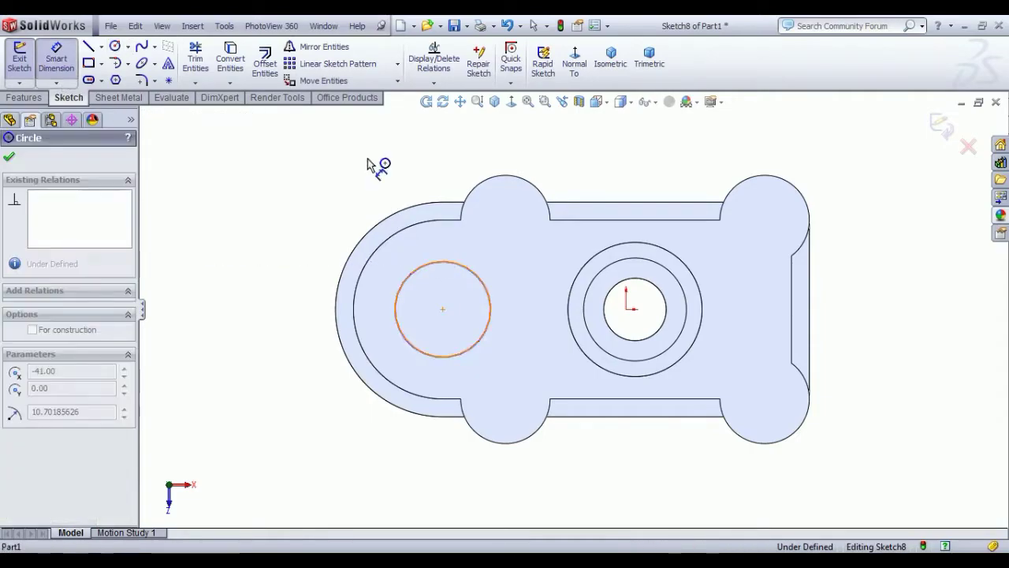
left_click(425, 264)
left_click(441, 173)
type("26")
key("Return")
right_click(247, 197)
left_click(338, 201)
Look up the heights in the section drawing and extrude the 26 mm circle upward by 61-47 mm, merged with the body
left_click(323, 544)
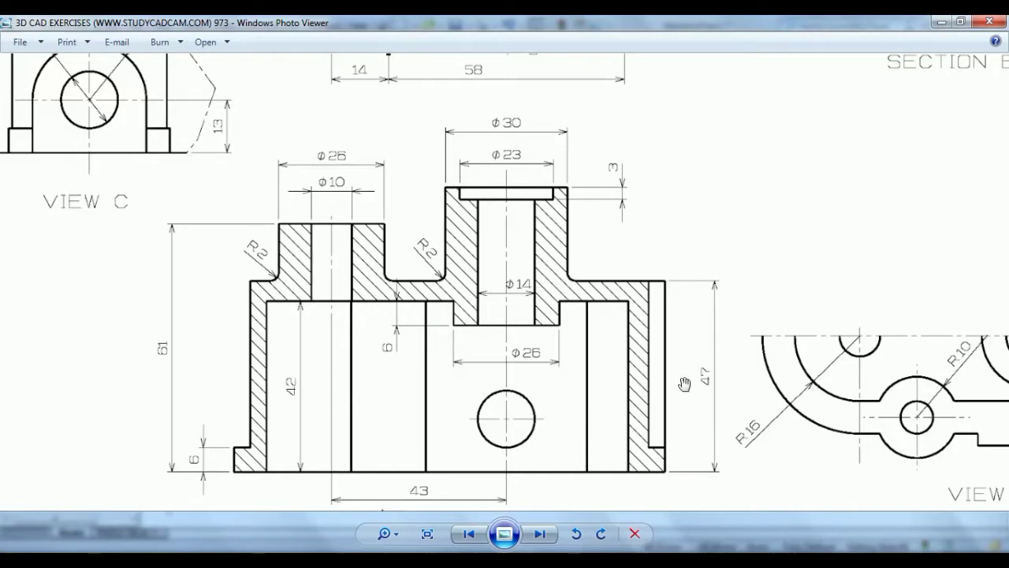
left_click(323, 551)
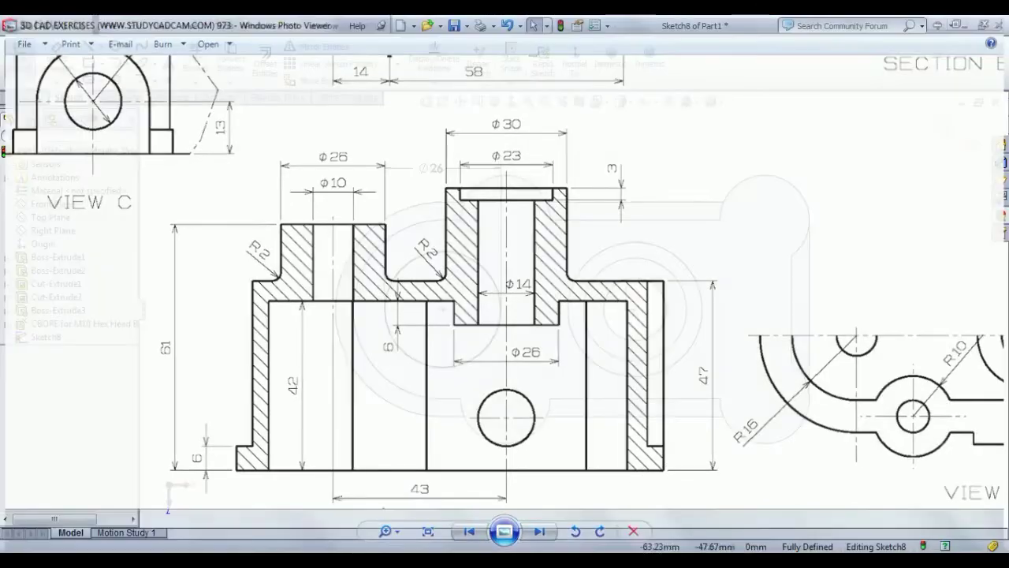
left_click(21, 76)
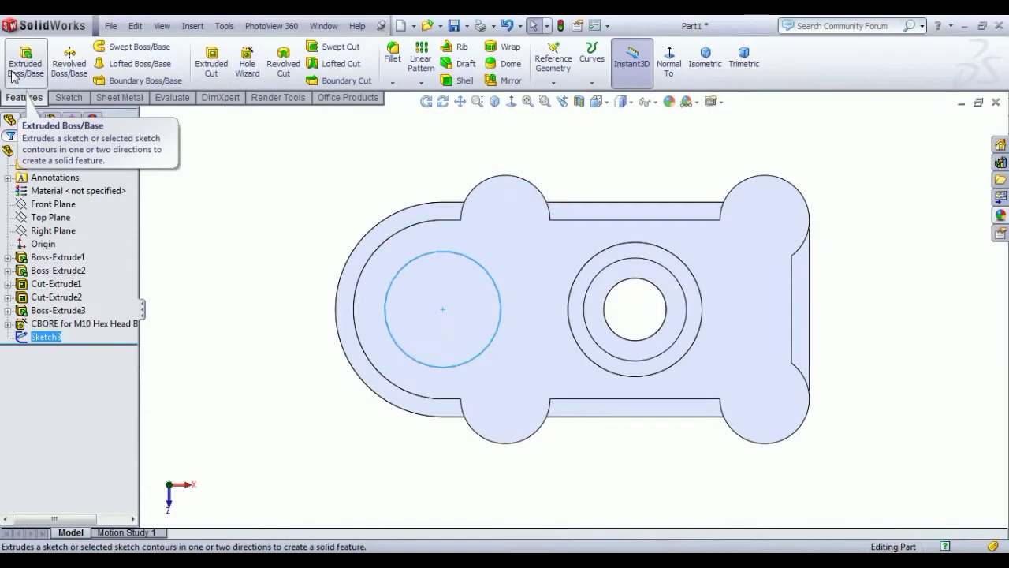
left_click(26, 68)
left_click(705, 60)
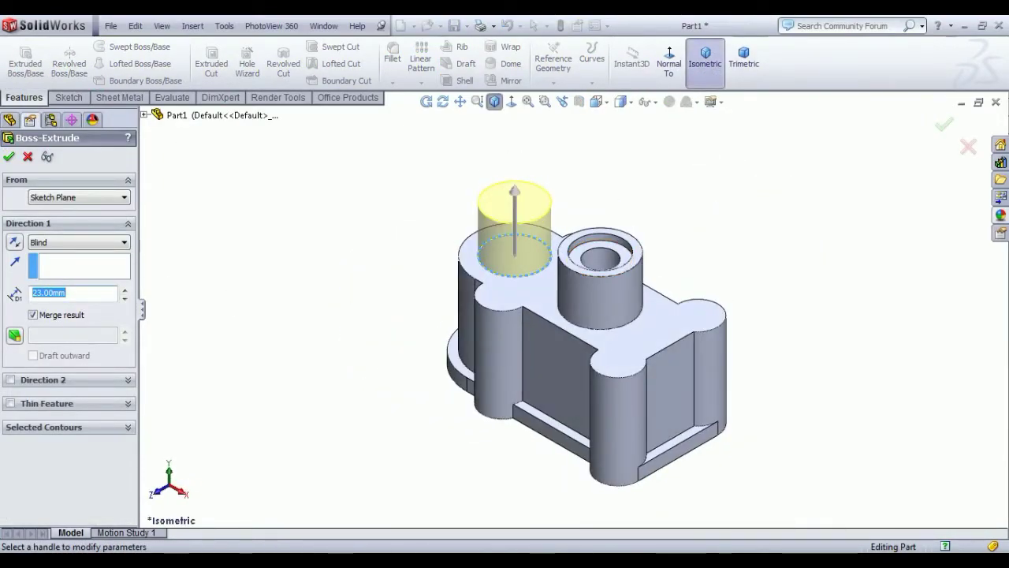
type("61")
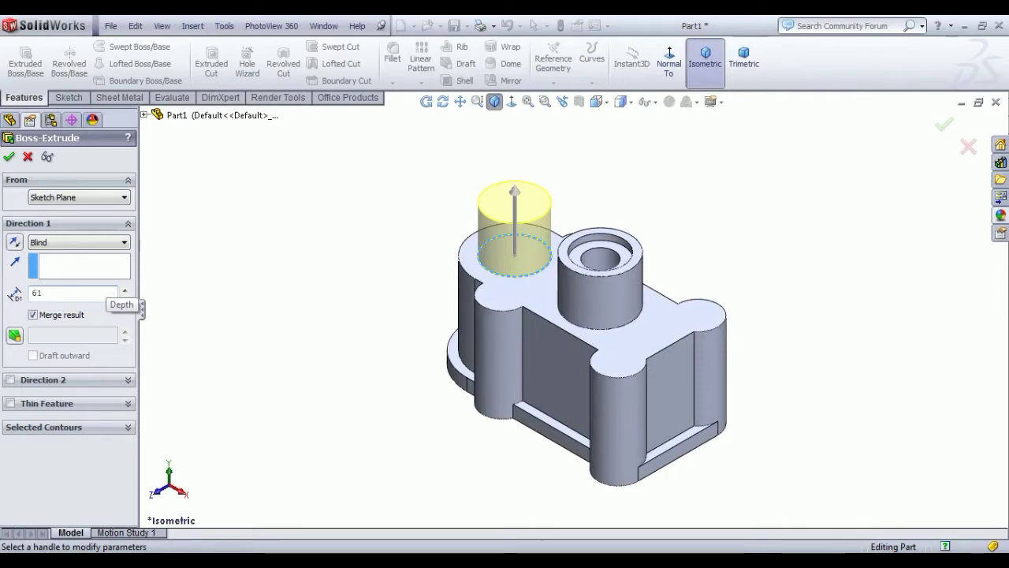
type("-47")
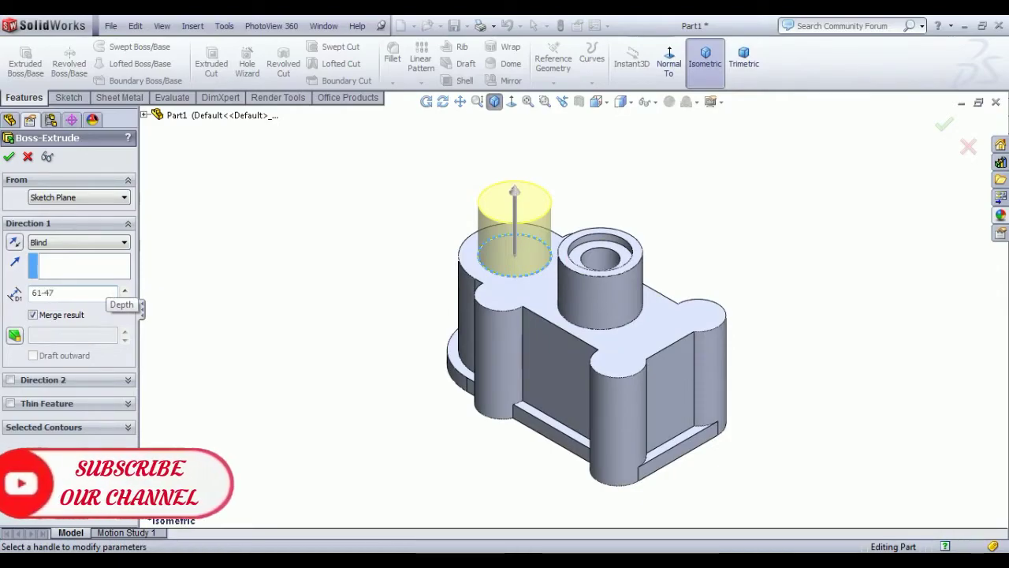
key("Return")
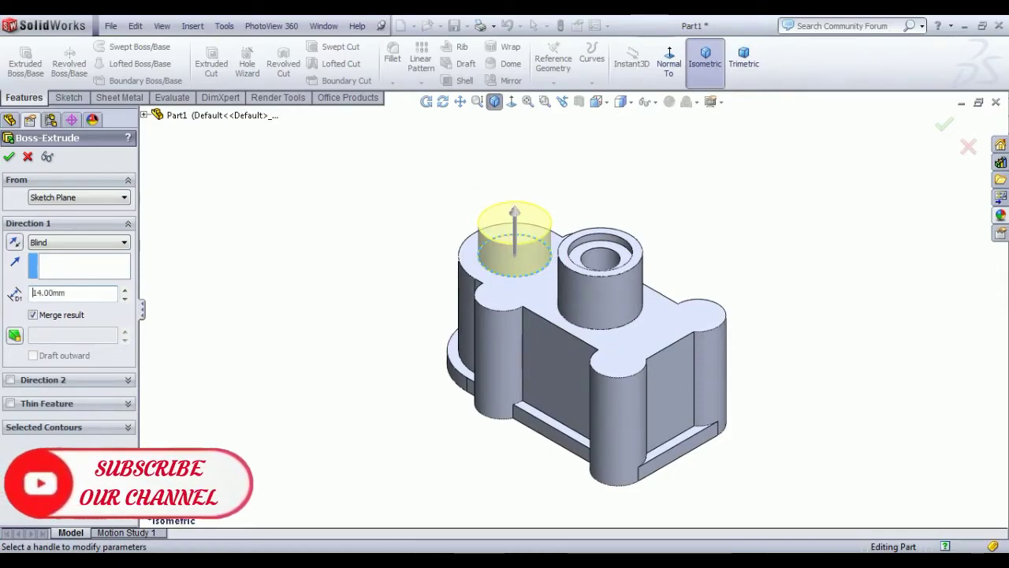
left_click(9, 156)
Check the drawing and sketch a concentric circle of about 9.8 mm radius on the new boss's top face
middle_click_drag(607, 300, 660, 320)
key("alt+Tab")
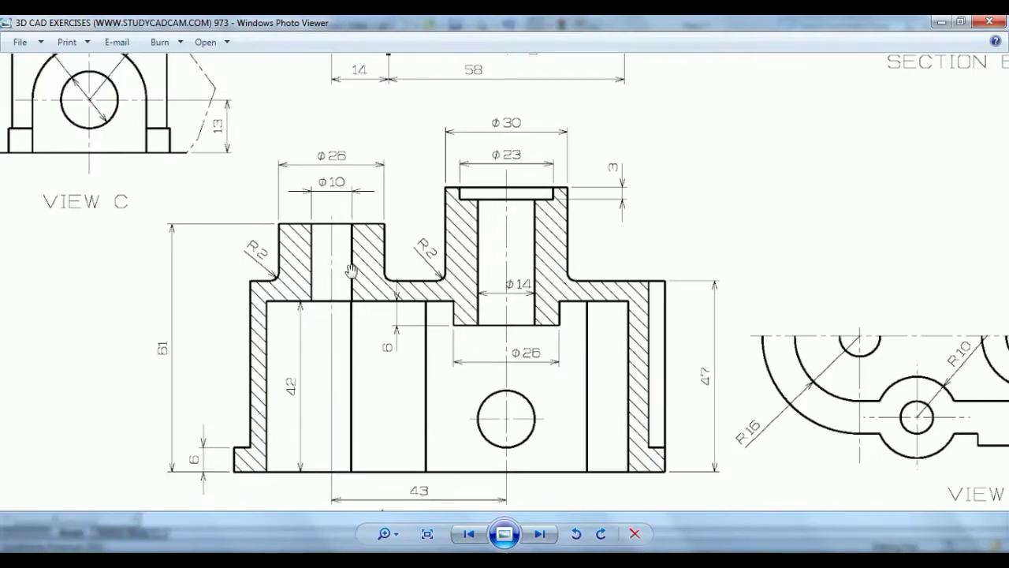
key("alt+Tab")
middle_click_drag(361, 275, 303, 327)
left_click(496, 271)
left_click(551, 224)
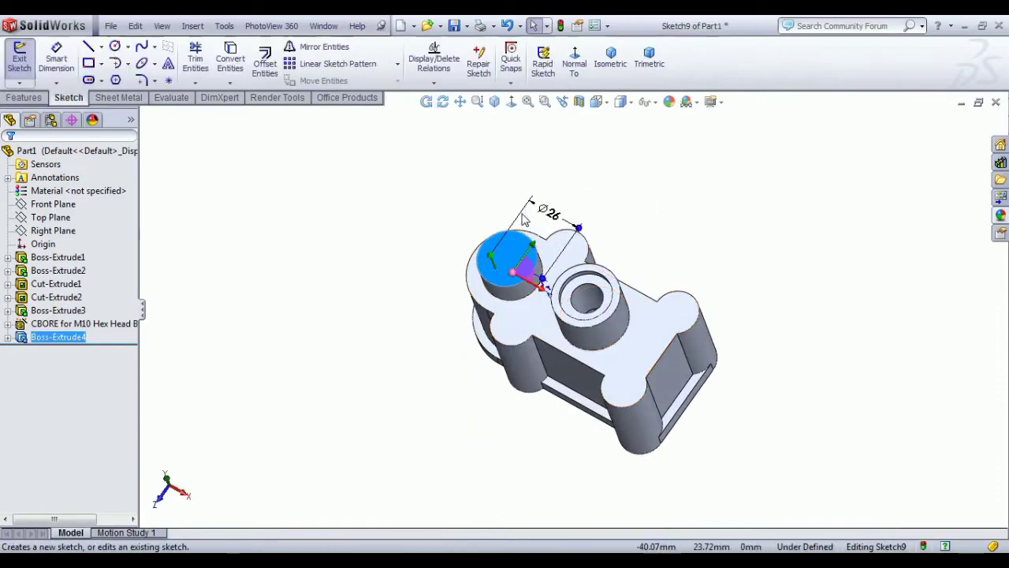
left_click(62, 64)
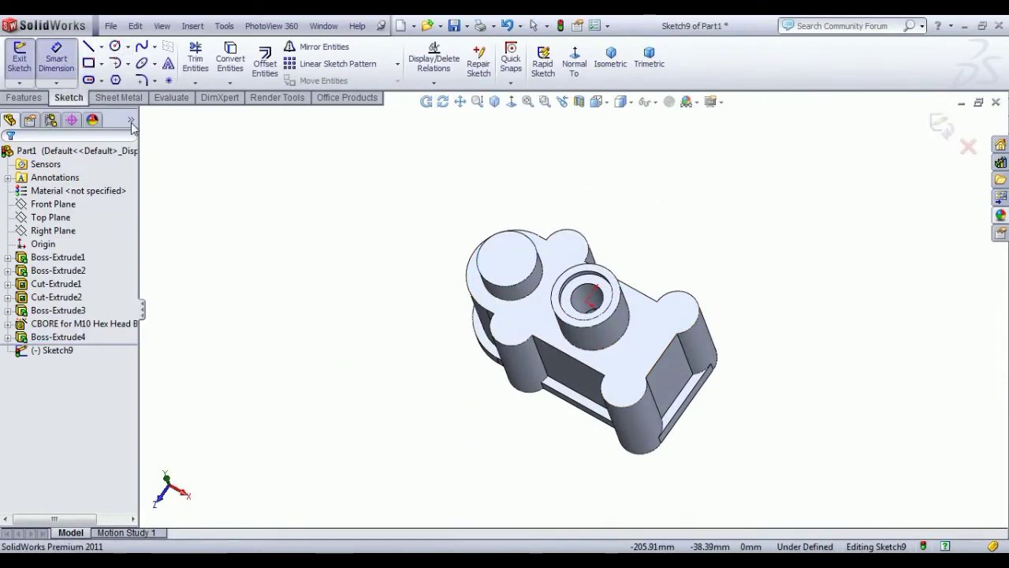
left_click(116, 47)
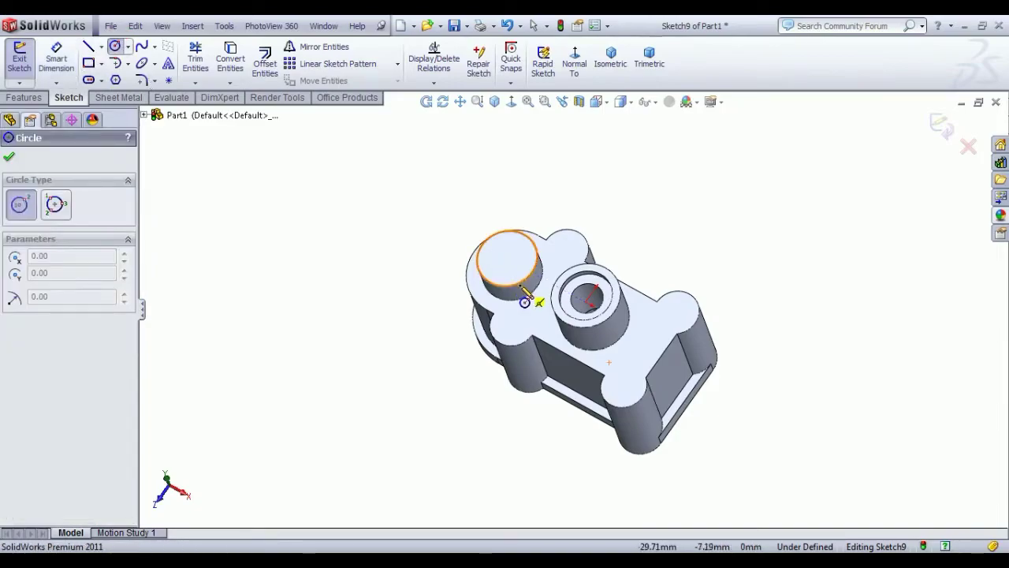
left_click(506, 259)
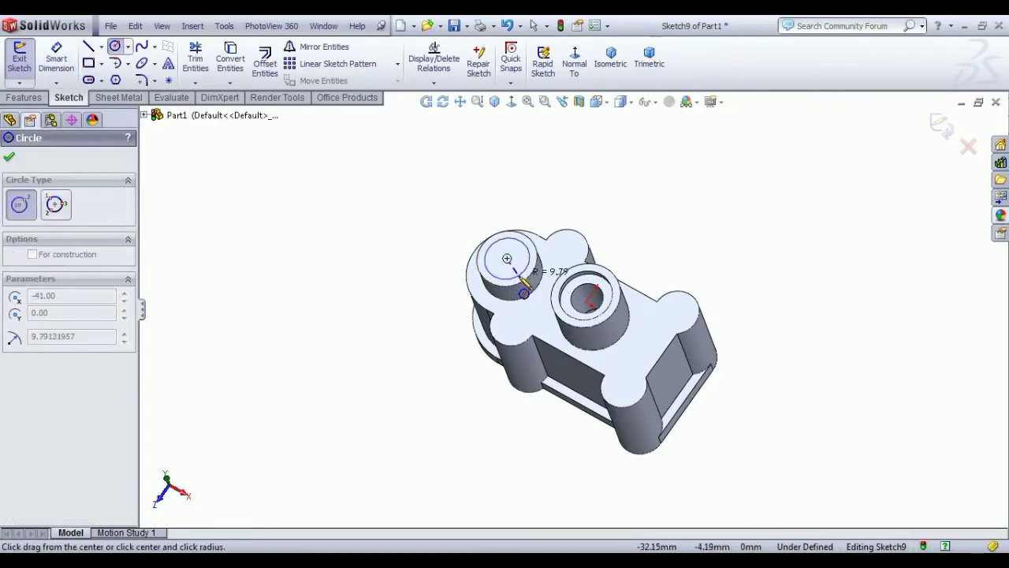
left_click(523, 275)
right_click(392, 228)
left_click(424, 240)
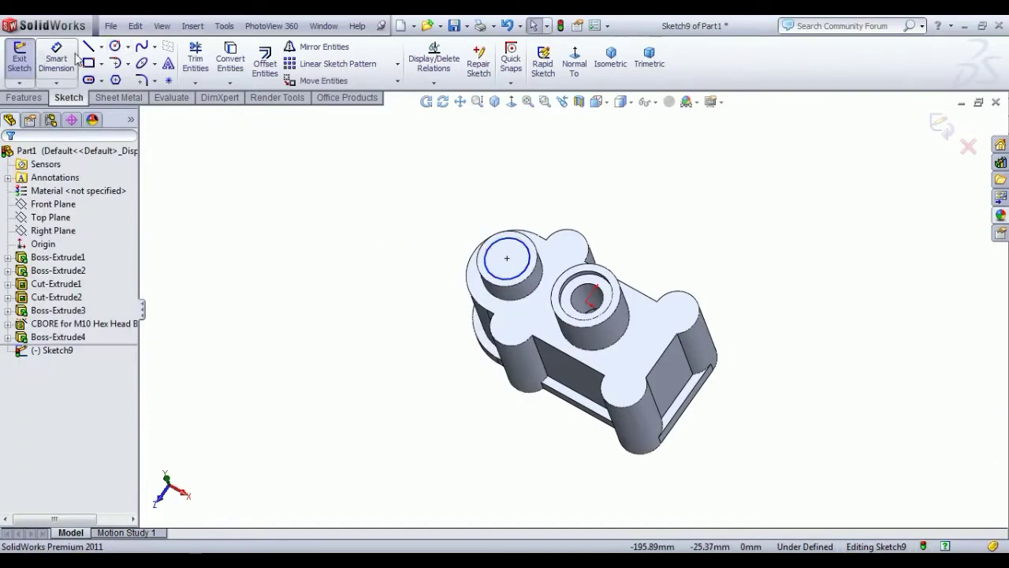
Dimension the circle on the new boss's top face with a diameter of 10 mm
left_click(69, 57)
left_click(495, 239)
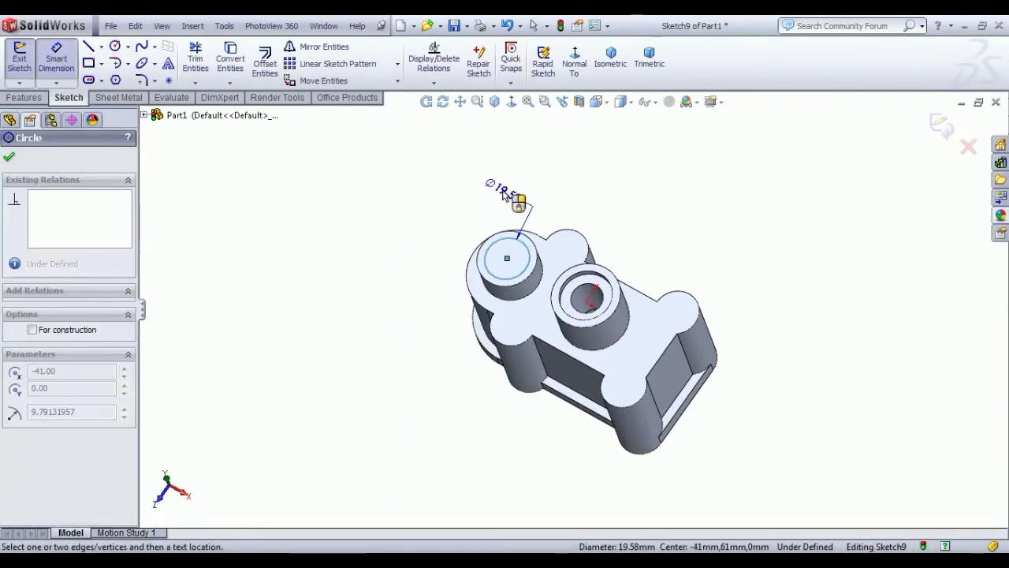
left_click(489, 189)
type("10")
key("Return")
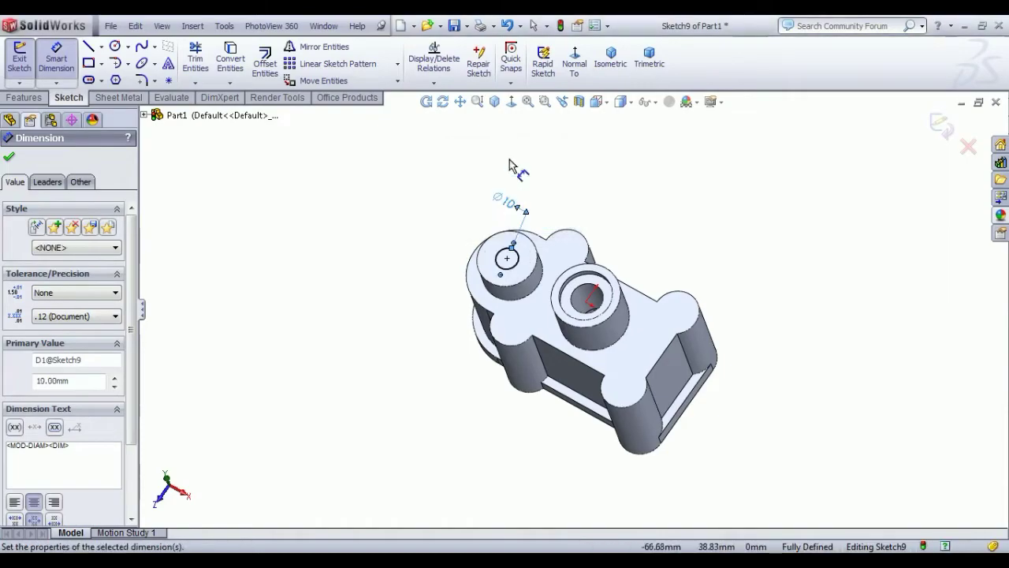
right_click(268, 223)
left_click(337, 236)
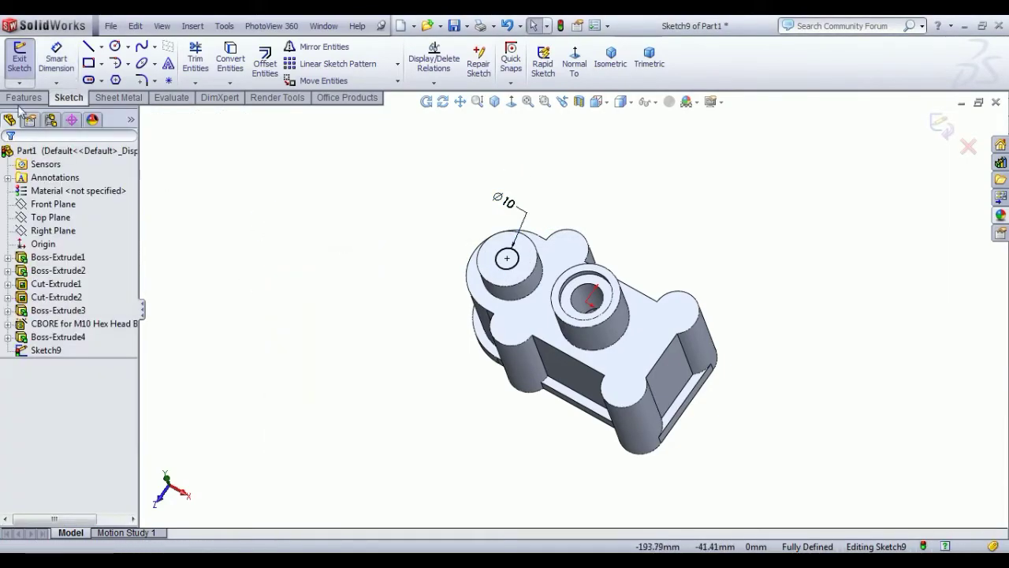
Cut the 10 mm circle through the smaller top boss up to the inner floor face of the cavity
left_click(19, 59)
left_click(211, 62)
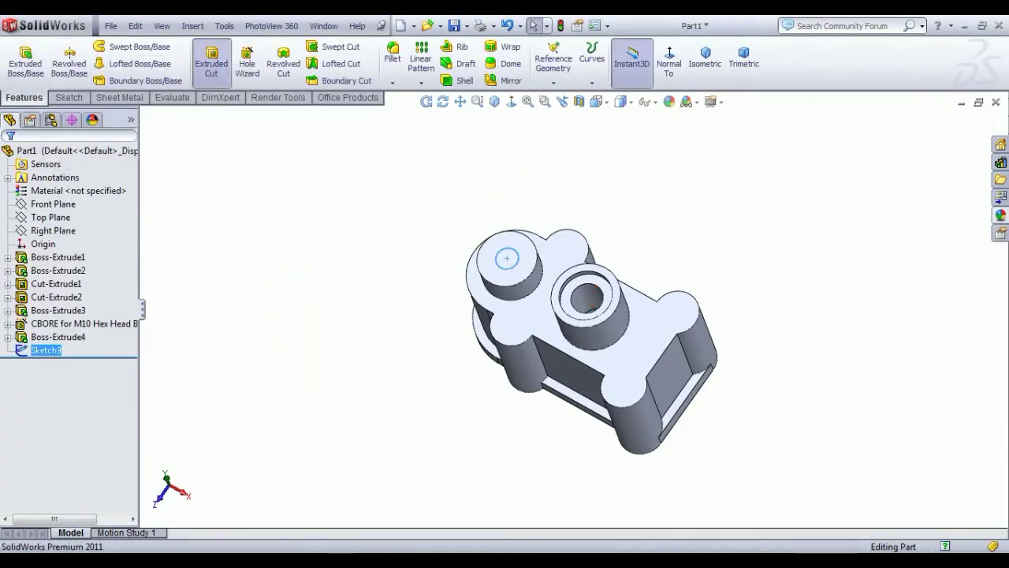
middle_click_drag(409, 315, 426, 126)
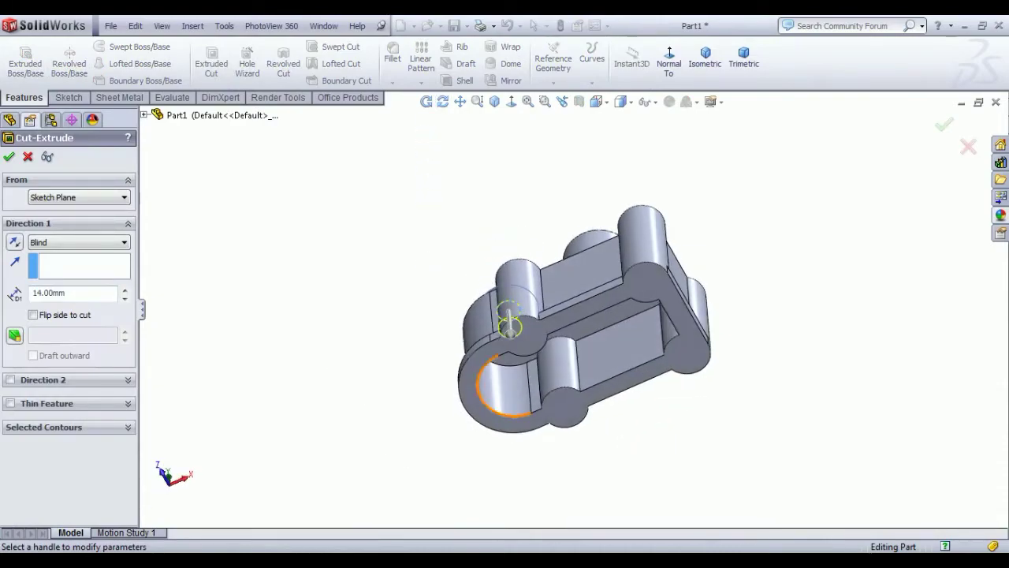
middle_click_drag(513, 413, 544, 318)
left_click(544, 319)
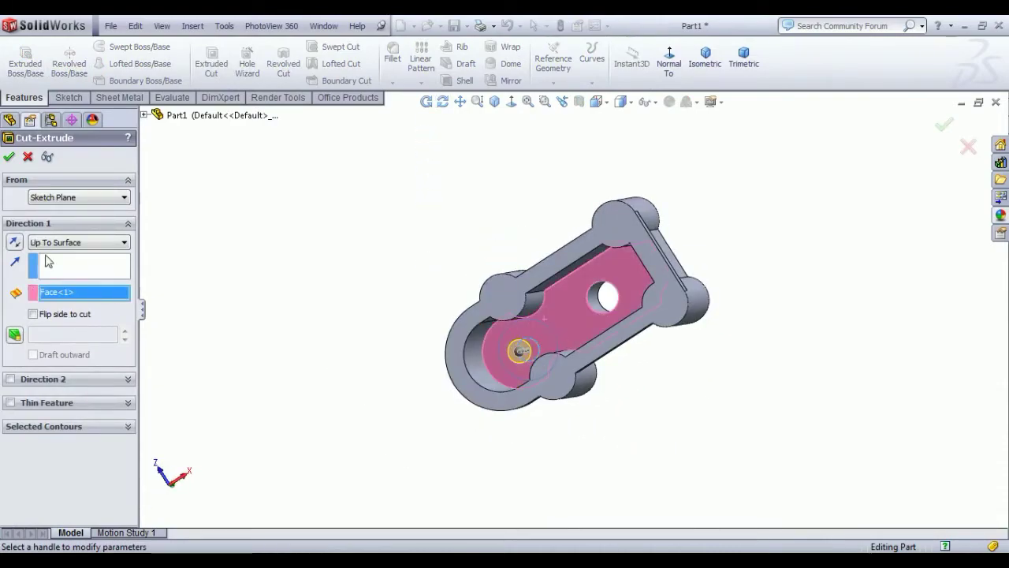
left_click(9, 157)
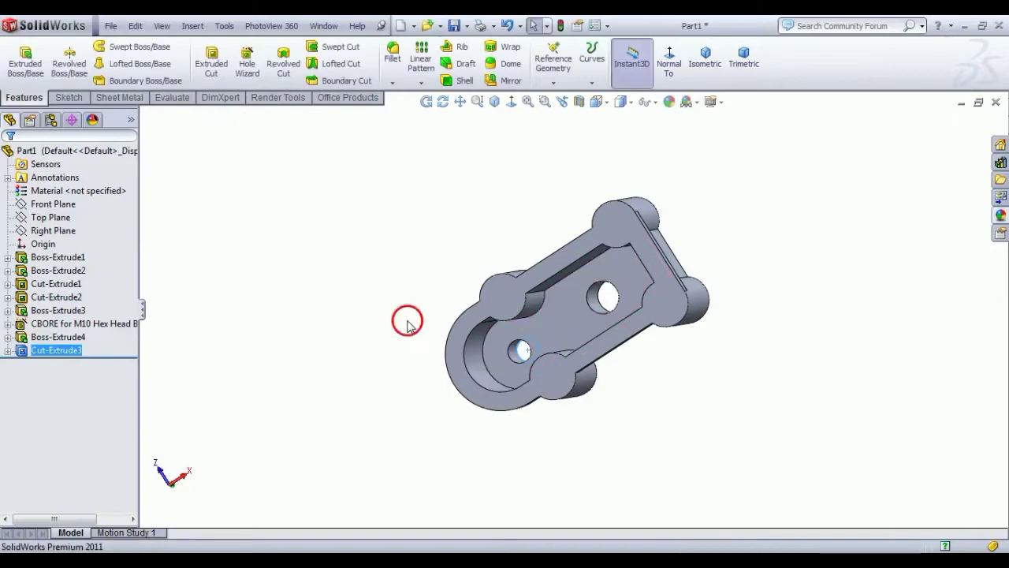
middle_click_drag(469, 366, 462, 433)
left_click(704, 60)
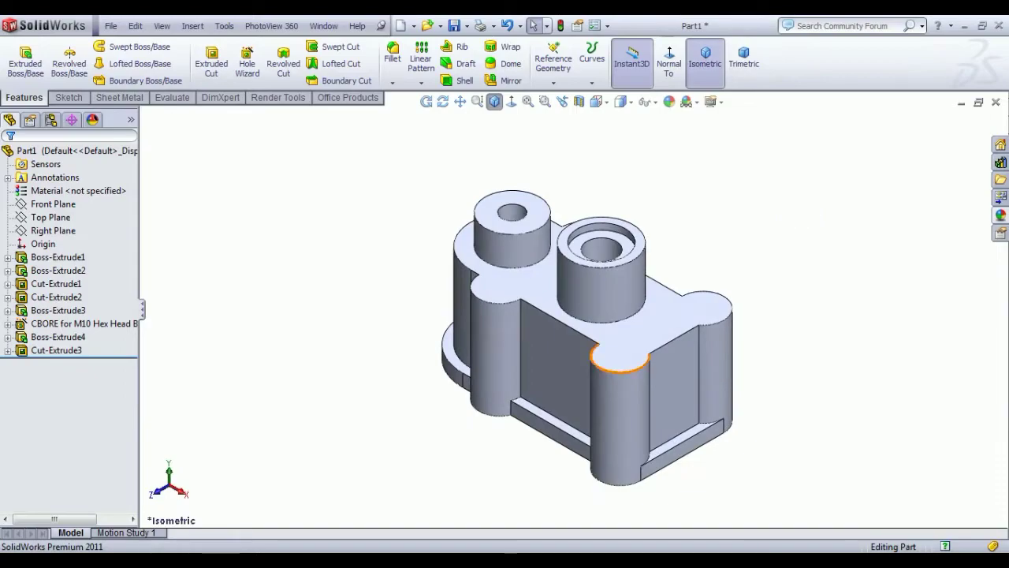
Look up view C in the exercise drawing and open a sketch on the flat side face between the corner pillars, viewed face-on
key("alt+Tab")
left_click_drag(516, 301, 12, 448)
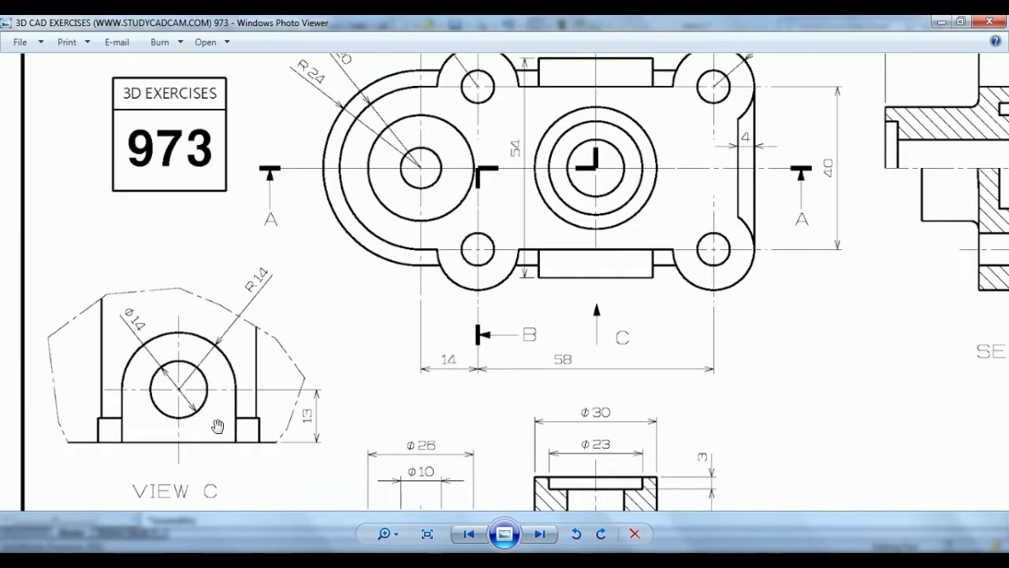
left_click_drag(217, 425, 21, 524)
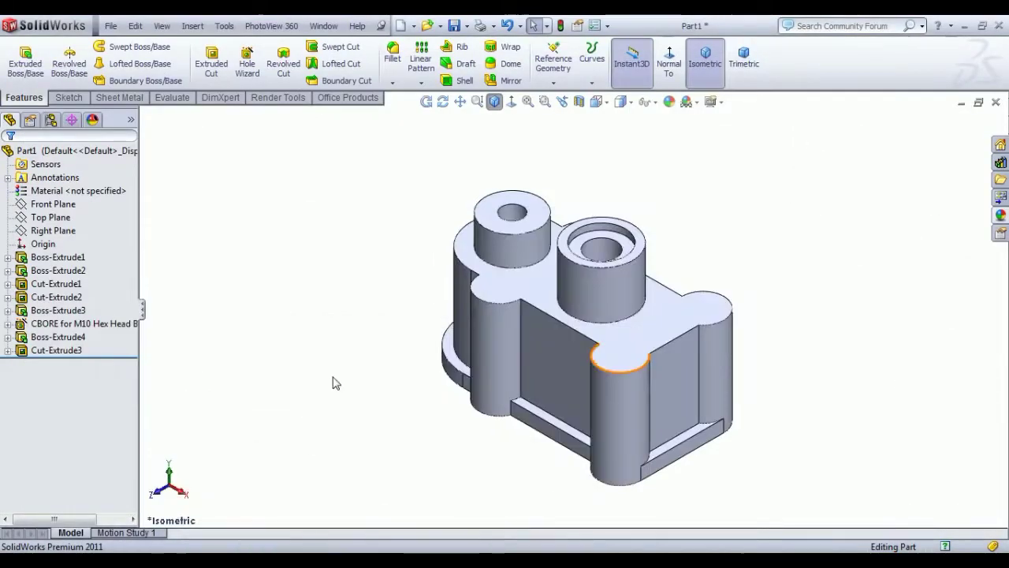
left_click(544, 376)
left_click(603, 327)
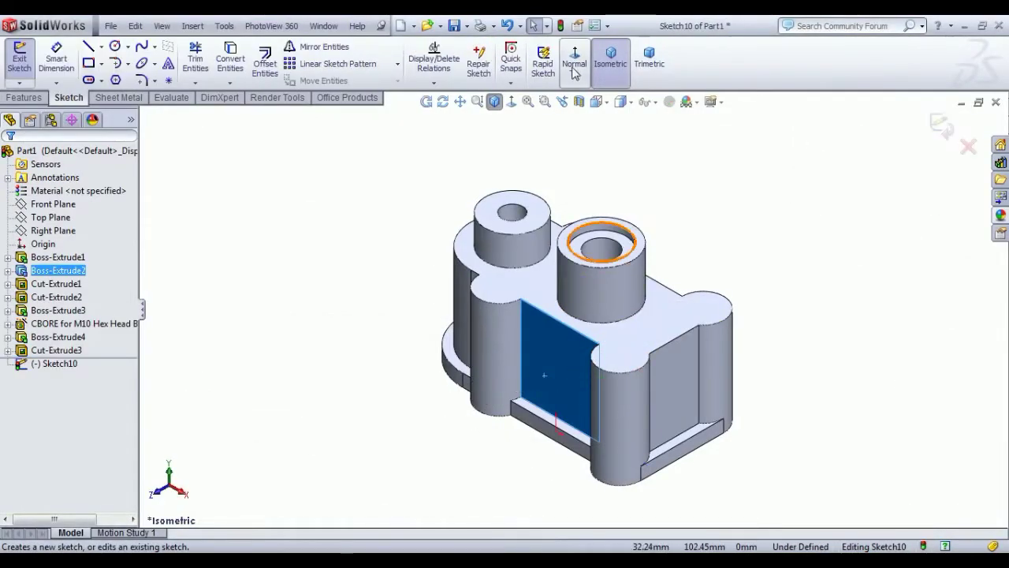
left_click(574, 63)
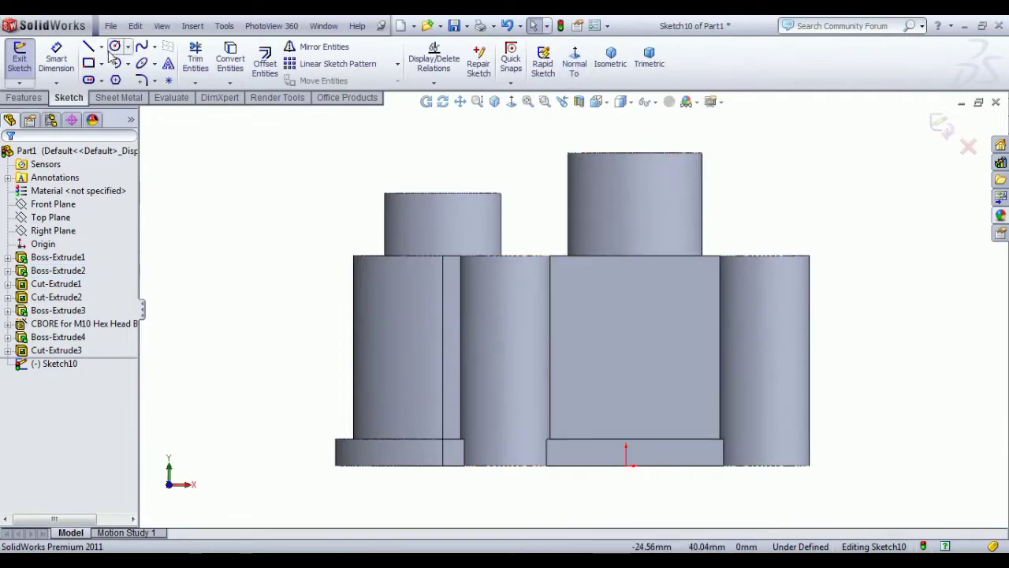
Sketch a closed arch profile standing on the part's bottom edge, with straight sides about 16 mm high and a tangent arc of about 8.4 mm radius
left_click(92, 47)
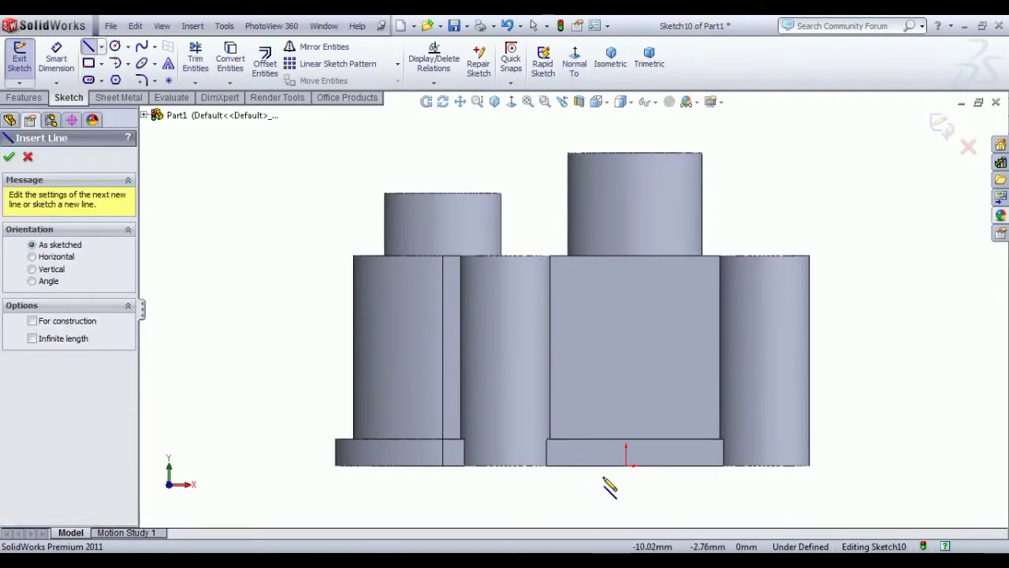
left_click(671, 465)
left_click(597, 465)
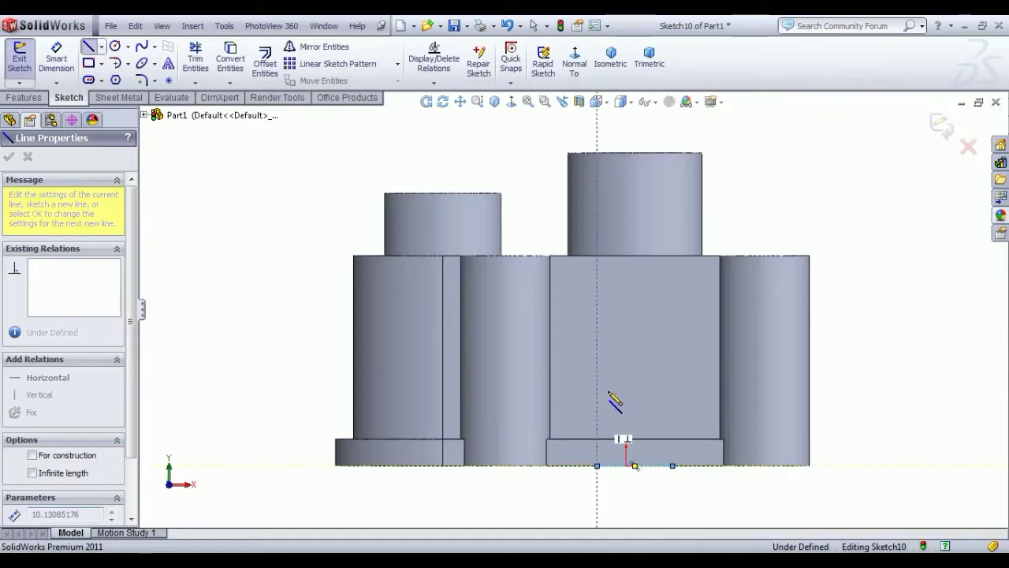
left_click(596, 393)
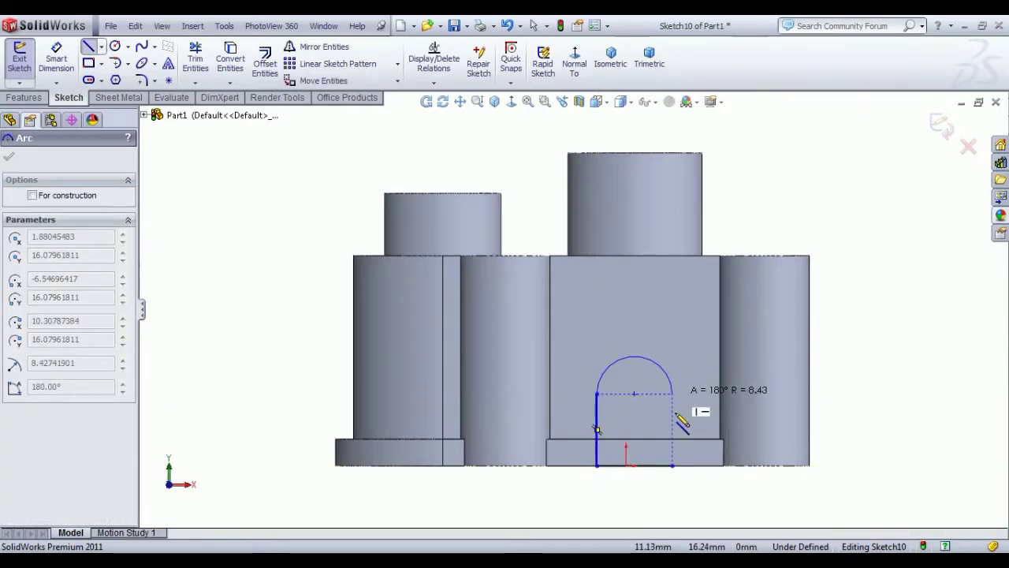
left_click(673, 394)
left_click(673, 465)
right_click(858, 284)
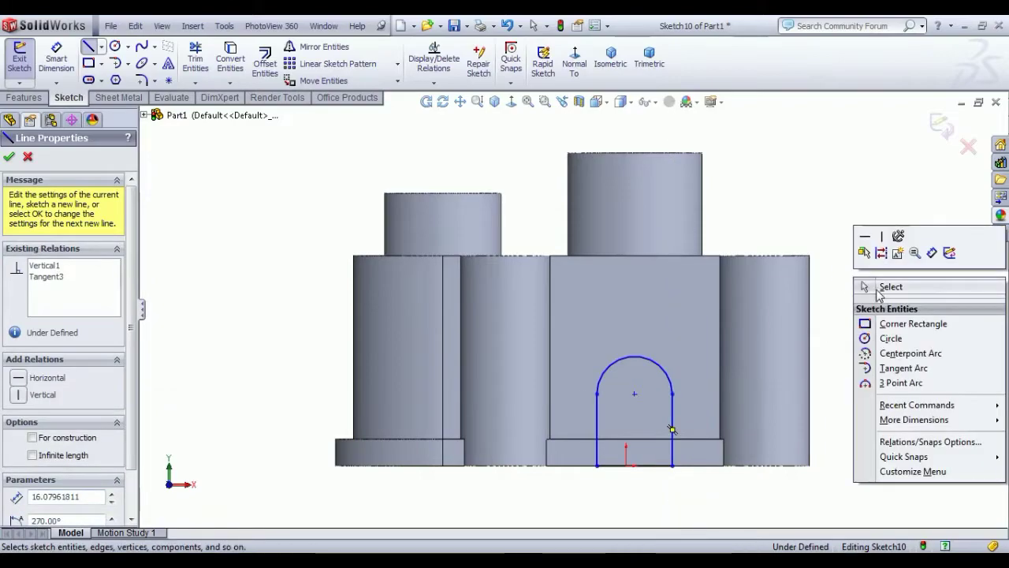
left_click(889, 287)
Draw a vertical centerline from the middle of the taller boss's top edge down to the midpoint of the arch's base line
left_click(101, 47)
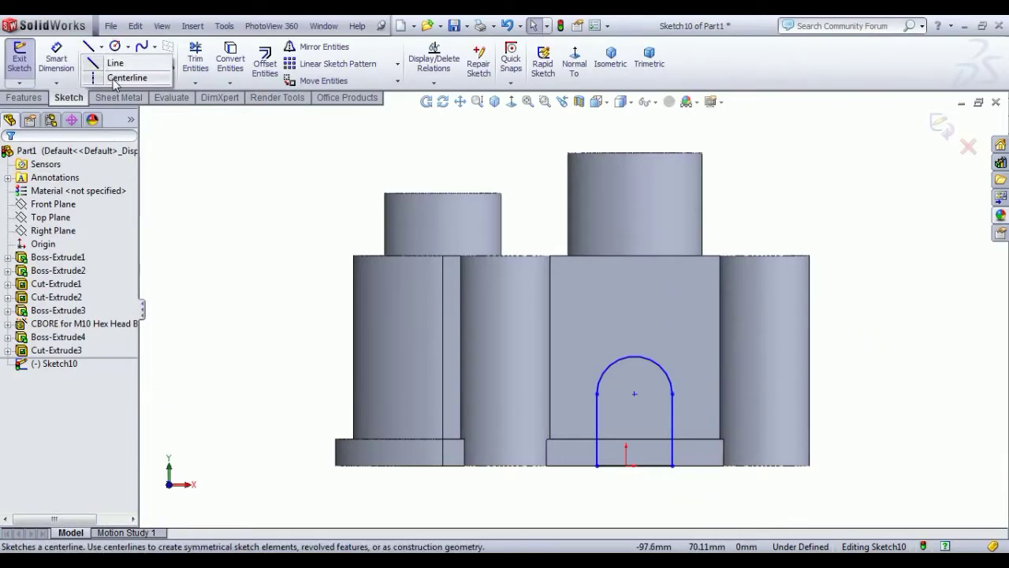
left_click(126, 77)
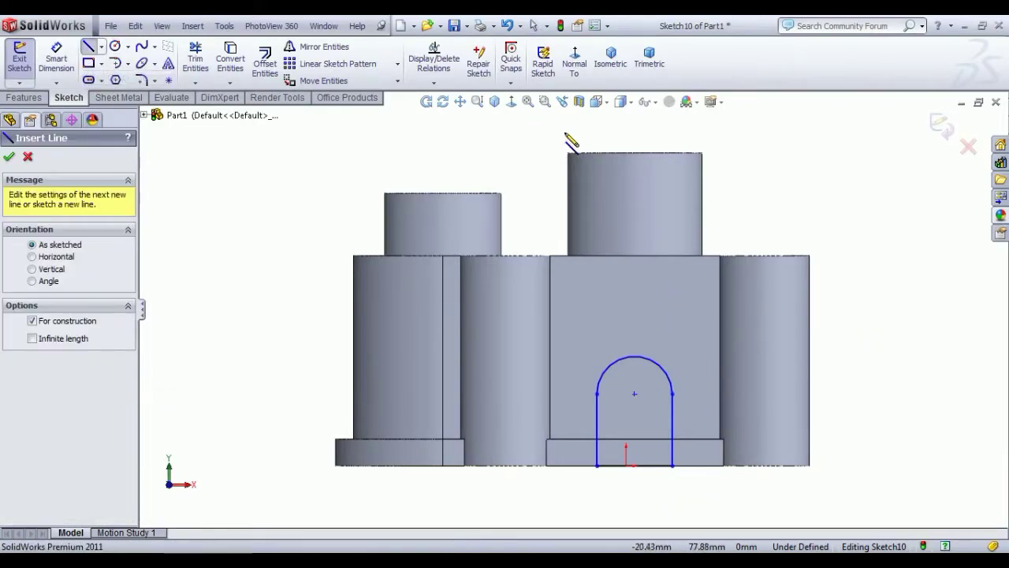
left_click(634, 151)
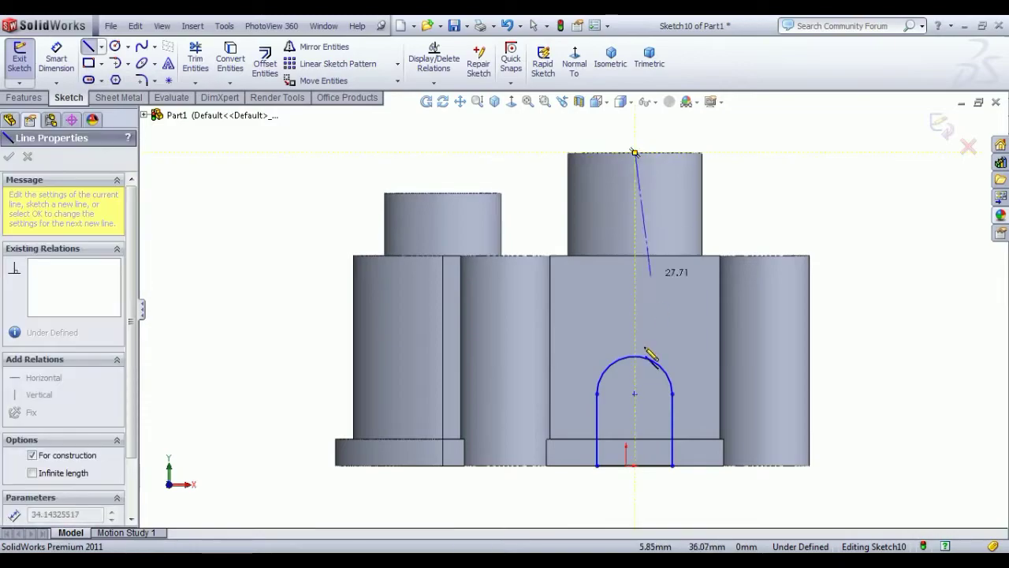
left_click(635, 465)
right_click(845, 162)
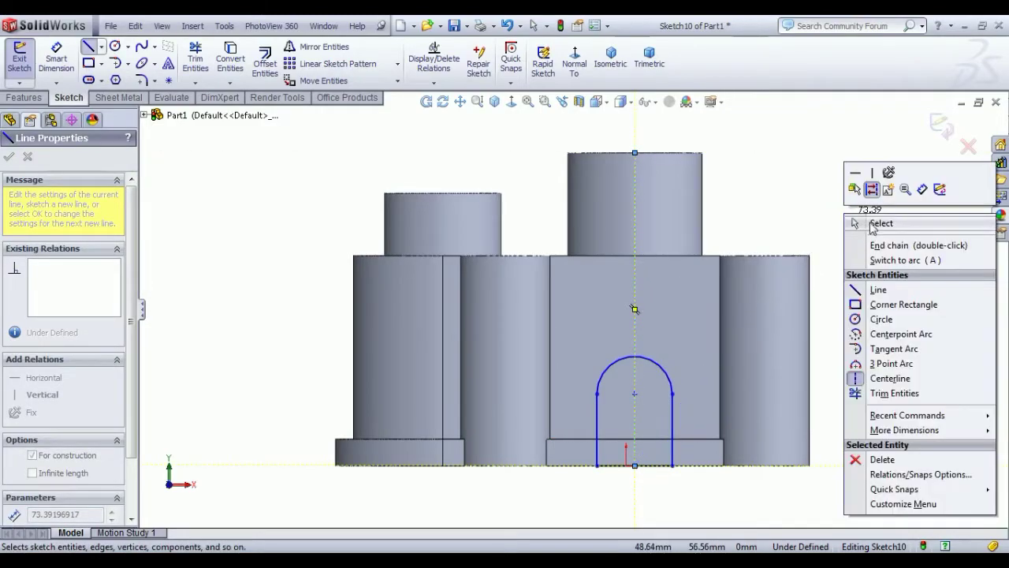
left_click(875, 220)
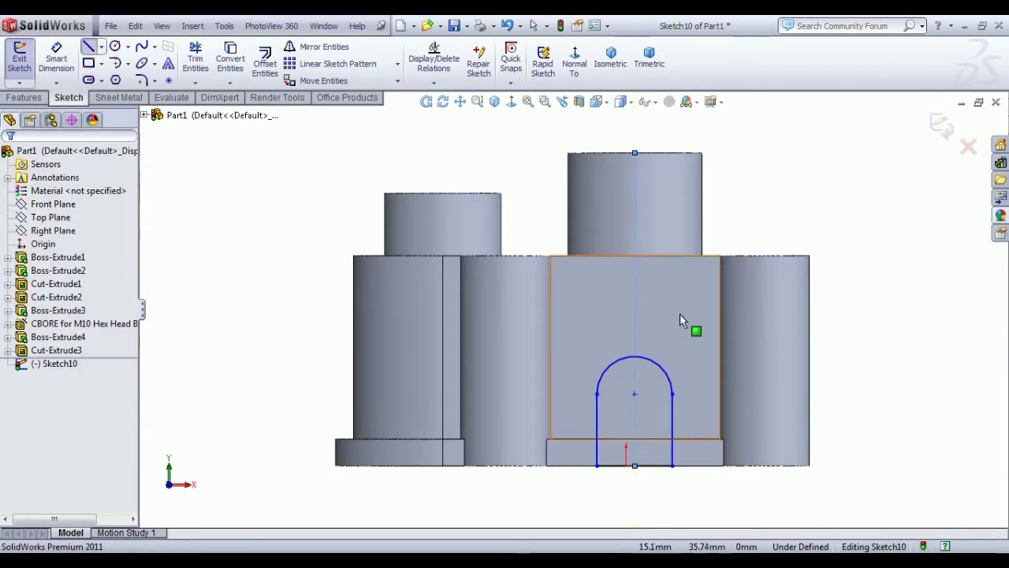
left_click(636, 337)
key("Escape")
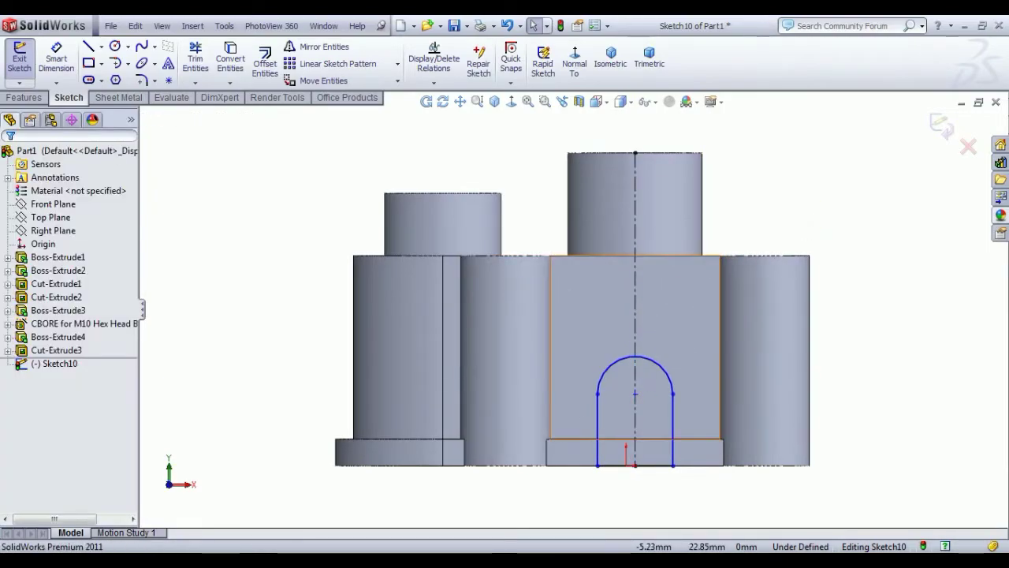
Check view C in the drawing and dimension the arch's arc with a radius of 14 mm
key("alt+Tab")
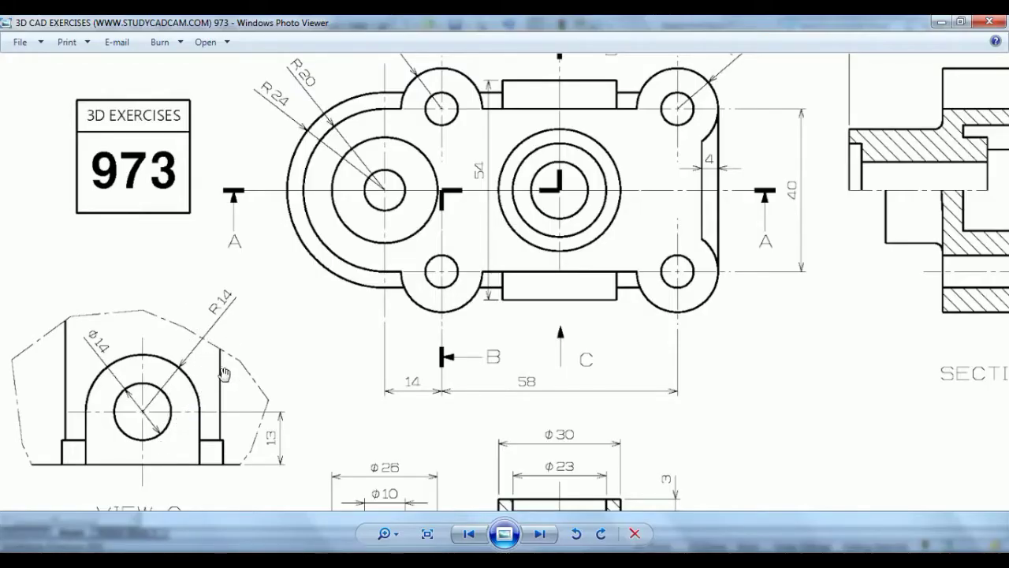
key("alt+Tab")
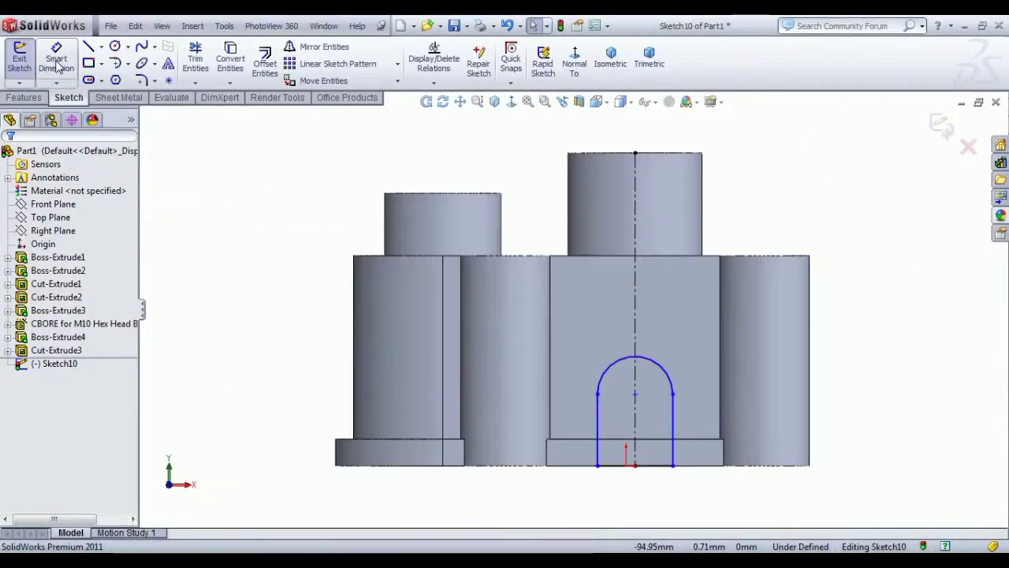
left_click(652, 367)
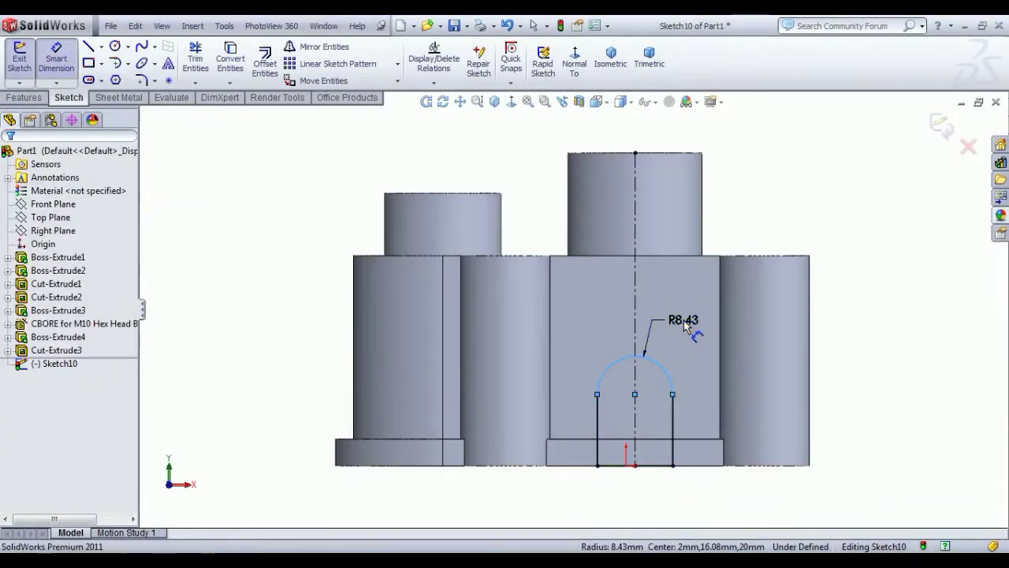
left_click(694, 331)
type("1")
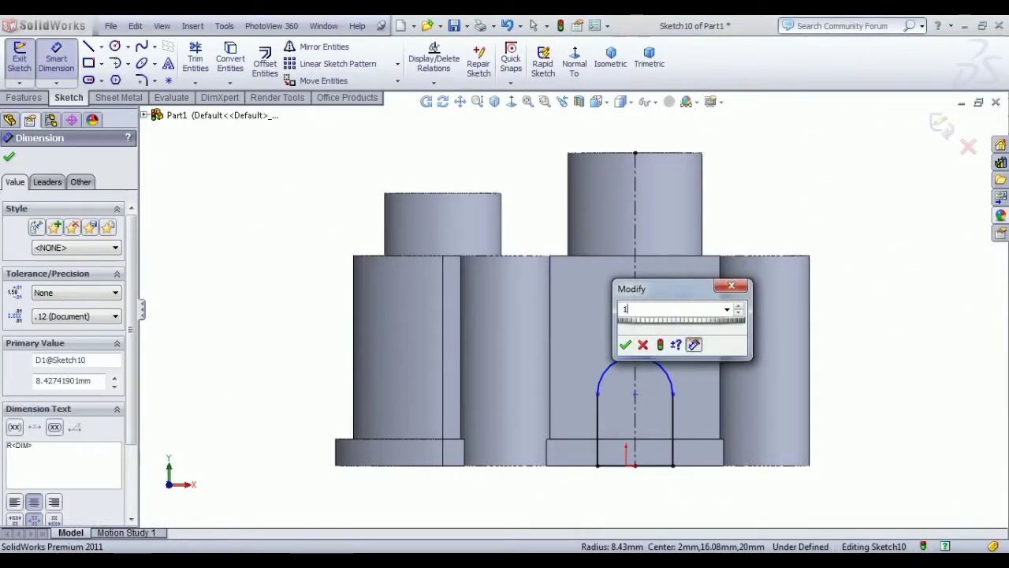
type("4")
key("Return")
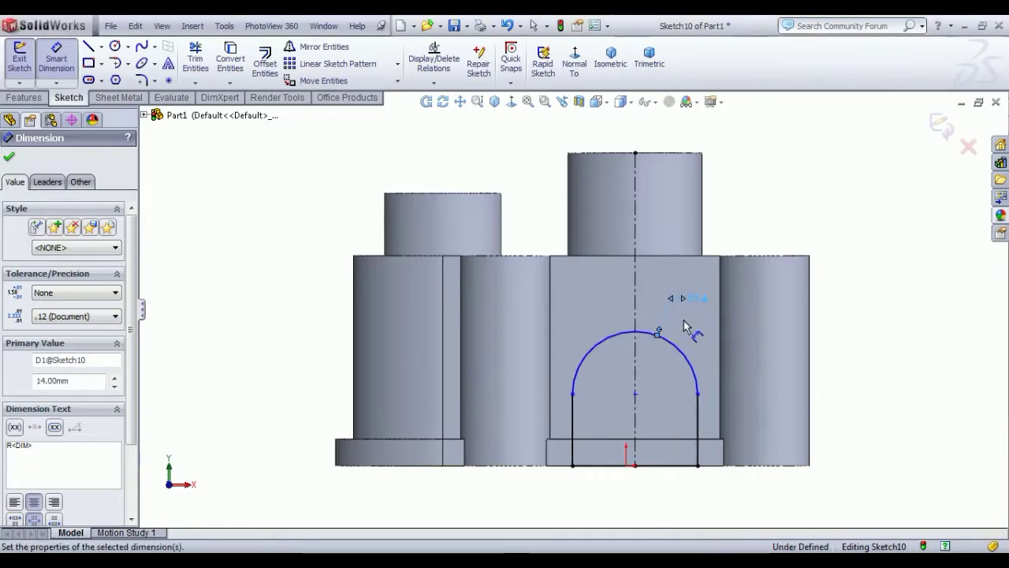
Dimension the arch's straight vertical side with a length of 13 mm
left_click(697, 429)
left_click(837, 426)
type("1")
key("Return")
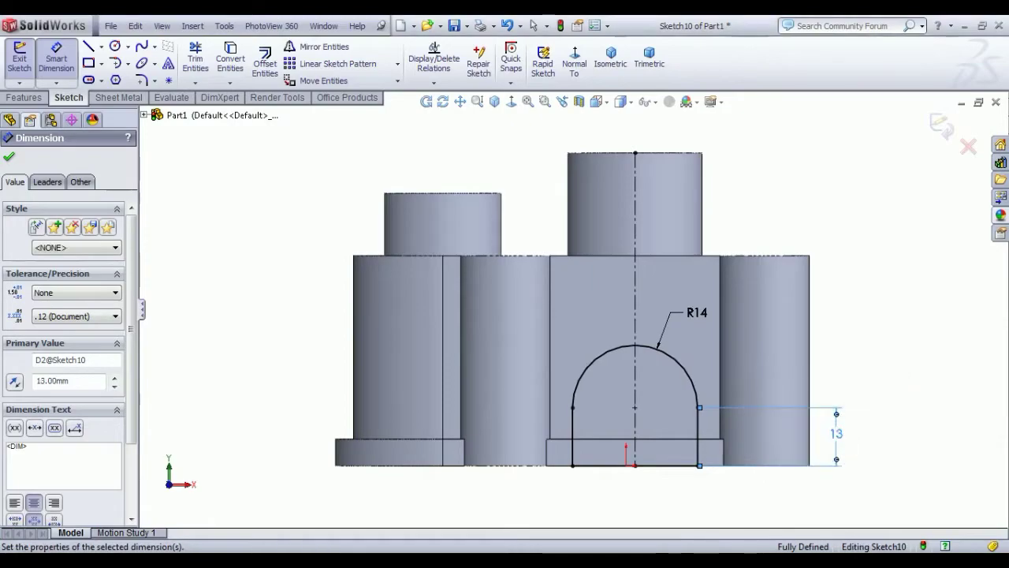
right_click(275, 182)
left_click(314, 190)
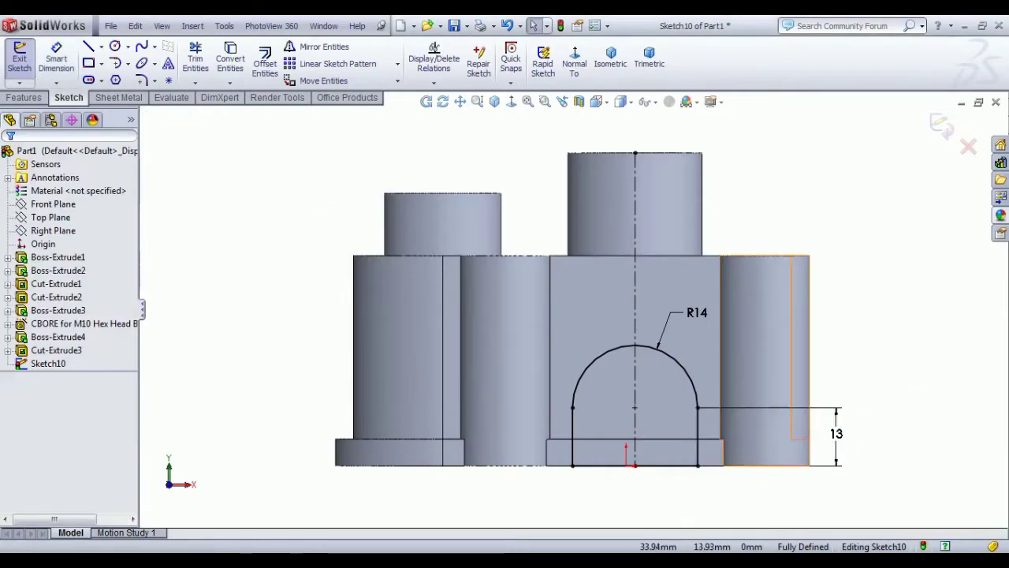
Check the overall width in the drawing and extrude the arch profile 7 mm outward from the side face, merged with the body
middle_click_drag(867, 322, 862, 371)
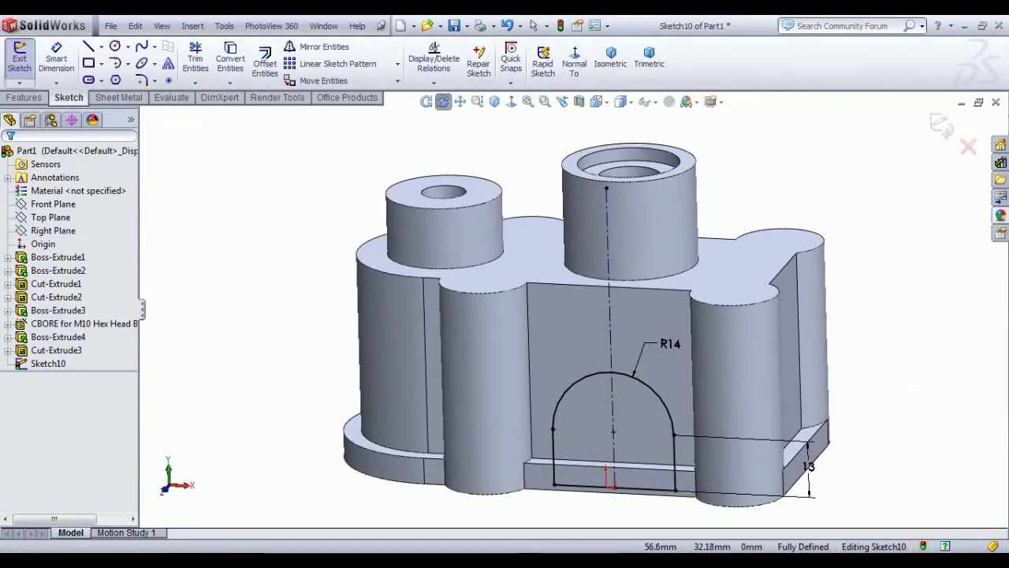
left_click(21, 54)
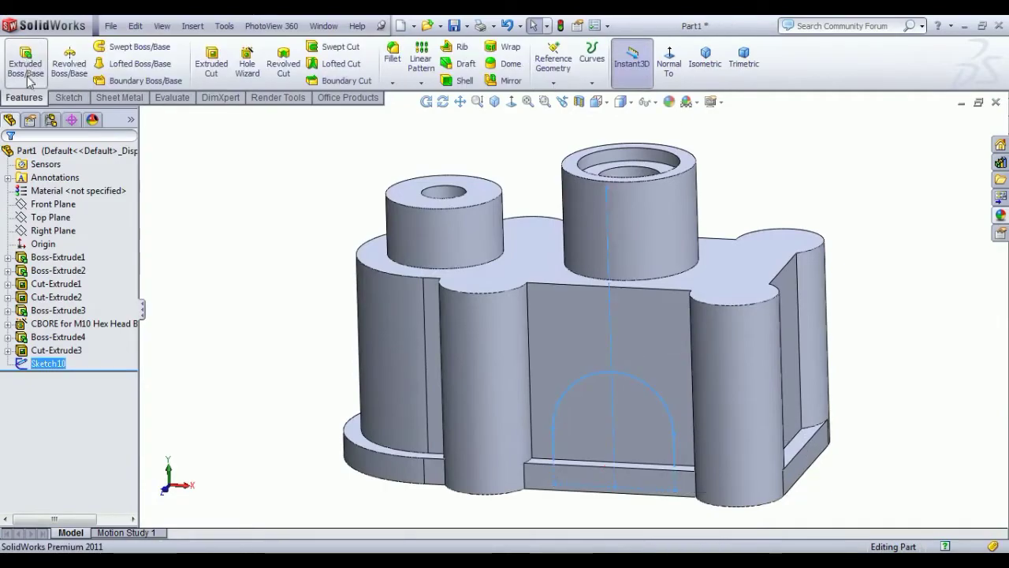
left_click(26, 63)
middle_click_drag(755, 415, 623, 472)
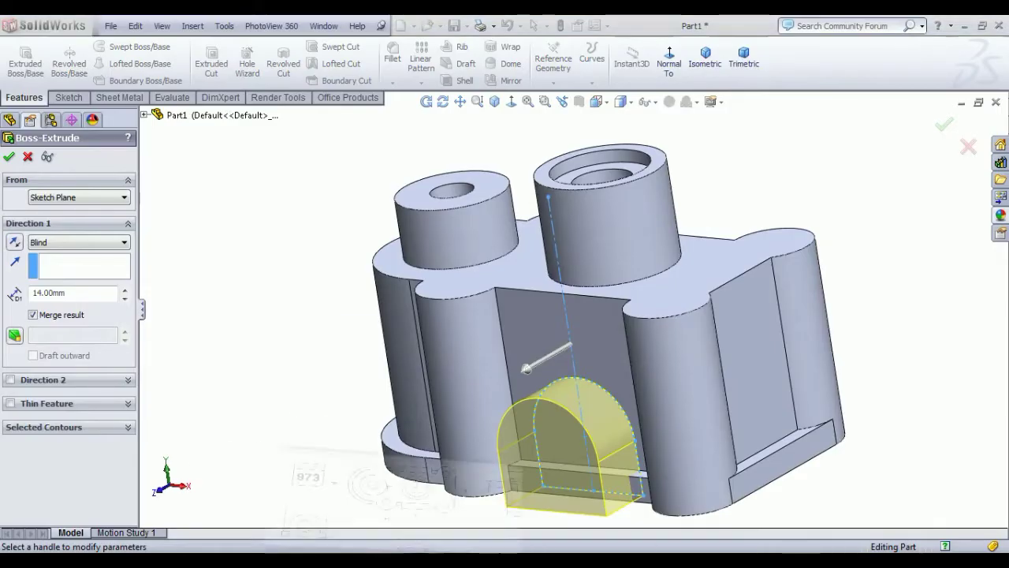
key("alt+Tab")
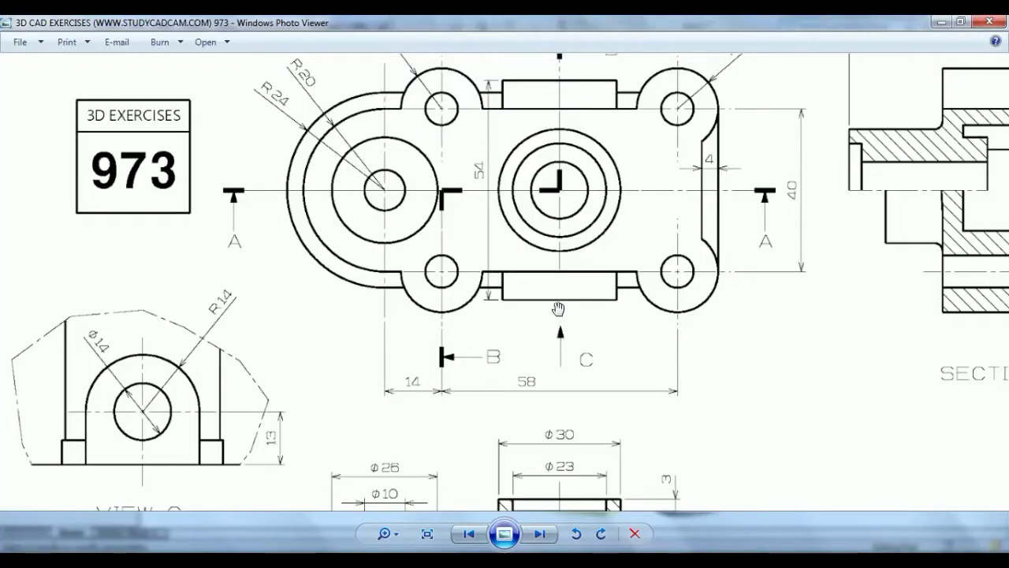
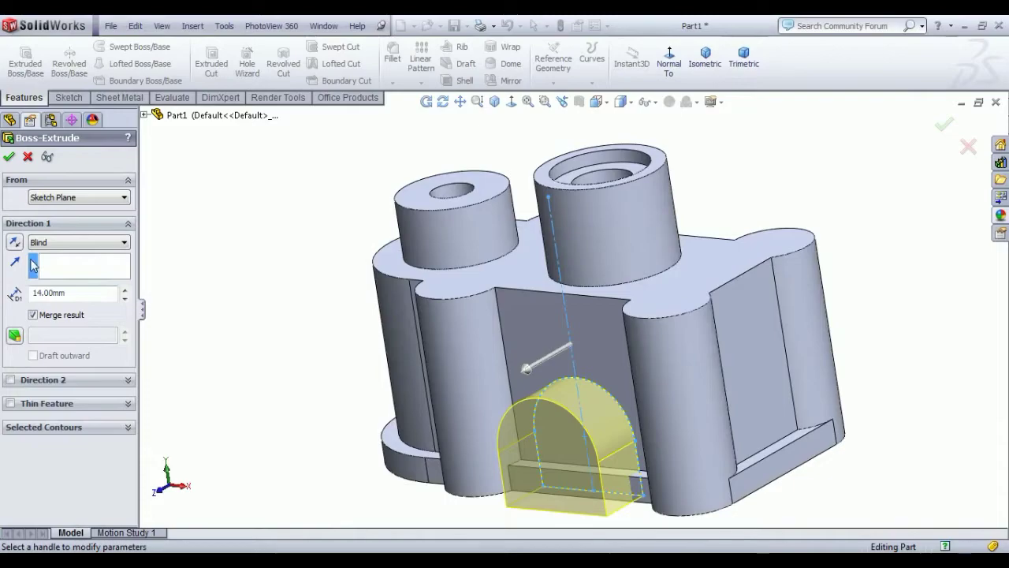
type("7")
key("Return")
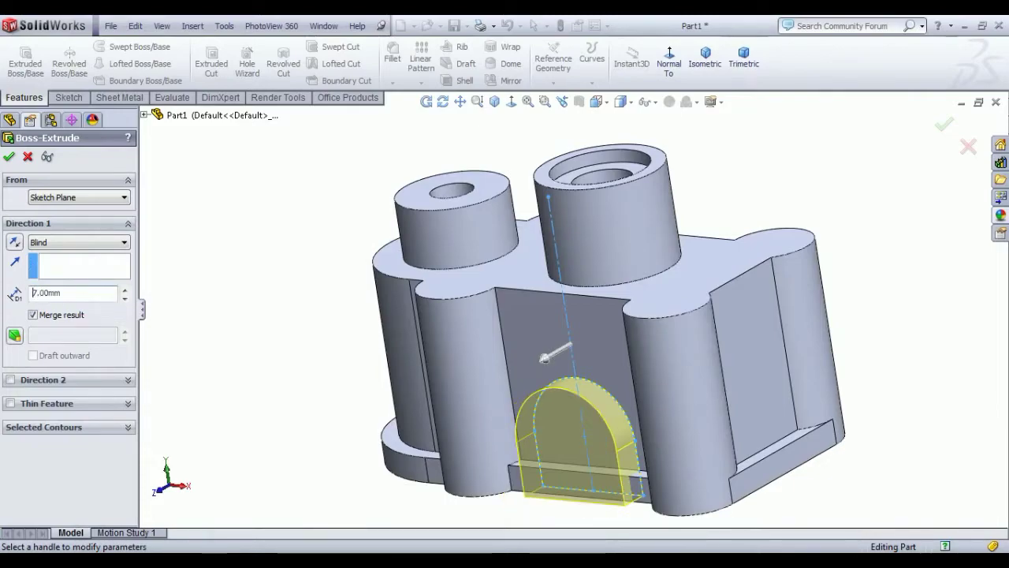
left_click(10, 158)
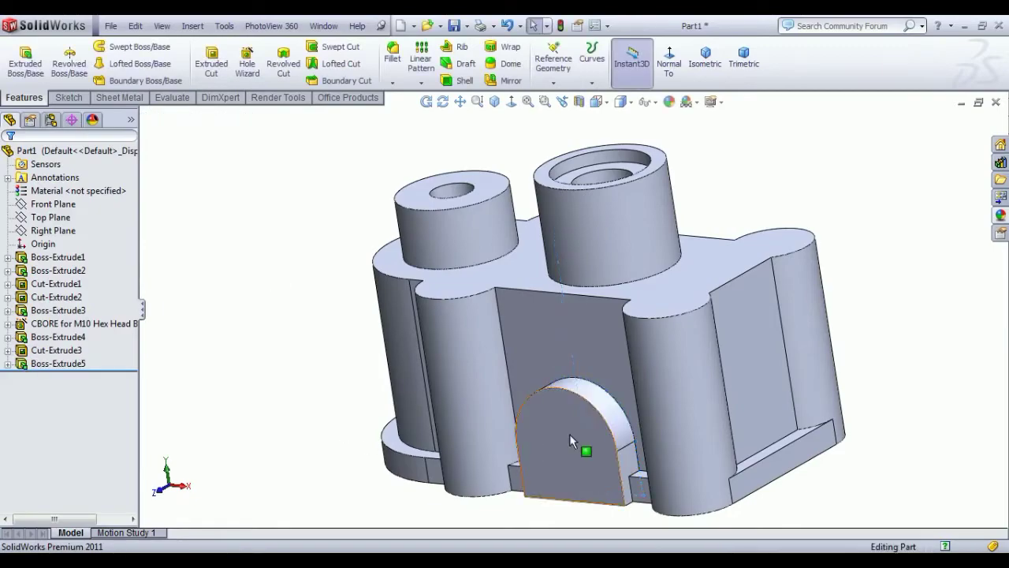
Sketch a circle about 9.8 mm in radius on the arched boss's outer face, concentric with the arc
left_click(570, 433)
left_click(591, 388)
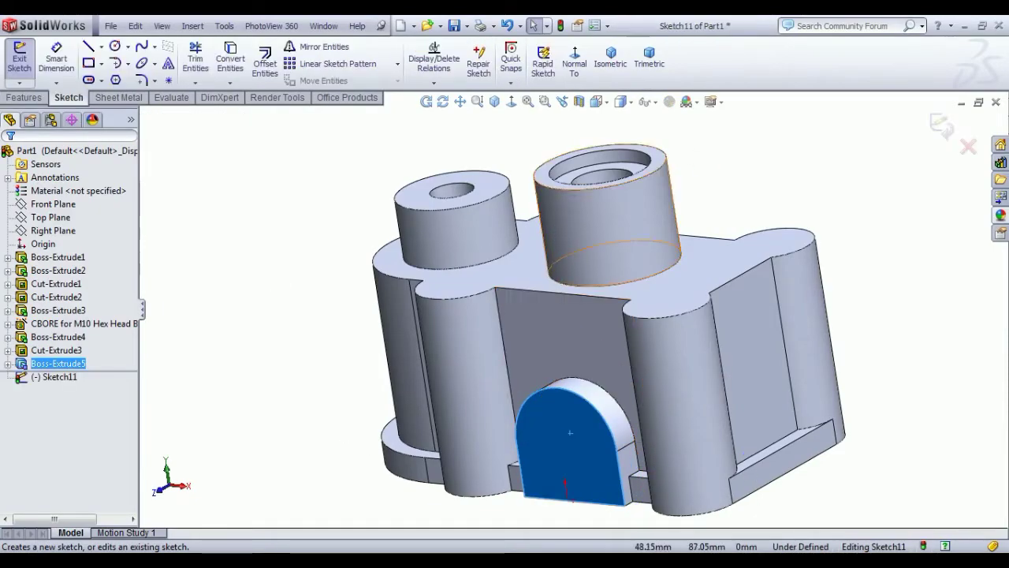
left_click(574, 60)
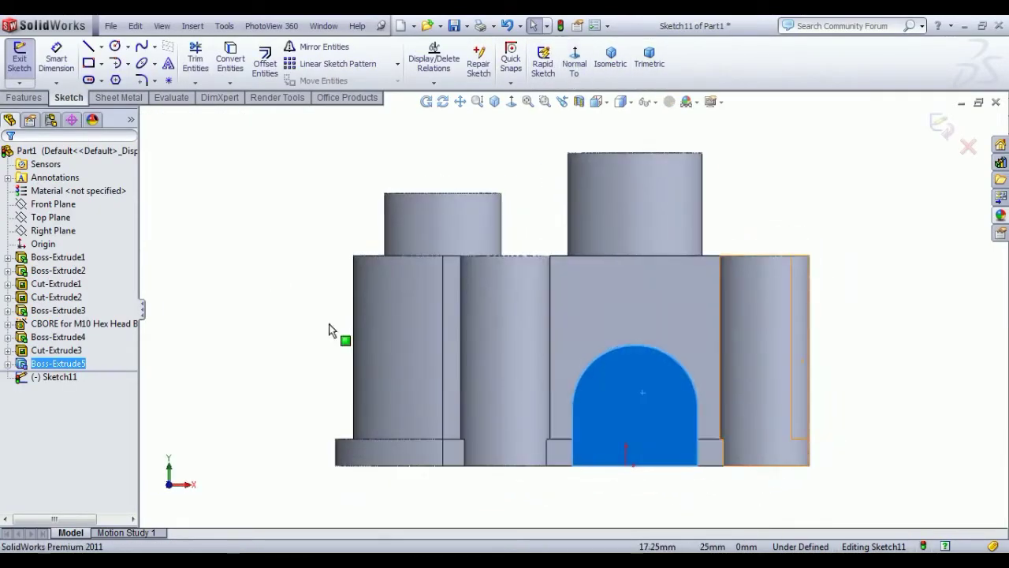
left_click(115, 46)
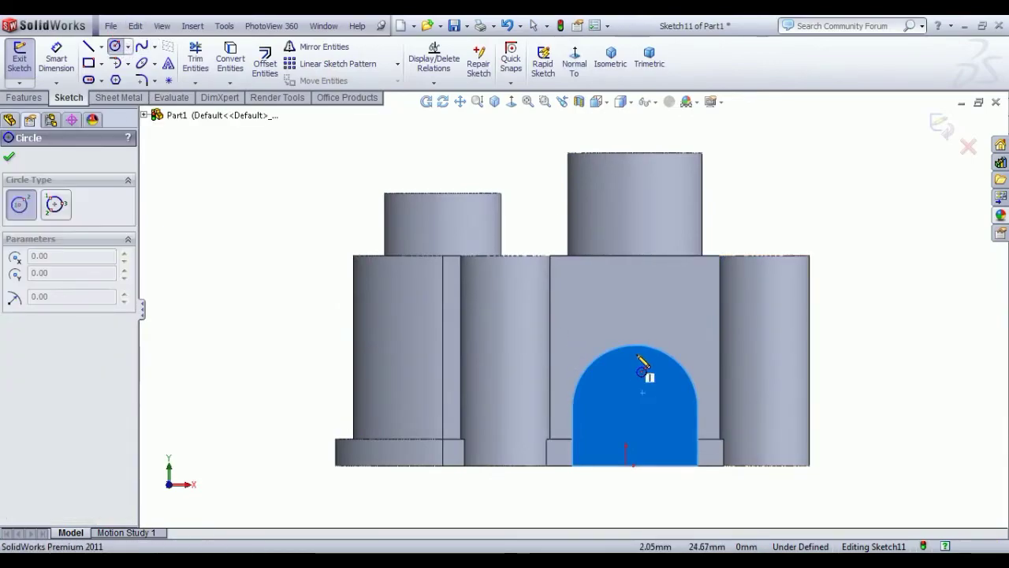
left_click_drag(634, 407, 677, 429)
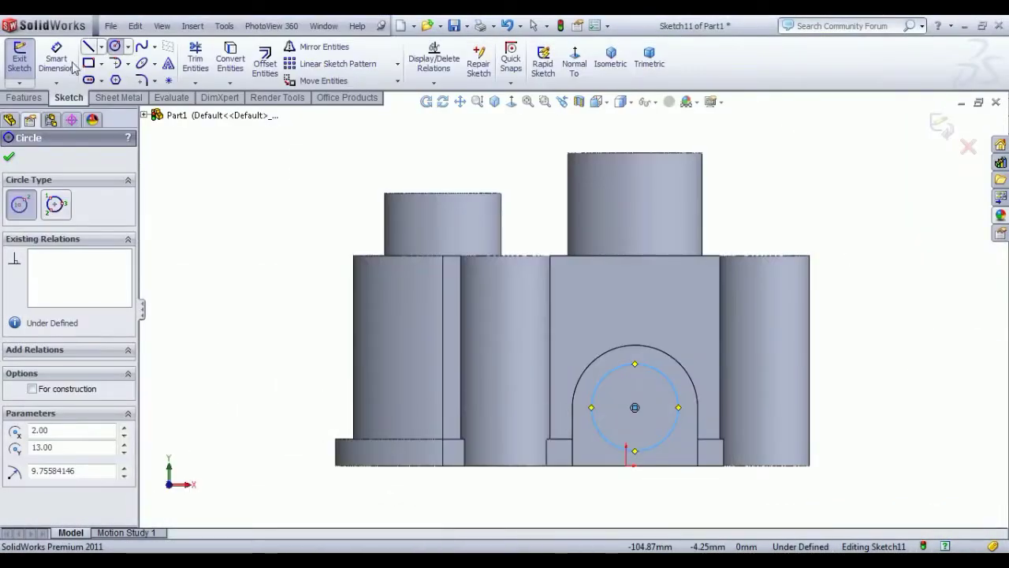
Dimension the circle on the arched boss with a diameter of 14 mm and finish the sketch
left_click(71, 66)
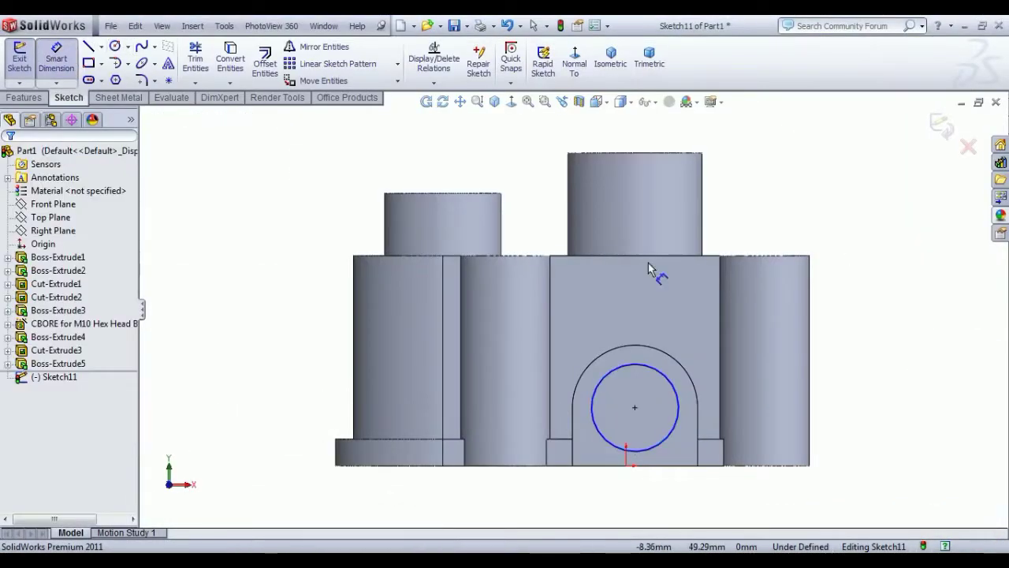
left_click(670, 383)
left_click(847, 341)
type("14")
key("Return")
right_click(457, 170)
left_click(467, 174)
left_click(19, 57)
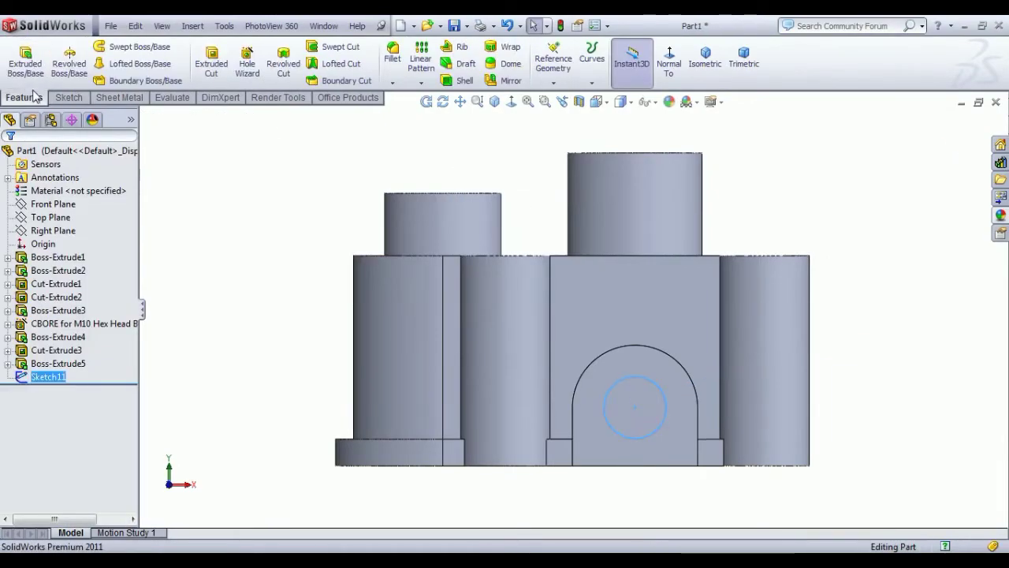
Cut the 14 mm circle through the side wall, up to the inner wall surface of the cavity
left_click(211, 62)
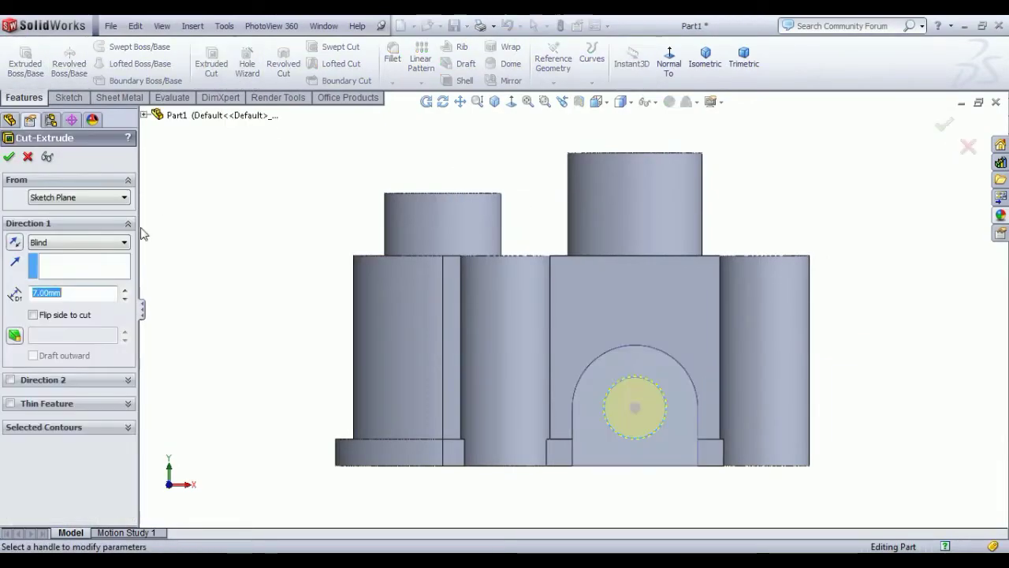
middle_click_drag(473, 236, 365, 209)
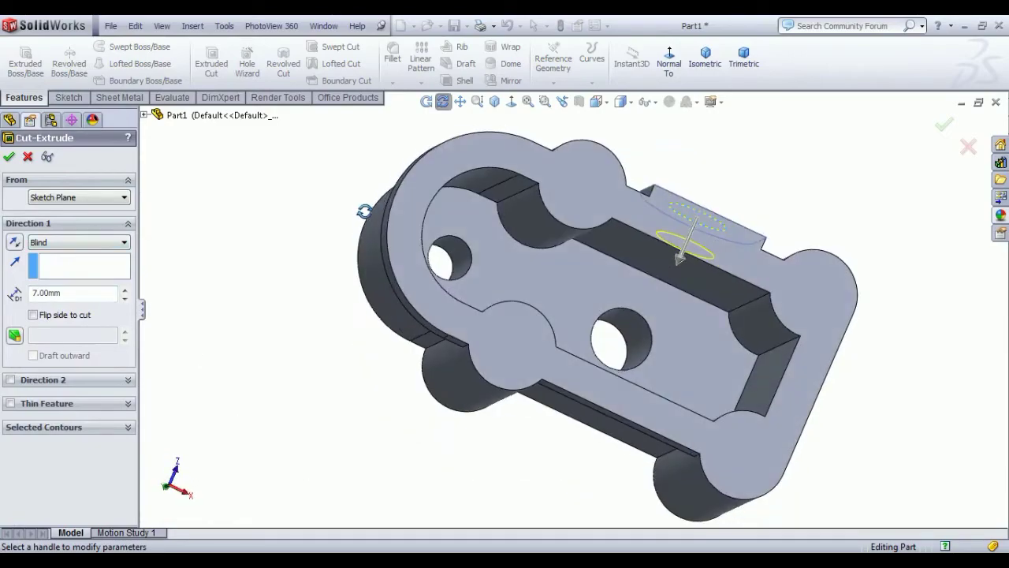
left_click(686, 268)
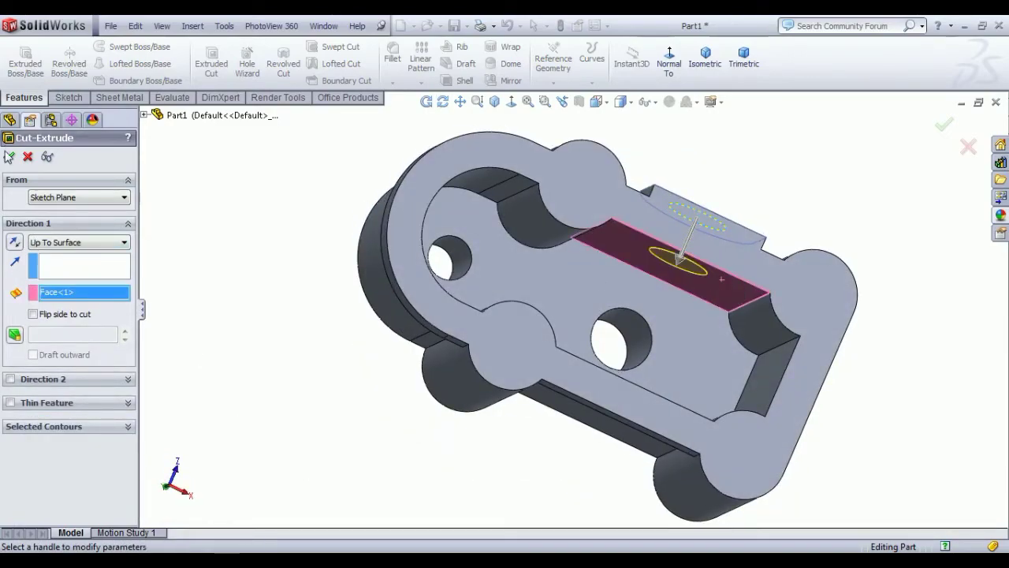
left_click(9, 156)
middle_click_drag(551, 371, 510, 352)
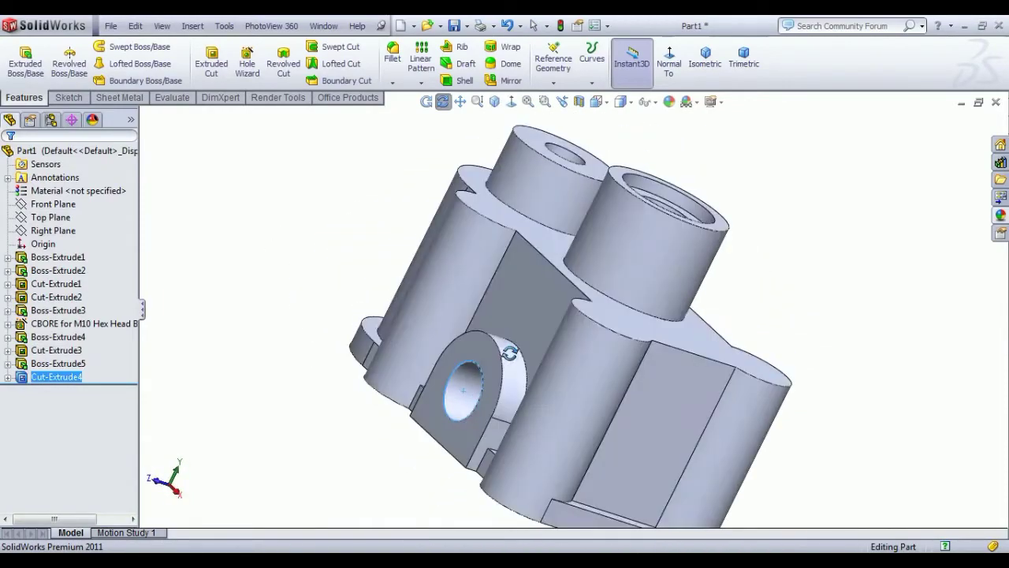
Mirror the arched side boss and its hole about the Front Plane
left_click(705, 57)
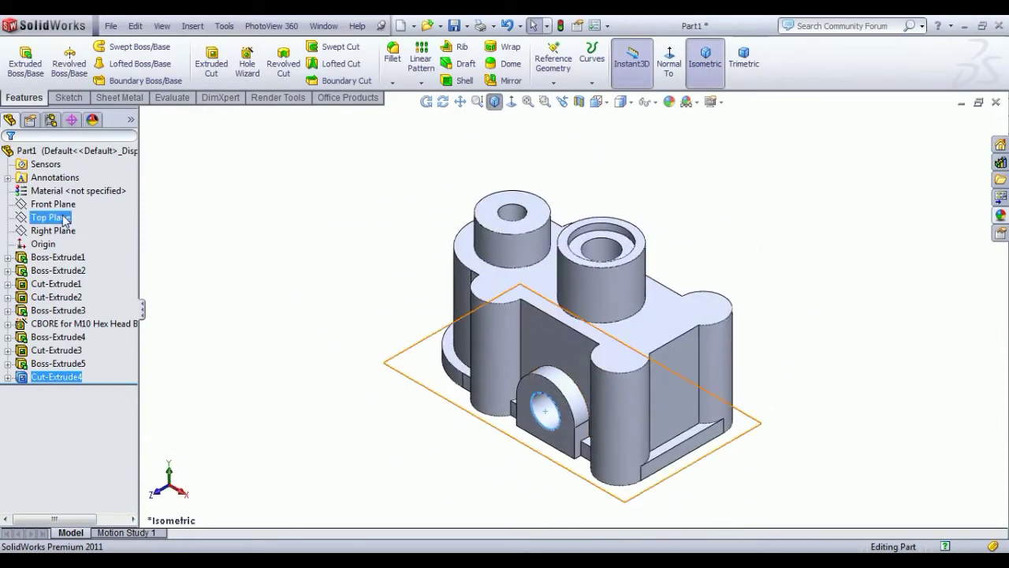
left_click(67, 205)
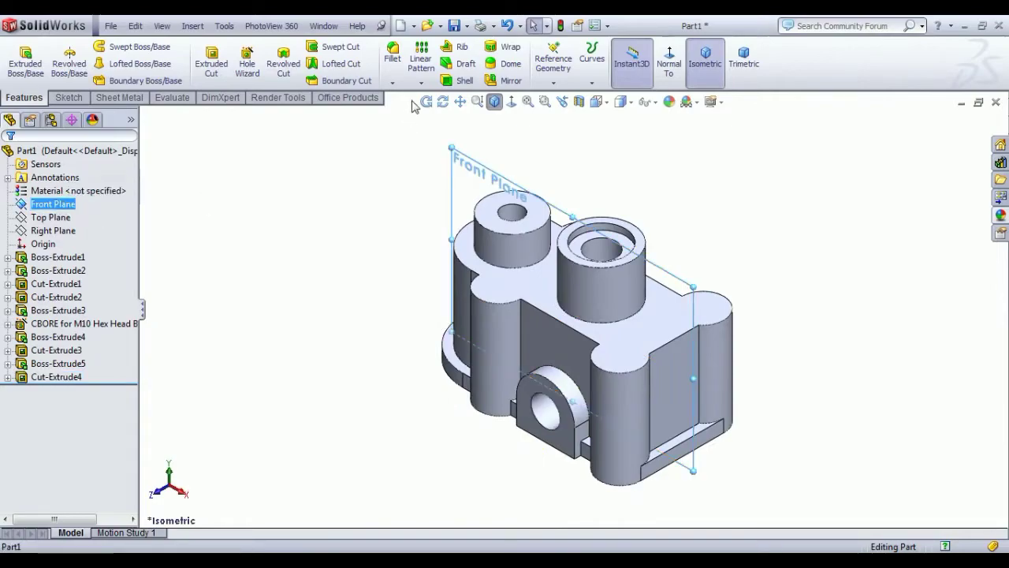
left_click(505, 81)
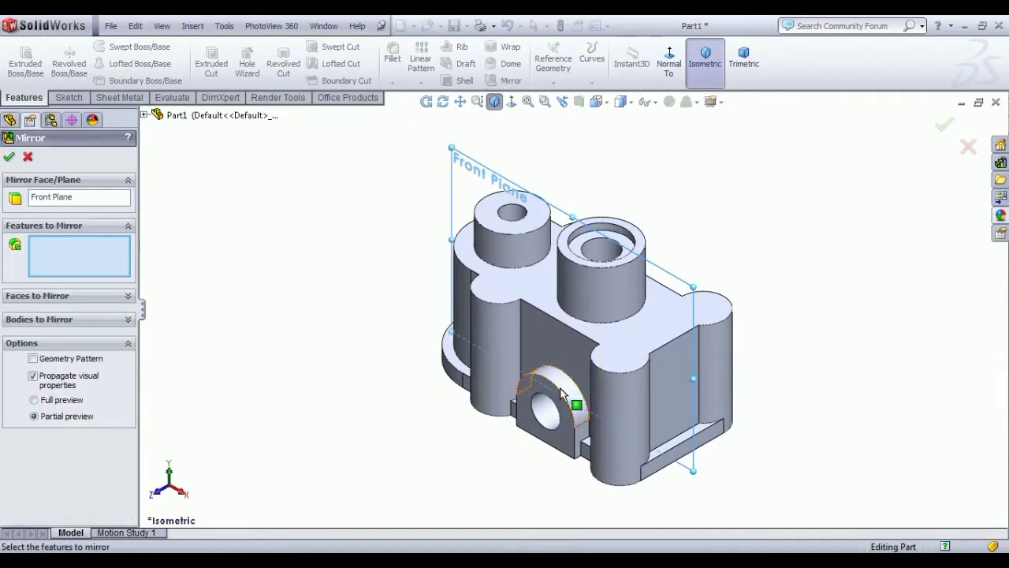
left_click(566, 396)
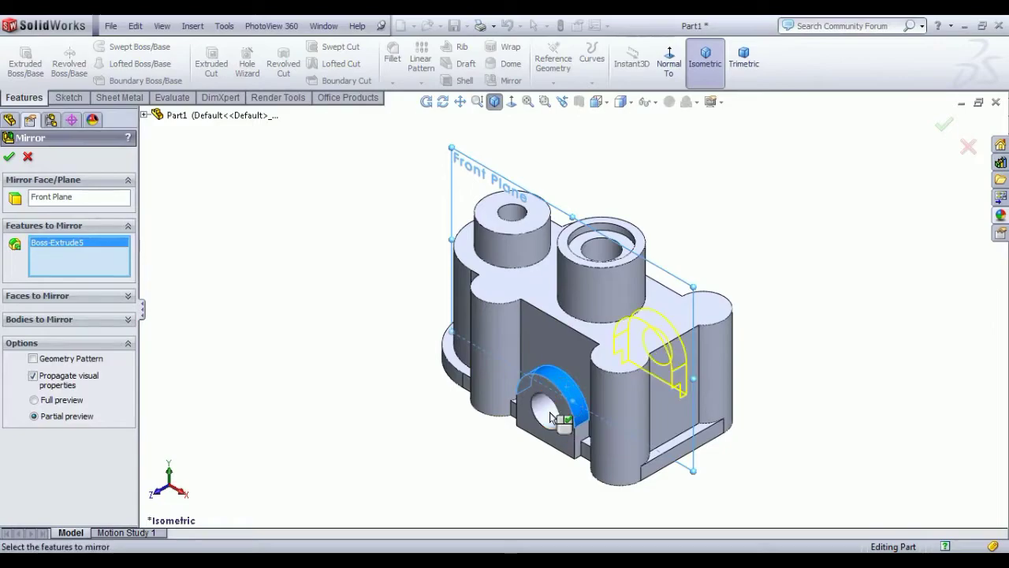
left_click(553, 406)
left_click(12, 161)
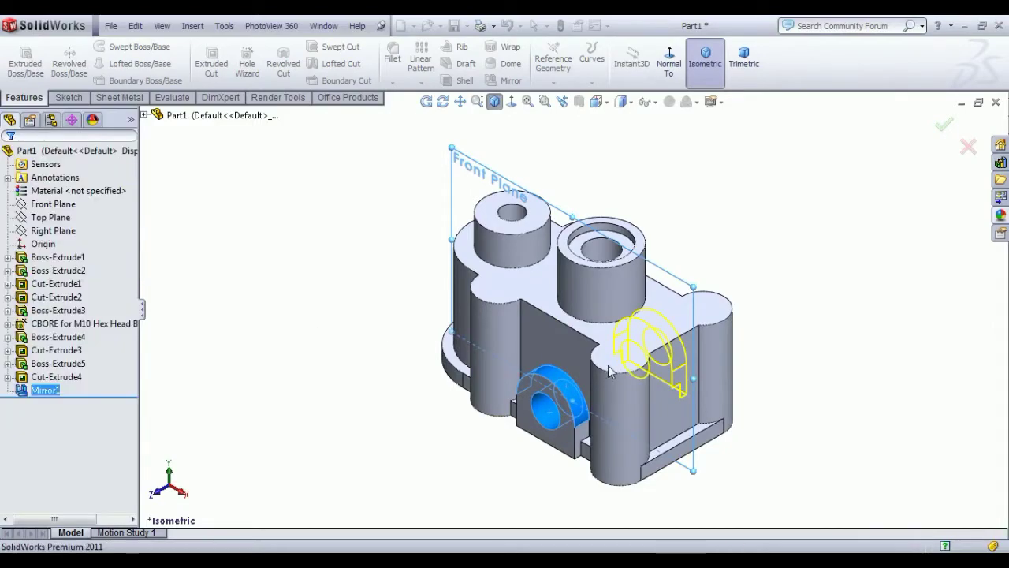
middle_click_drag(646, 316, 711, 261)
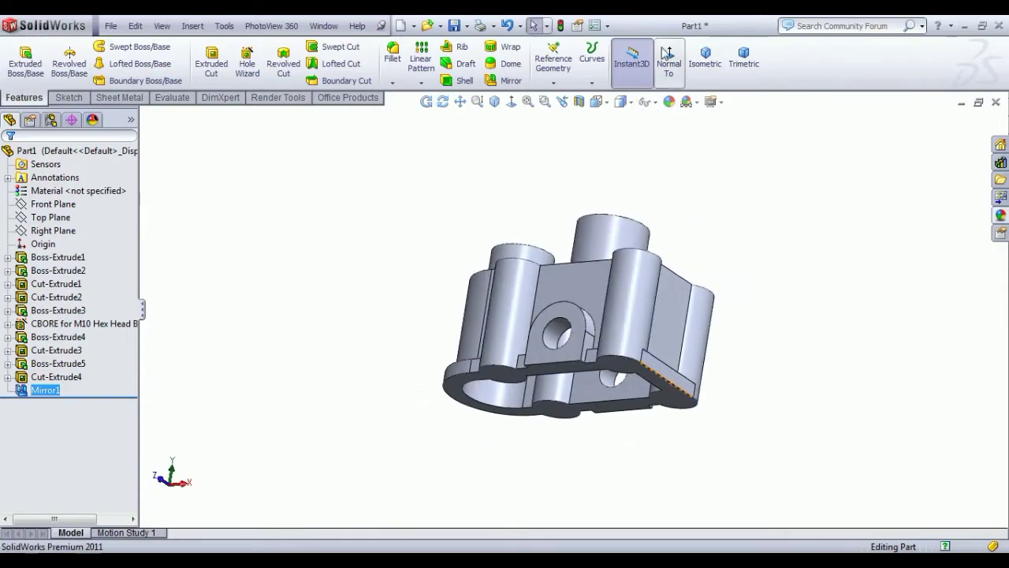
left_click(705, 57)
Check the fillets in the drawing and round the base edges of both cylindrical top bosses with a 2 mm radius
key("alt+Tab")
mouse_move(556, 466)
left_mouse_down()
mouse_move(552, 201)
mouse_move(543, 195)
left_mouse_up()
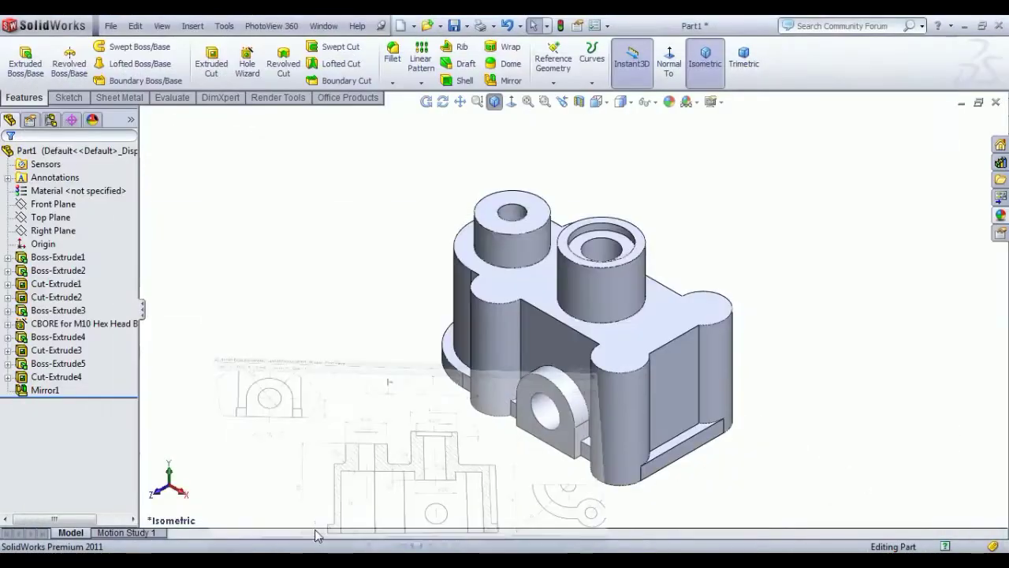
left_click(392, 53)
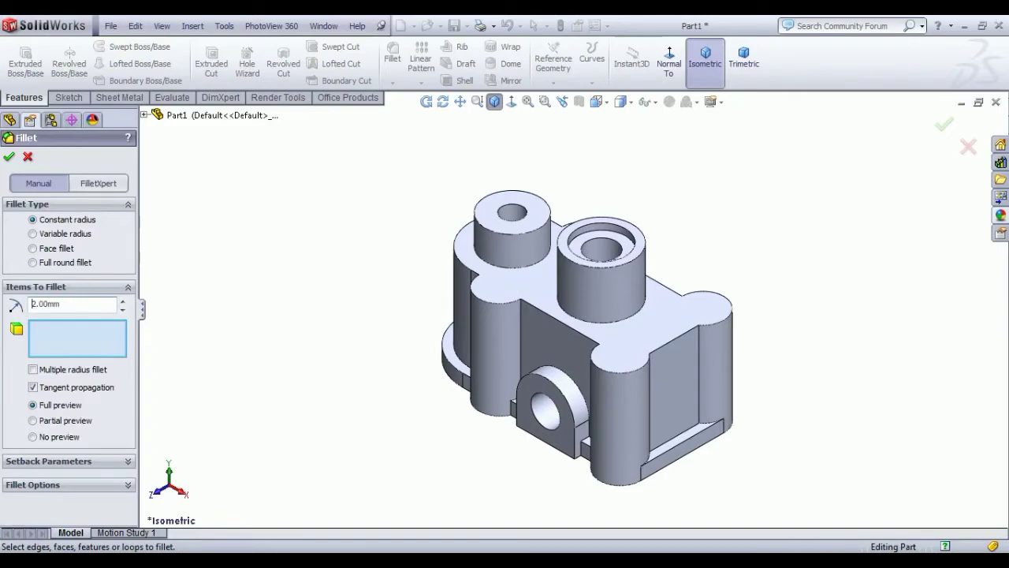
left_click(513, 269)
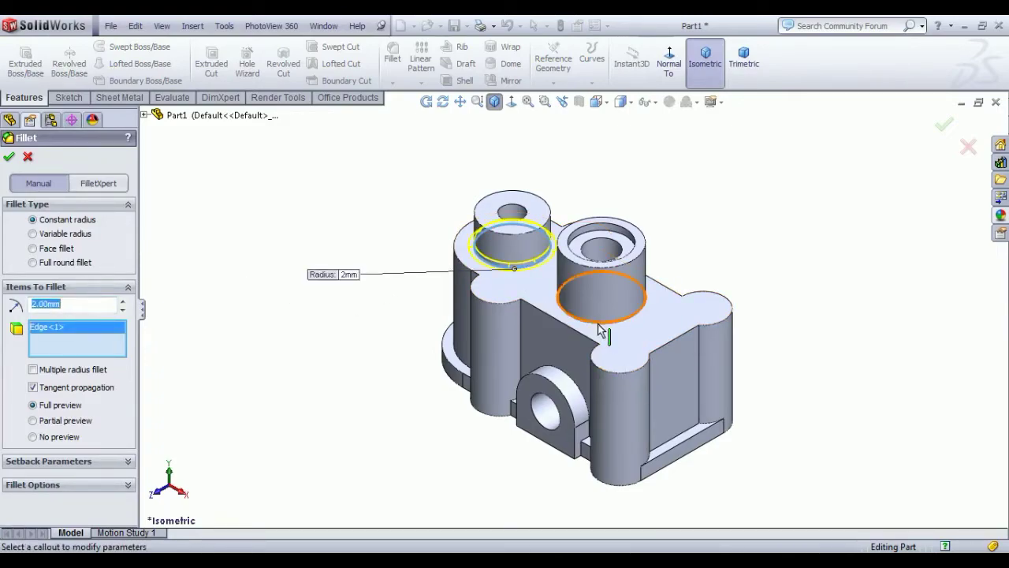
left_click(599, 323)
left_click(9, 157)
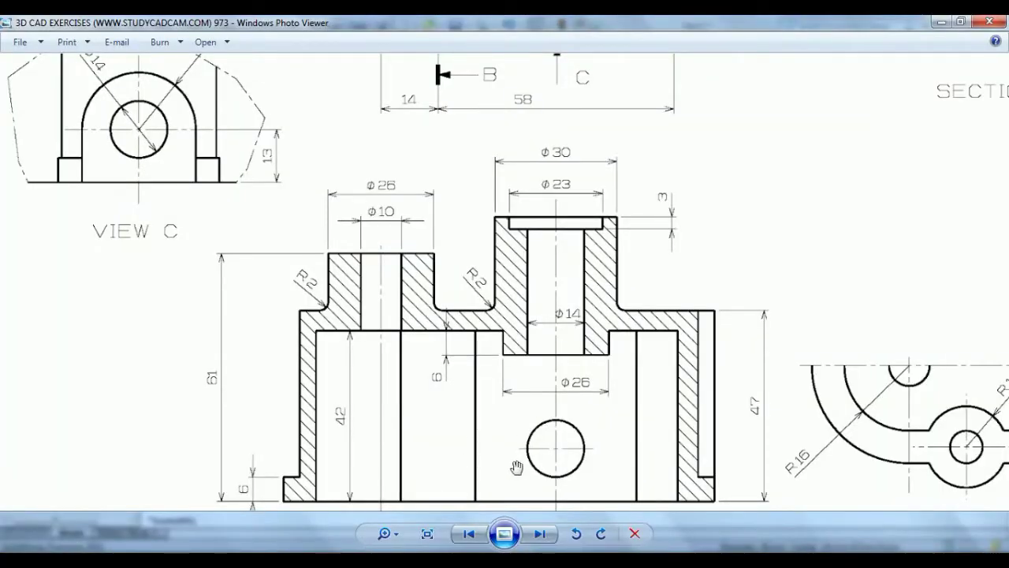
Check the section view in the drawing and sketch a circle about 13.9 mm in radius on the cavity floor, concentric with the larger hole
left_click_drag(517, 468, 525, 375)
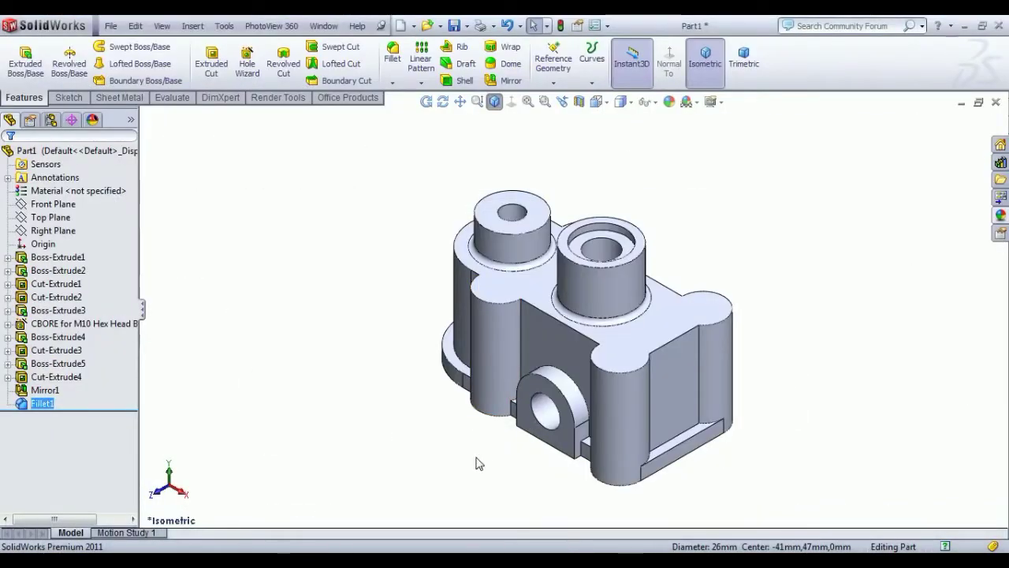
middle_click_drag(475, 462, 541, 133)
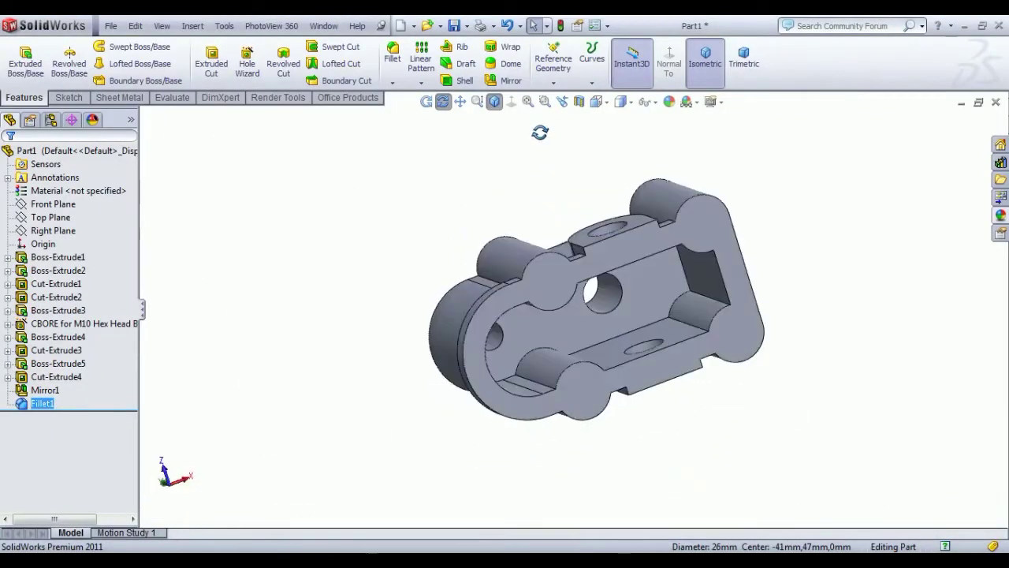
left_click(593, 361)
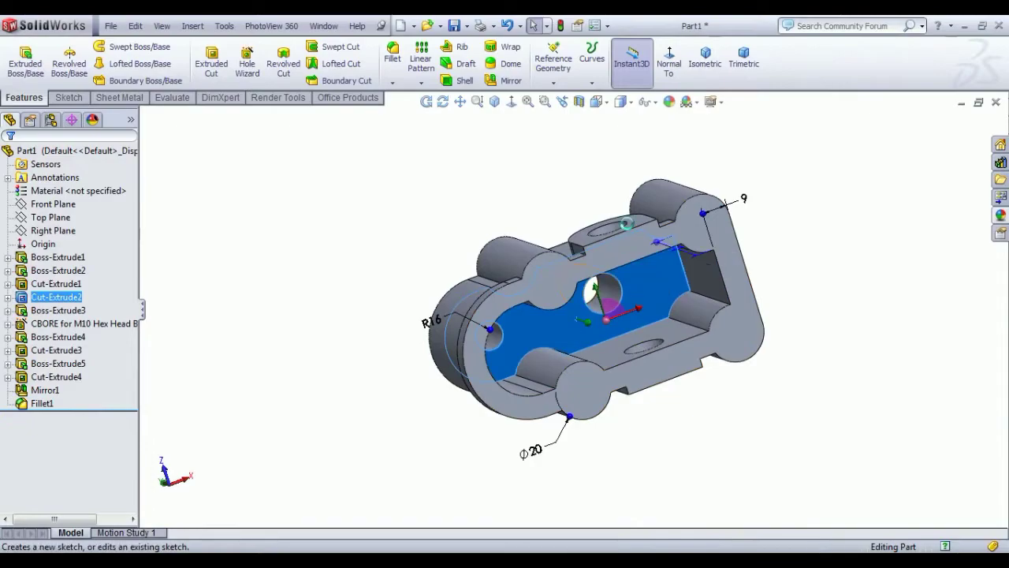
left_click(628, 270)
left_click(574, 59)
left_click(115, 46)
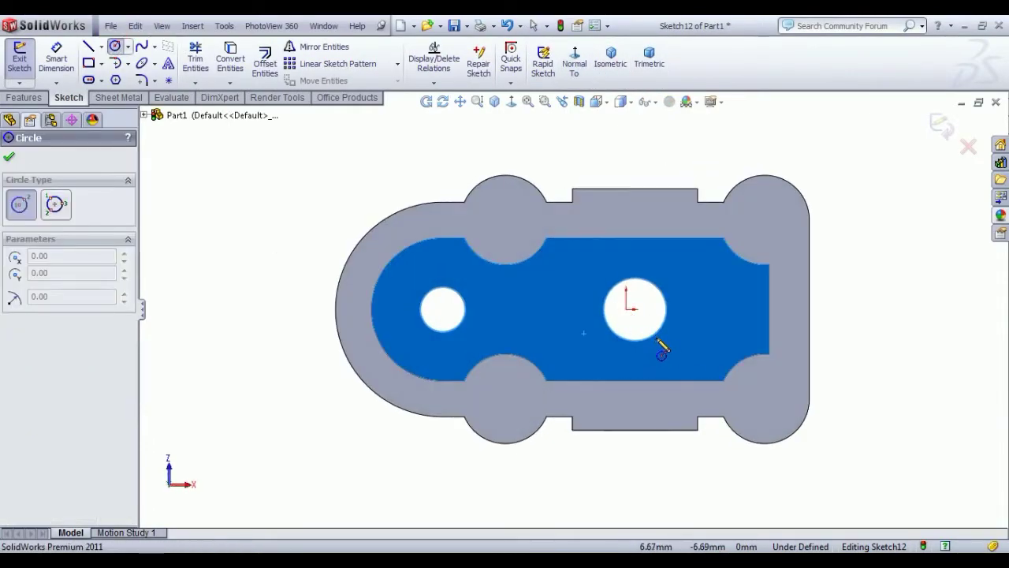
left_click(635, 308)
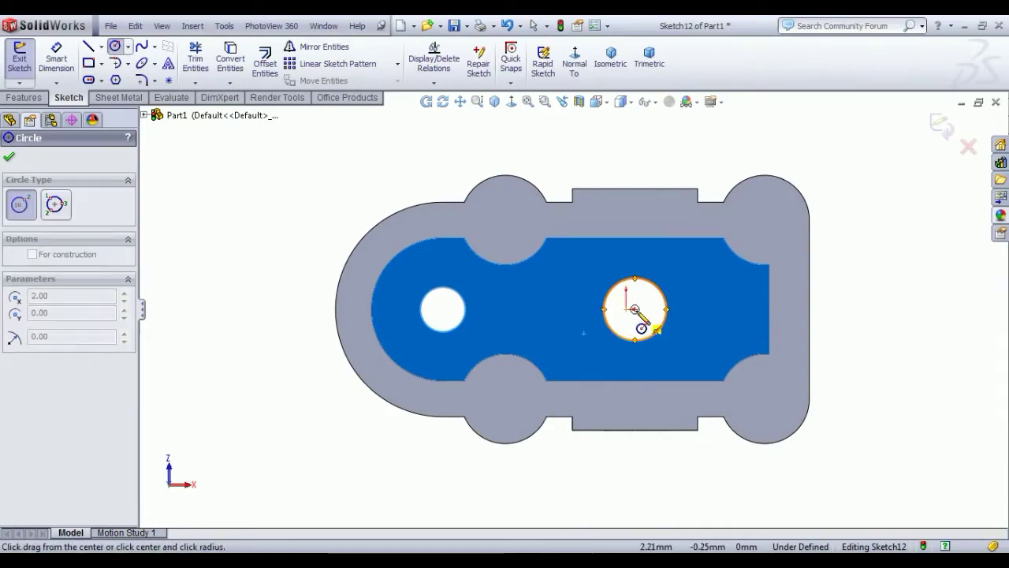
left_click(692, 340)
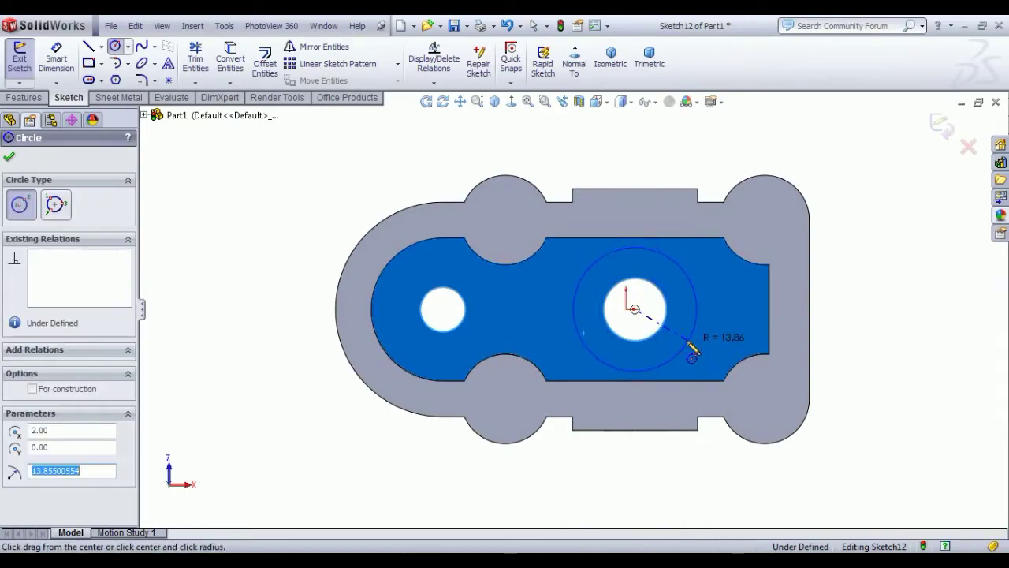
Dimension the circle on the cavity floor with a diameter of 26 mm
left_click(56, 59)
left_click(695, 306)
left_click(859, 242)
type("26")
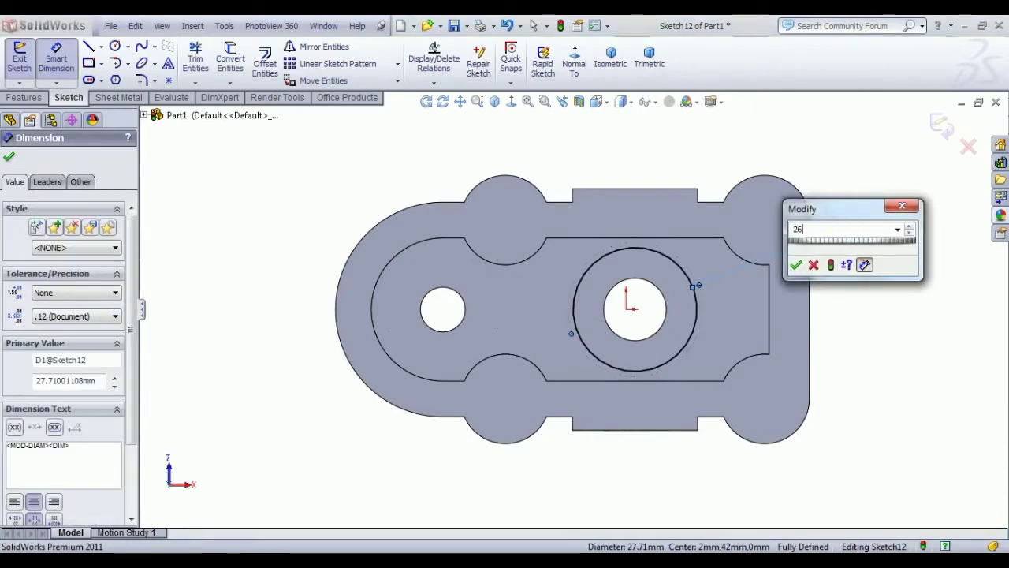
key("Return")
right_click(806, 172)
left_click(822, 178)
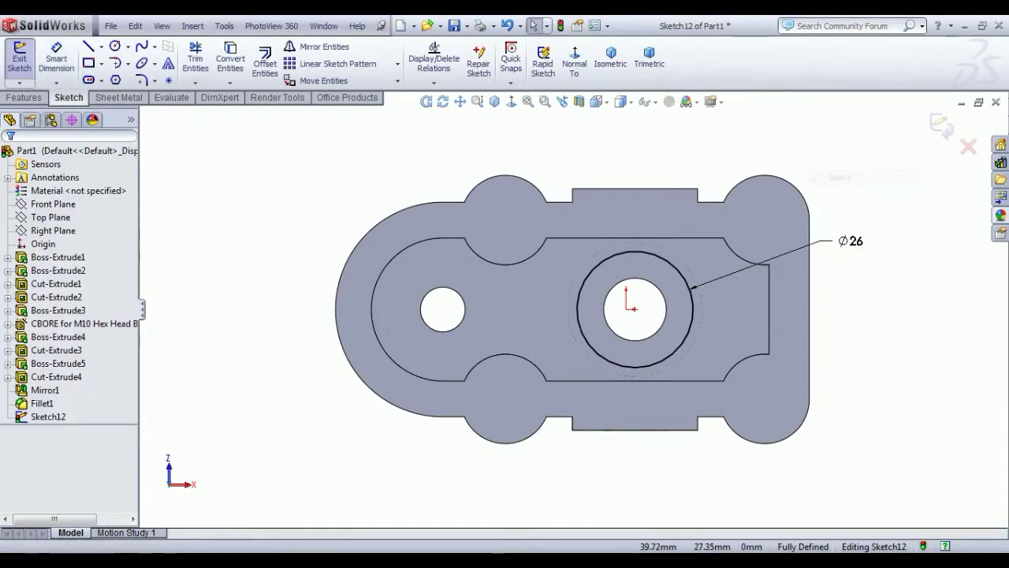
Convert the 14 mm hole's edge into the sketch as the inner circle and finish the sketch
scroll(648, 316, "down", 2)
scroll(648, 316, "down", 1)
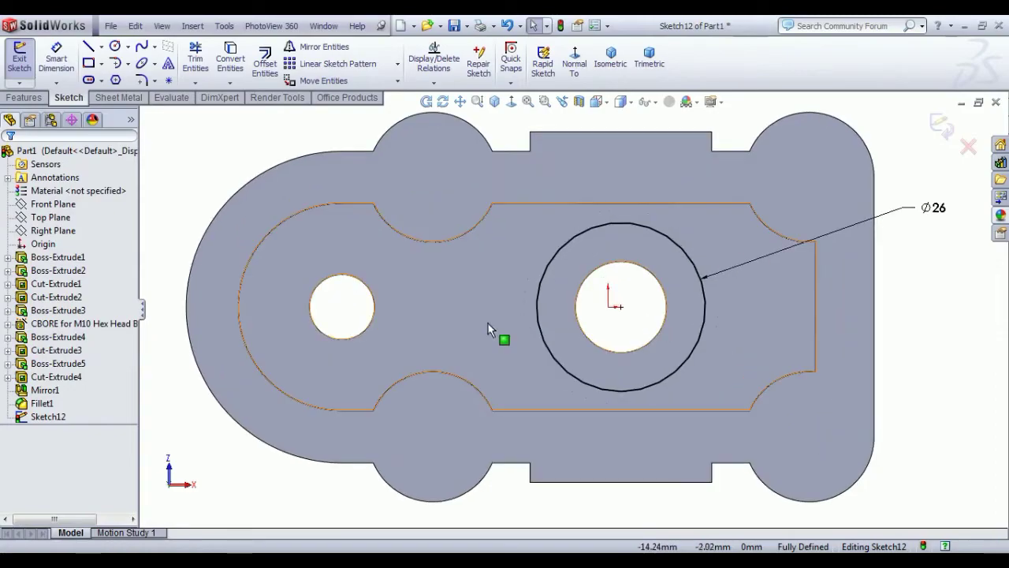
left_click(591, 347)
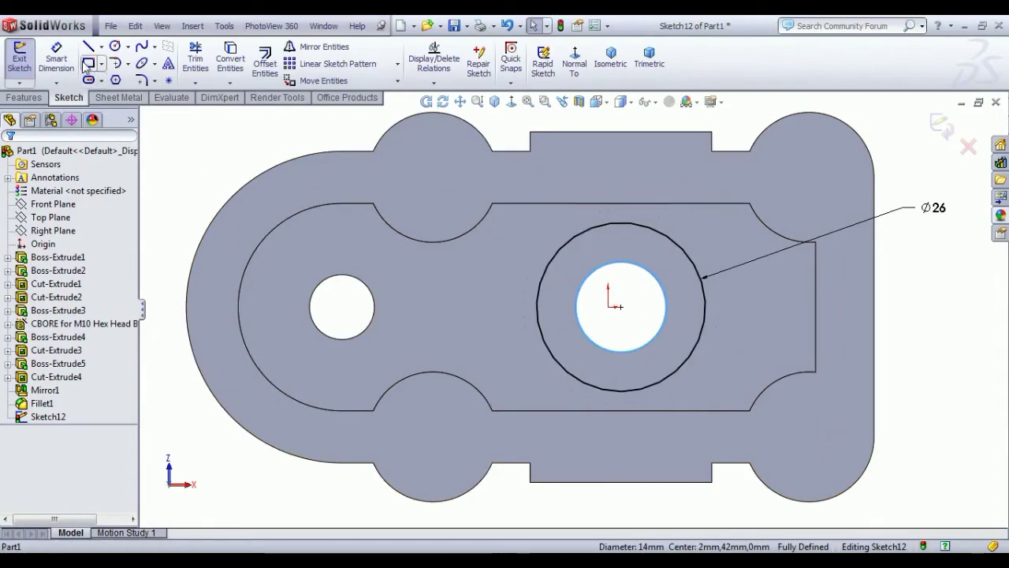
left_click(230, 59)
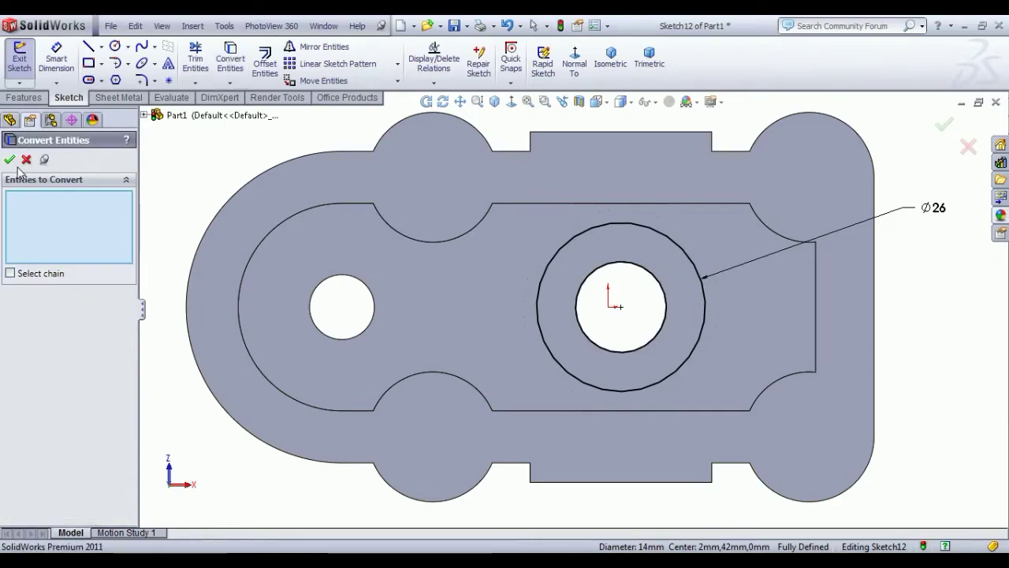
left_click(9, 160)
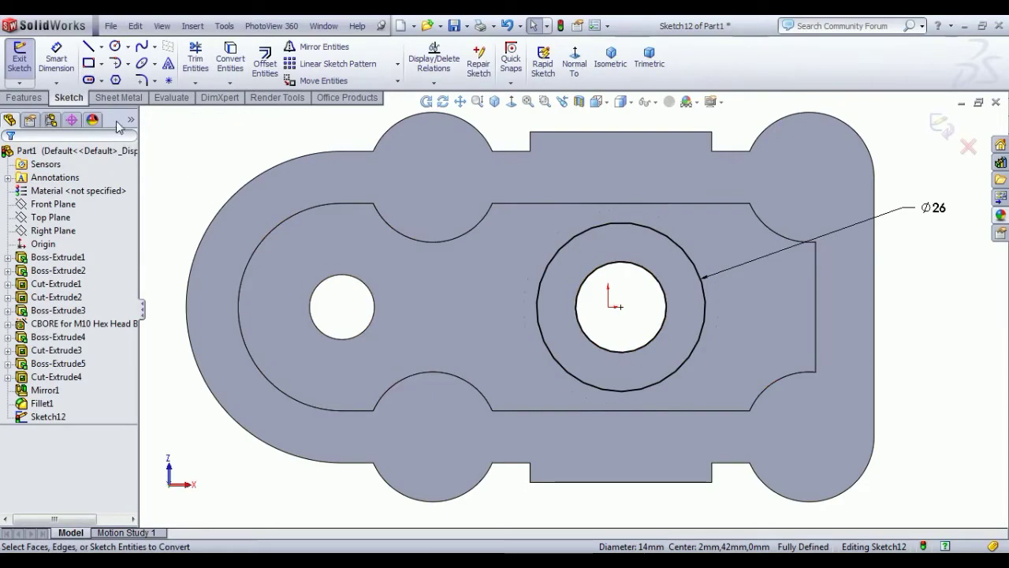
left_click(15, 69)
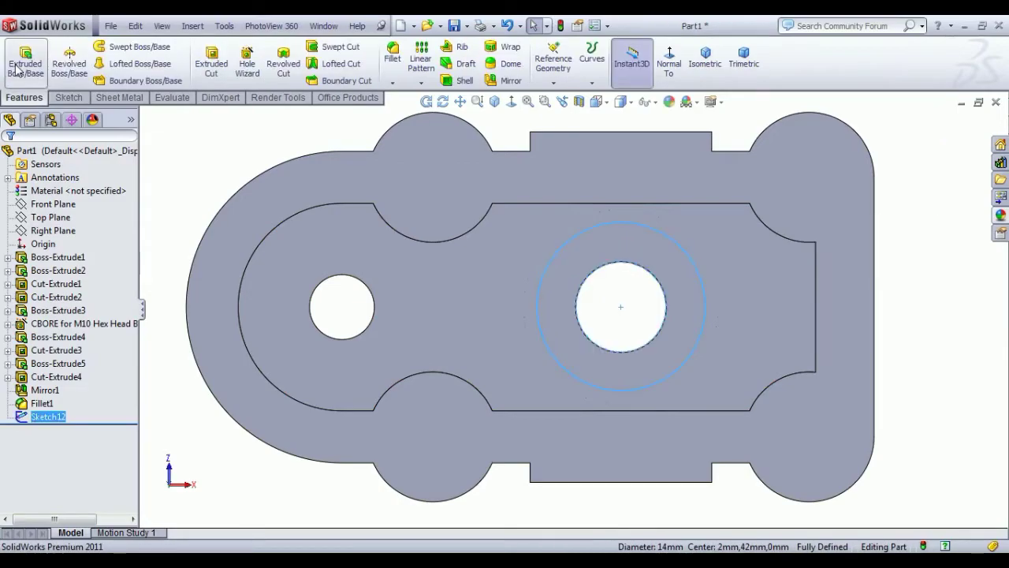
Extrude the ring between the 26 mm and 14 mm circles 6 mm blind into the cavity, merged with the body
left_click(26, 59)
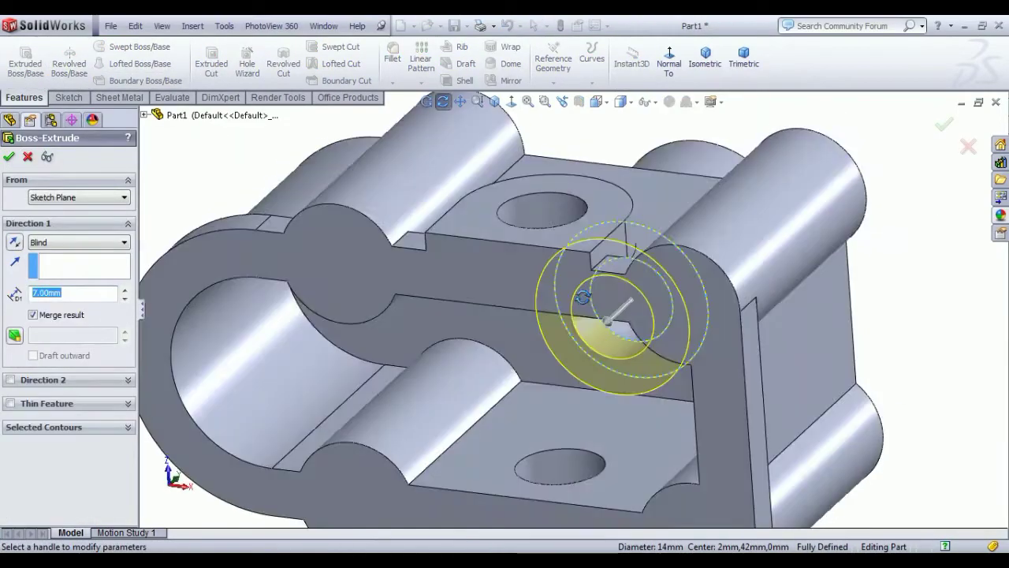
middle_click_drag(583, 296, 612, 290)
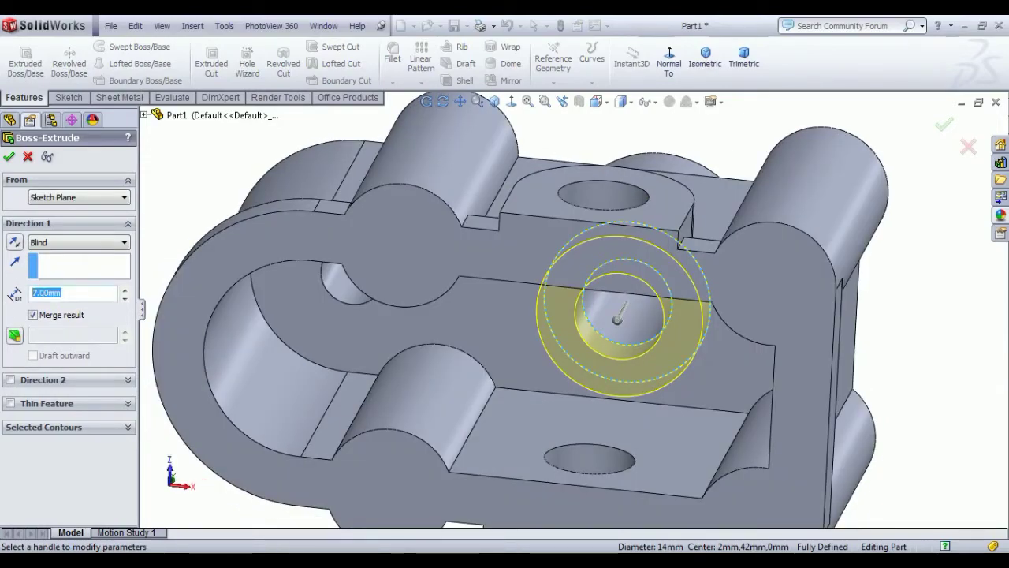
type("6")
key("Return")
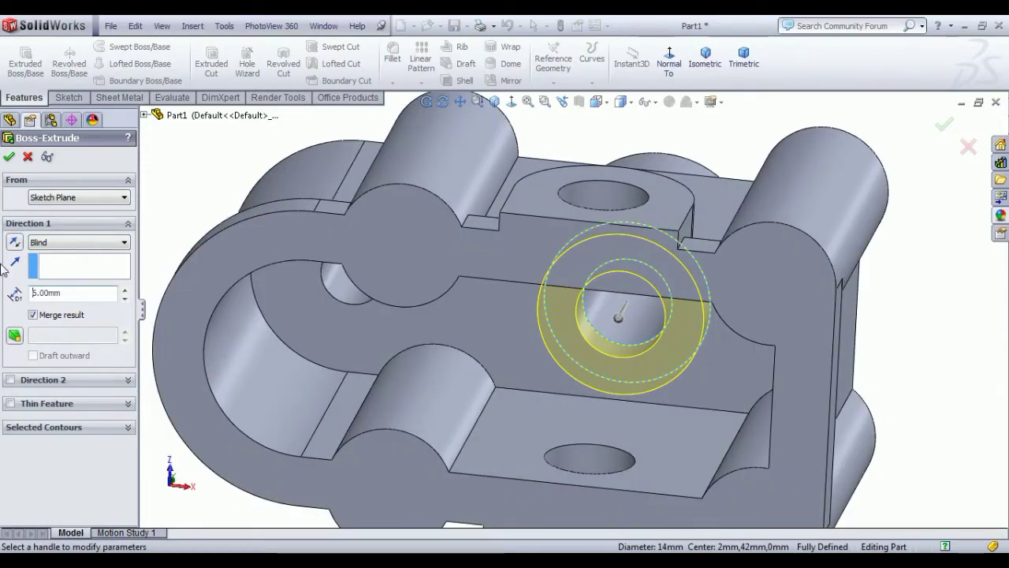
left_click(9, 157)
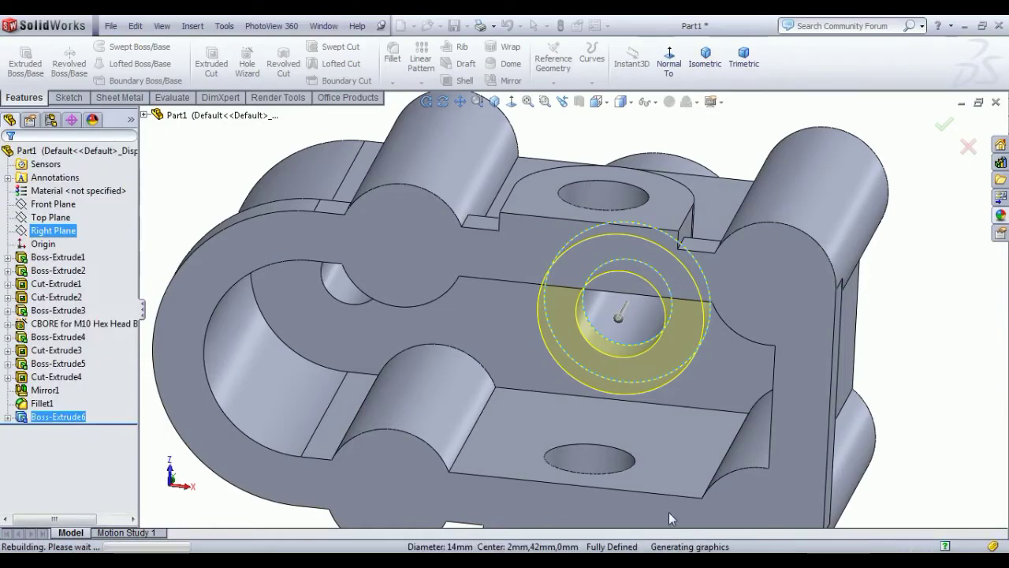
middle_click_drag(668, 490, 685, 450)
left_click(774, 453)
middle_click_drag(773, 454, 757, 412)
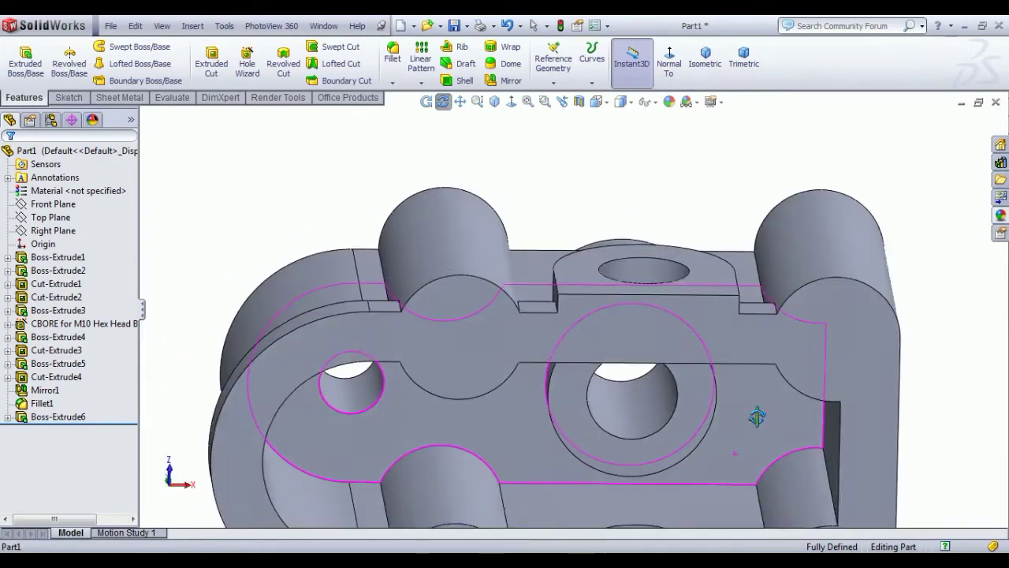
left_click(704, 60)
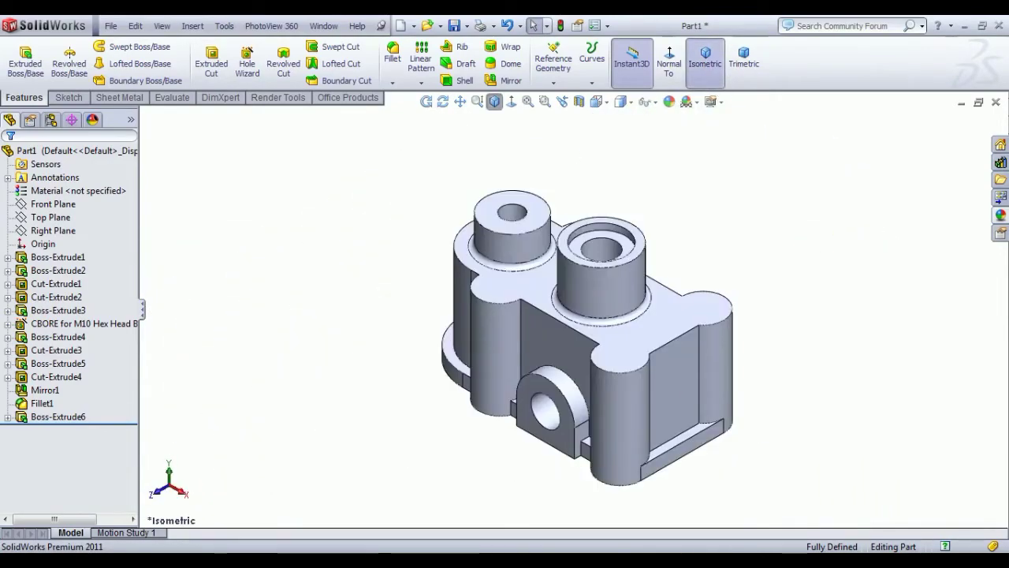
Examine section B-B in the drawing for the size and depth of the four corner holes
key("alt+Tab")
scroll(536, 369, "down", 2)
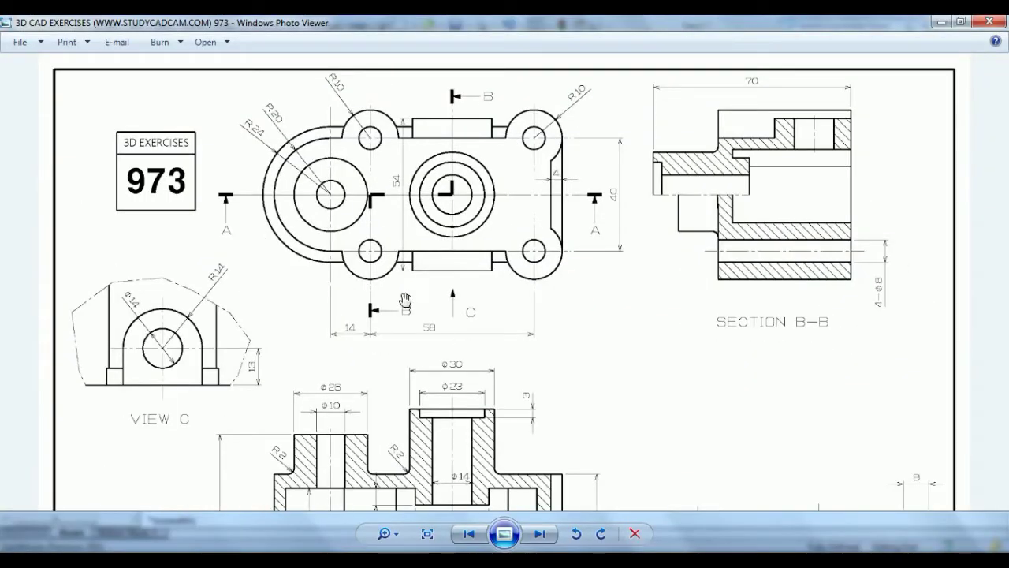
scroll(405, 300, "up", 1)
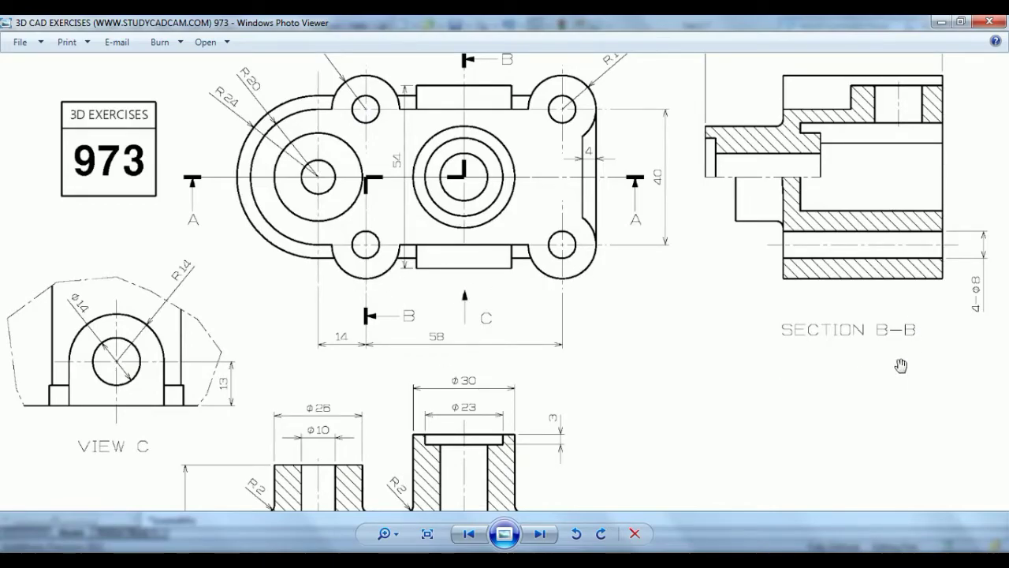
left_click_drag(916, 379, 793, 384)
scroll(864, 357, "up", 3)
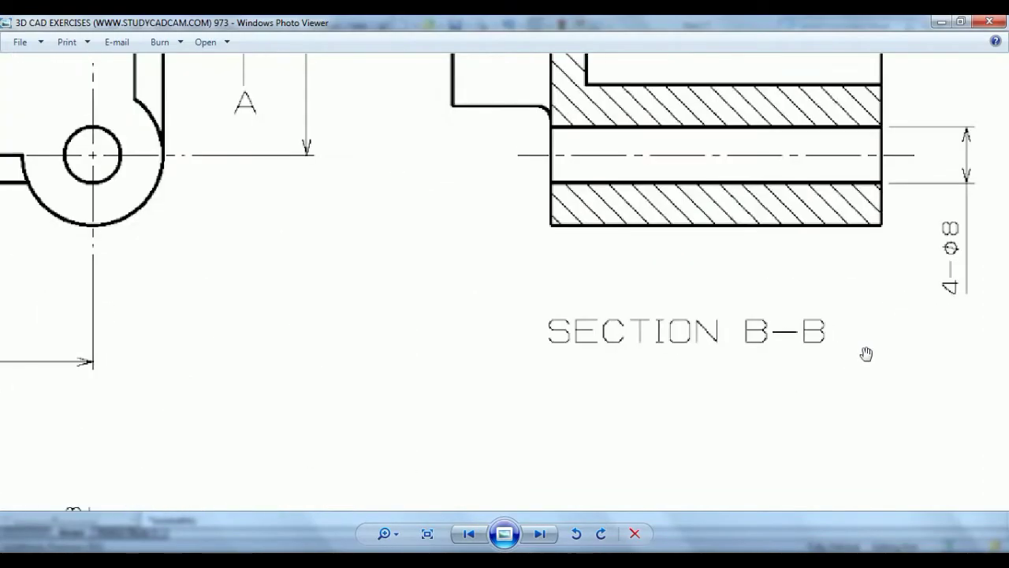
left_click_drag(891, 307, 818, 353)
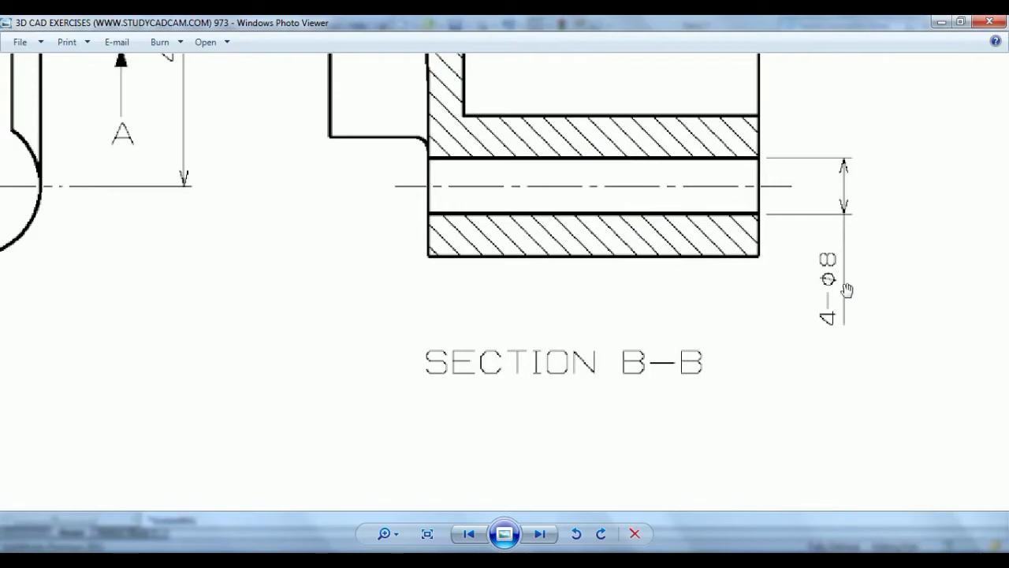
scroll(856, 284, "down", 3)
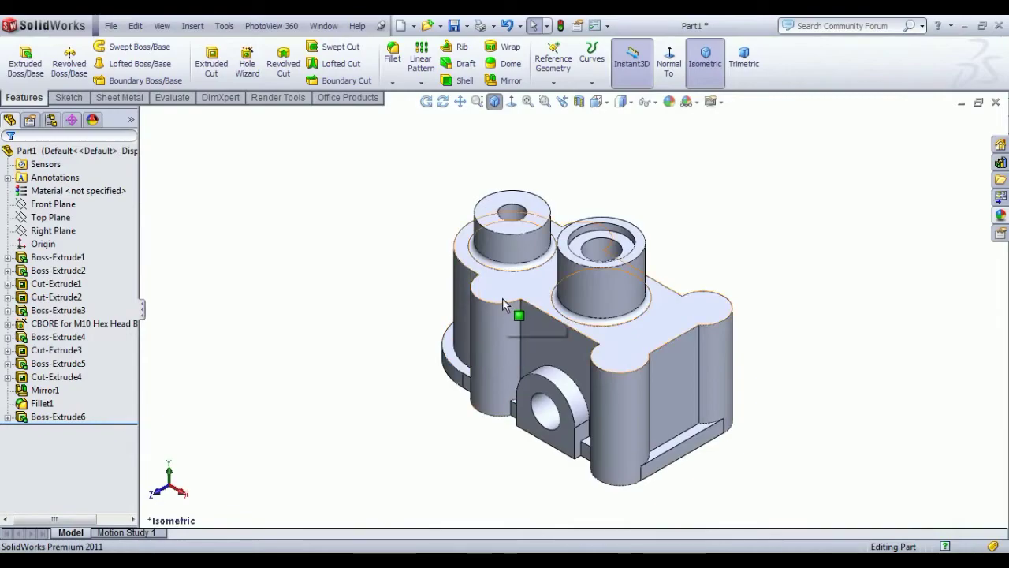
Sketch four circles on the body's top face, concentric with the corner bosses, with radii of about 7.3, 9.5, 5.7 and 5.7 mm
left_click(518, 315)
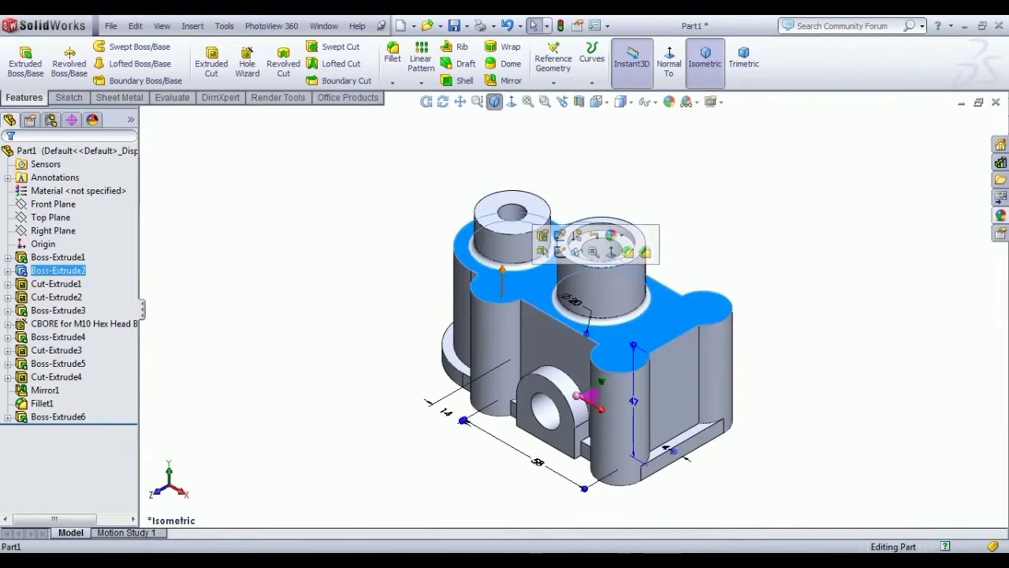
left_click(559, 251)
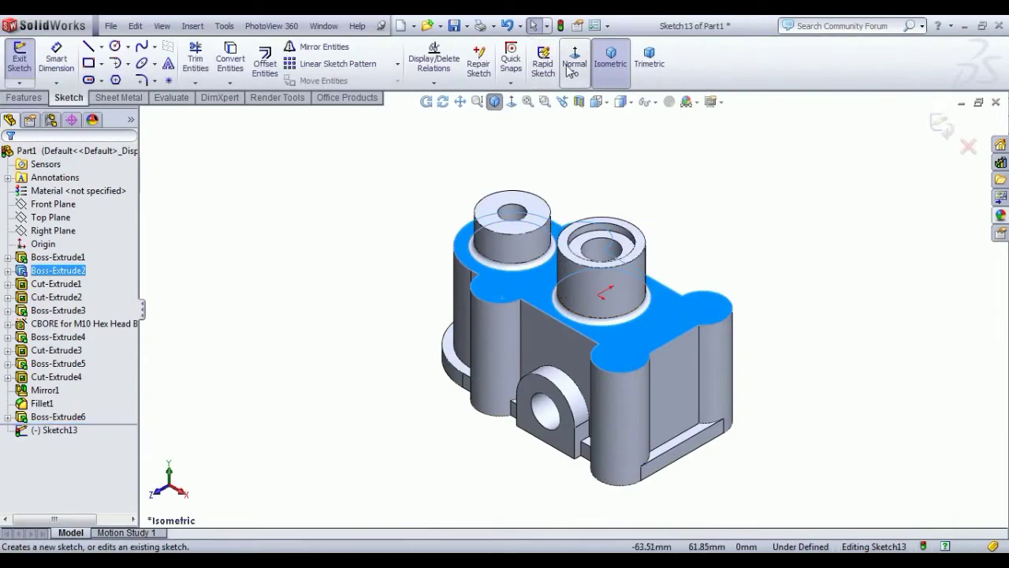
left_click(572, 63)
left_click(115, 46)
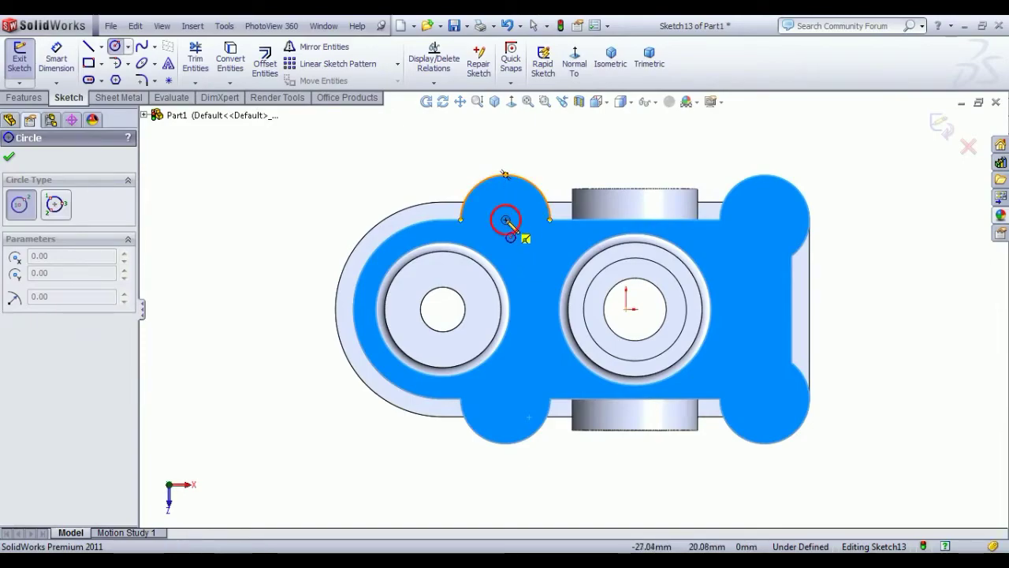
left_click_drag(506, 219, 519, 249)
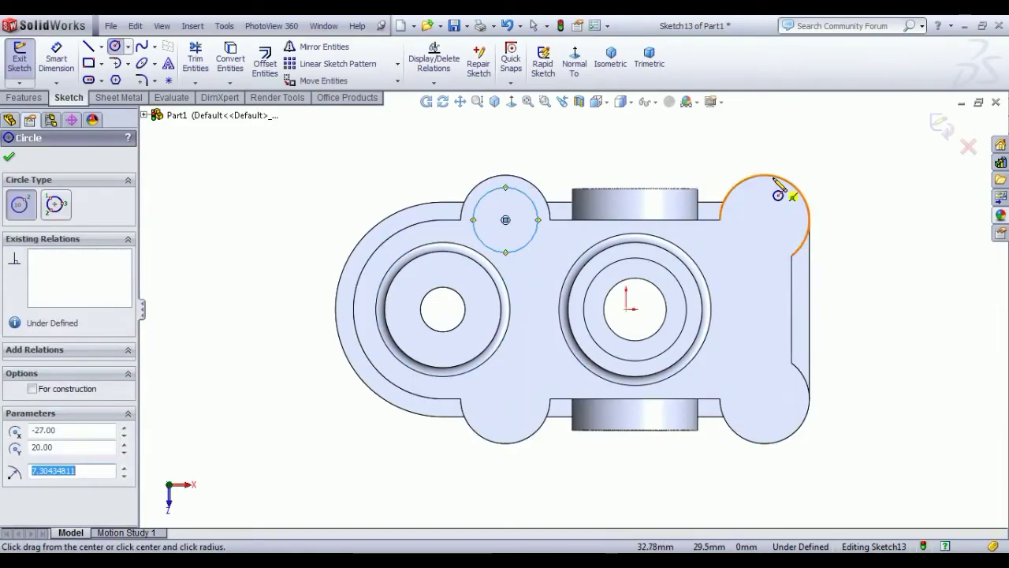
left_click_drag(764, 220, 765, 262)
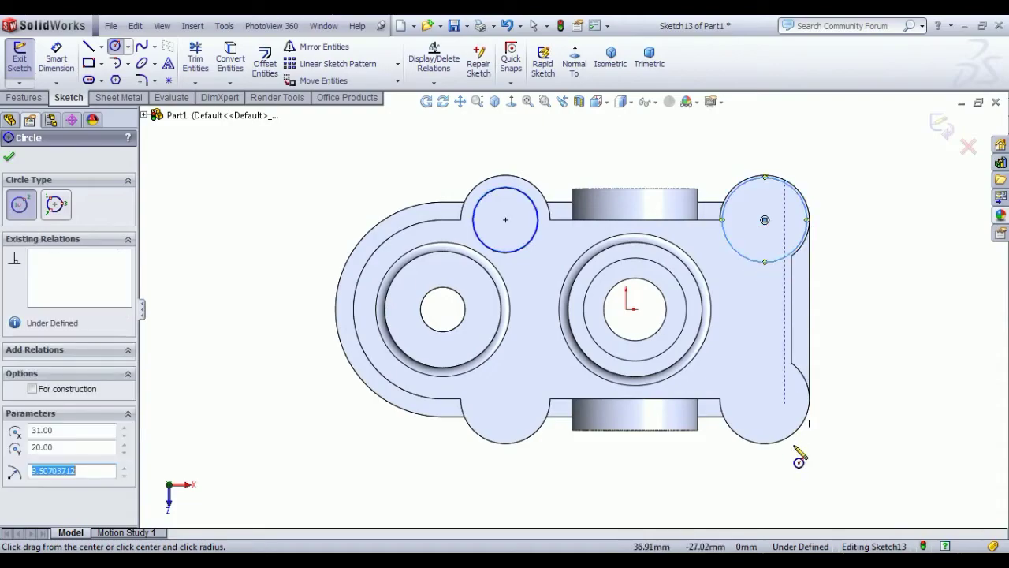
left_click_drag(764, 400, 783, 417)
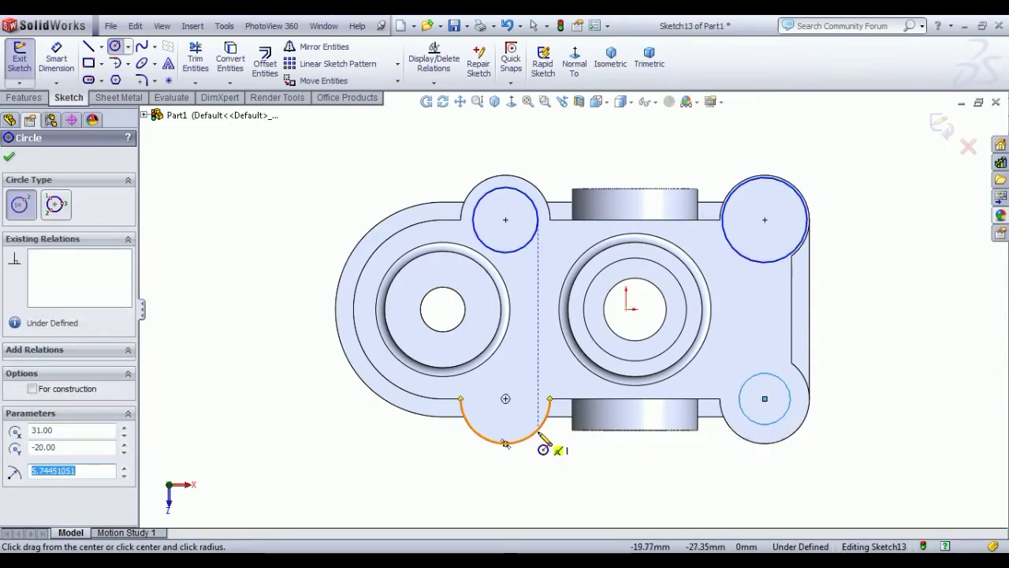
left_click_drag(505, 399, 523, 418)
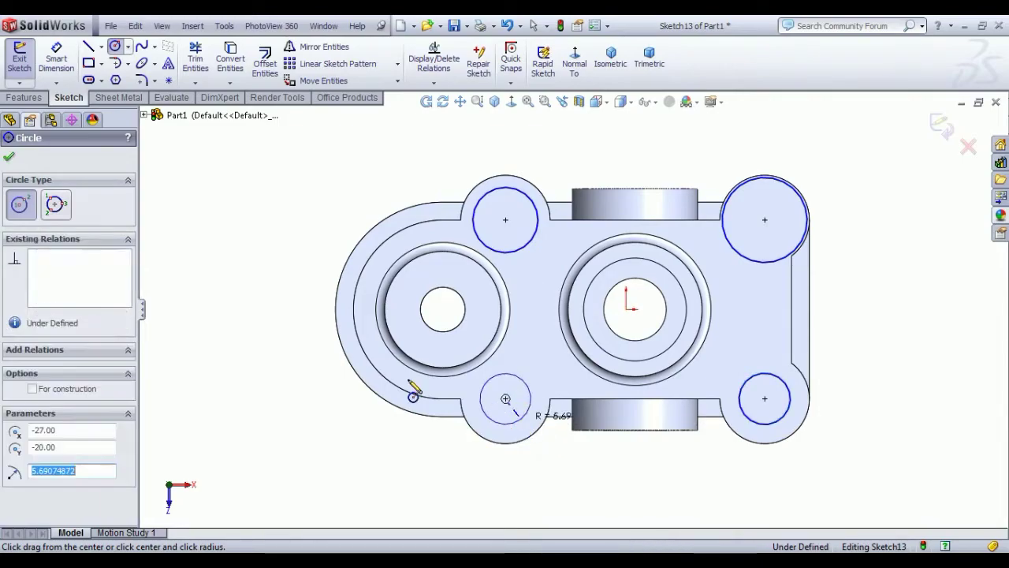
right_click(247, 229)
left_click(252, 220)
Add an equal relation between the four corner circles
left_click_drag(798, 414, 451, 211)
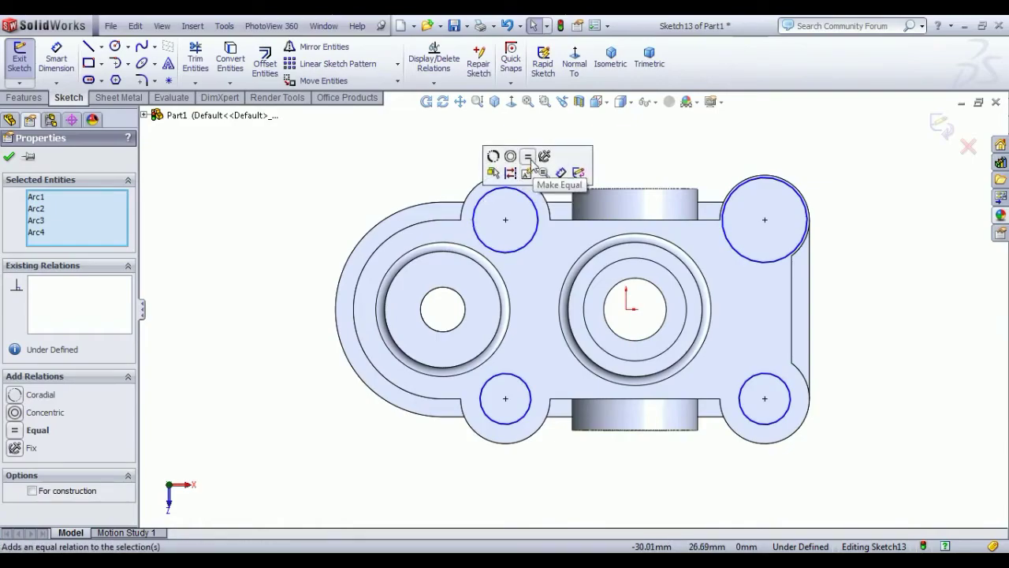
left_click(527, 156)
left_click(371, 173)
Dimension one of the corner circles with a diameter of 8 mm and finish the sketch
left_click(56, 57)
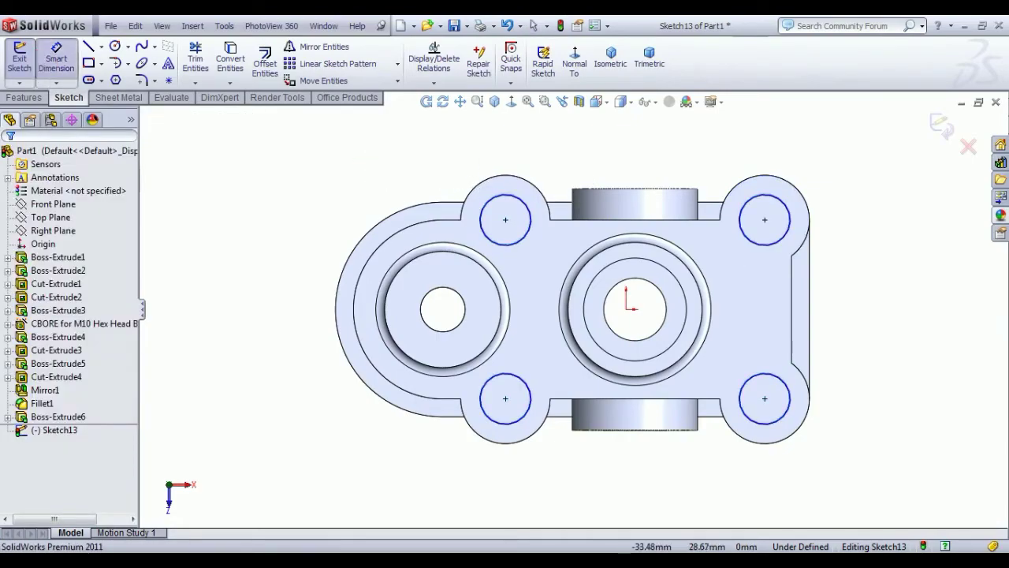
left_click(497, 199)
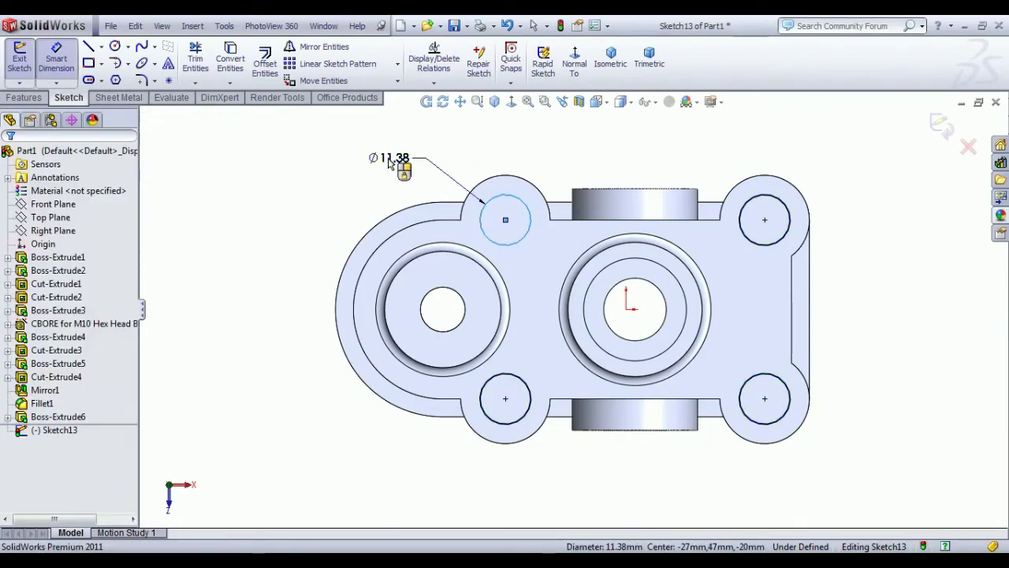
left_click(388, 162)
type("8")
key("Return")
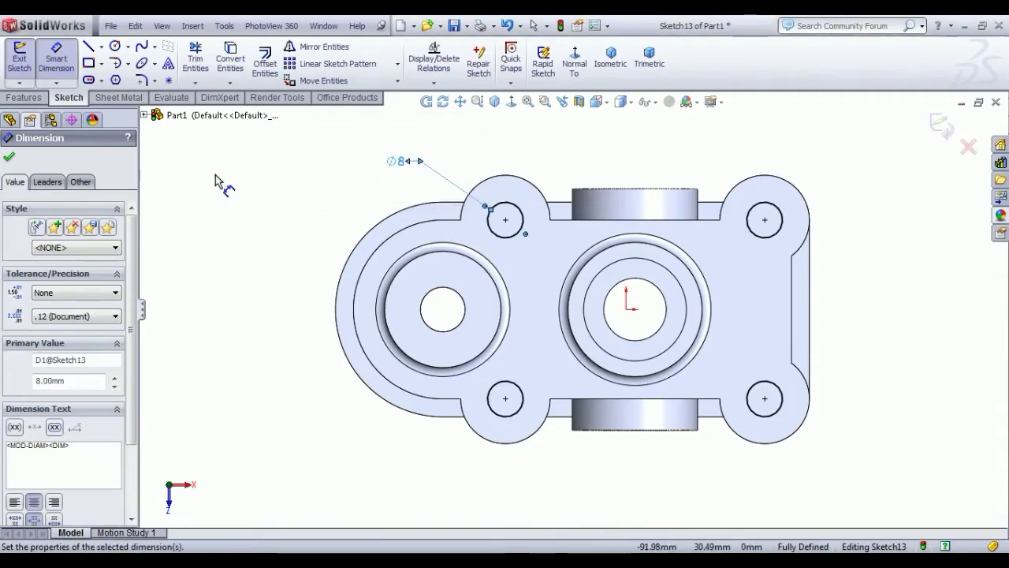
right_click(278, 157)
left_click(306, 168)
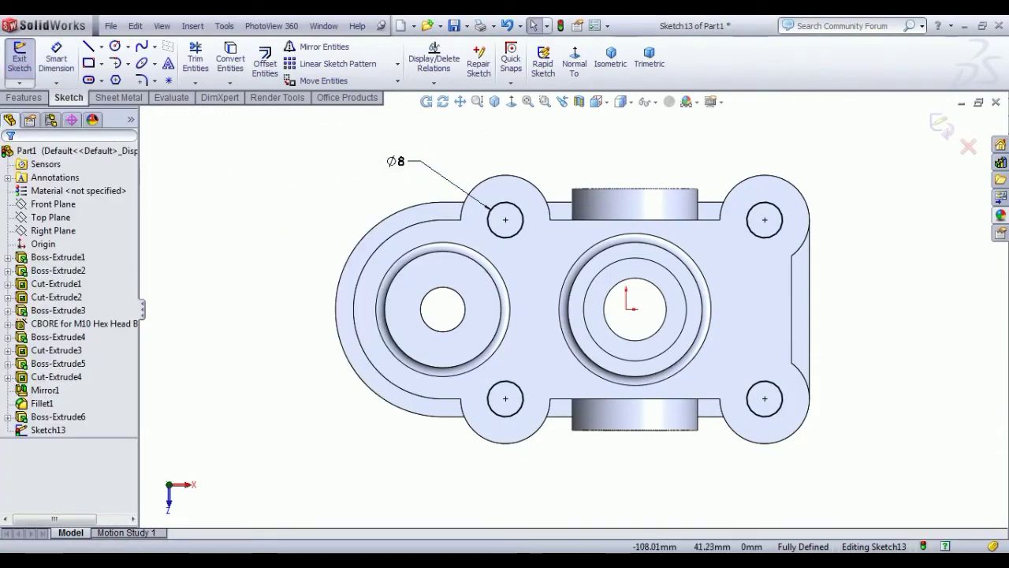
left_click(24, 64)
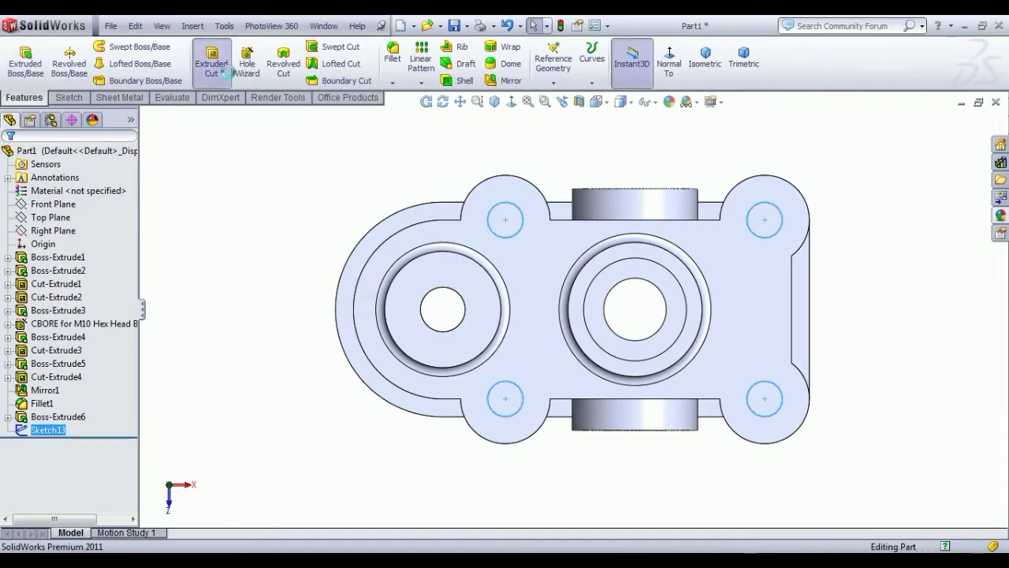
Cut the four corner circles through the whole body and compare the part with the drawing
left_click(212, 63)
left_click(108, 243)
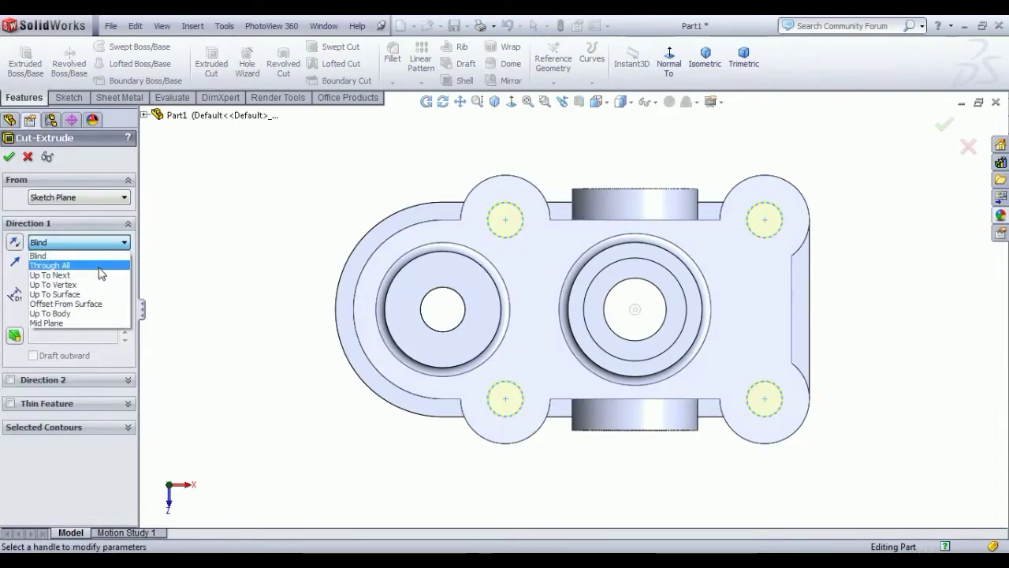
left_click(48, 260)
left_click(11, 157)
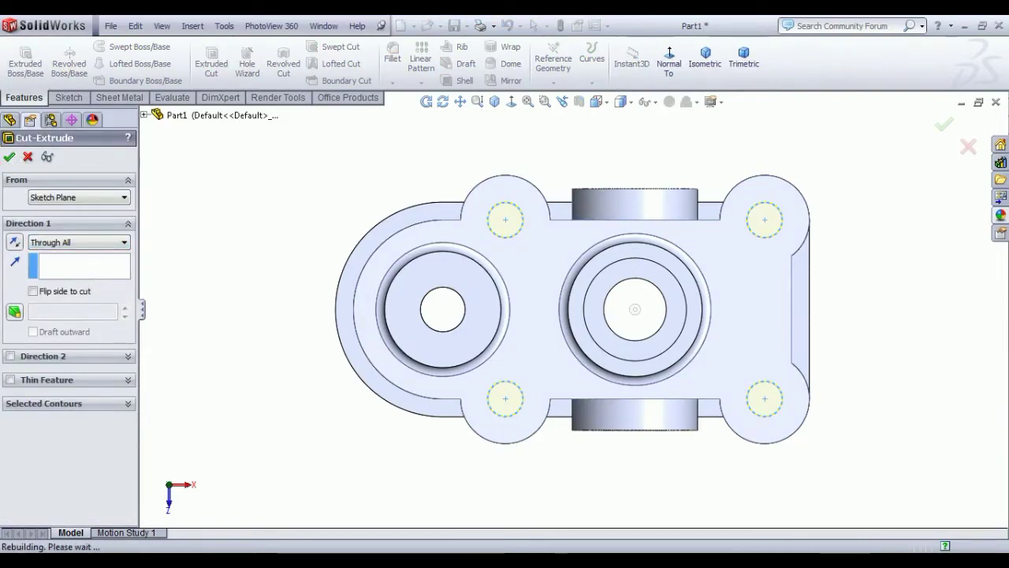
left_click(242, 240)
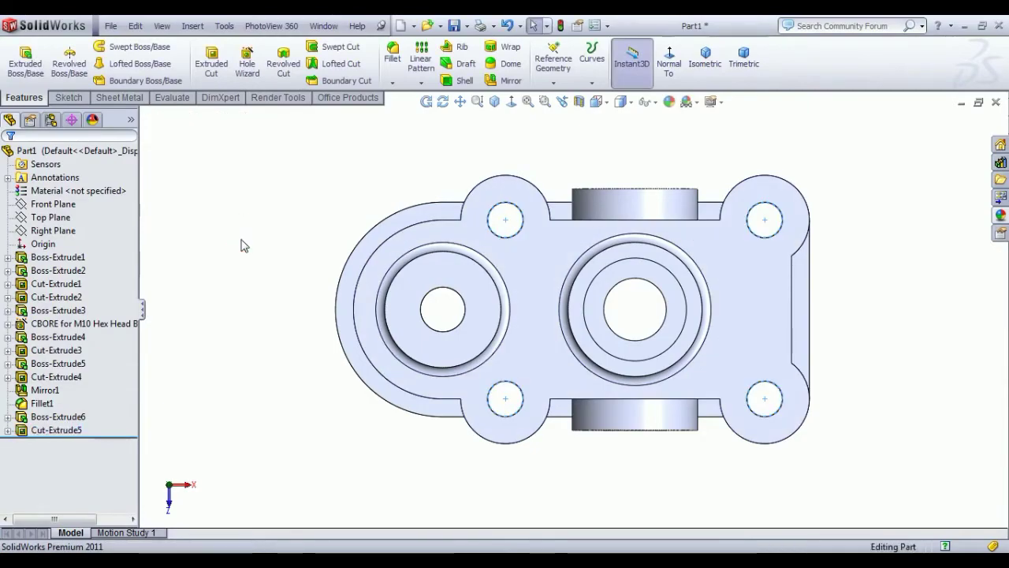
middle_click_drag(322, 412, 362, 335)
middle_click_drag(556, 445, 487, 264)
left_click(705, 59)
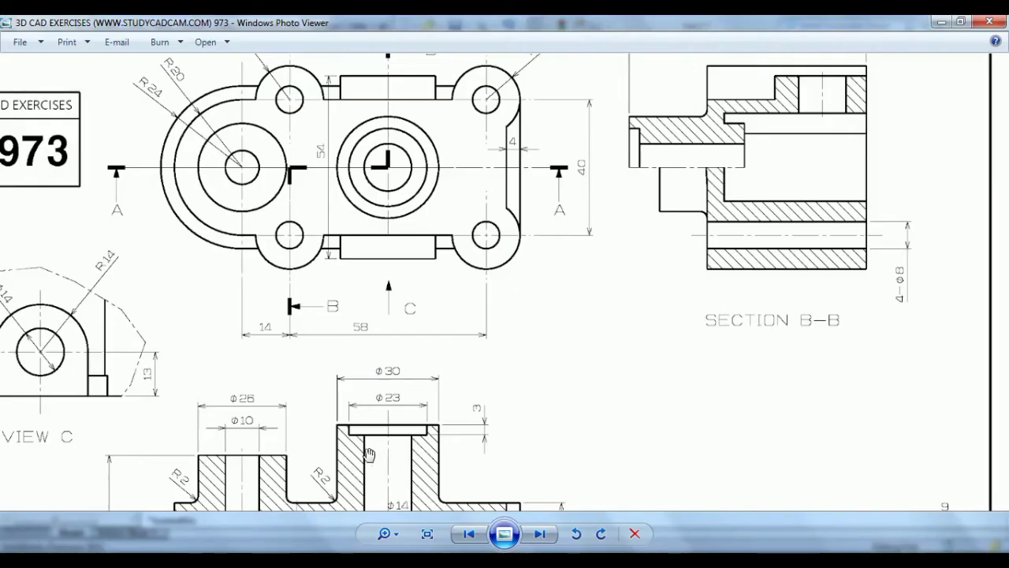
scroll(360, 451, "down", 2)
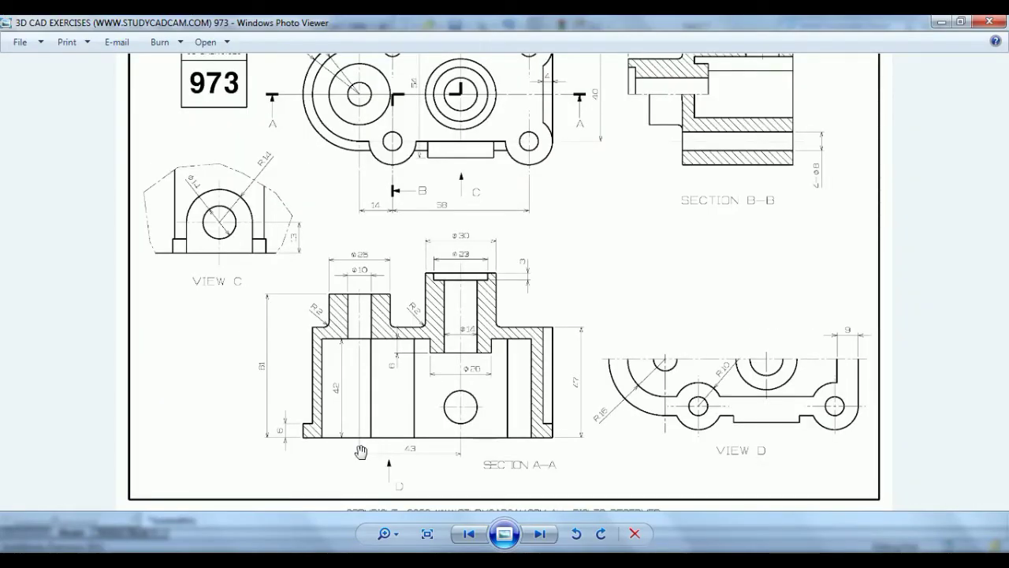
scroll(360, 451, "down", 1)
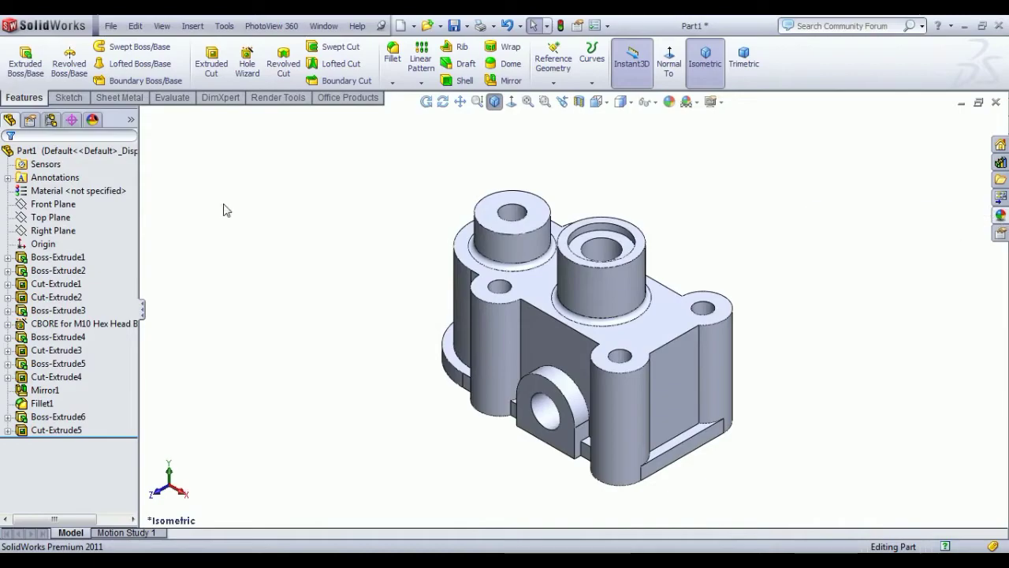
Apply the candy apple red painted appearance to the whole part
left_click(69, 151)
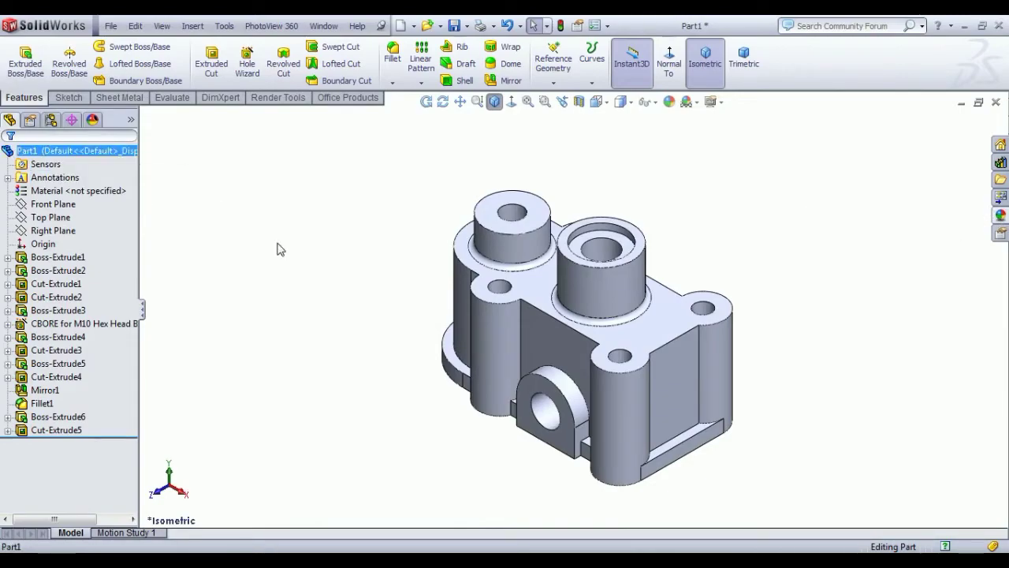
left_click(1001, 206)
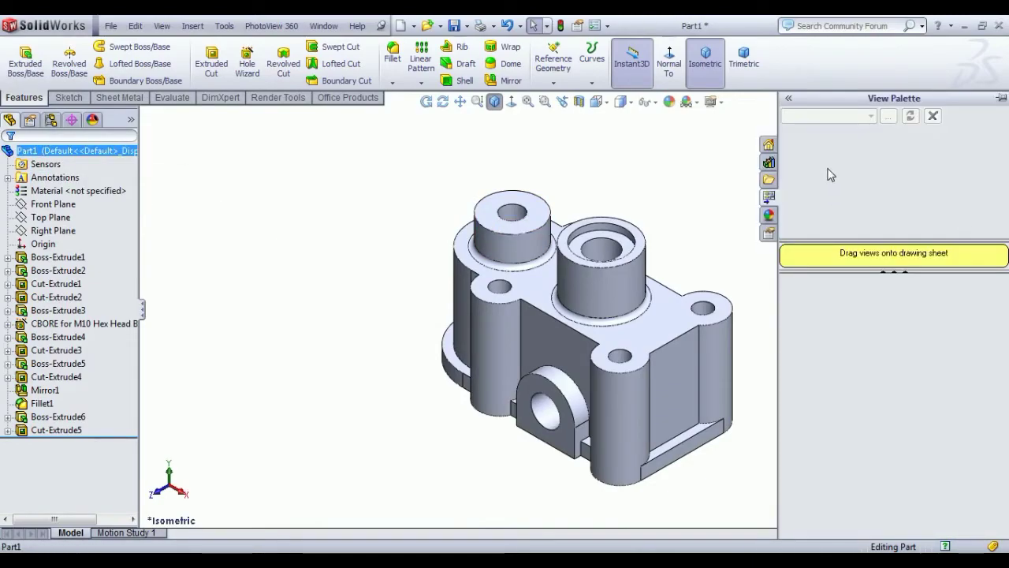
left_click(768, 214)
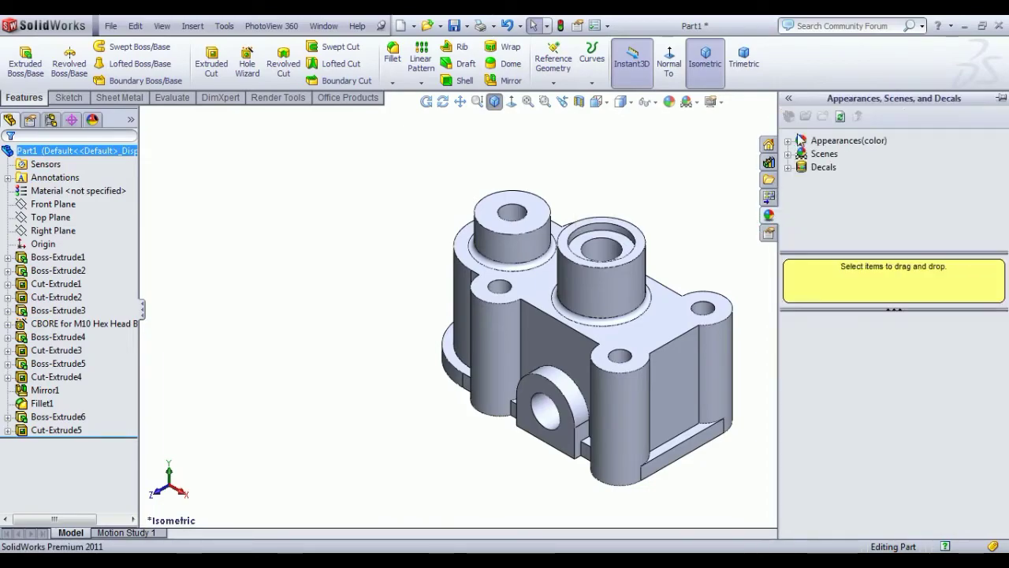
left_click(789, 142)
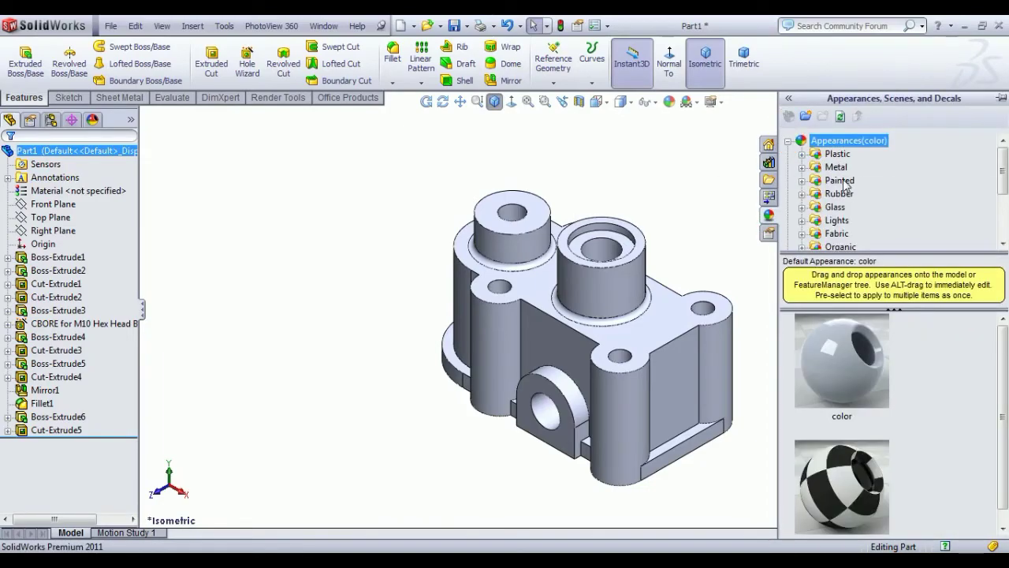
left_click(841, 181)
left_click(852, 358)
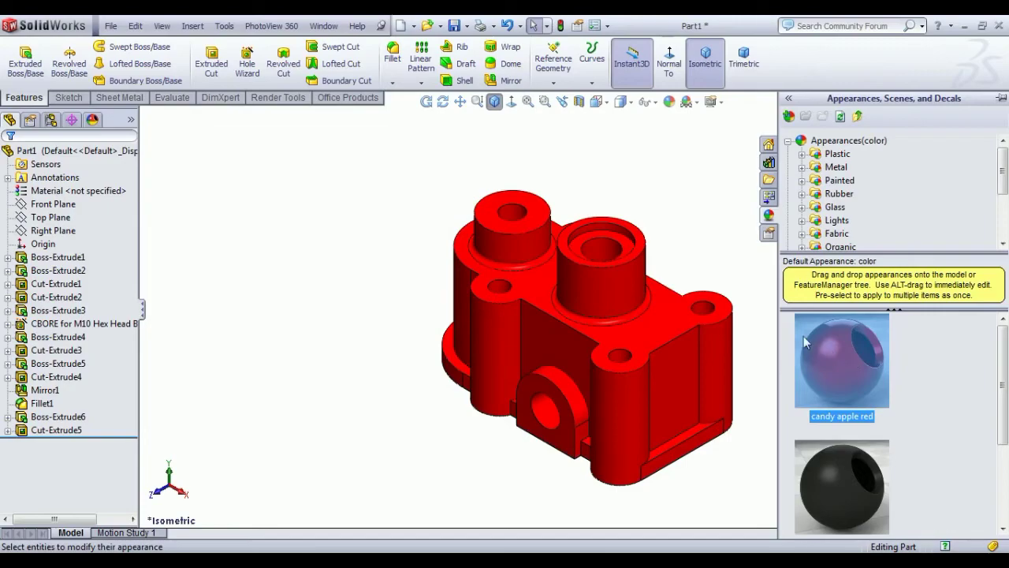
Select the bore of the smaller top boss, three corner holes and the counterbored hole faces of the larger boss
left_click(691, 213)
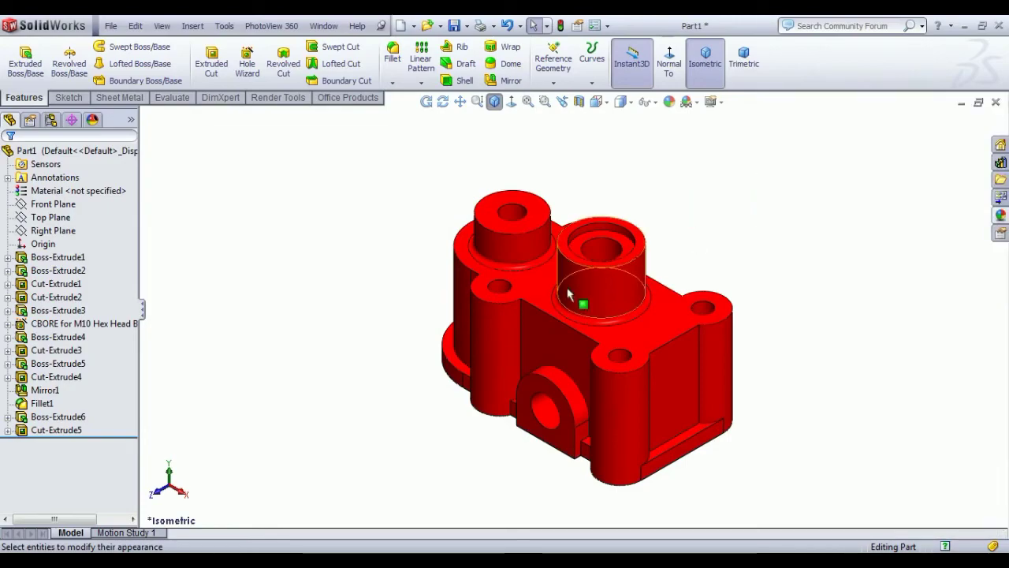
scroll(528, 221, "down", 3)
left_click(508, 231)
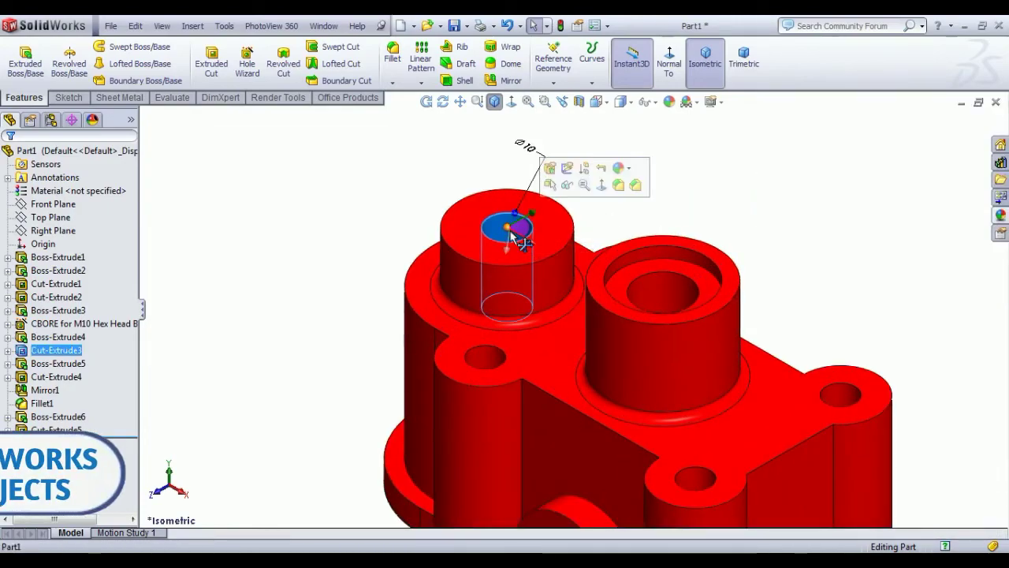
left_click(489, 364, "ctrl")
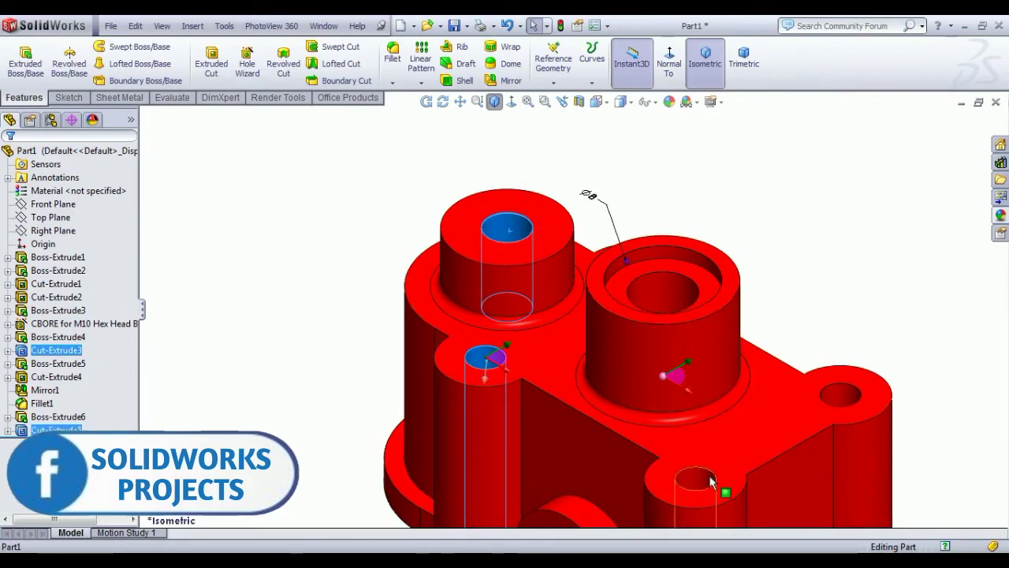
left_click(702, 478, "ctrl")
left_click(821, 398, "ctrl")
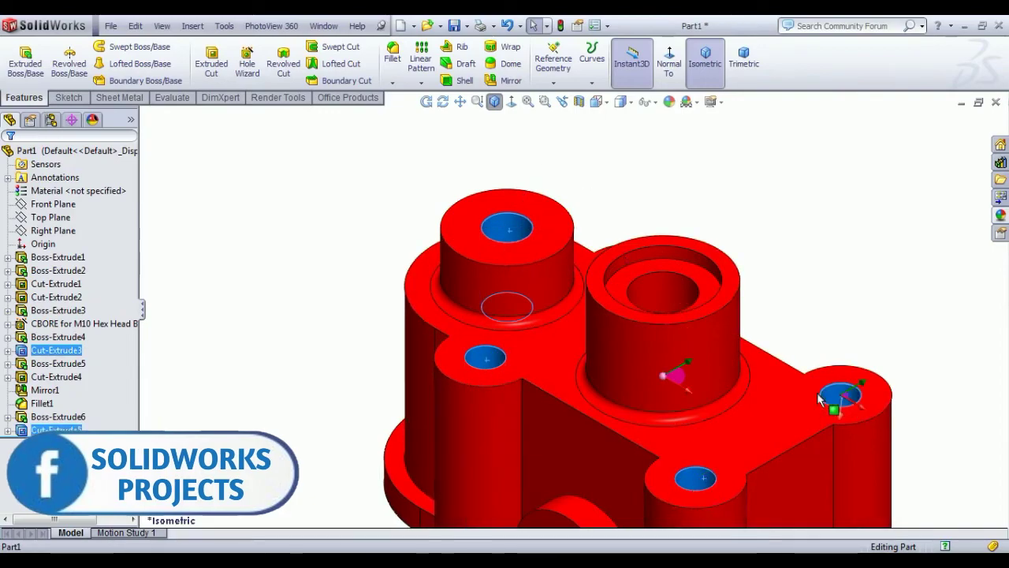
left_click(674, 268, "ctrl")
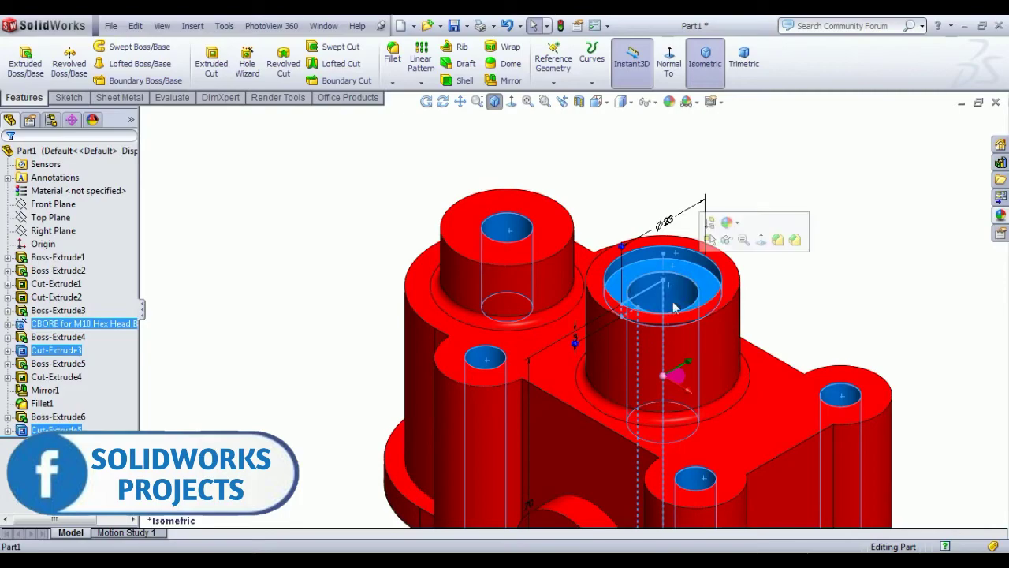
Add the remaining corner hole and the holes in the two side lugs to the face selection
middle_click_drag(670, 376, 640, 477)
left_click(638, 438, "ctrl")
middle_click_drag(638, 438, 745, 295)
left_click(688, 499, "ctrl")
middle_click_drag(649, 494, 633, 321)
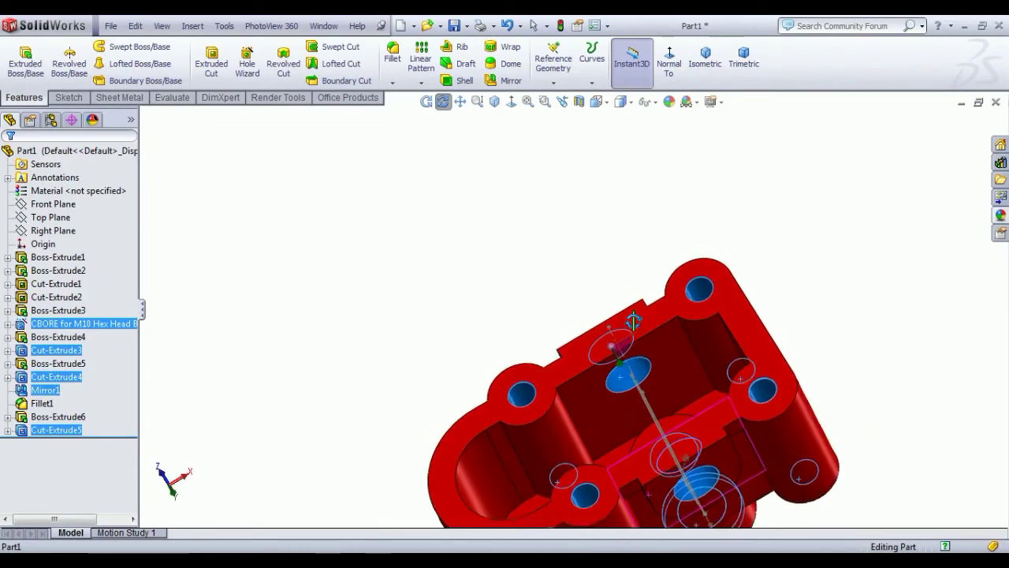
Add the inner wall faces along one long side of the cavity, including its rounded corner columns, to the selection
left_click(656, 354, "ctrl")
left_click(686, 380)
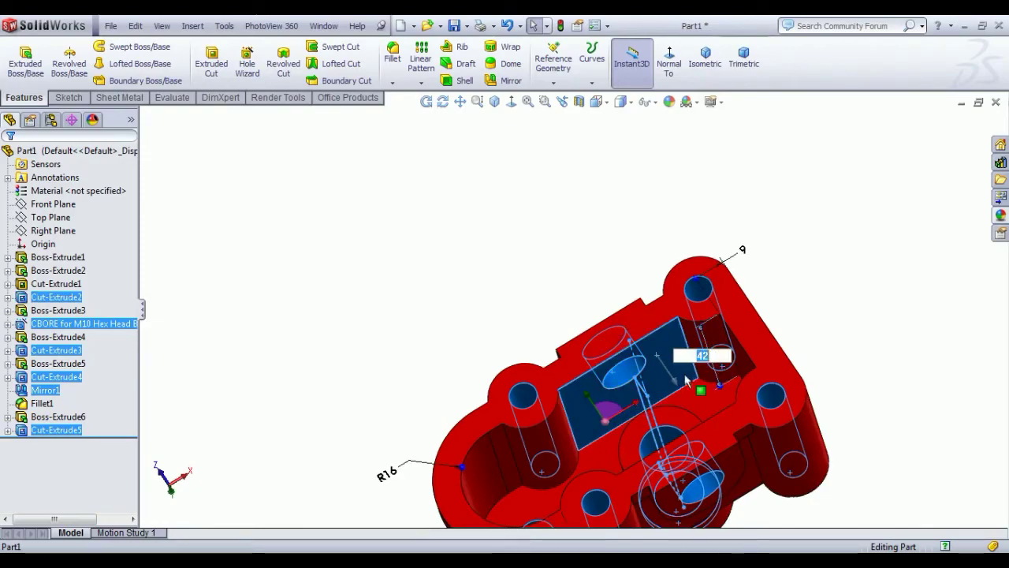
key("BackSpace")
left_click_drag(694, 344, 741, 364)
left_click_drag(569, 432, 536, 452)
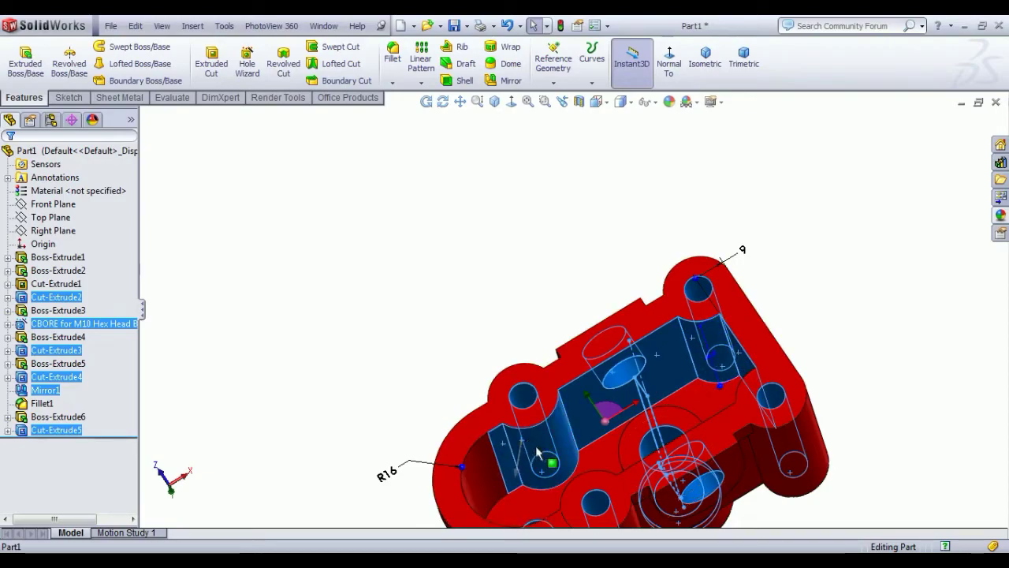
left_click(501, 445)
Add the cavity floor, the remaining inner walls and the inner boss faces to the selection
middle_click_drag(501, 446, 631, 362)
left_click_drag(729, 422, 757, 425)
scroll(717, 504, "down", 1)
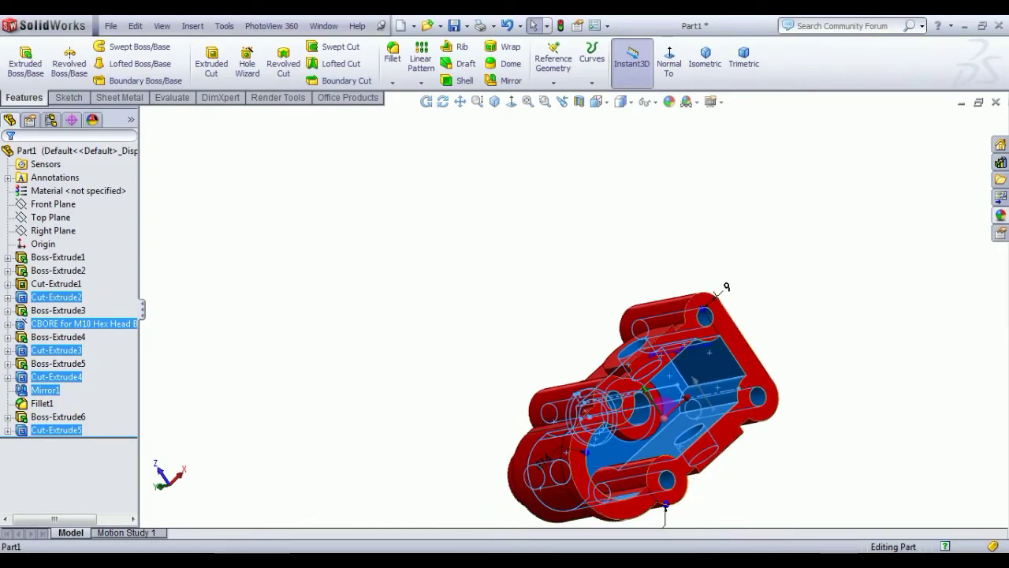
scroll(652, 472, "up", 5)
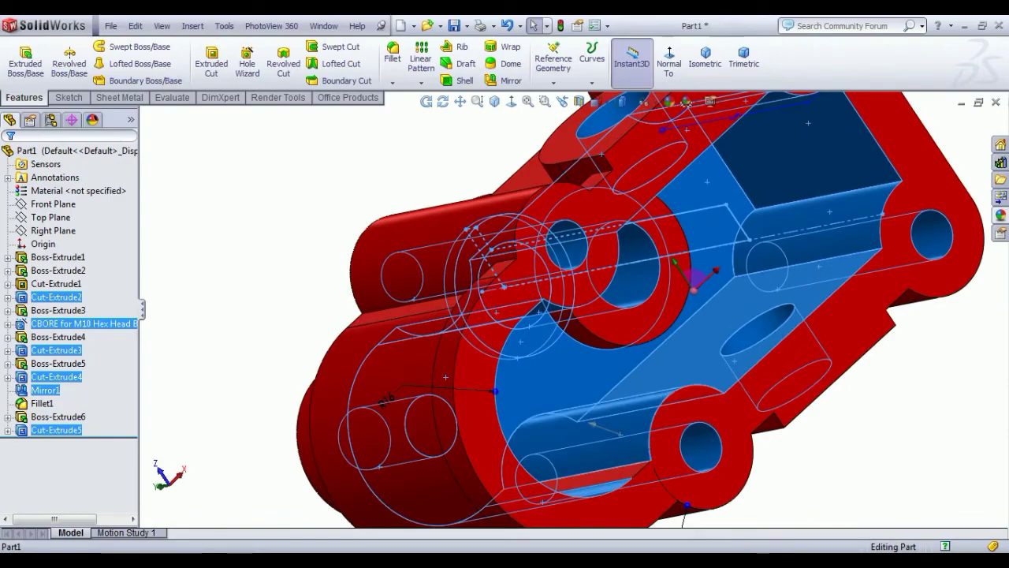
left_click(663, 465)
middle_click_drag(694, 428, 654, 412)
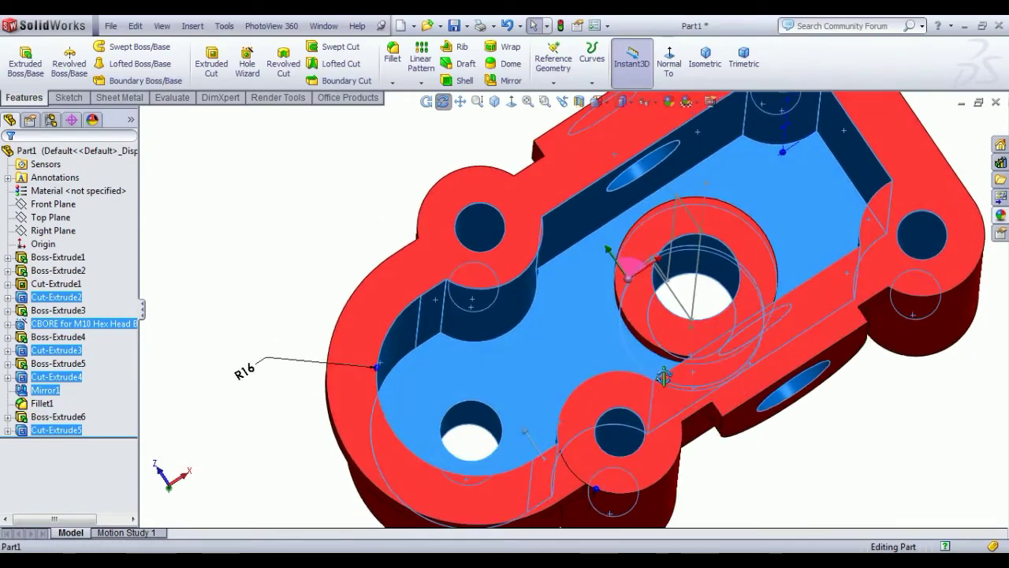
middle_click_drag(664, 378, 719, 409)
left_click(635, 347)
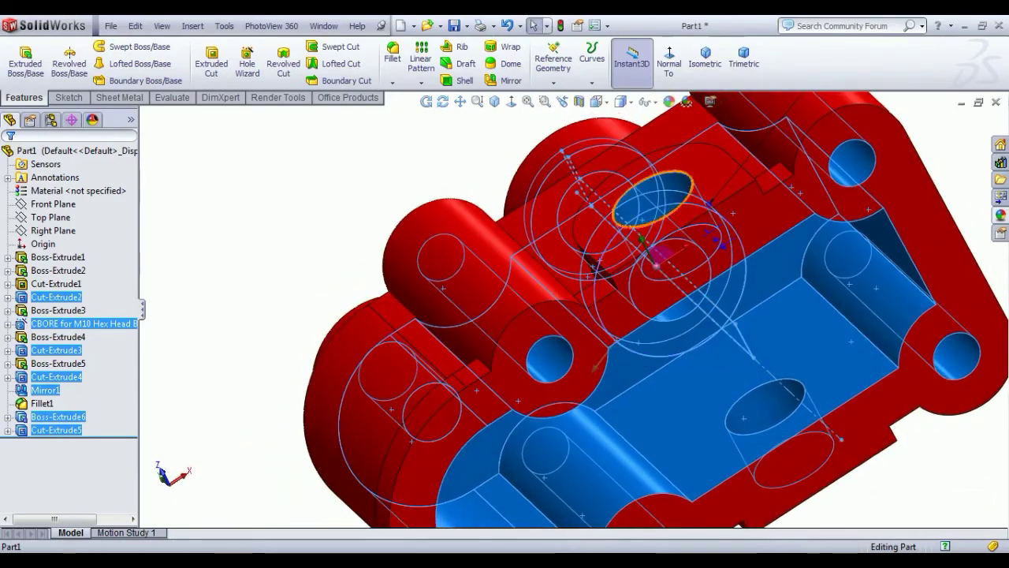
Apply the brushed steel metal appearance to the selected hole and cavity faces and review the part from the isometric view
left_click(671, 104)
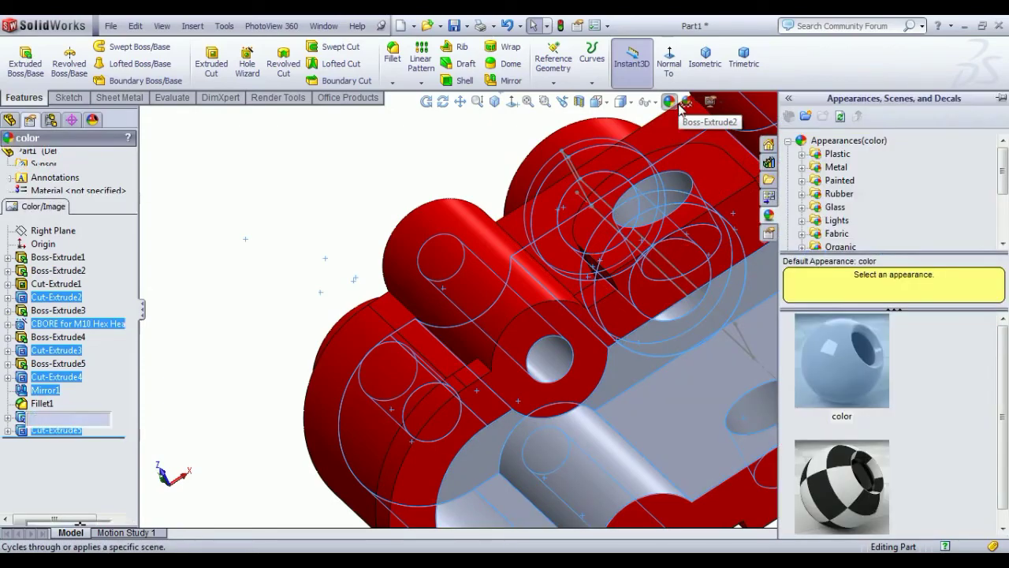
double_click(831, 167)
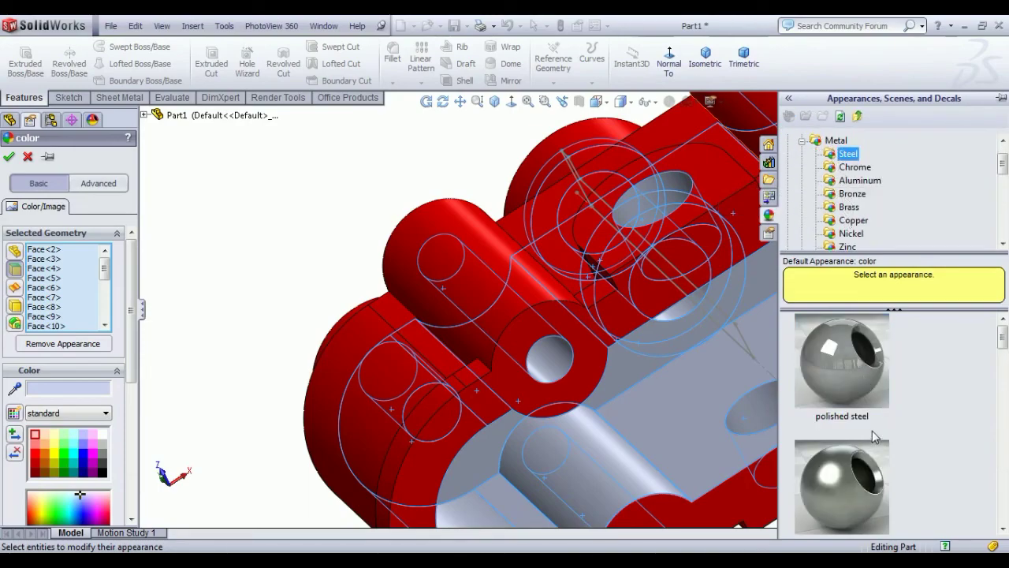
left_click(838, 394)
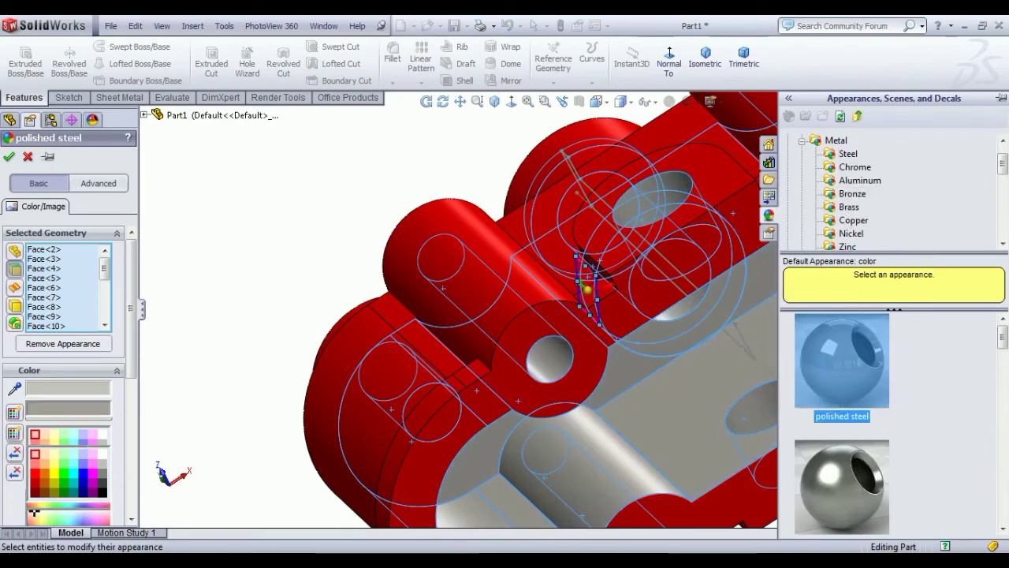
left_click(846, 462)
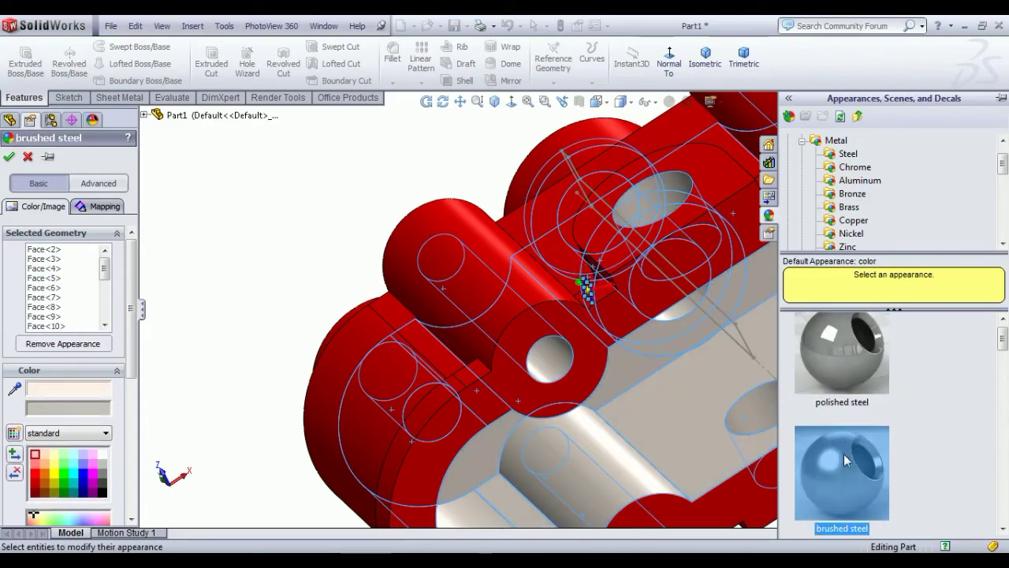
left_click(8, 157)
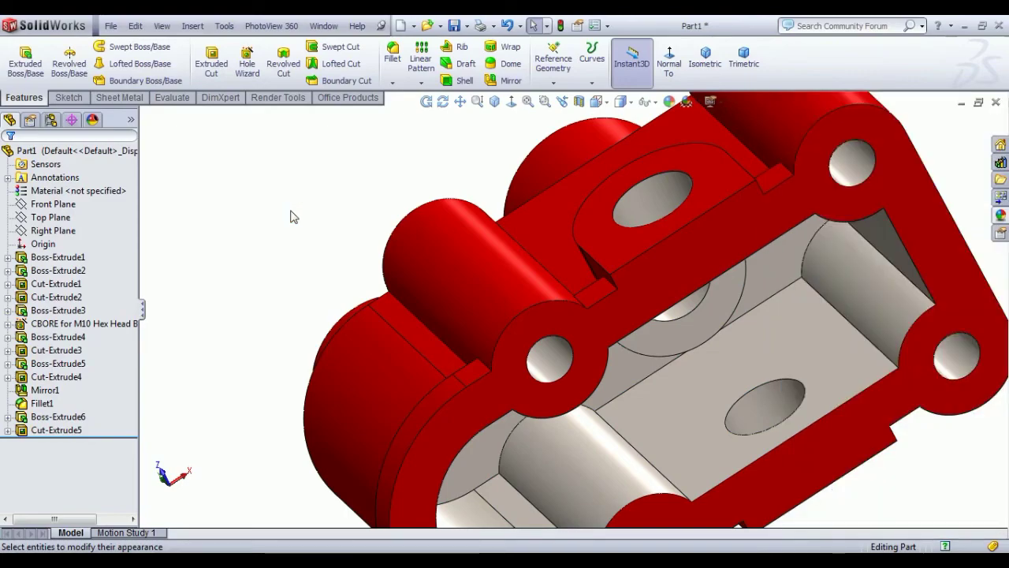
left_click(704, 58)
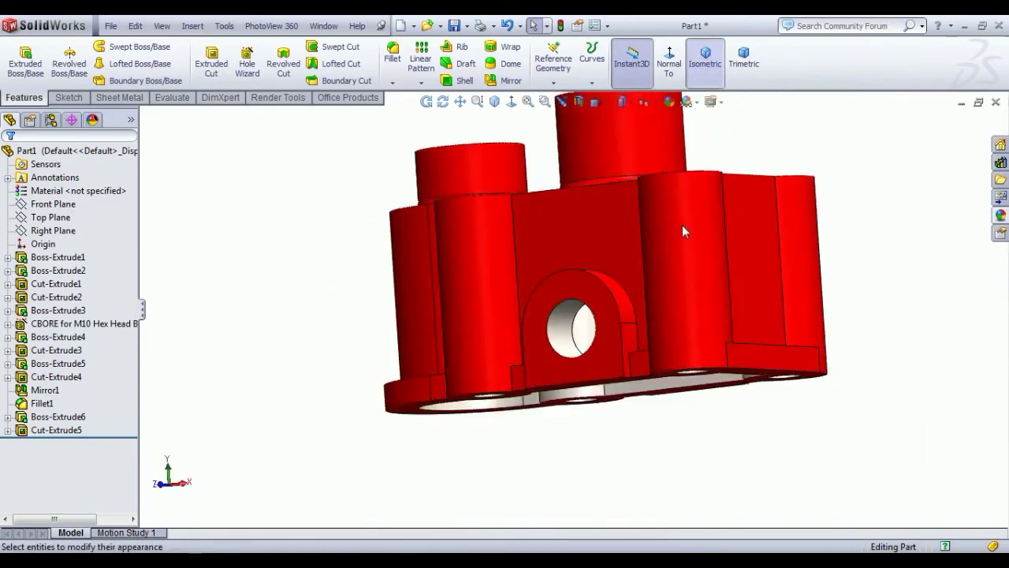
middle_click_drag(521, 459, 516, 209)
middle_click_drag(440, 428, 457, 450)
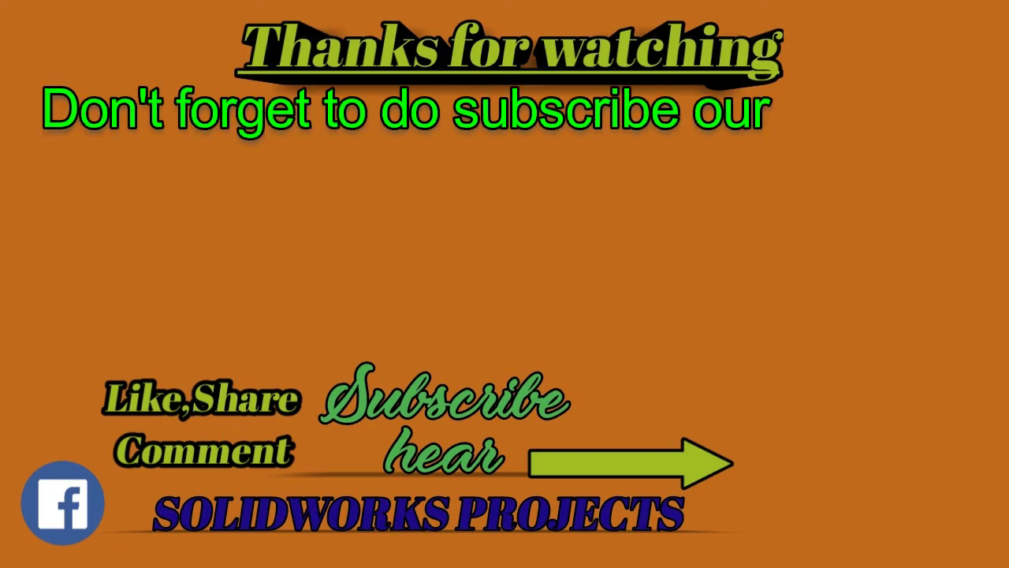